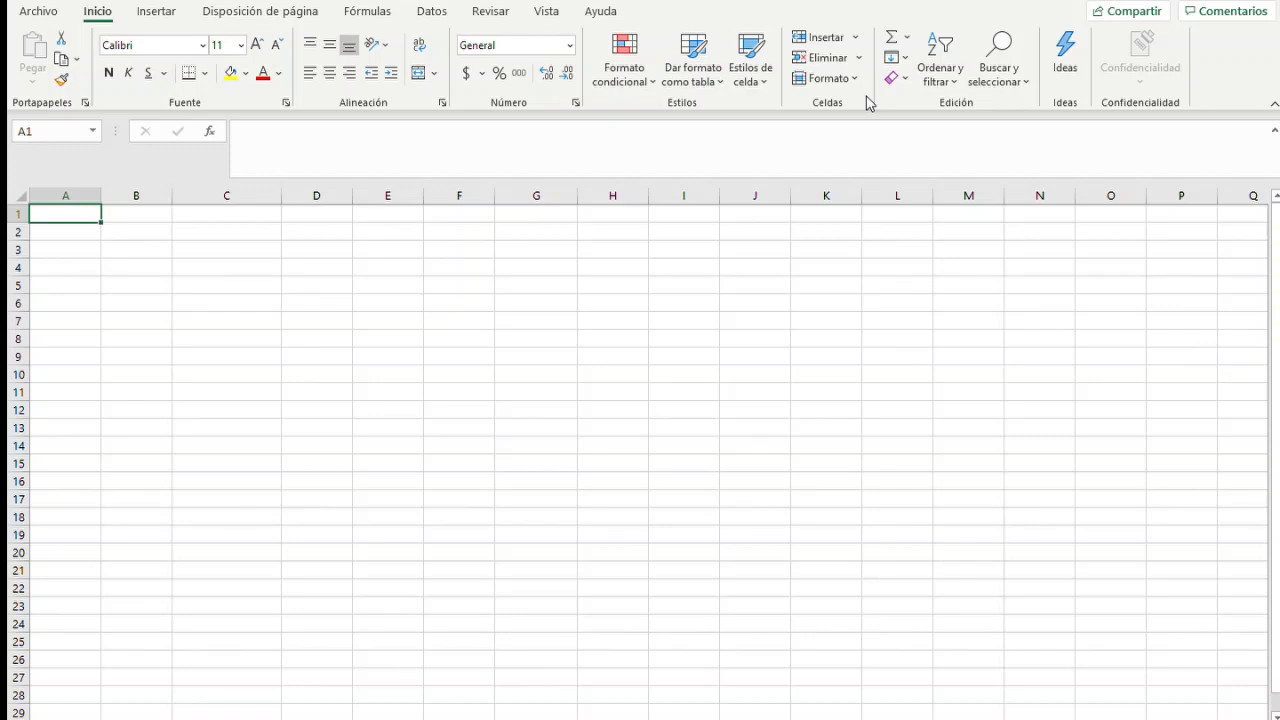
Enter MARZO 2021 in cell A1 as the sheet's month
{"action": "type", "text": "MAZ"}
{"action": "key", "text": "BackSpace"}
{"action": "type", "text": "RZO"}
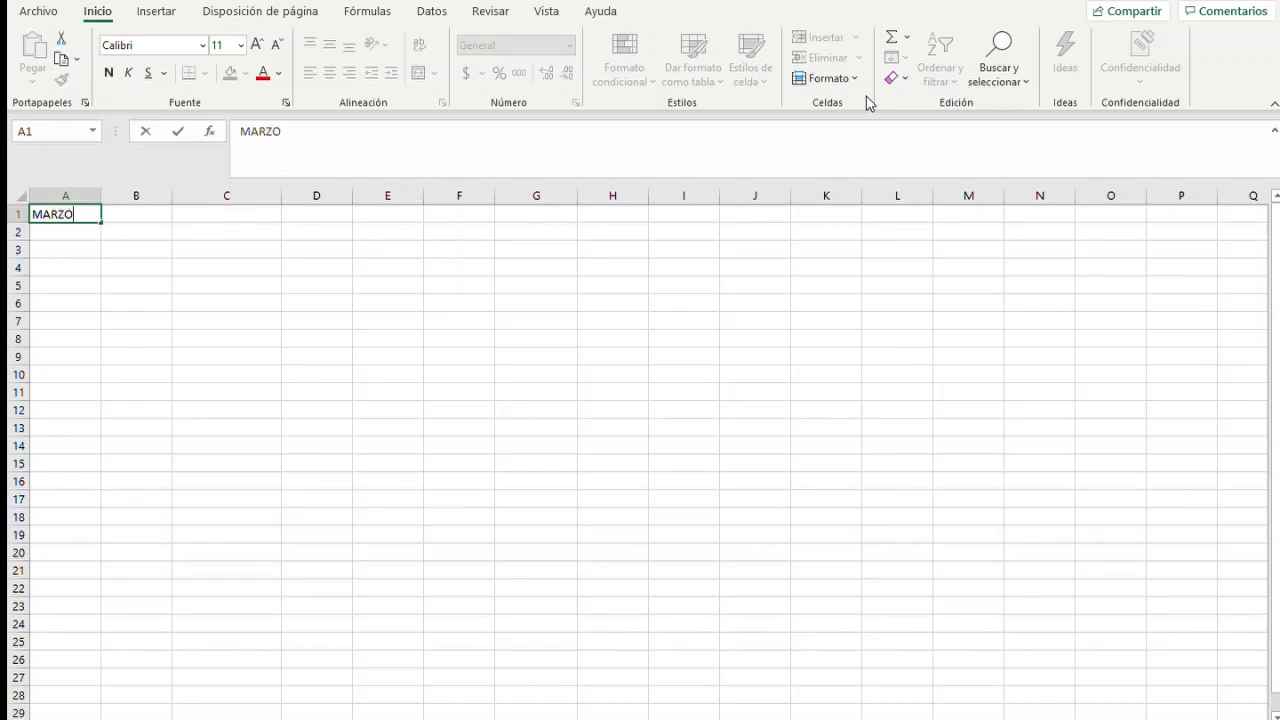
{"action": "type", "text": " 2021"}
{"action": "key", "text": "Return"}
{"action": "key", "text": "Up"}
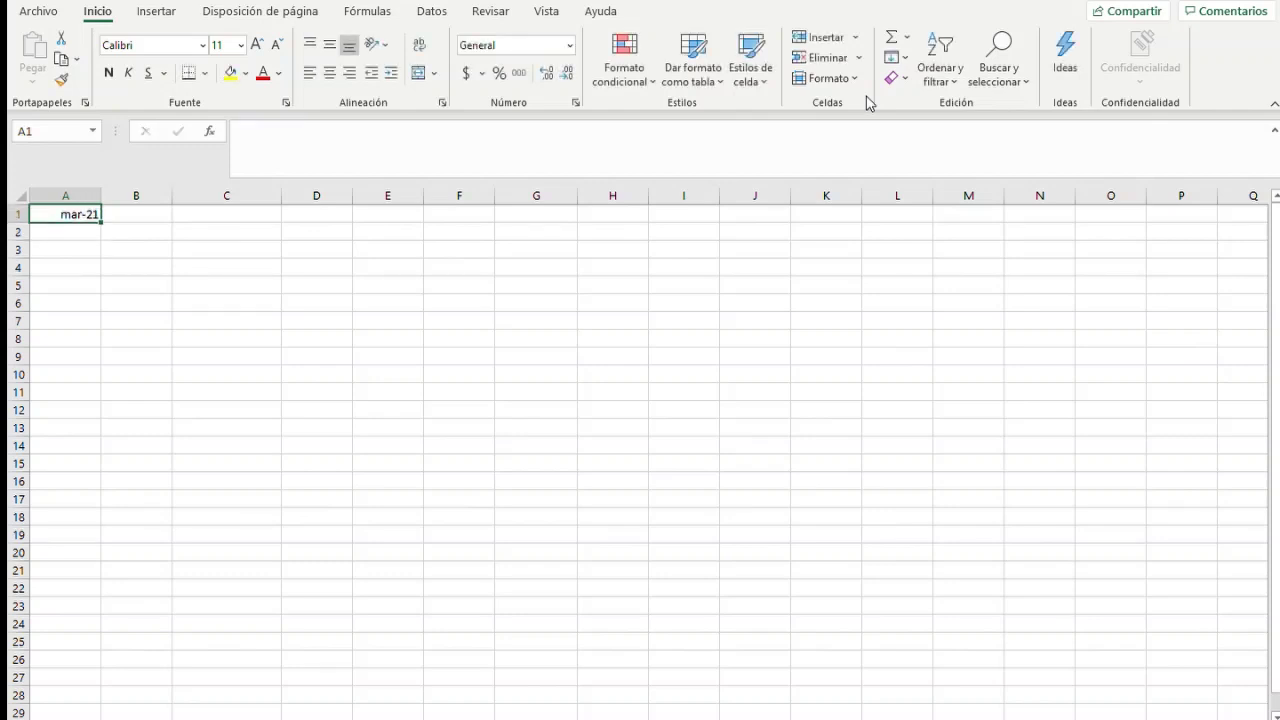
Enter the label SALDO ANTERIOR in cell B1 and its amount 2500 in cell C1
{"action": "key", "text": "Right"}
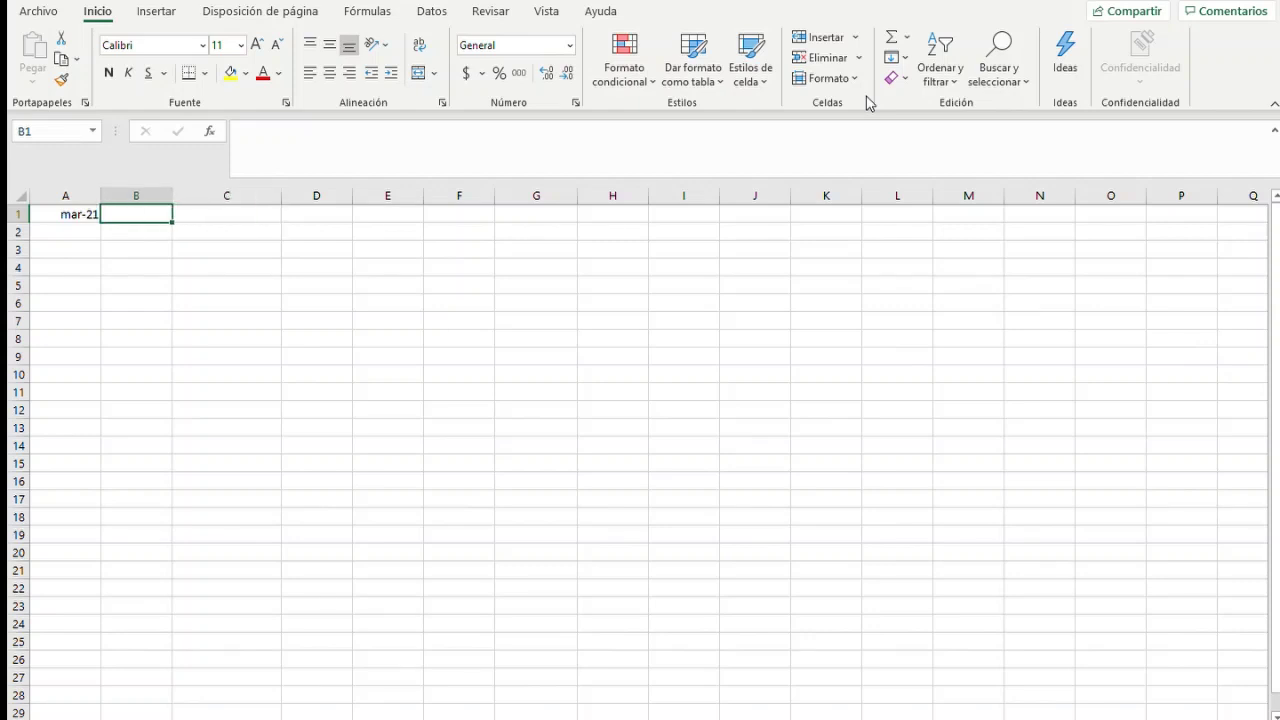
{"action": "type", "text": "SALDO"}
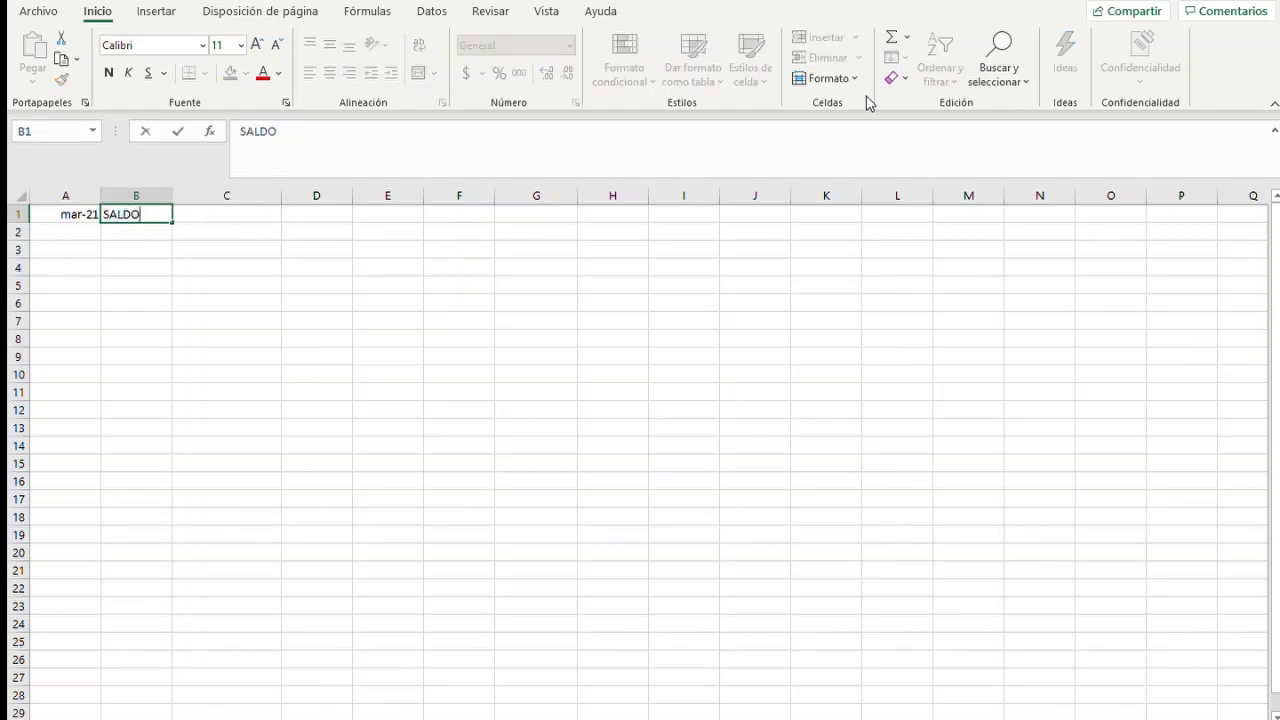
{"action": "type", "text": " ANTERIOR"}
{"action": "key", "text": "Return"}
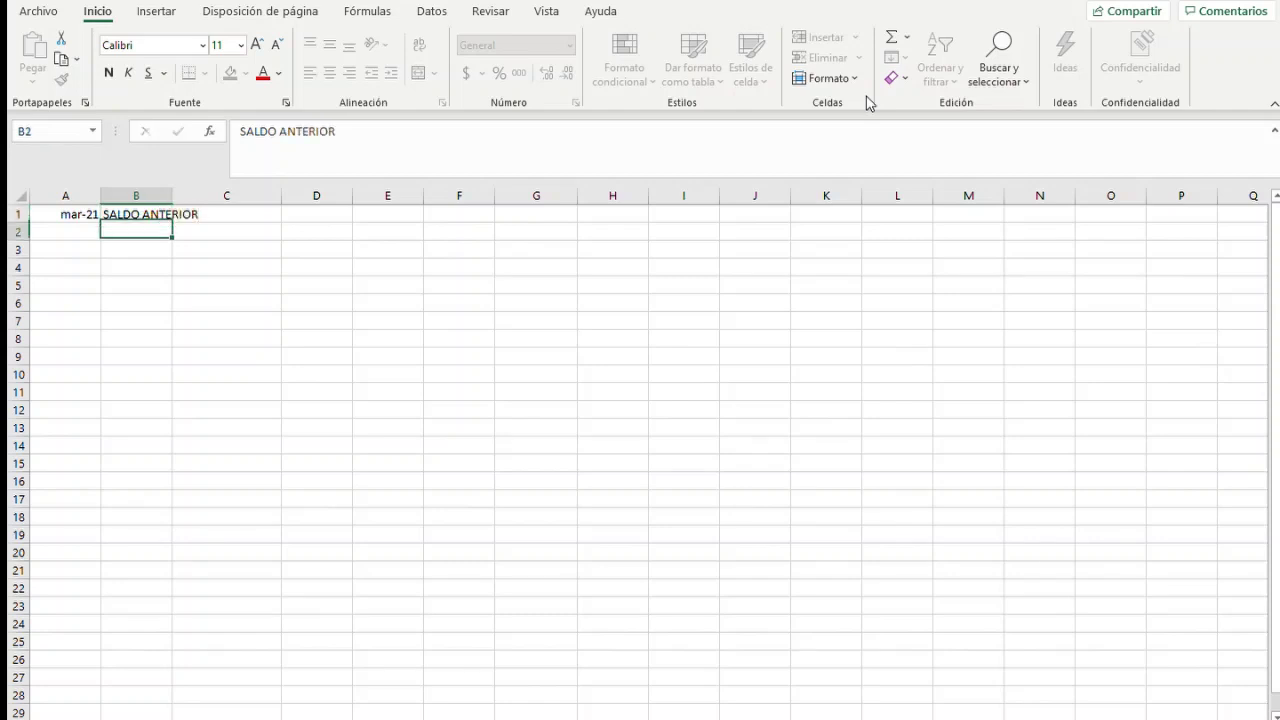
{"action": "key", "text": "Up"}
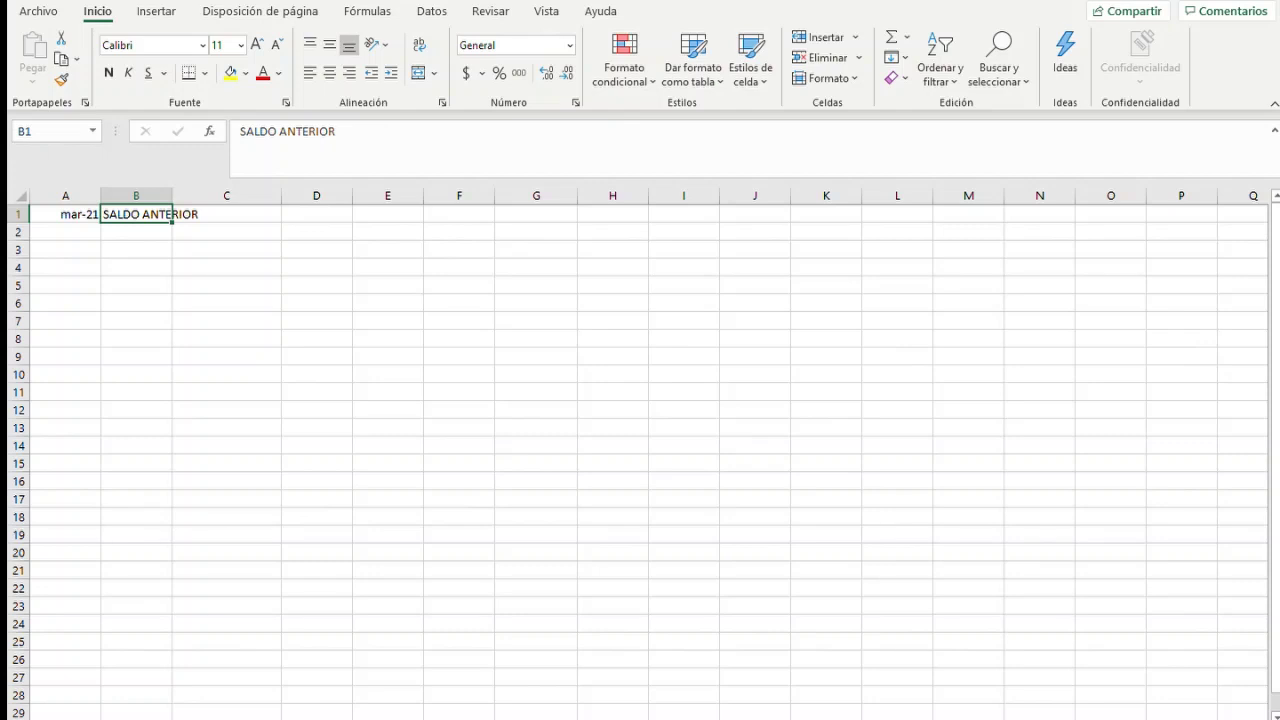
{"action": "left_click", "coordinate": [226, 214]}
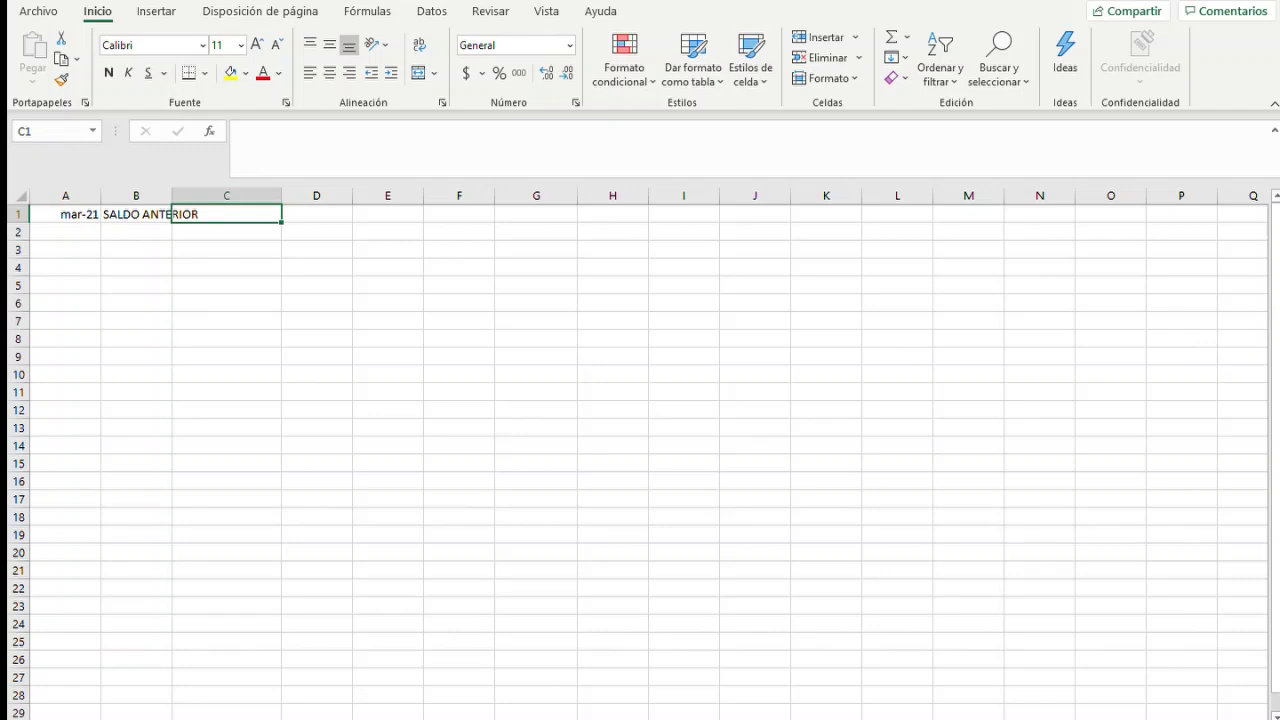
{"action": "type", "text": "2500"}
{"action": "key", "text": "Return"}
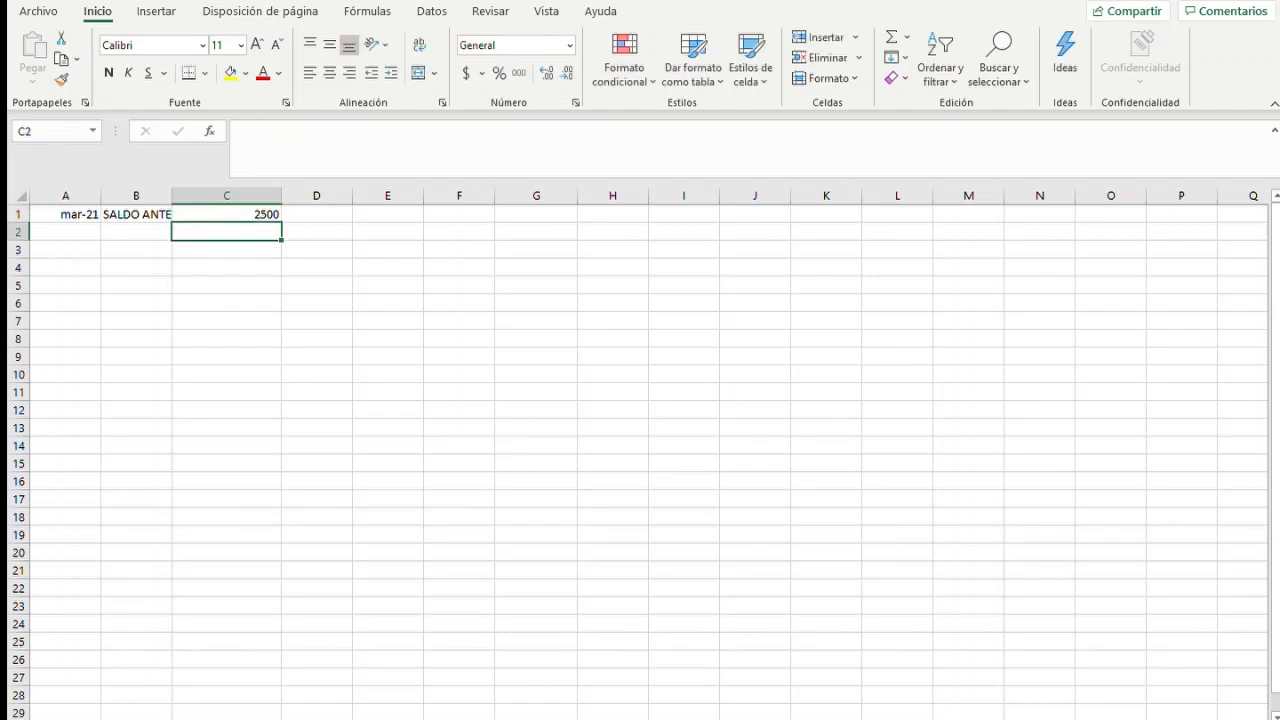
Widen column B so the full SALDO ANTERIOR label fits
{"action": "key", "text": "Up"}
{"action": "key", "text": "Left"}
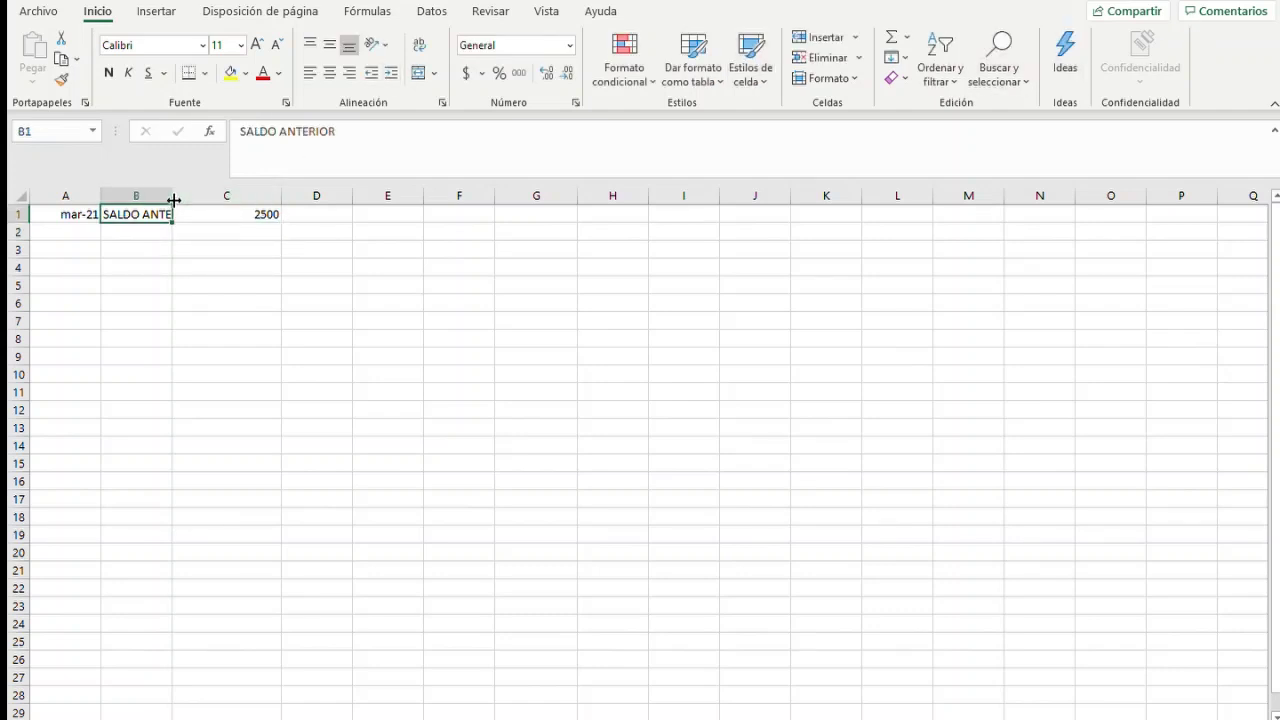
{"action": "left_click_drag", "start_coordinate": [174, 200], "coordinate": [213, 207]}
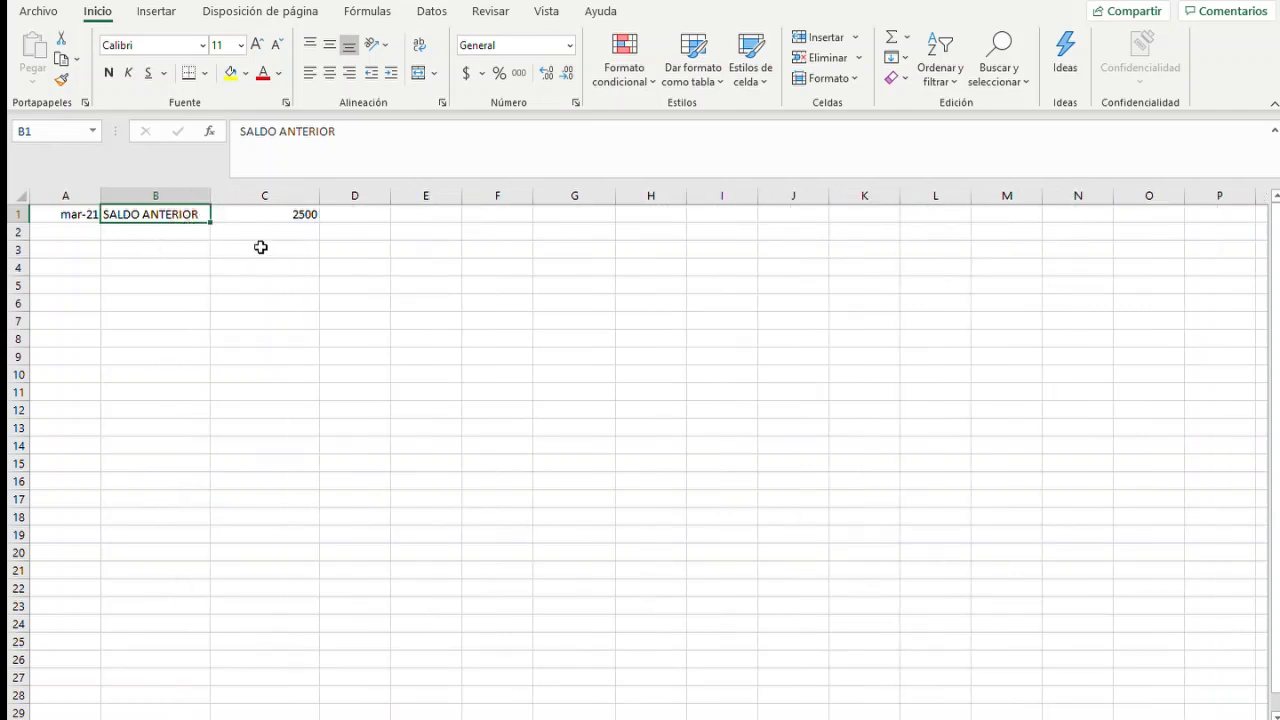
Enter the heading FECHA in cell A2, with 1 and 2 below it in A3 and A4
{"action": "left_click", "coordinate": [53, 232]}
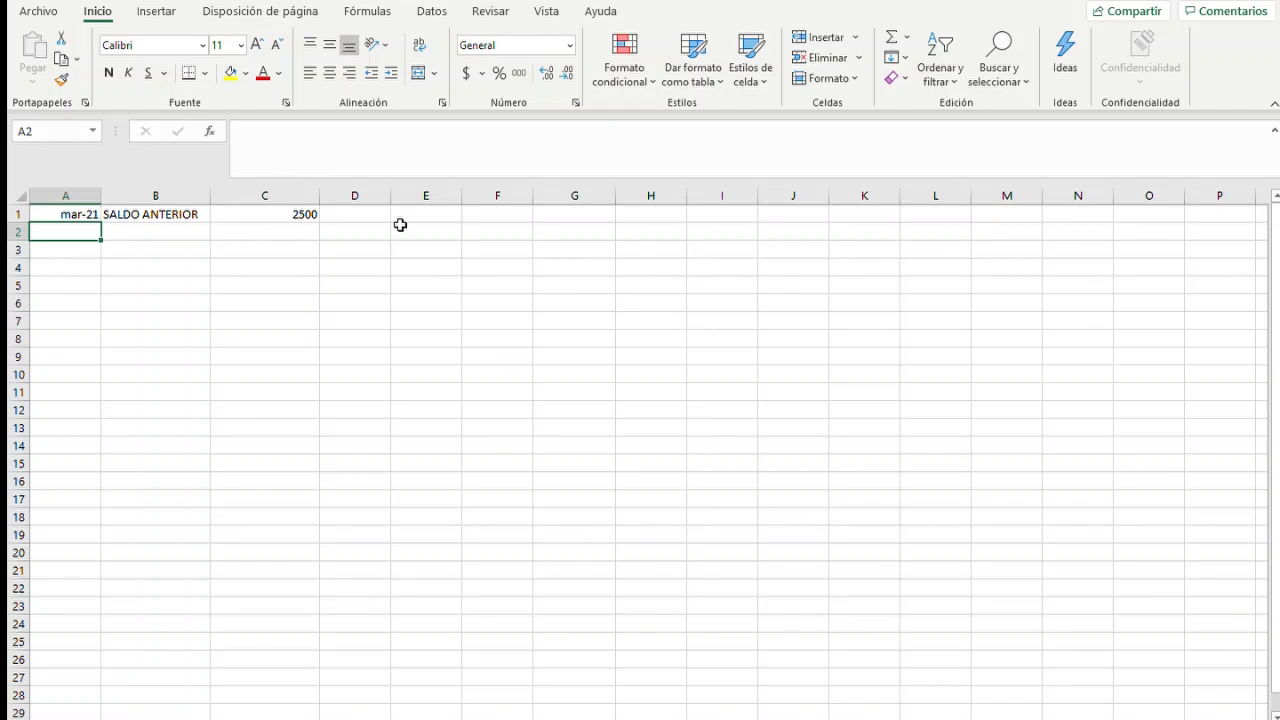
{"action": "type", "text": "FECHA"}
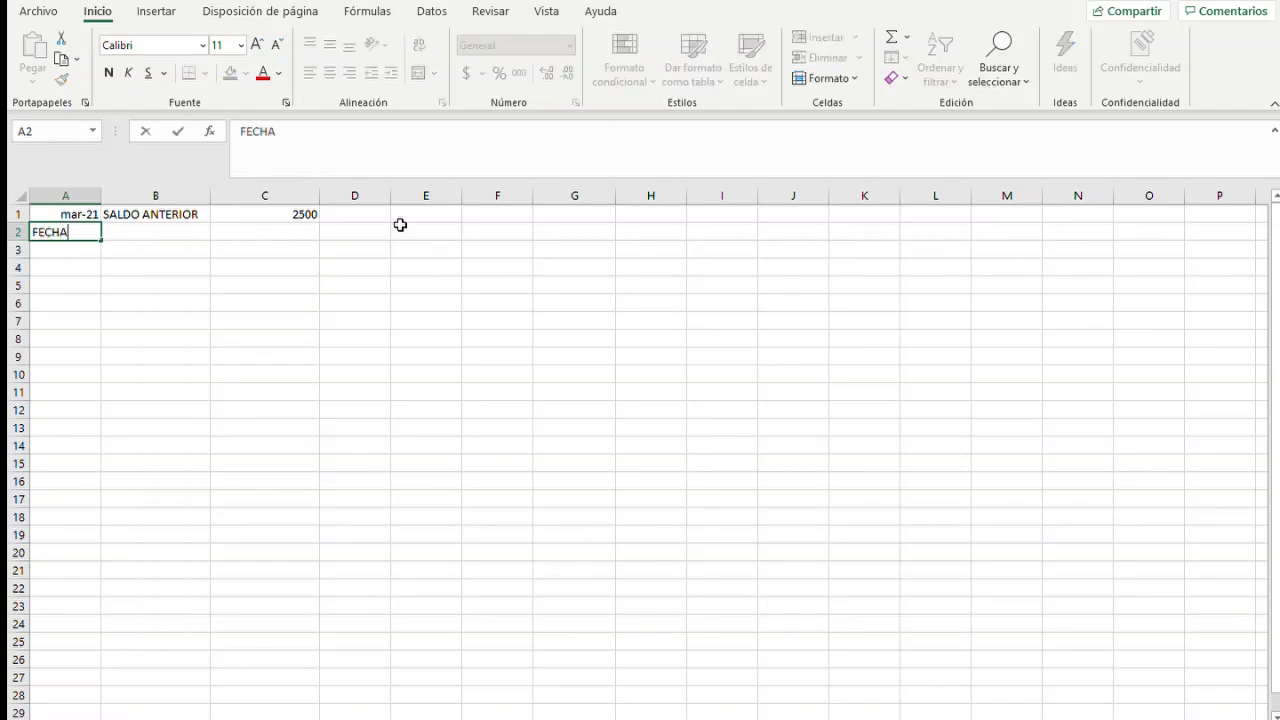
{"action": "key", "text": "Return"}
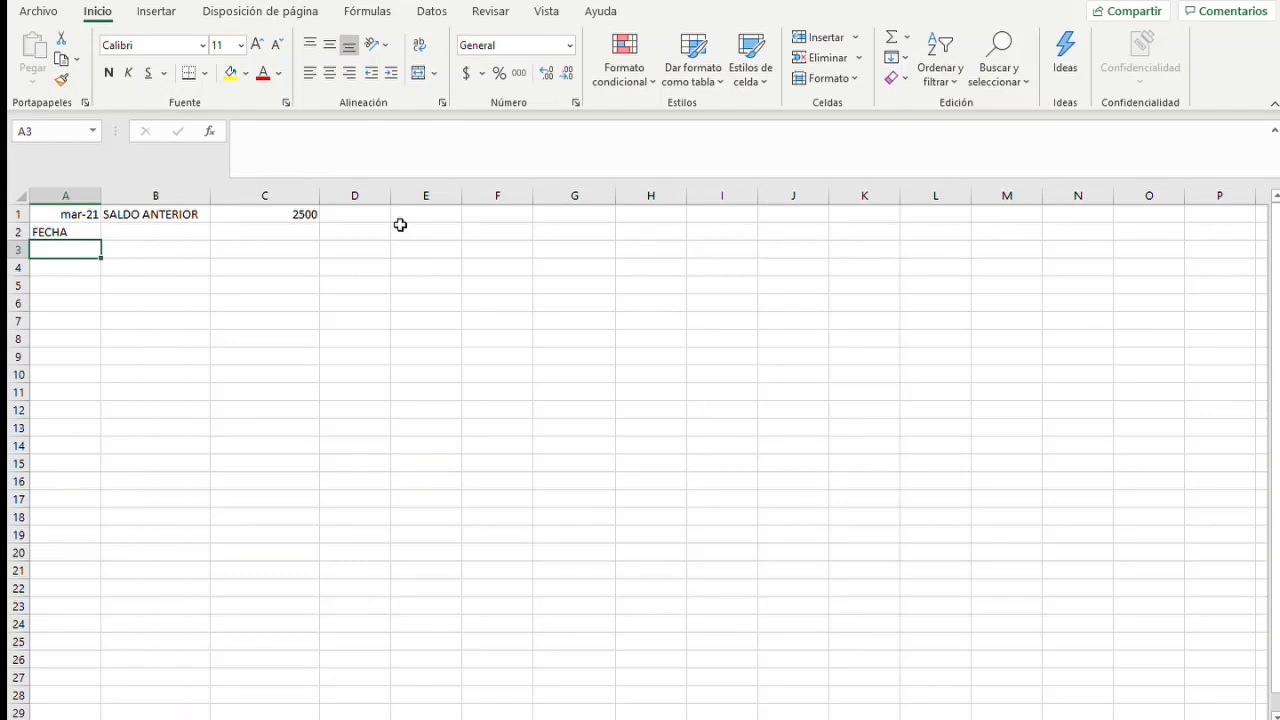
{"action": "type", "text": "1"}
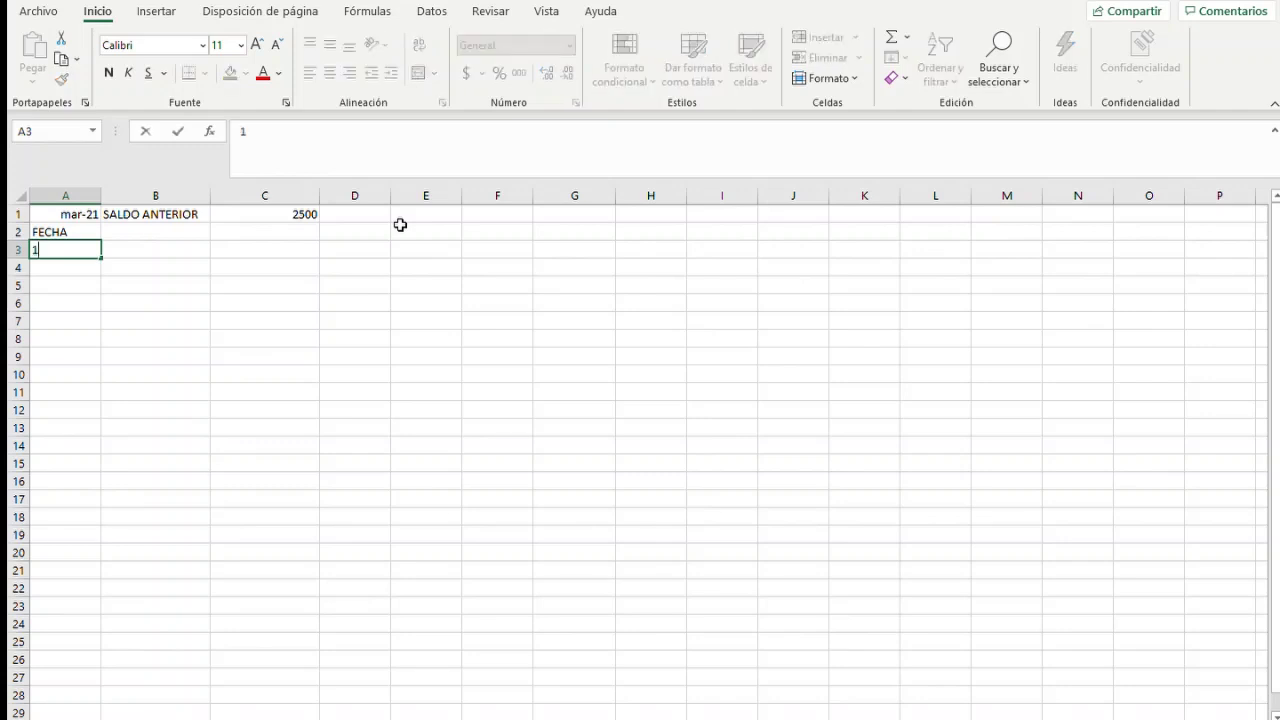
{"action": "key", "text": "Return"}
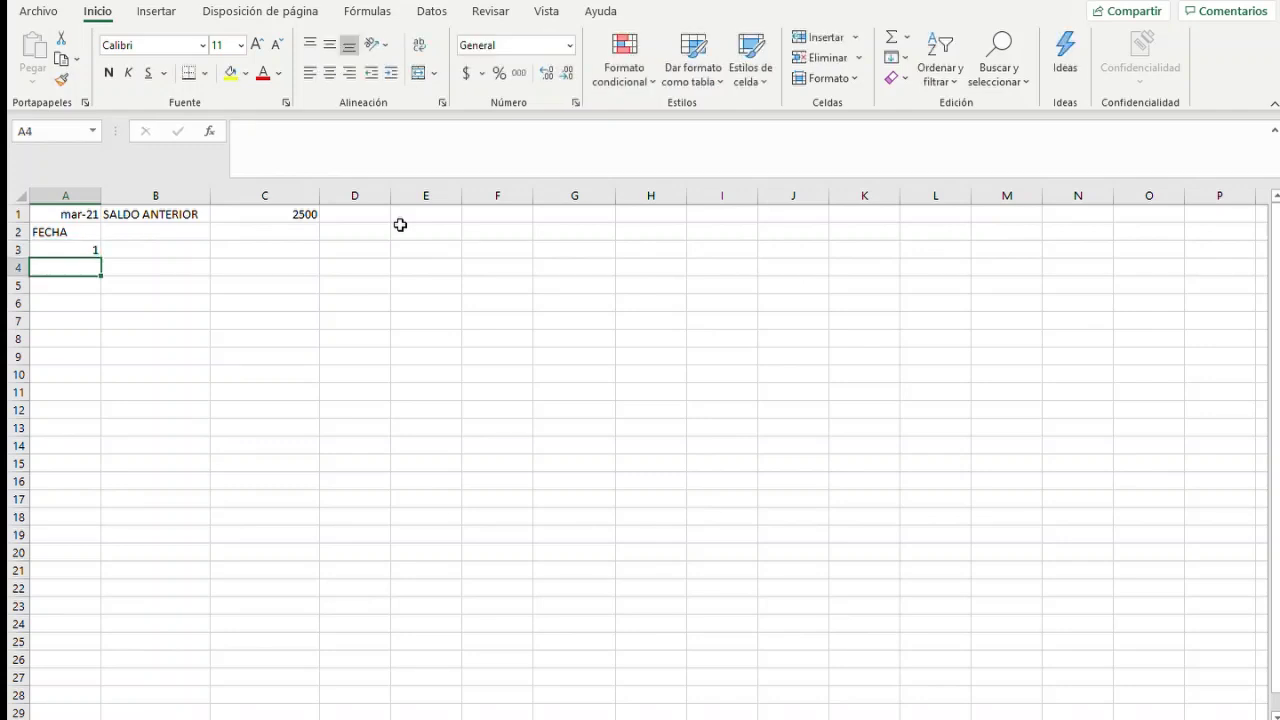
{"action": "type", "text": "2"}
{"action": "key", "text": "Up"}
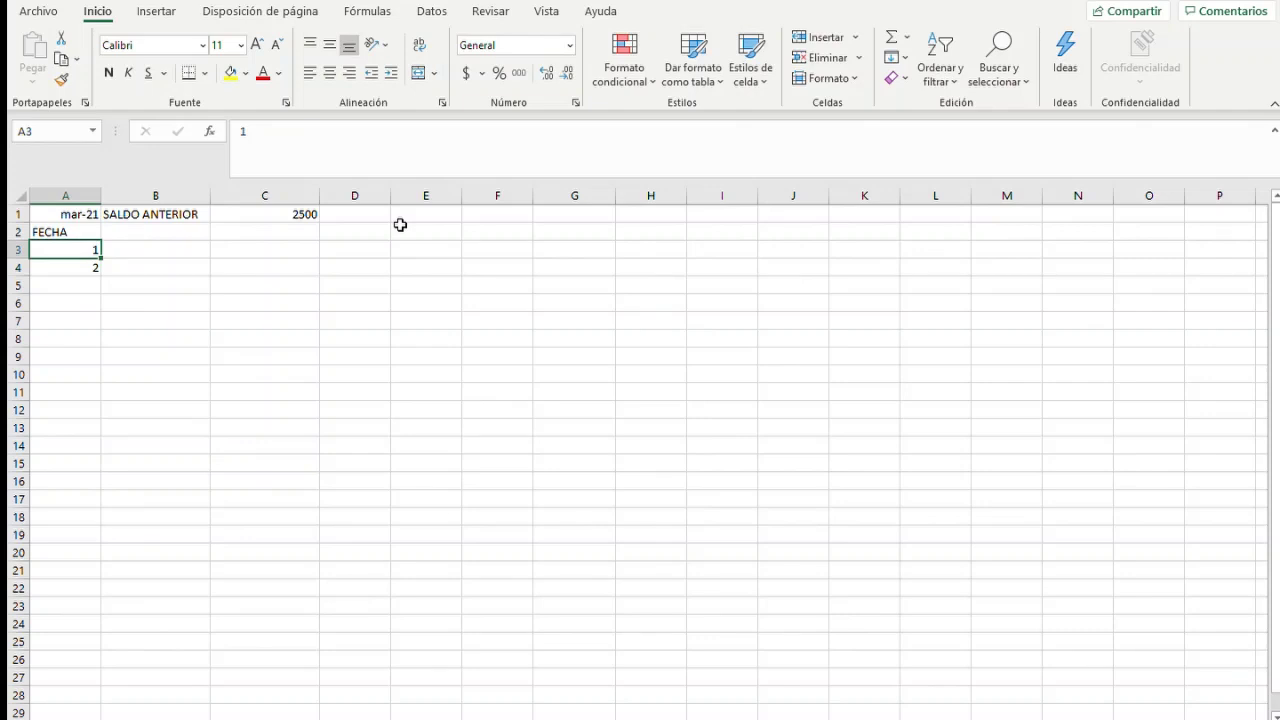
{"action": "key", "text": "Down"}
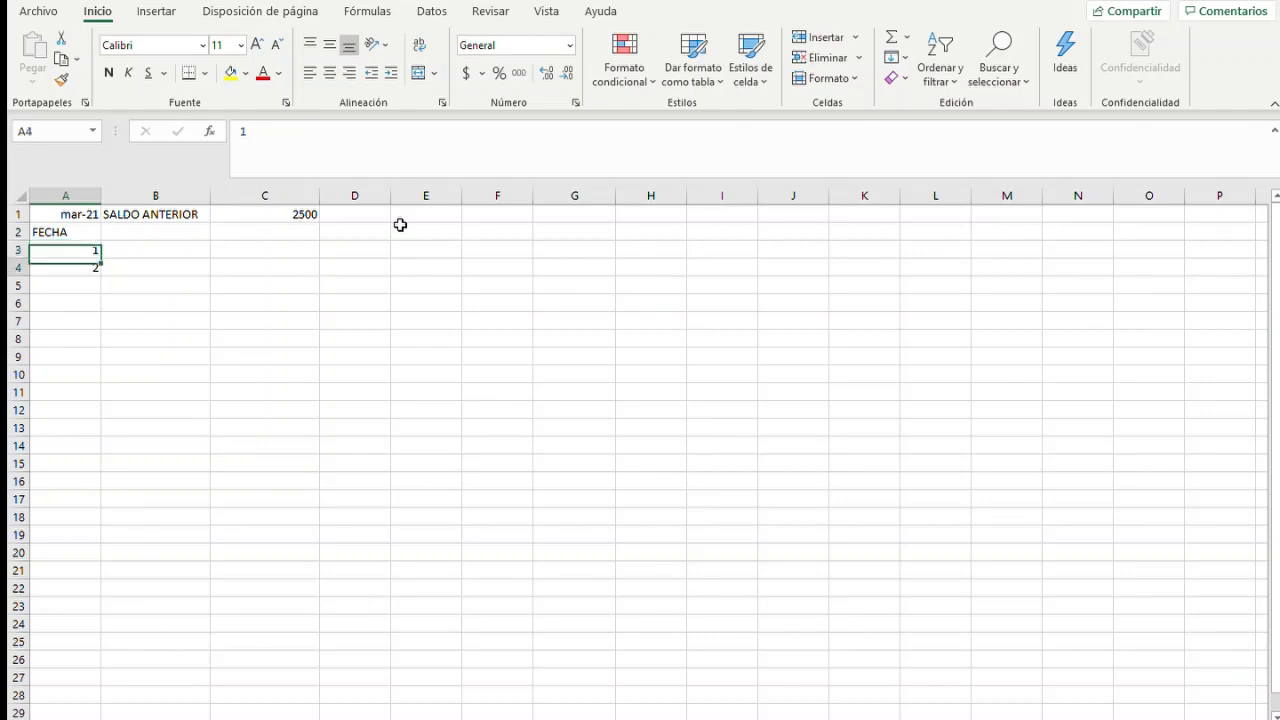
{"action": "key", "text": "Up"}
{"action": "key", "text": "Down"}
{"action": "key", "text": "Up"}
{"action": "key", "text": "Down"}
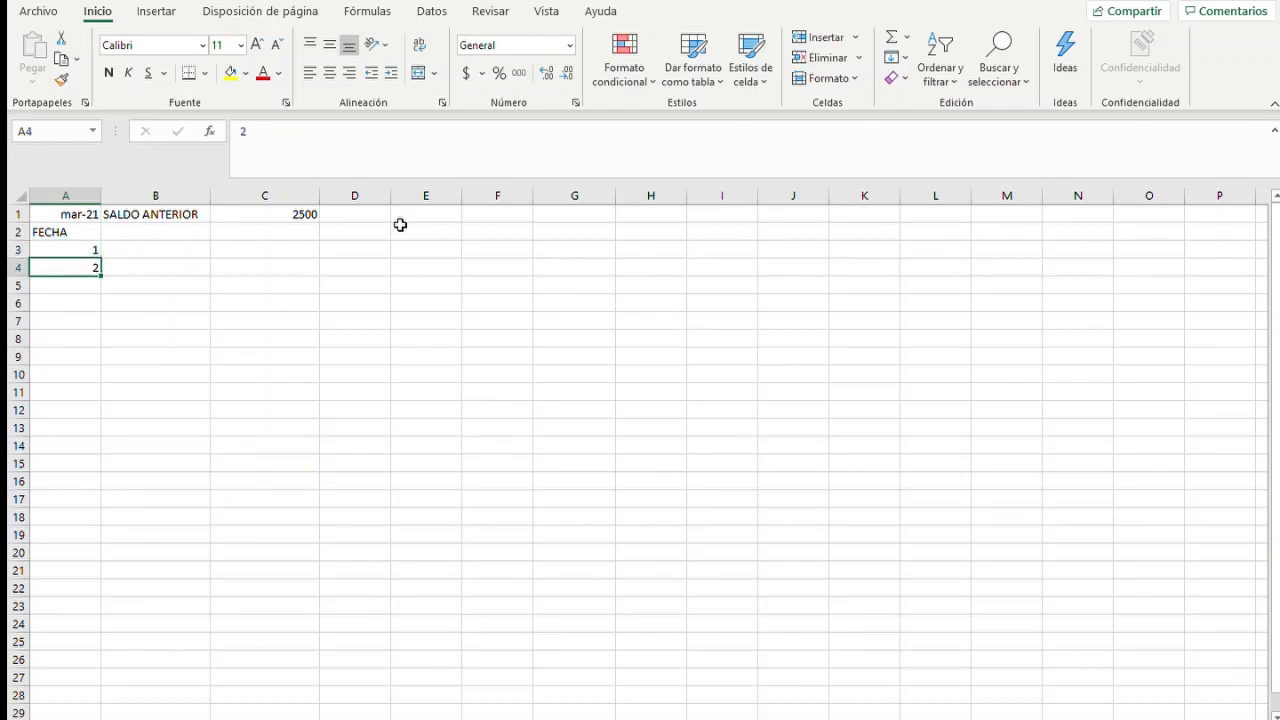
{"action": "key", "text": "Up"}
{"action": "key", "text": "Down"}
{"action": "key", "text": "Up"}
{"action": "key", "text": "Down"}
{"action": "key", "text": "Up"}
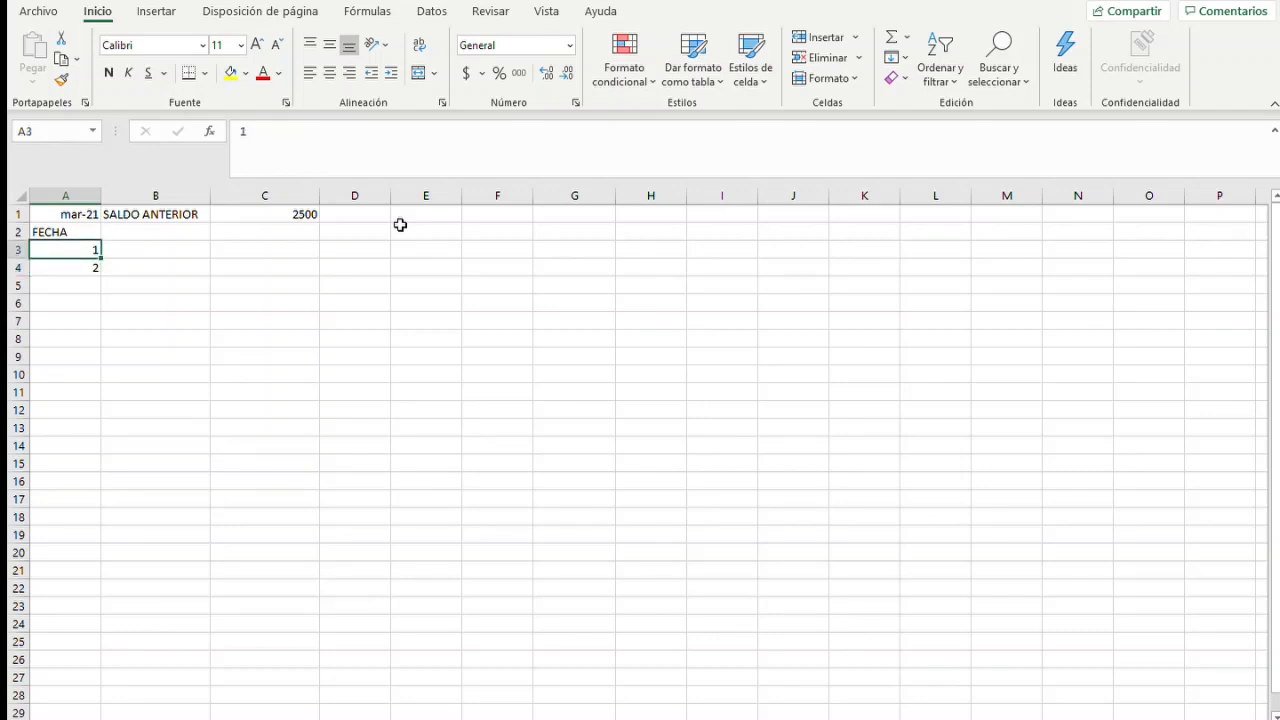
{"action": "key", "text": "Down"}
{"action": "key", "text": "Up"}
Extend the number series from A3:A4 down to A33 so the dates run from 1 to 31
{"action": "left_click", "coordinate": [122, 252]}
{"action": "left_click_drag", "start_coordinate": [90, 251], "coordinate": [86, 272]}
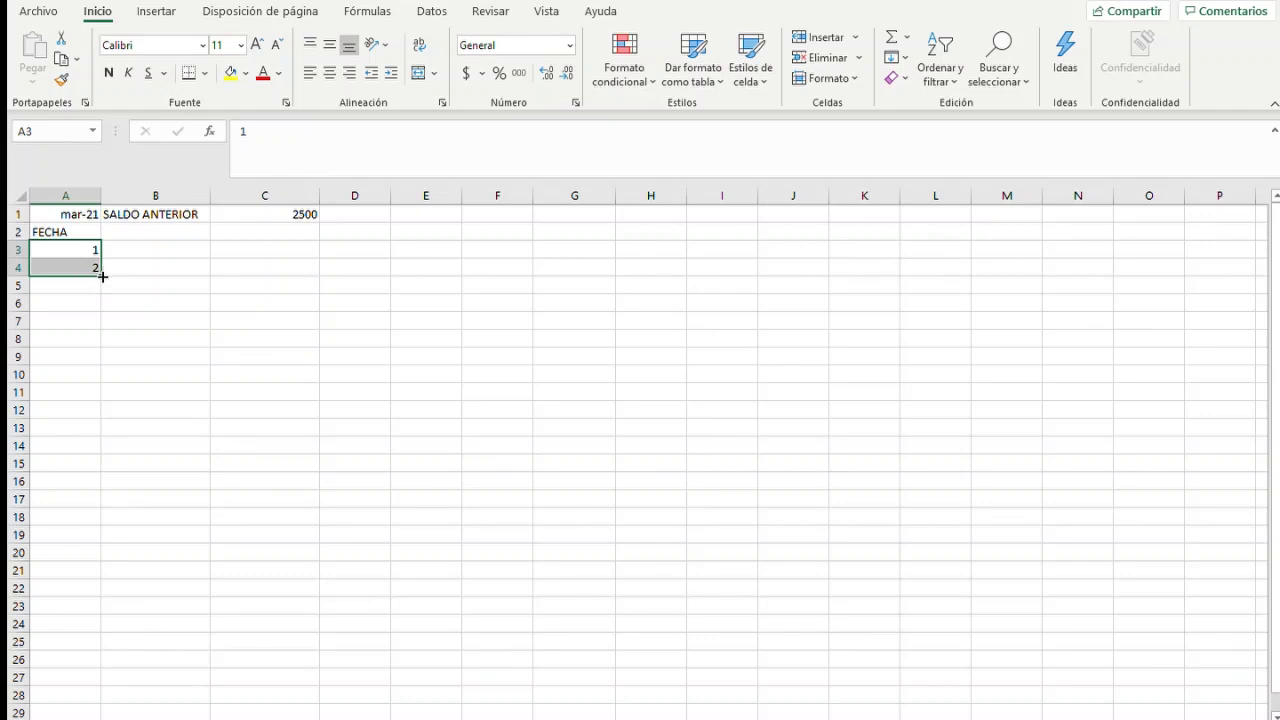
{"action": "left_click_drag", "start_coordinate": [102, 276], "coordinate": [87, 681]}
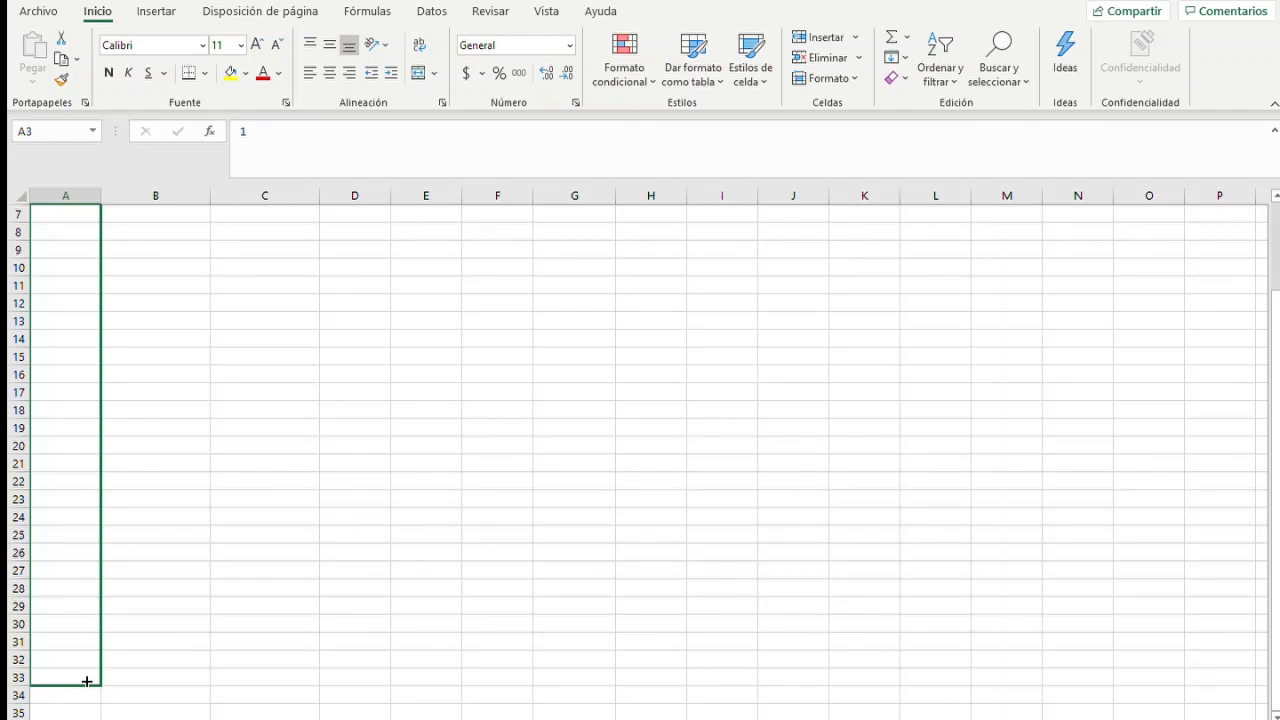
{"action": "left_click_drag", "start_coordinate": [87, 681], "coordinate": [88, 680]}
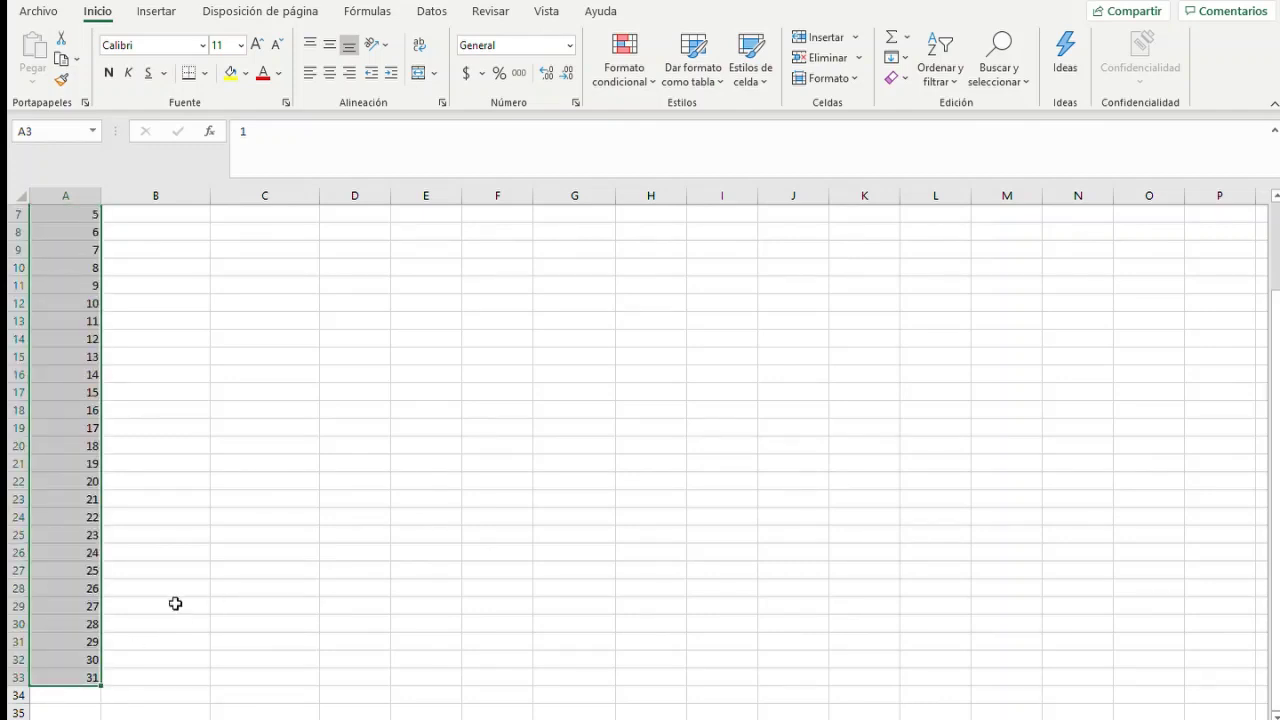
{"action": "left_click", "coordinate": [166, 553]}
{"action": "scroll", "coordinate": [138, 480], "scroll_direction": "up", "scroll_amount": 2}
{"action": "scroll", "coordinate": [138, 480], "scroll_direction": "down", "scroll_amount": 2}
{"action": "scroll", "coordinate": [138, 480], "scroll_direction": "up", "scroll_amount": 2}
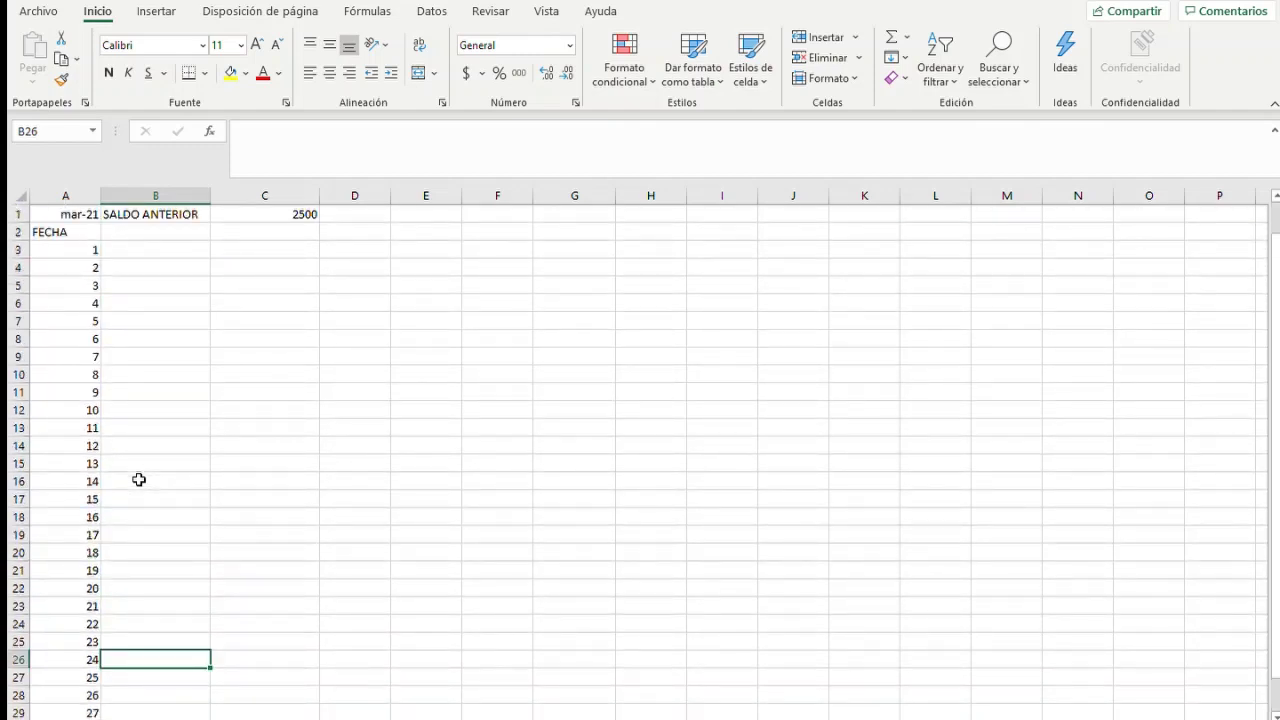
Enter the heading DIA in cell B2, with LUNES and MARTES below it in B3 and B4
{"action": "left_click", "coordinate": [167, 231]}
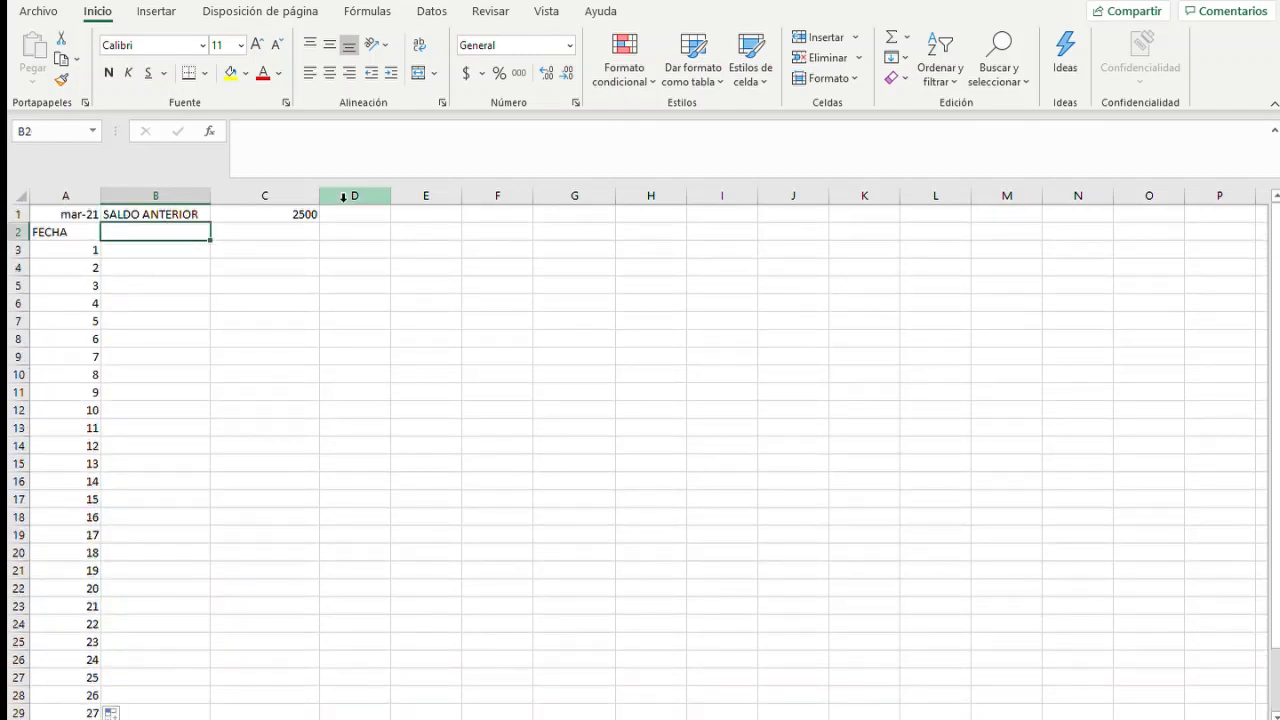
{"action": "type", "text": "DIA"}
{"action": "key", "text": "Return"}
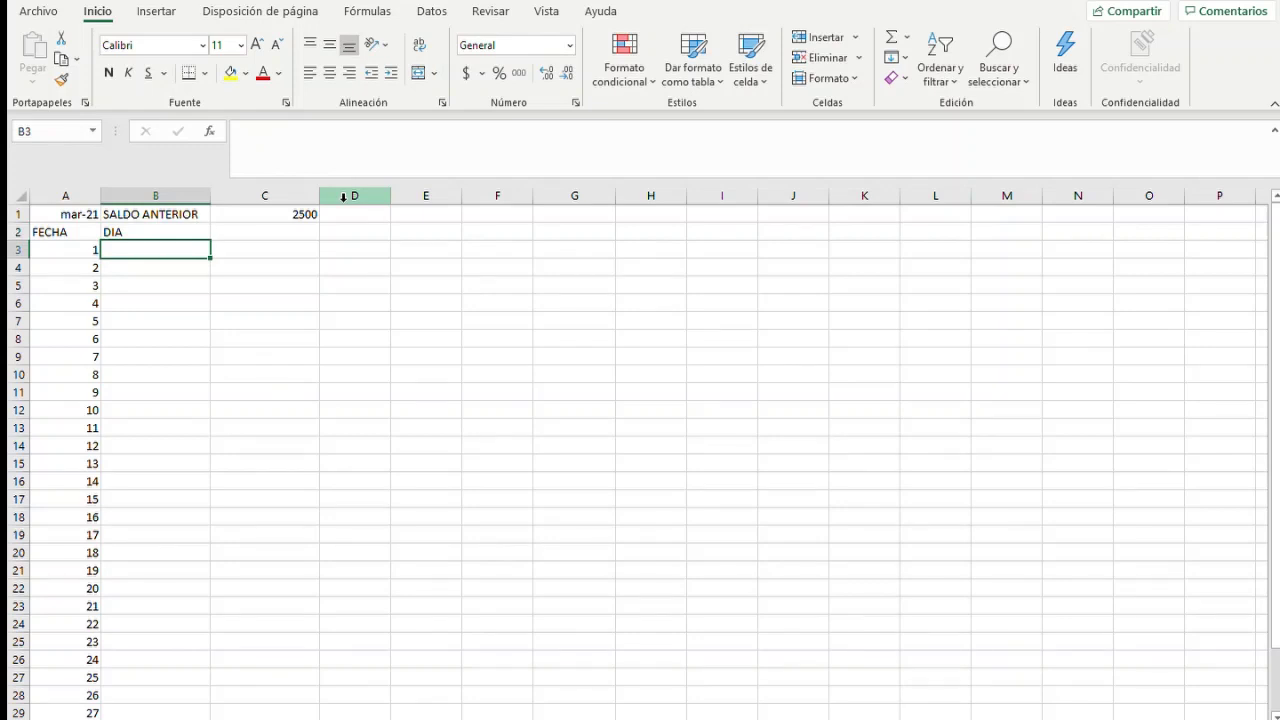
{"action": "type", "text": "LUNES"}
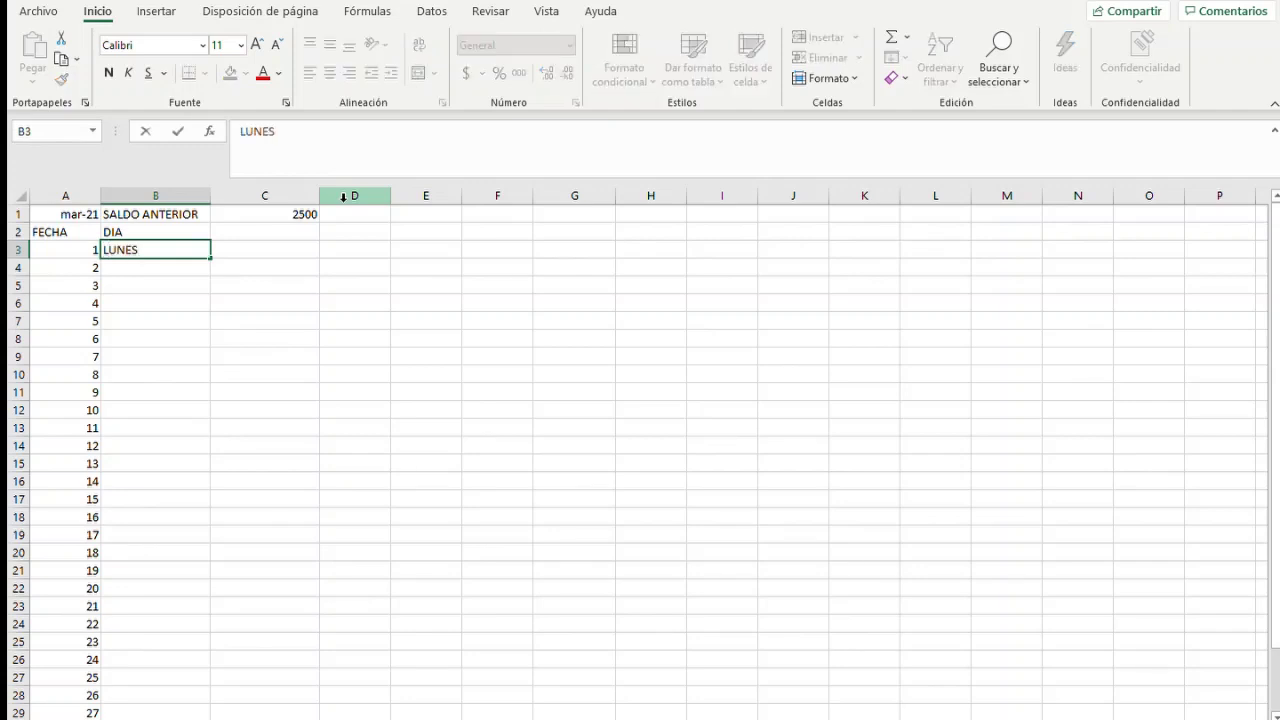
{"action": "key", "text": "Return"}
{"action": "key", "text": "Up"}
{"action": "key", "text": "Down"}
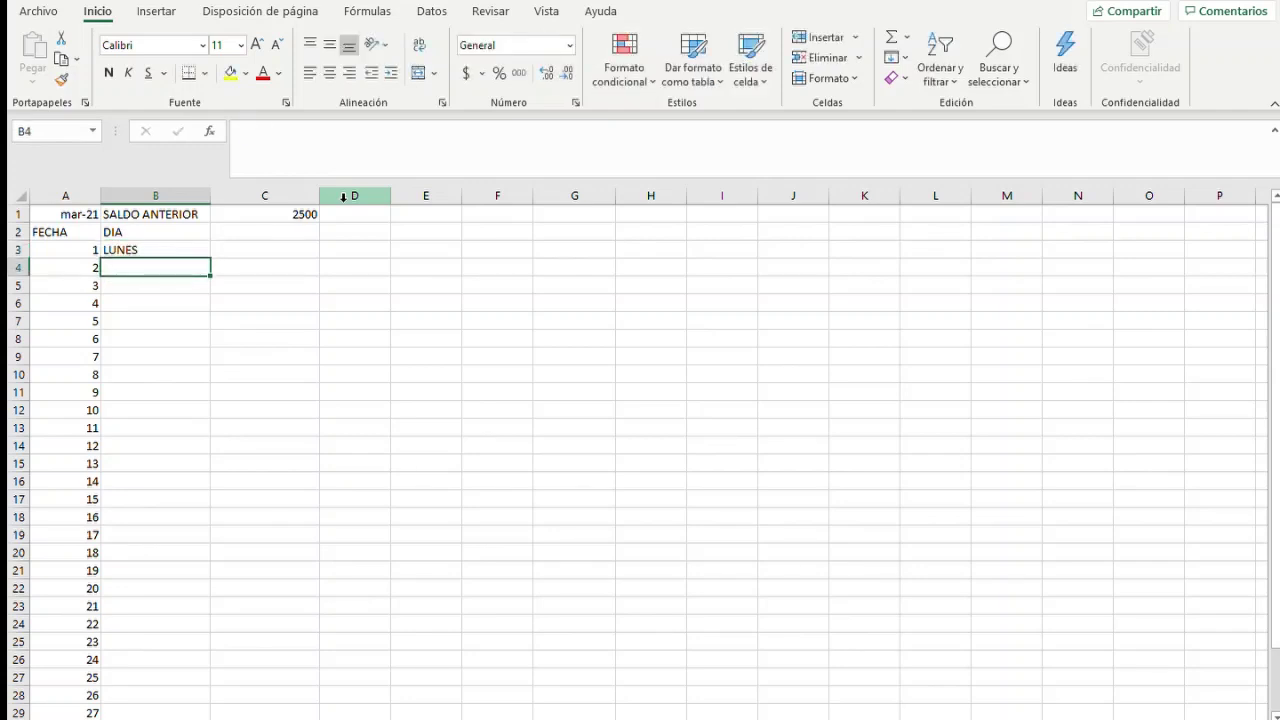
{"action": "type", "text": "MARTES"}
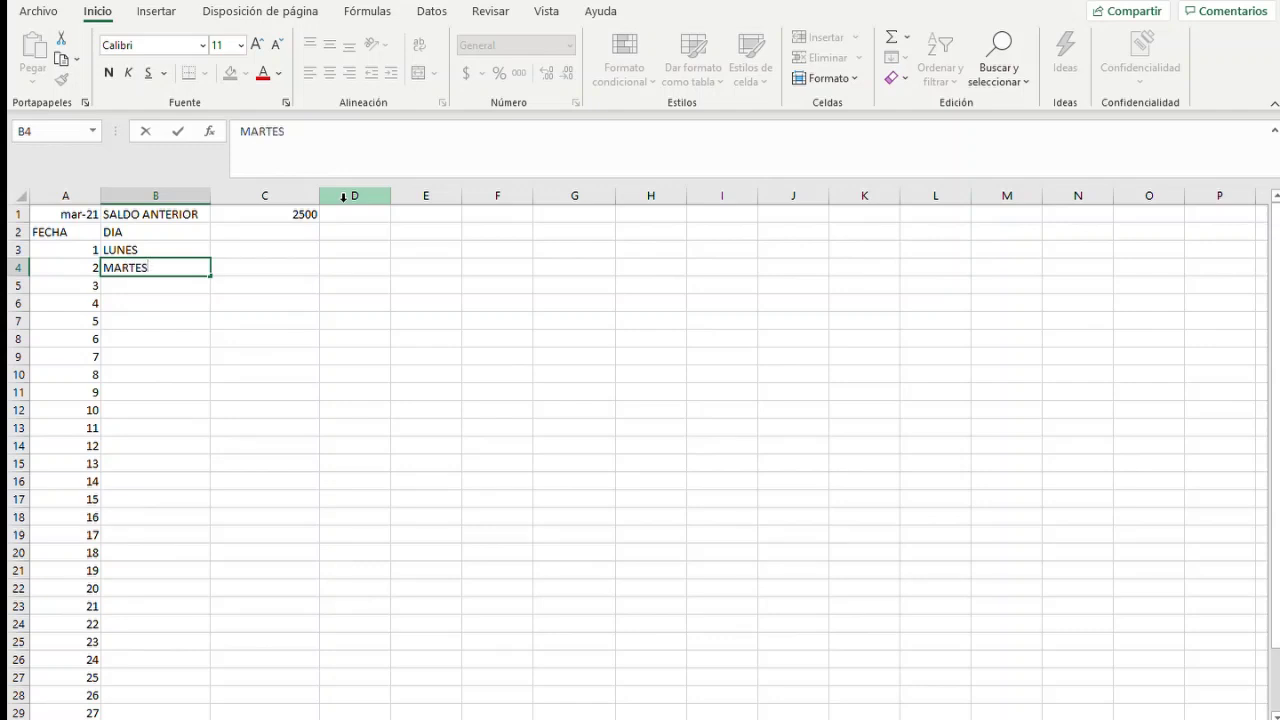
{"action": "key", "text": "Return"}
{"action": "key", "text": "Up"}
{"action": "key", "text": "Down"}
{"action": "key", "text": "Up"}
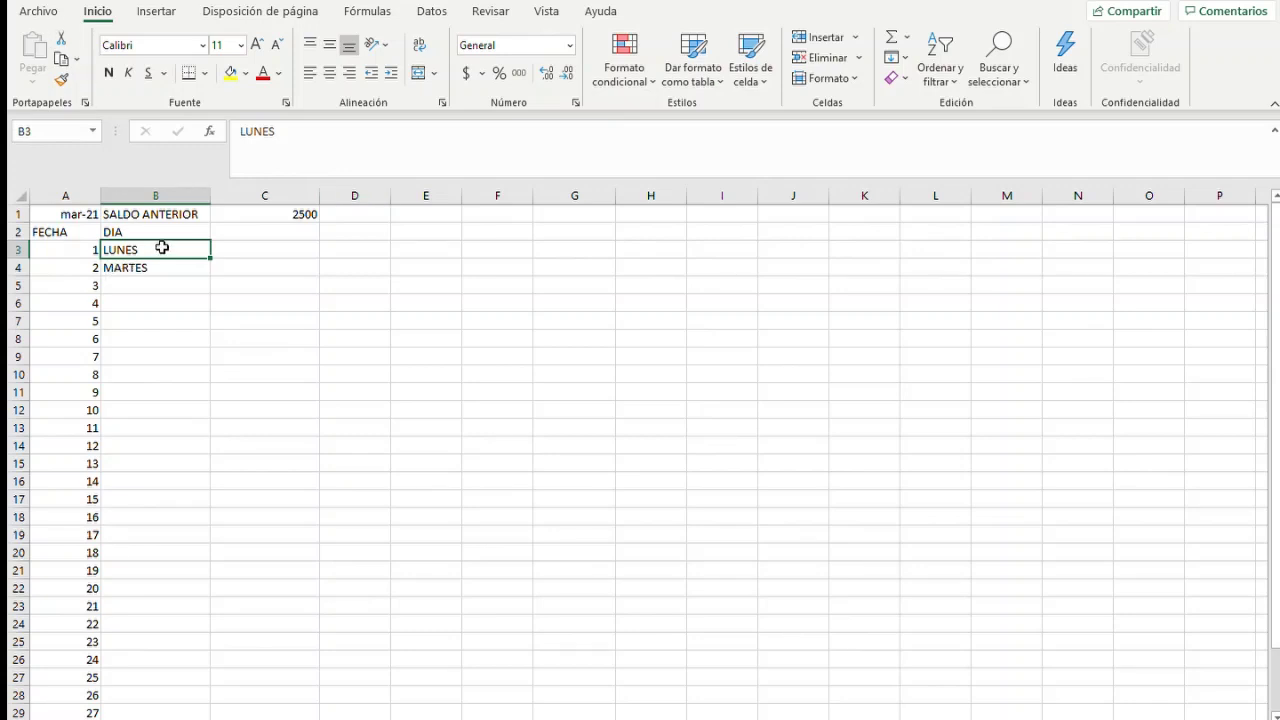
Extend the weekday series from B3:B4 down column B alongside the dates
{"action": "left_click_drag", "start_coordinate": [162, 247], "coordinate": [162, 267]}
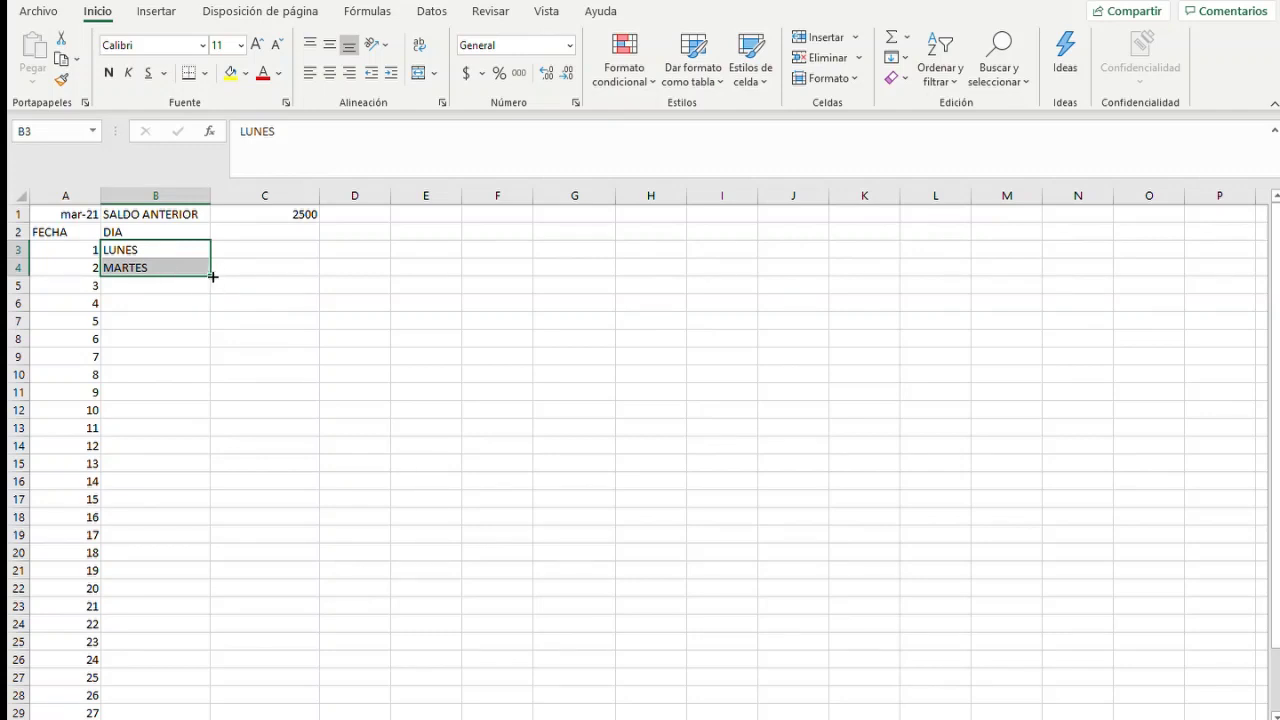
{"action": "left_click_drag", "start_coordinate": [215, 274], "coordinate": [163, 697]}
{"action": "scroll", "coordinate": [267, 598], "scroll_direction": "up", "scroll_amount": 2}
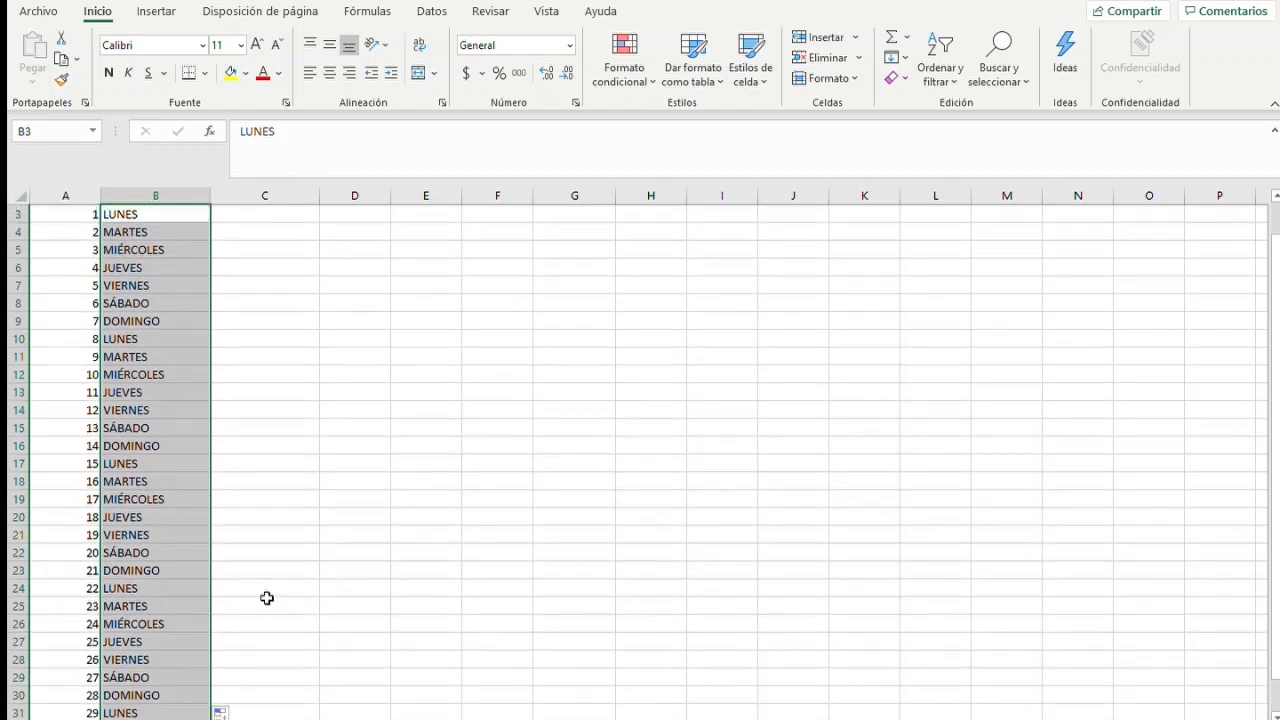
{"action": "left_click", "coordinate": [284, 553]}
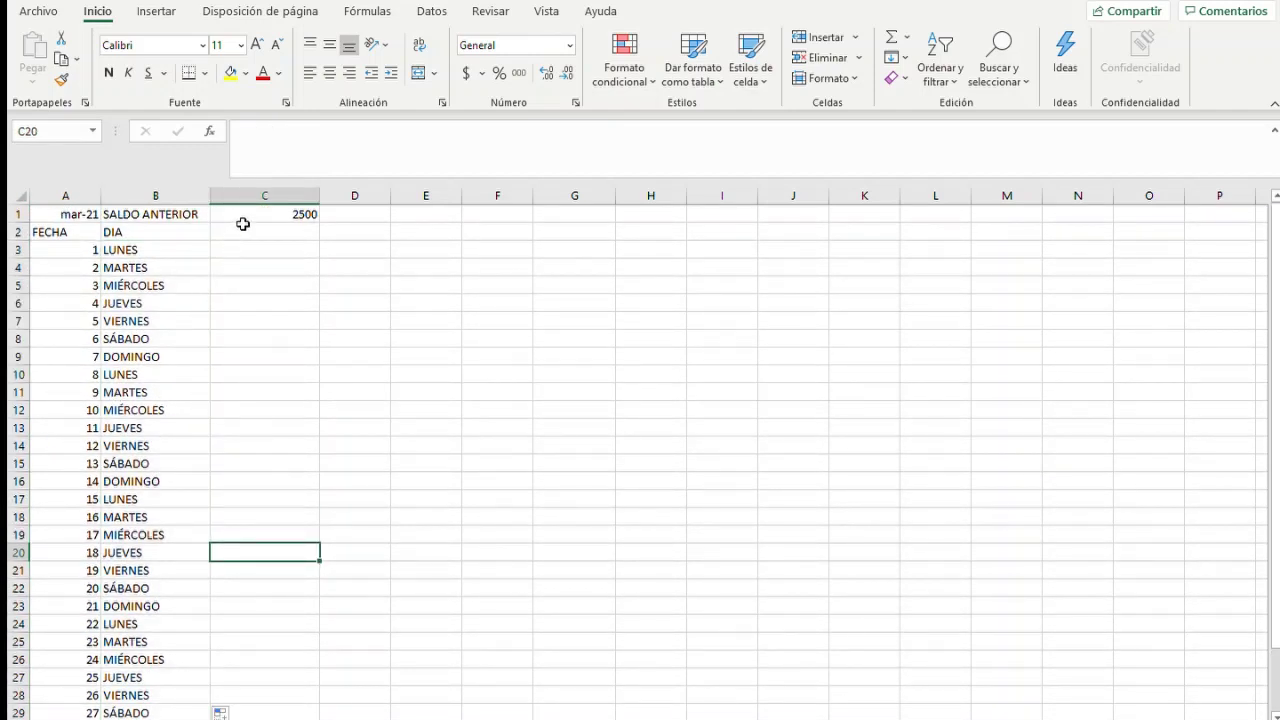
Insert a blank row above the FECHA and DIA heading row
{"action": "left_click", "coordinate": [243, 225]}
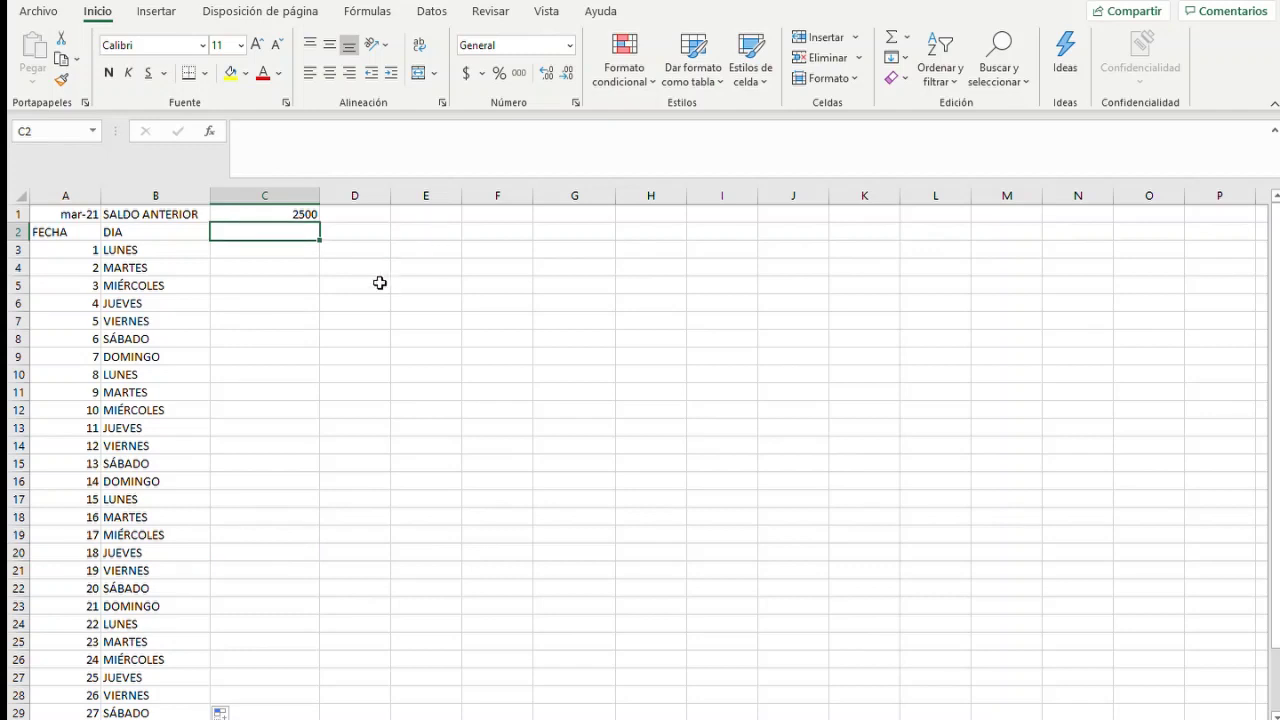
{"action": "left_click", "coordinate": [456, 284]}
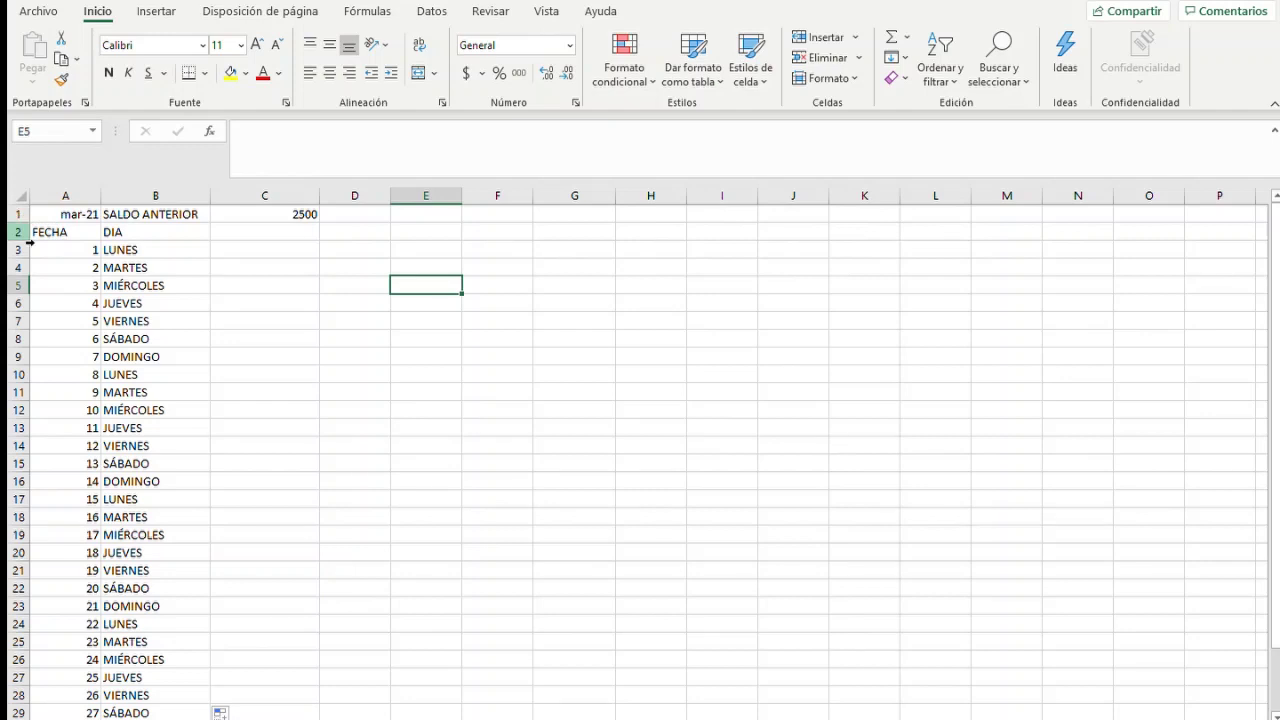
{"action": "left_click_drag", "start_coordinate": [15, 228], "coordinate": [20, 213]}
{"action": "left_click", "coordinate": [814, 38]}
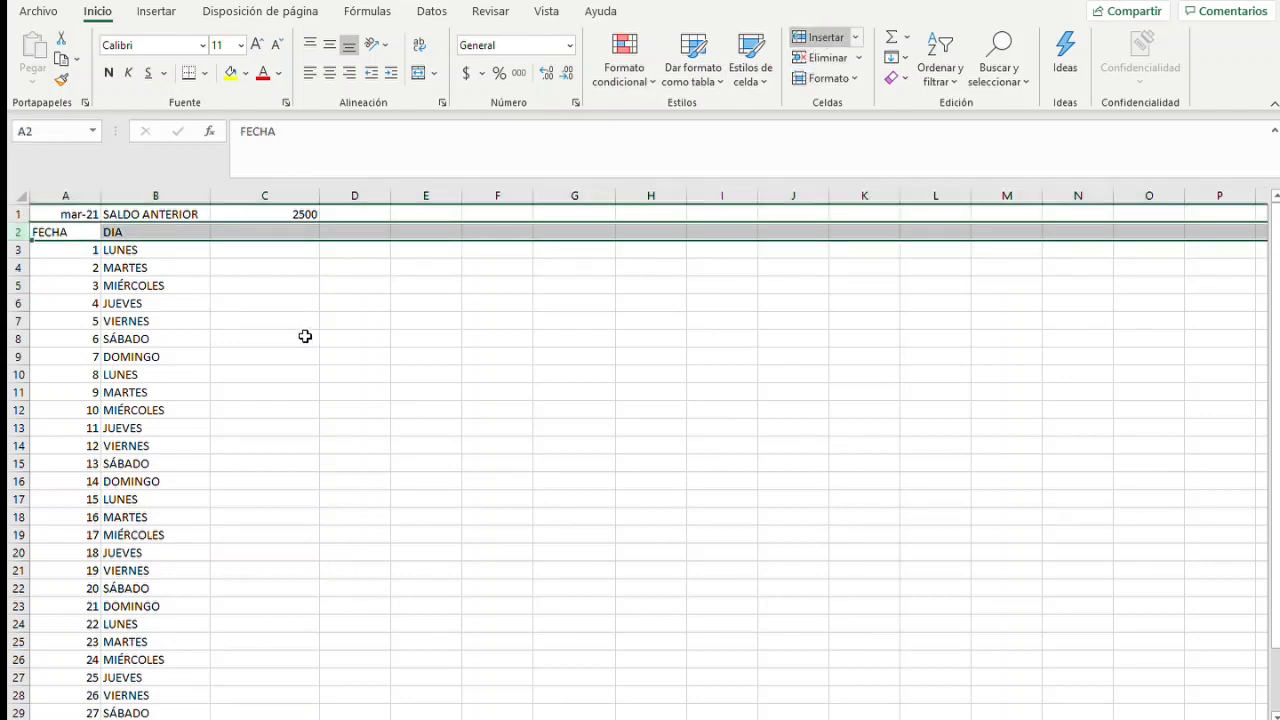
Merge and center cells C2:F2 and enter the heading INGRESOS in the merged cell
{"action": "left_click", "coordinate": [275, 285]}
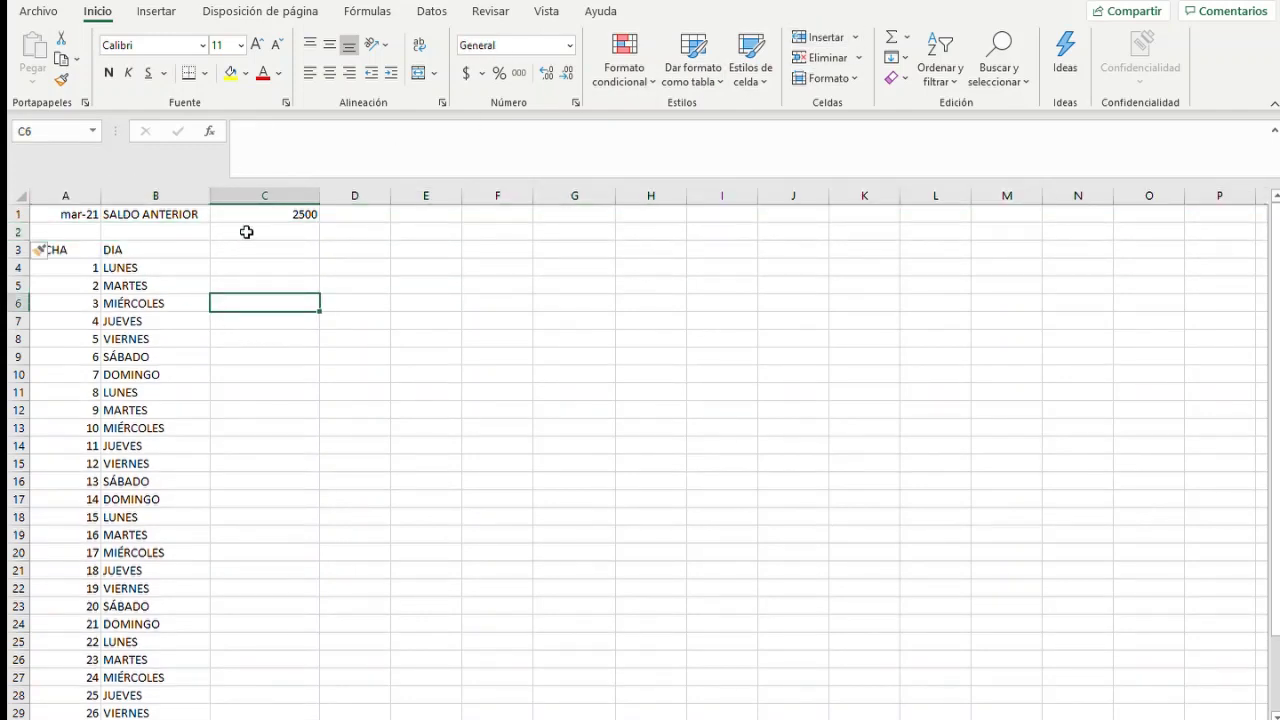
{"action": "left_click_drag", "start_coordinate": [249, 234], "coordinate": [521, 236]}
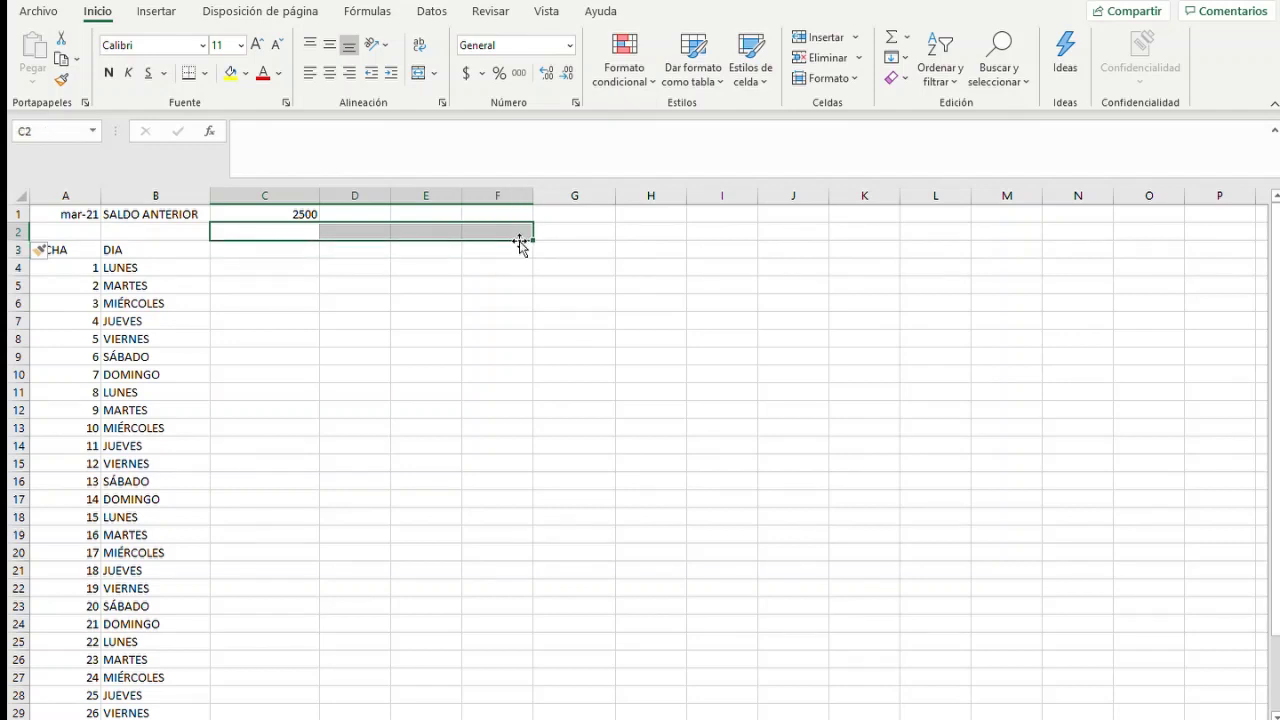
{"action": "left_click", "coordinate": [418, 72]}
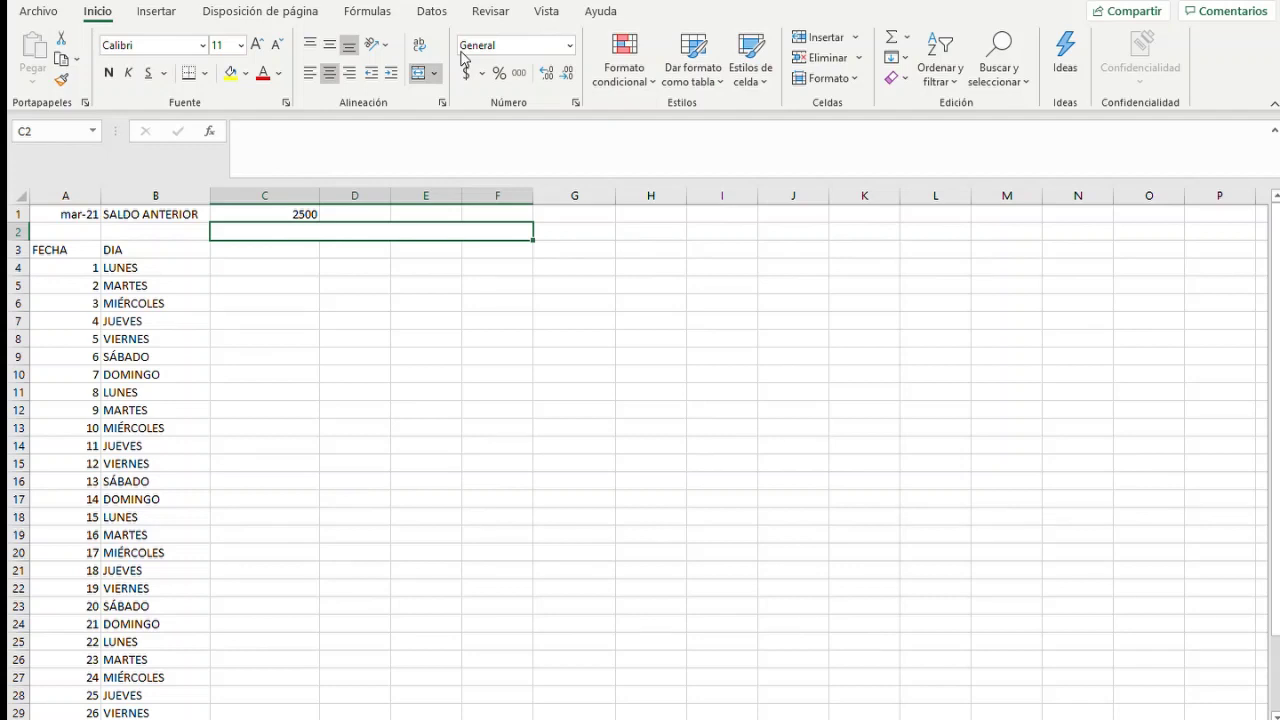
{"action": "type", "text": "INGRESOS"}
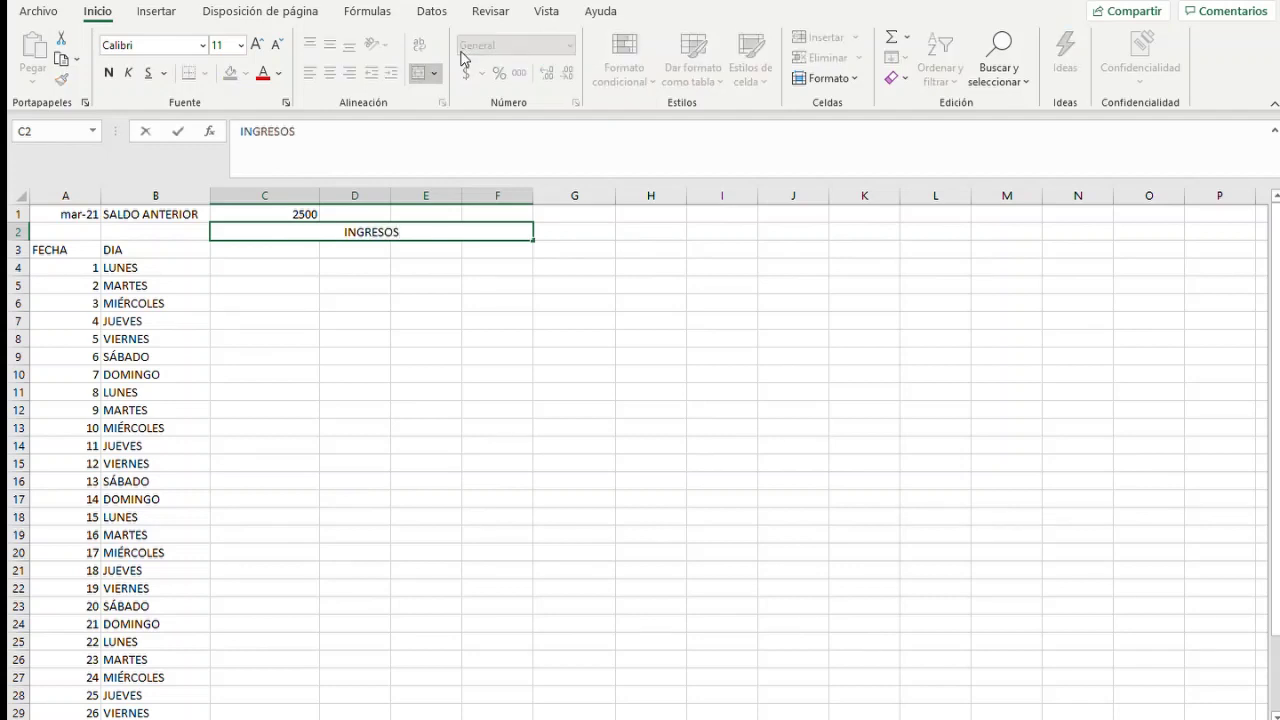
{"action": "key", "text": "Tab"}
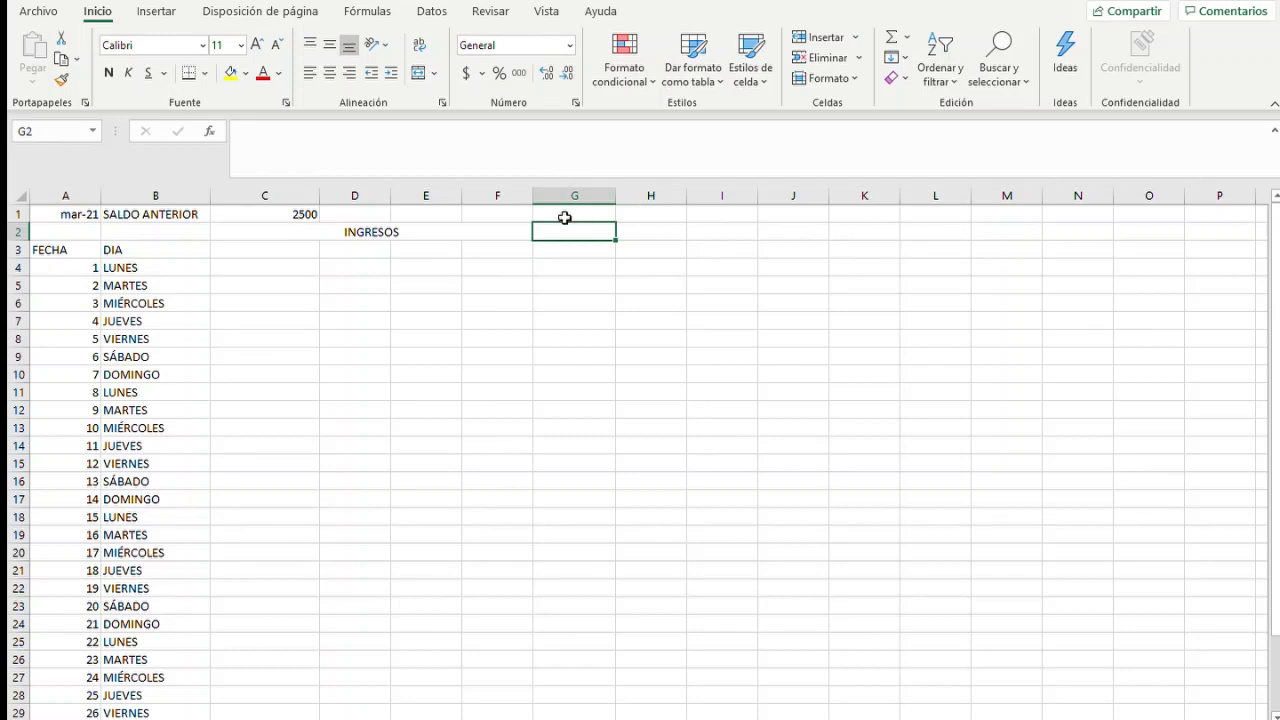
Merge and center cells G2:J2 and enter the heading GASTOS in the merged cell
{"action": "left_click_drag", "start_coordinate": [569, 231], "coordinate": [789, 240]}
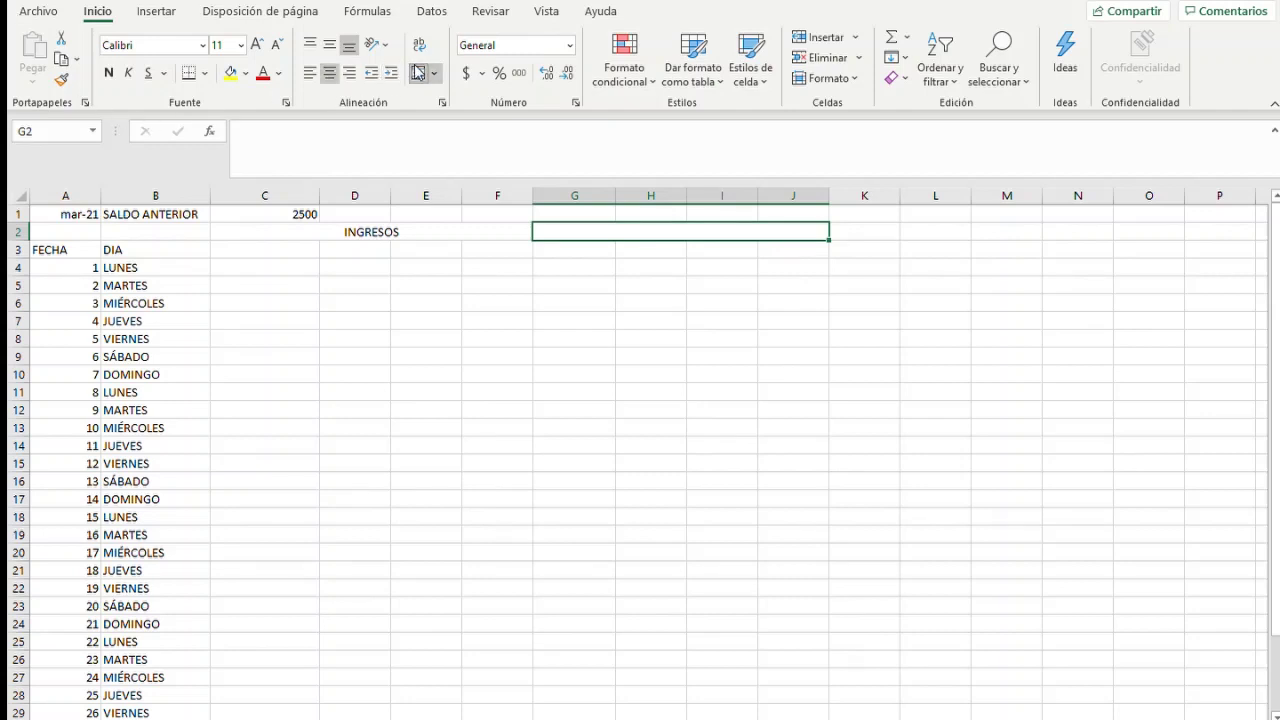
{"action": "type", "text": "GASTOS"}
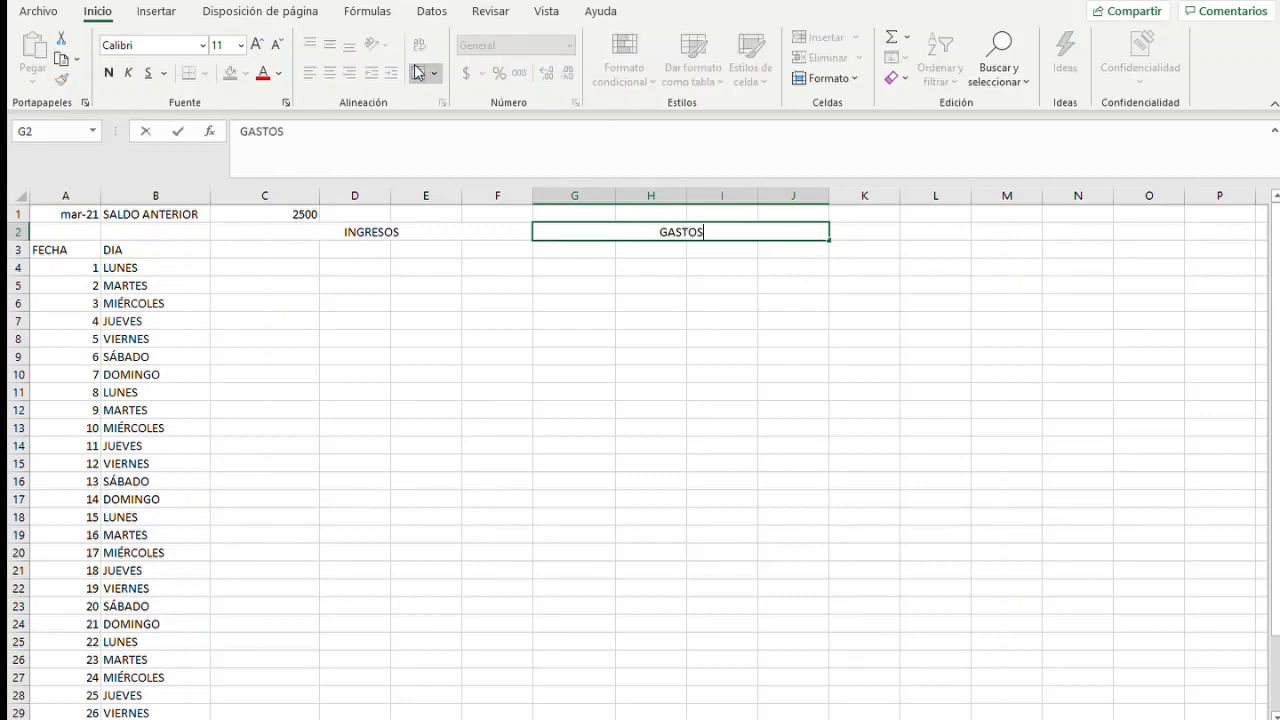
{"action": "key", "text": "Return"}
Enter the subheading CONCEPTO in C3 under INGRESOS and in G3 under GASTOS
{"action": "key", "text": "Left"}
{"action": "key", "text": "Left"}
{"action": "key", "text": "Left"}
{"action": "key", "text": "Left"}
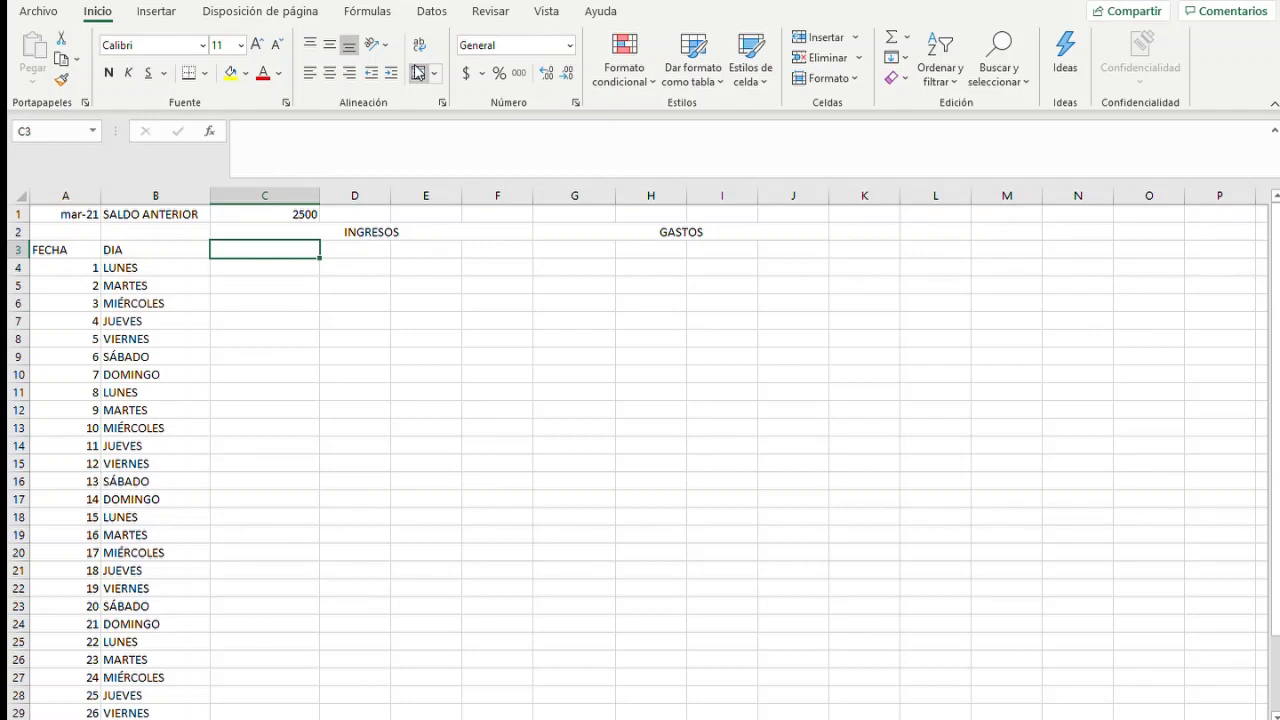
{"action": "type", "text": "CONCEPTO"}
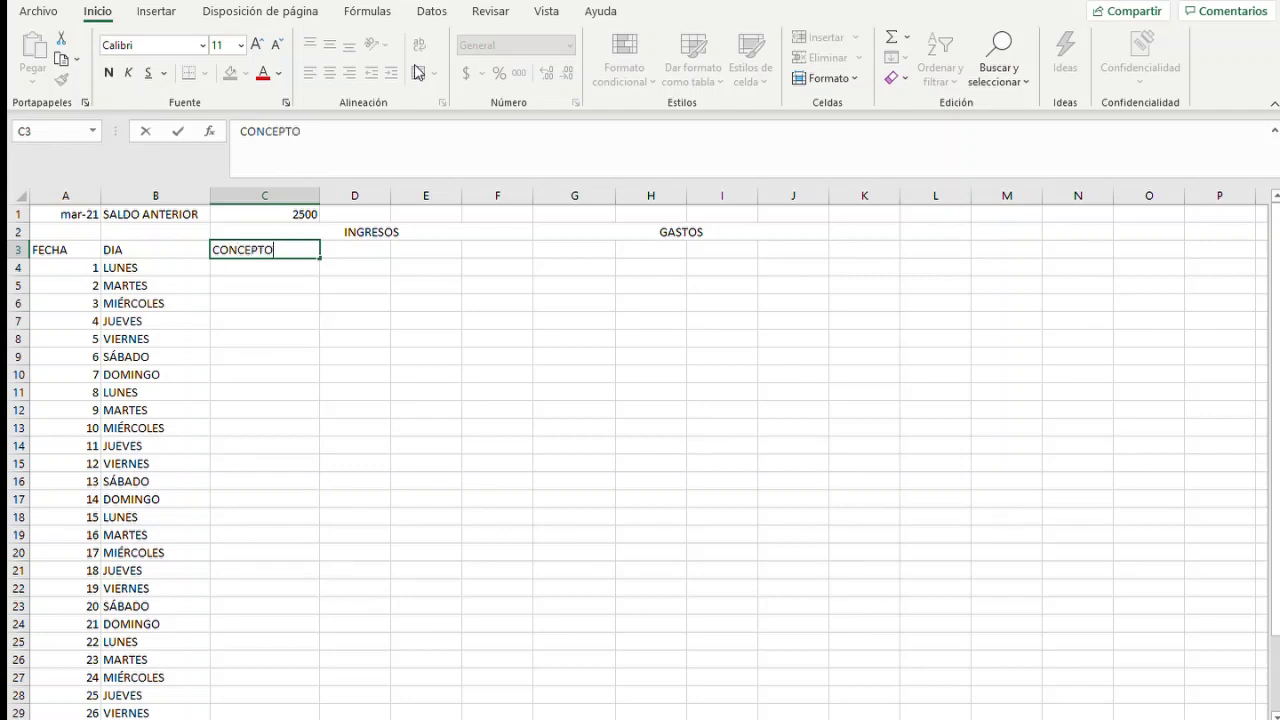
{"action": "key", "text": "Tab"}
{"action": "key", "text": "Left"}
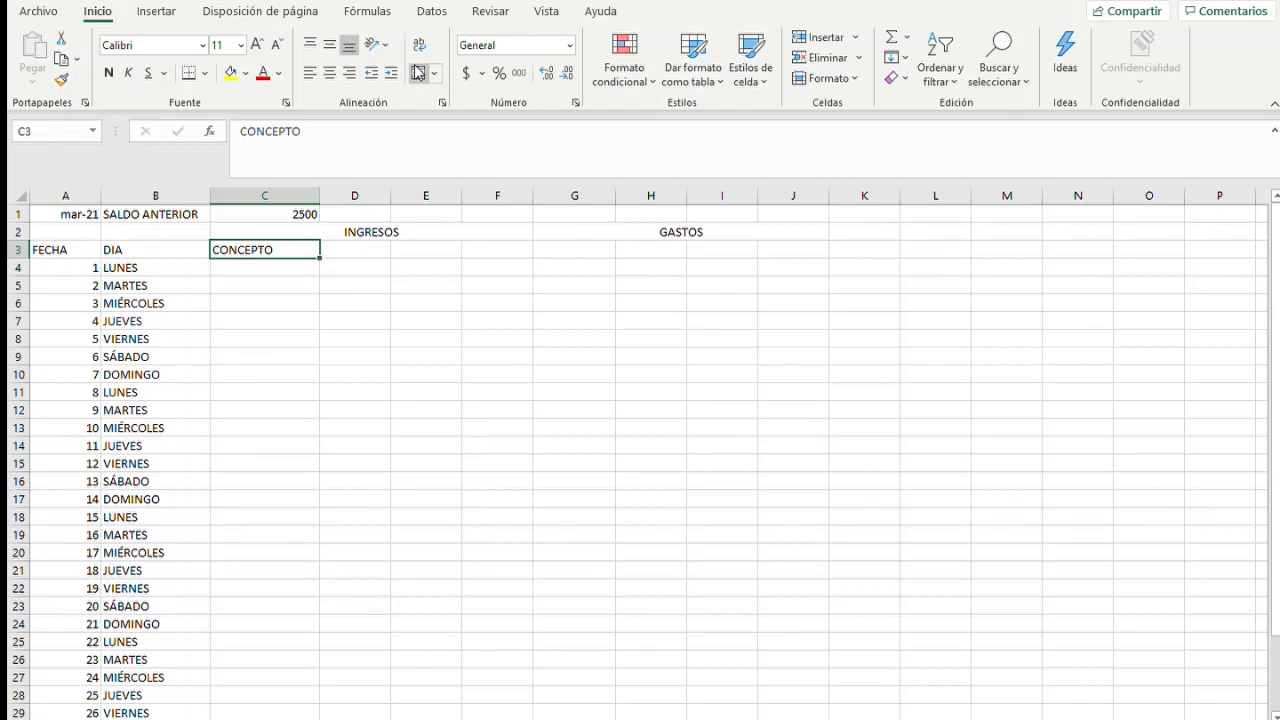
{"action": "key", "text": "Right"}
{"action": "key", "text": "Right"}
{"action": "key", "text": "Right"}
{"action": "key", "text": "Right"}
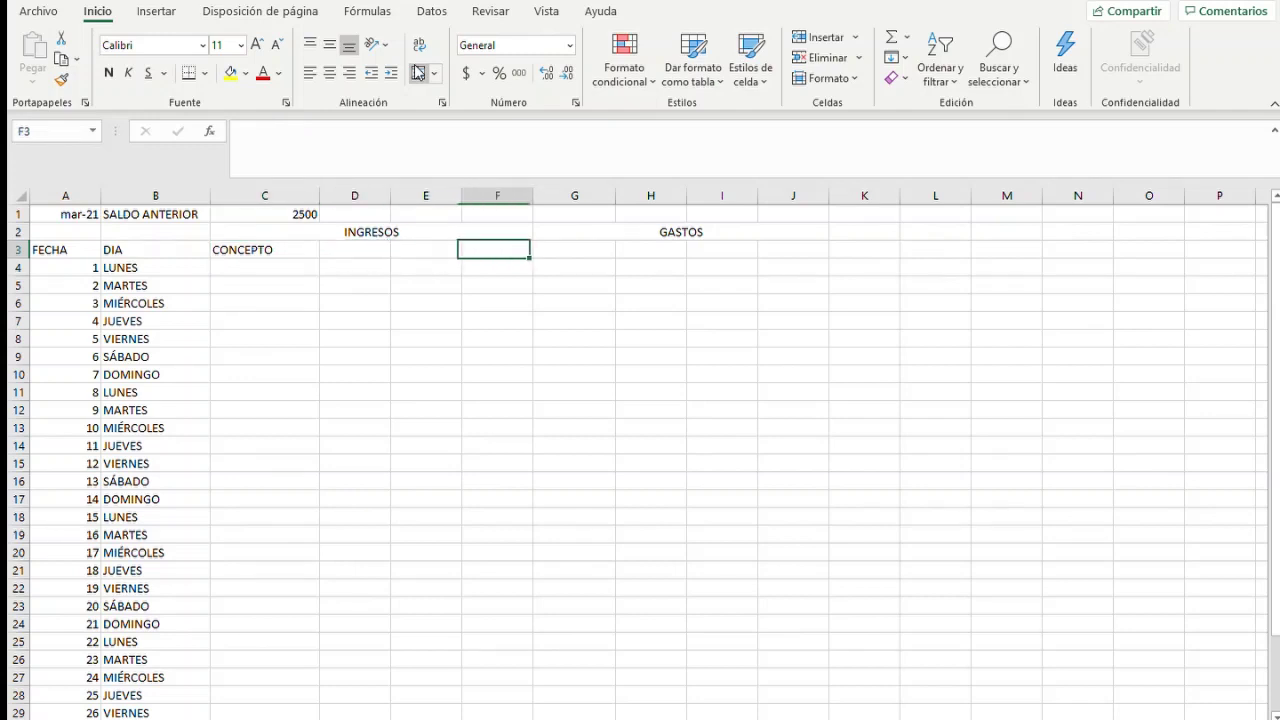
{"action": "type", "text": "CONC"}
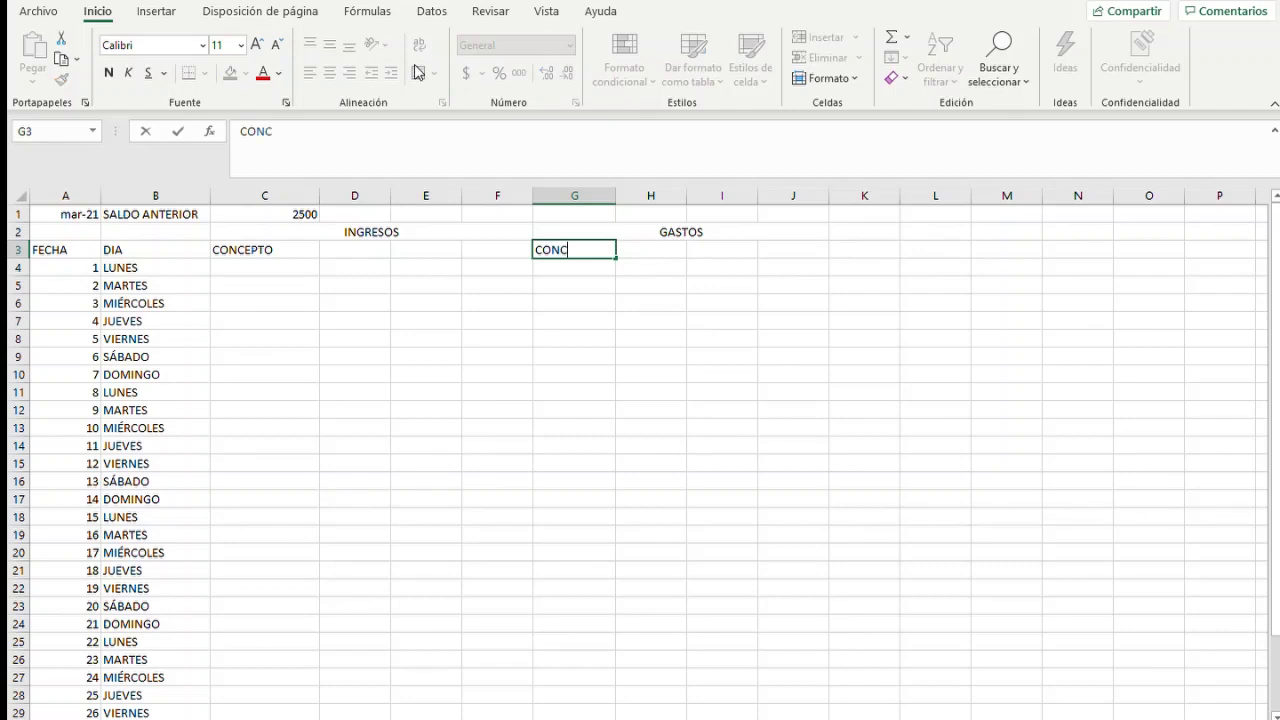
{"action": "type", "text": "EPTO"}
{"action": "key", "text": "Return"}
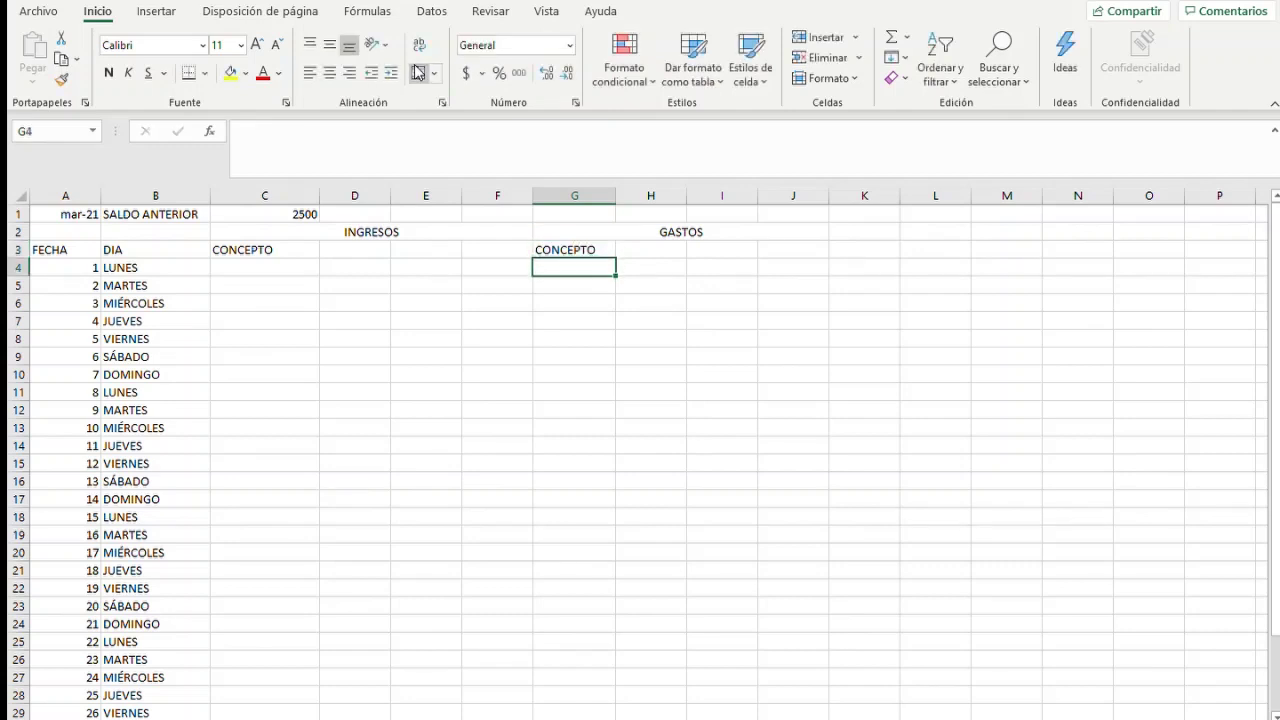
Enter the INGRESOS subheadings FIJOS, VARIABLES and TOTAL in cells D3, E3 and F3
{"action": "key", "text": "Left"}
{"action": "key", "text": "Left"}
{"action": "key", "text": "Left"}
{"action": "key", "text": "Up"}
{"action": "key", "text": "Left"}
{"action": "key", "text": "Right"}
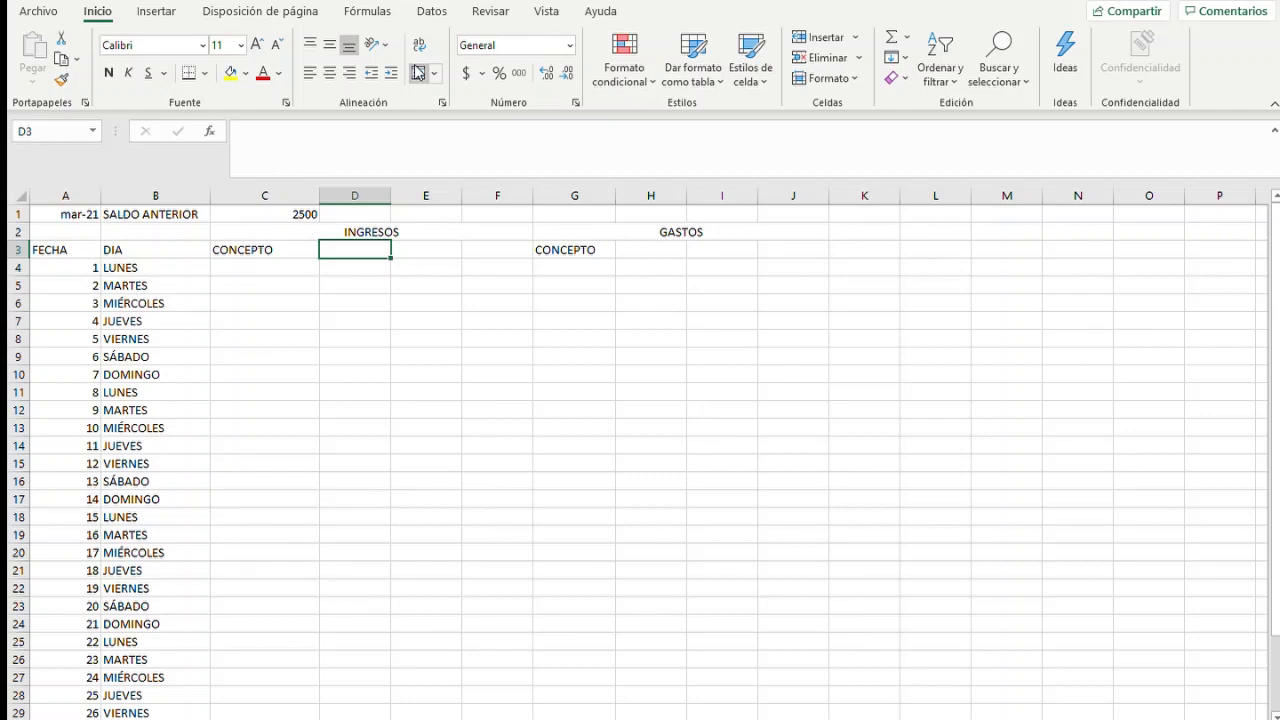
{"action": "type", "text": "FIJOS"}
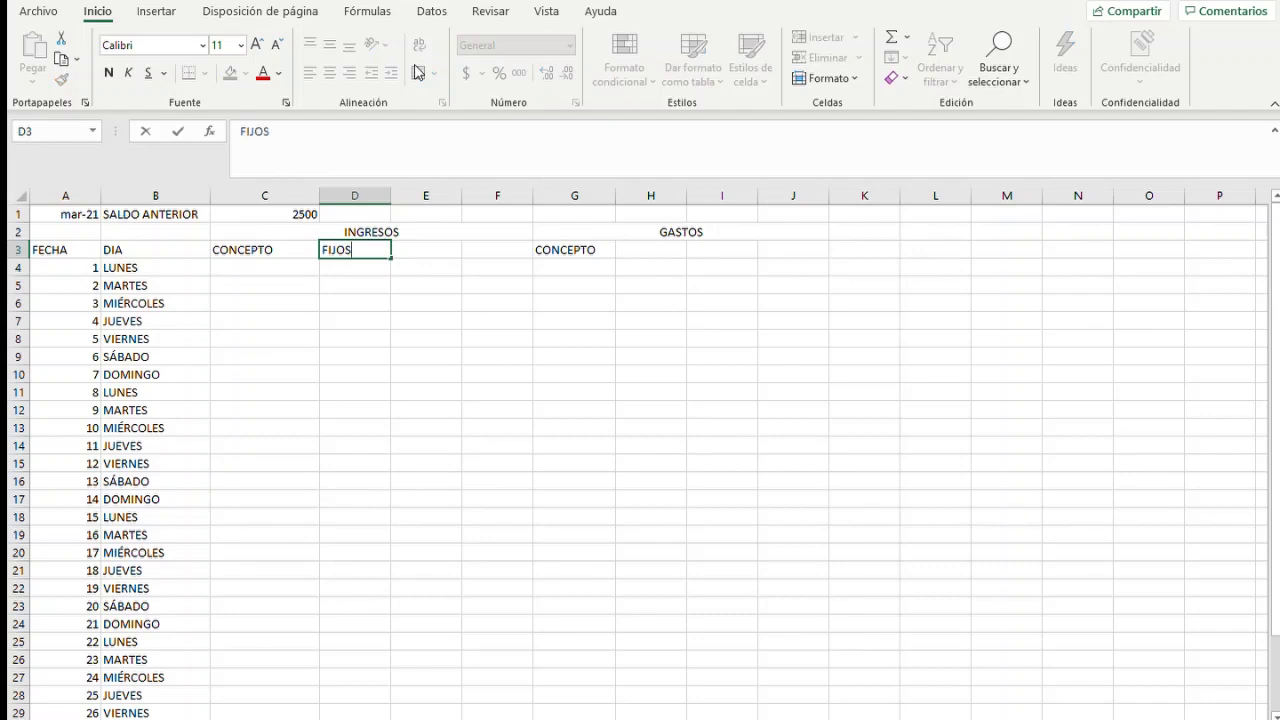
{"action": "key", "text": "Tab"}
{"action": "type", "text": "VA"}
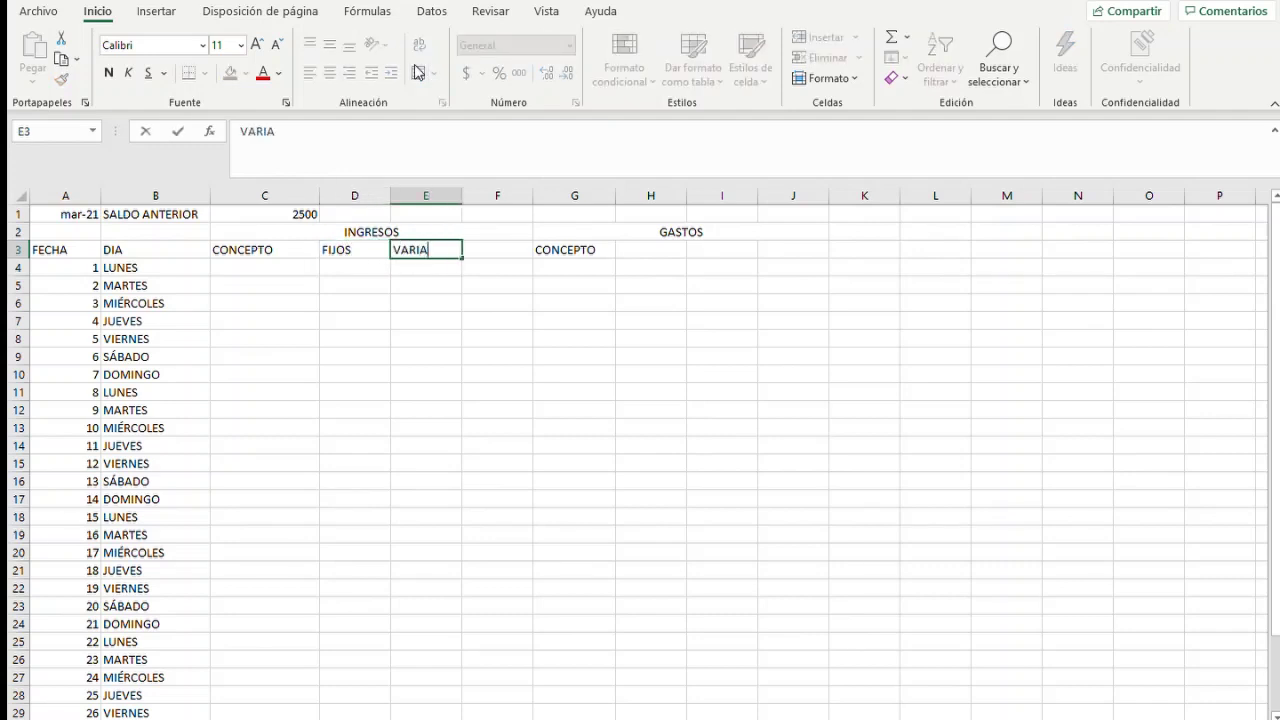
{"action": "key", "text": "Tab"}
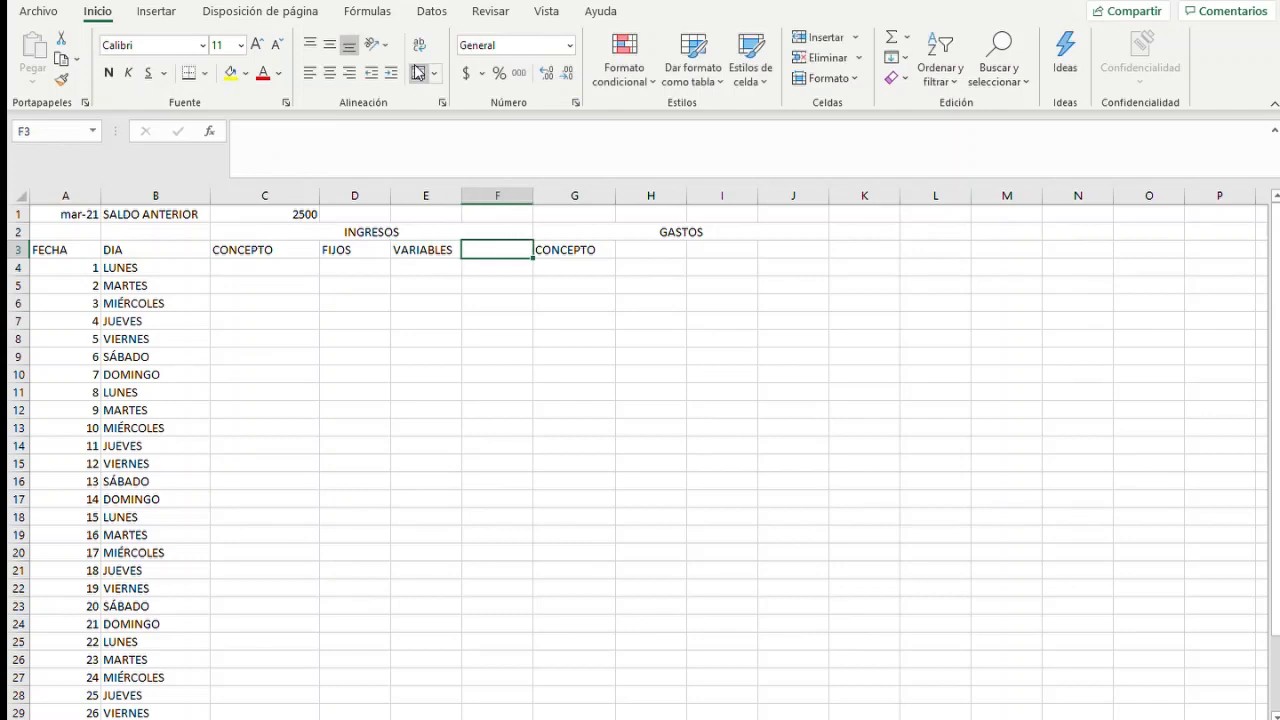
{"action": "type", "text": "TOTAL"}
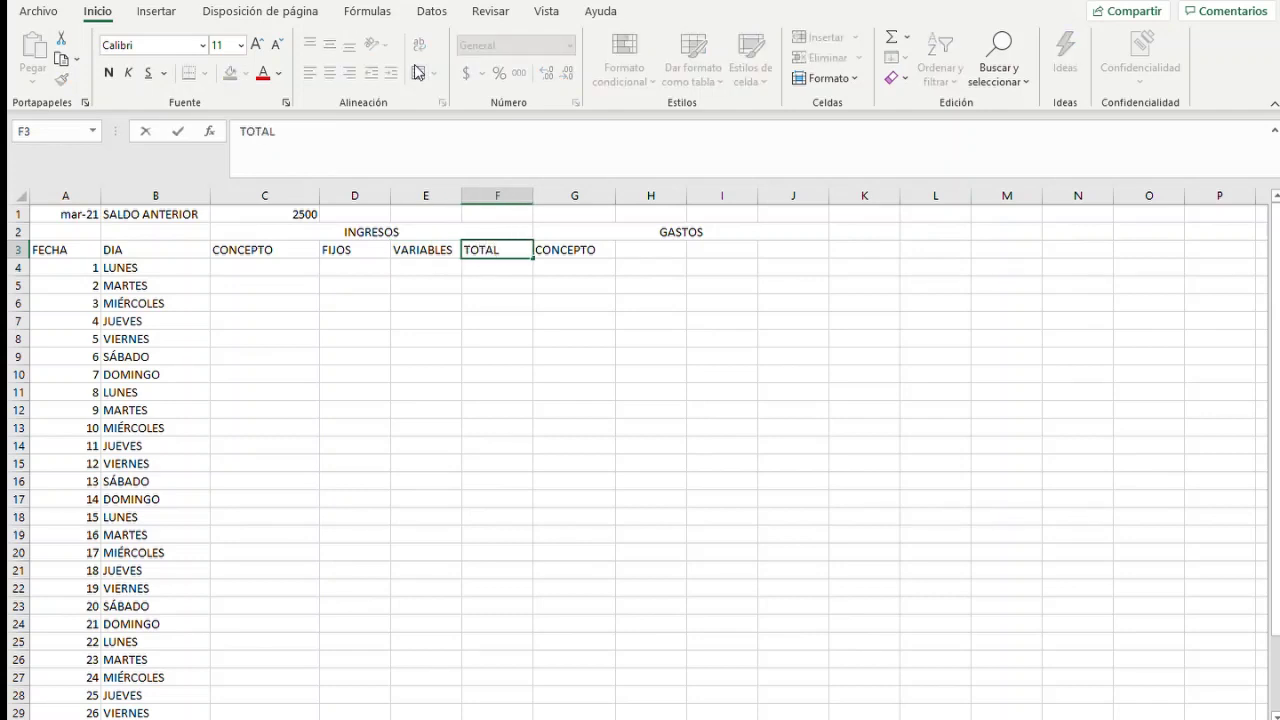
{"action": "key", "text": "Tab"}
Enter the GASTOS subheadings FIJOS, VARIABLES and TOTAL in cells H3, I3 and J3
{"action": "key", "text": "Tab"}
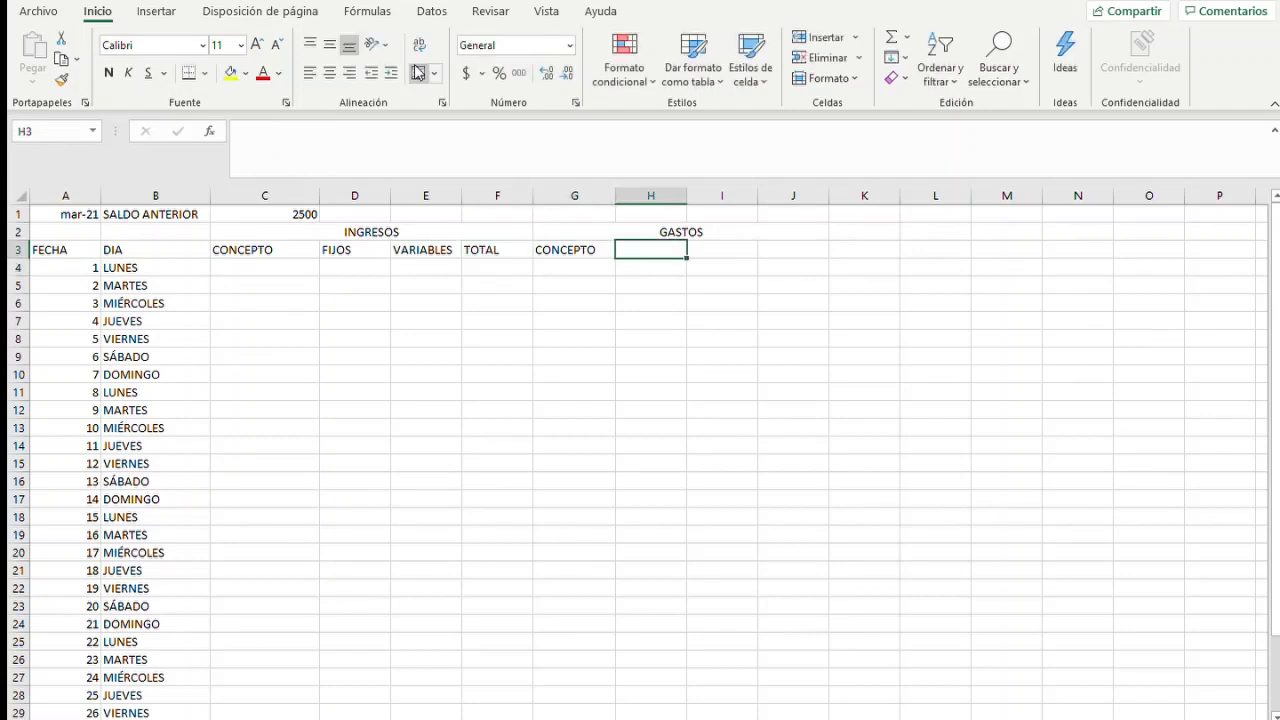
{"action": "type", "text": "FIJOS"}
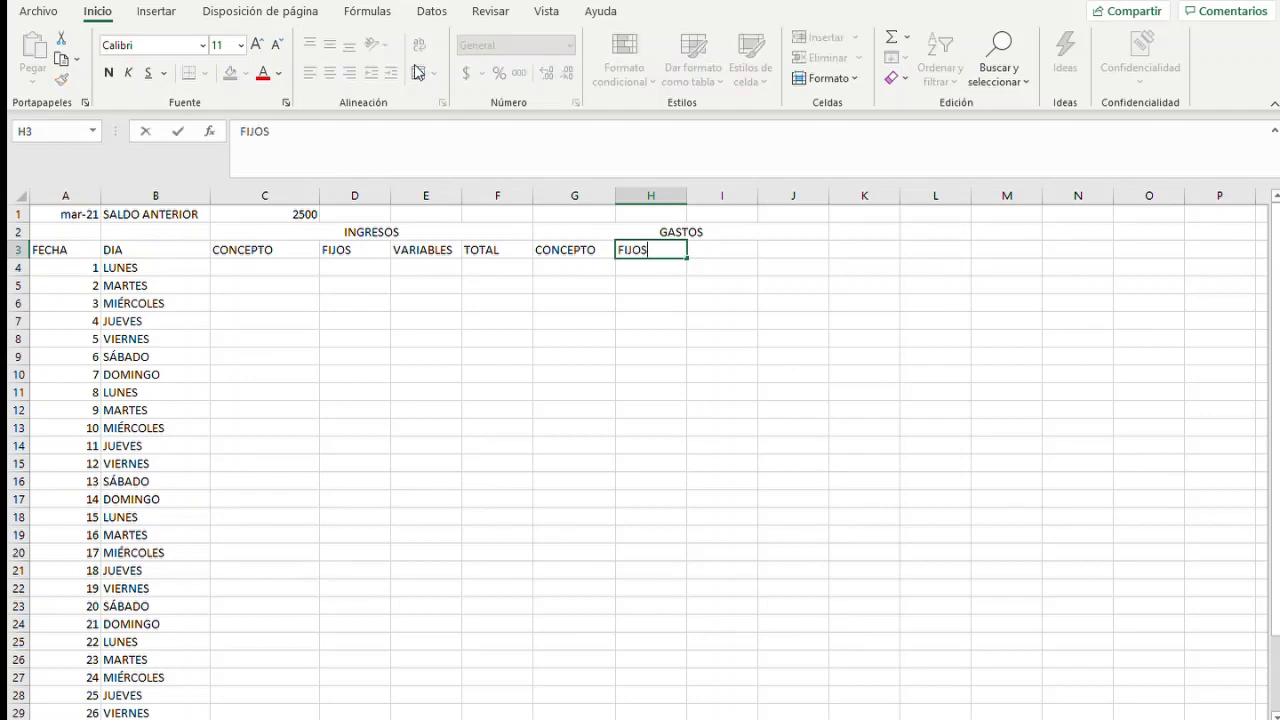
{"action": "key", "text": "Tab"}
{"action": "type", "text": "VAR"}
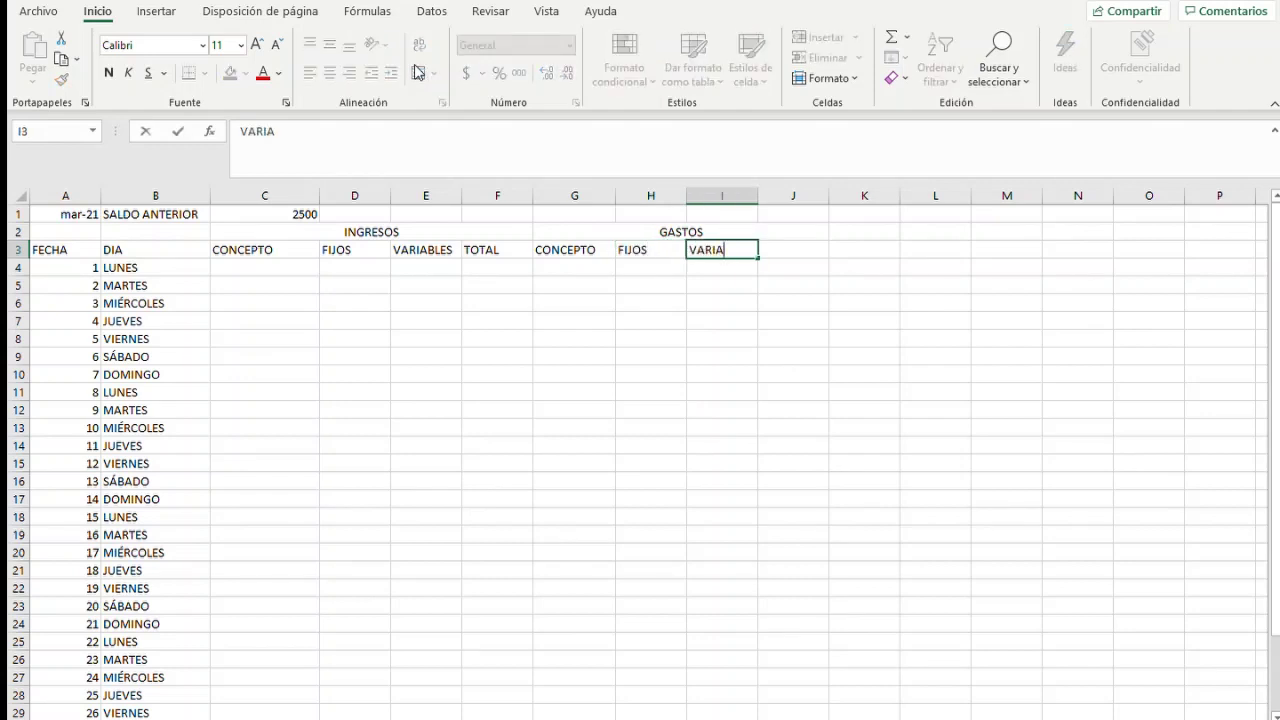
{"action": "key", "text": "Tab"}
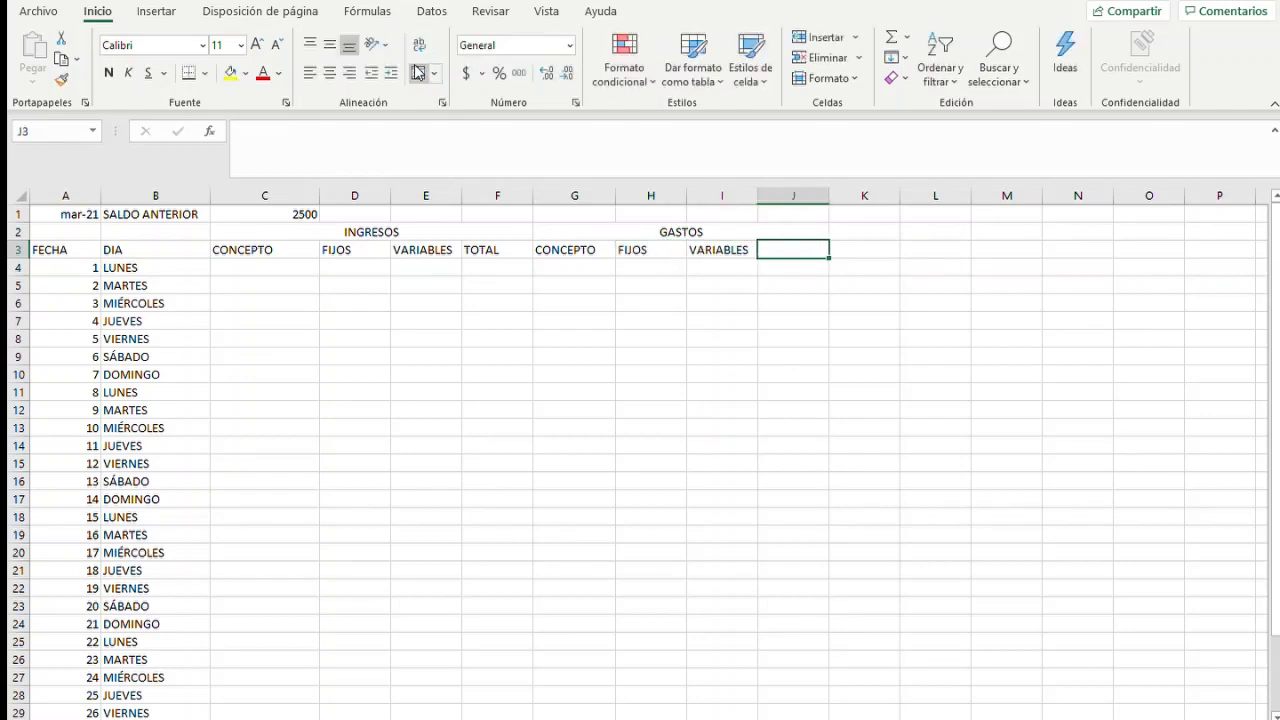
{"action": "type", "text": "TOTAL"}
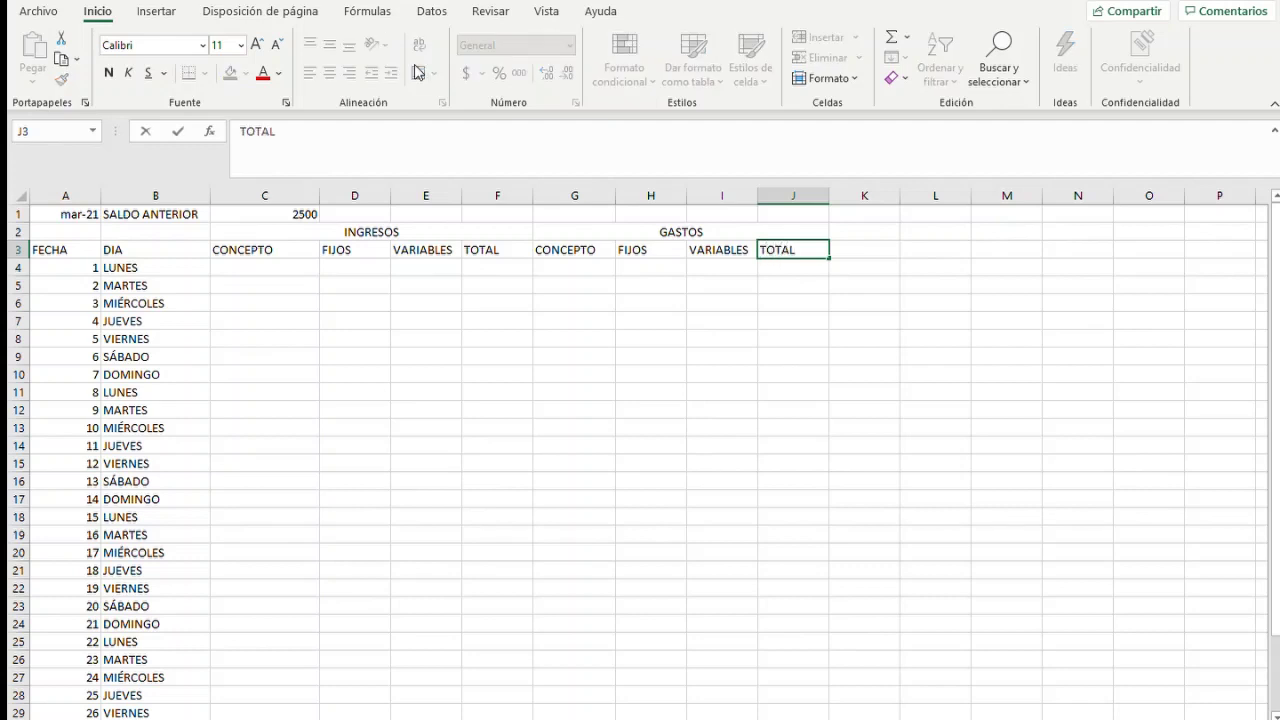
{"action": "key", "text": "Left"}
{"action": "key", "text": "Left"}
{"action": "key", "text": "Left"}
{"action": "key", "text": "Right"}
{"action": "key", "text": "Right"}
{"action": "key", "text": "Right"}
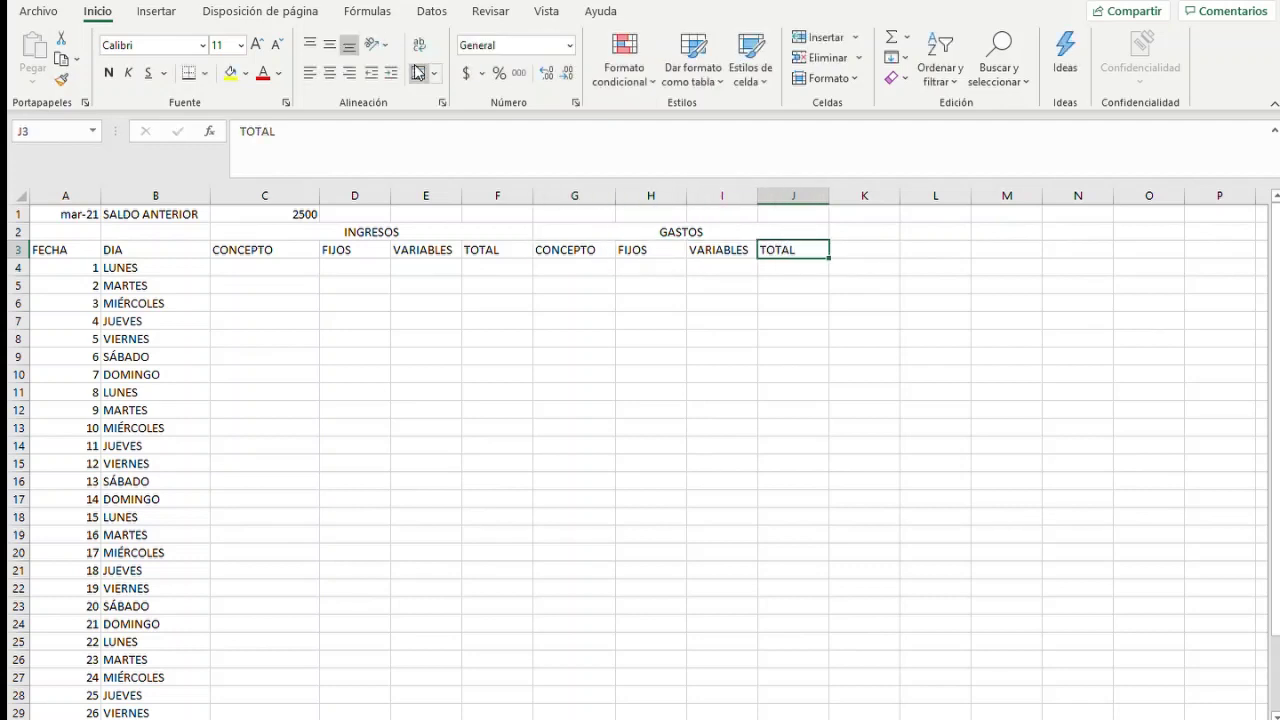
{"action": "key", "text": "Right"}
{"action": "key", "text": "Left"}
{"action": "key", "text": "Right"}
{"action": "key", "text": "Left"}
{"action": "key", "text": "Right"}
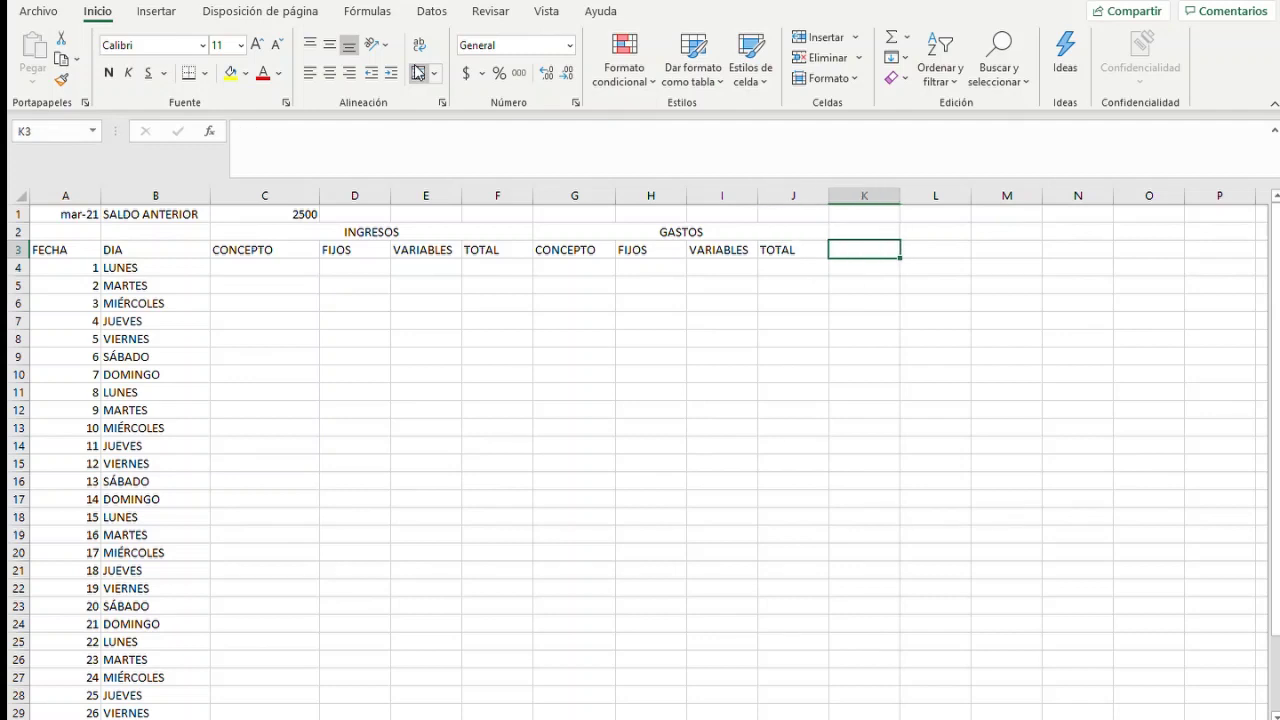
{"action": "key", "text": "Left"}
{"action": "key", "text": "Left"}
{"action": "key", "text": "Left"}
{"action": "key", "text": "Left"}
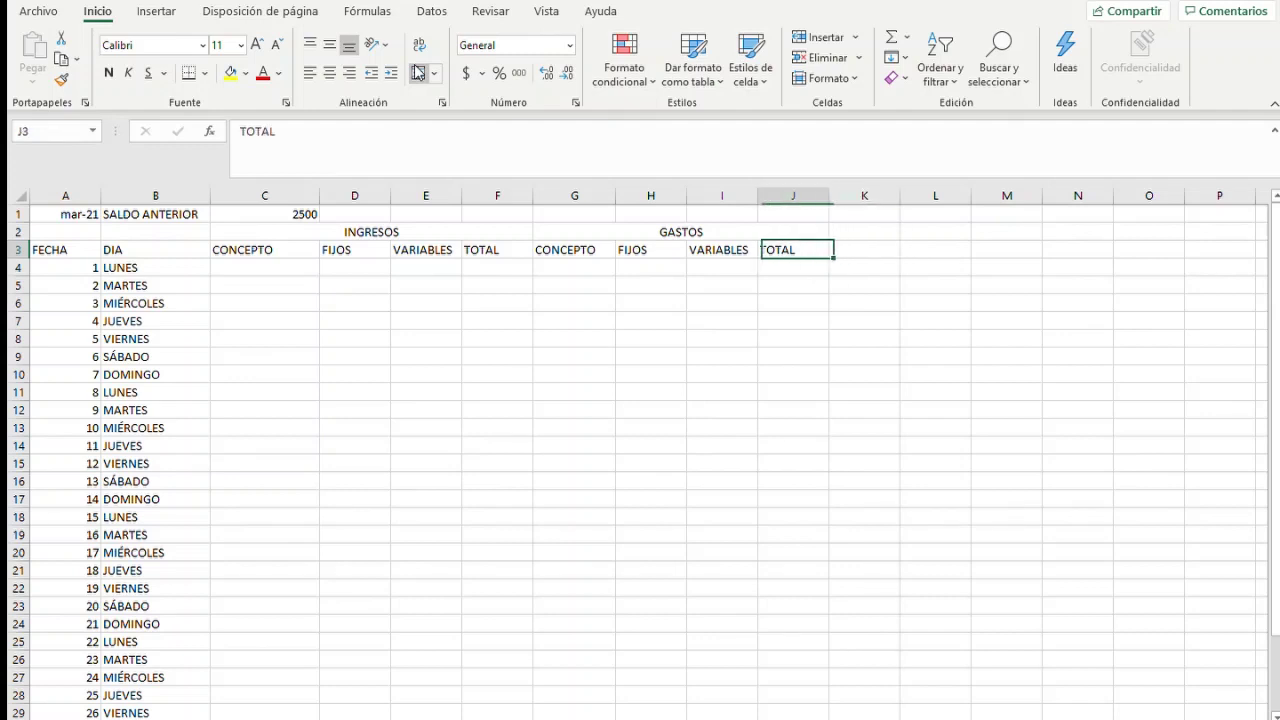
Merge and center cells K2:K3 and enter the heading SALDO in the merged cell
{"action": "key", "text": "Right"}
{"action": "key", "text": "Right"}
{"action": "key", "text": "Right"}
{"action": "key", "text": "Right"}
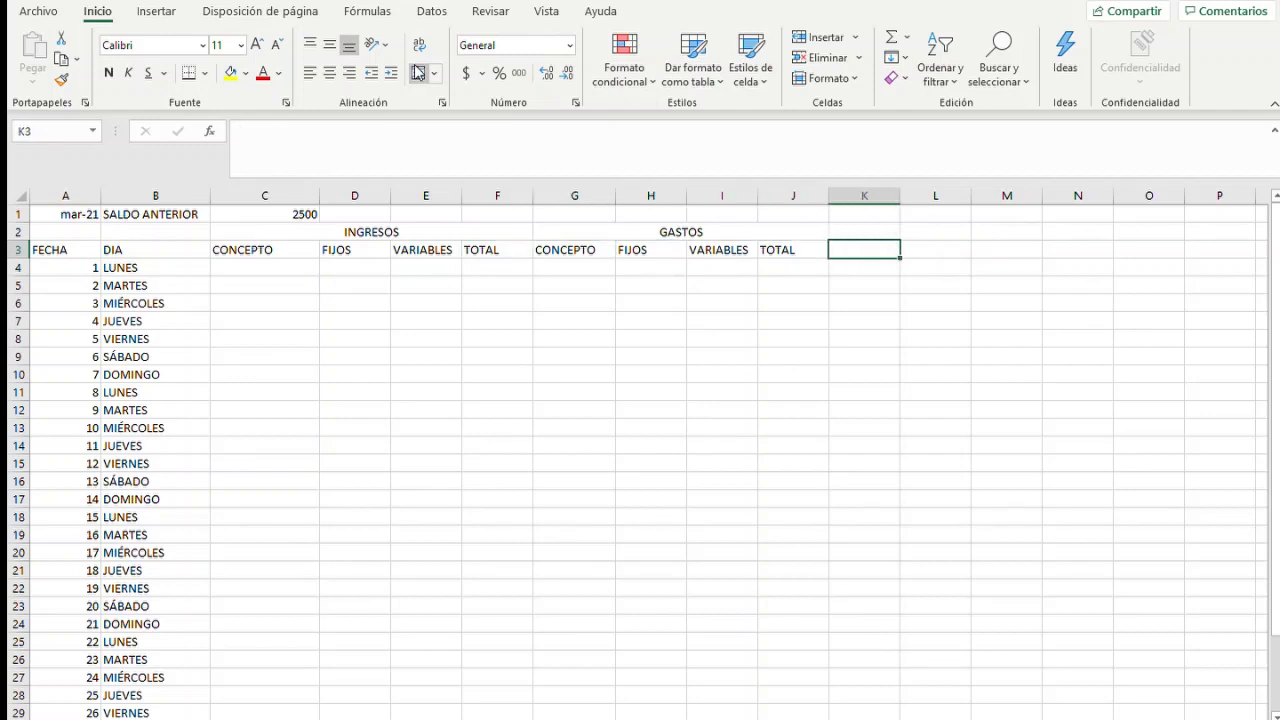
{"action": "key", "text": "shift+Up"}
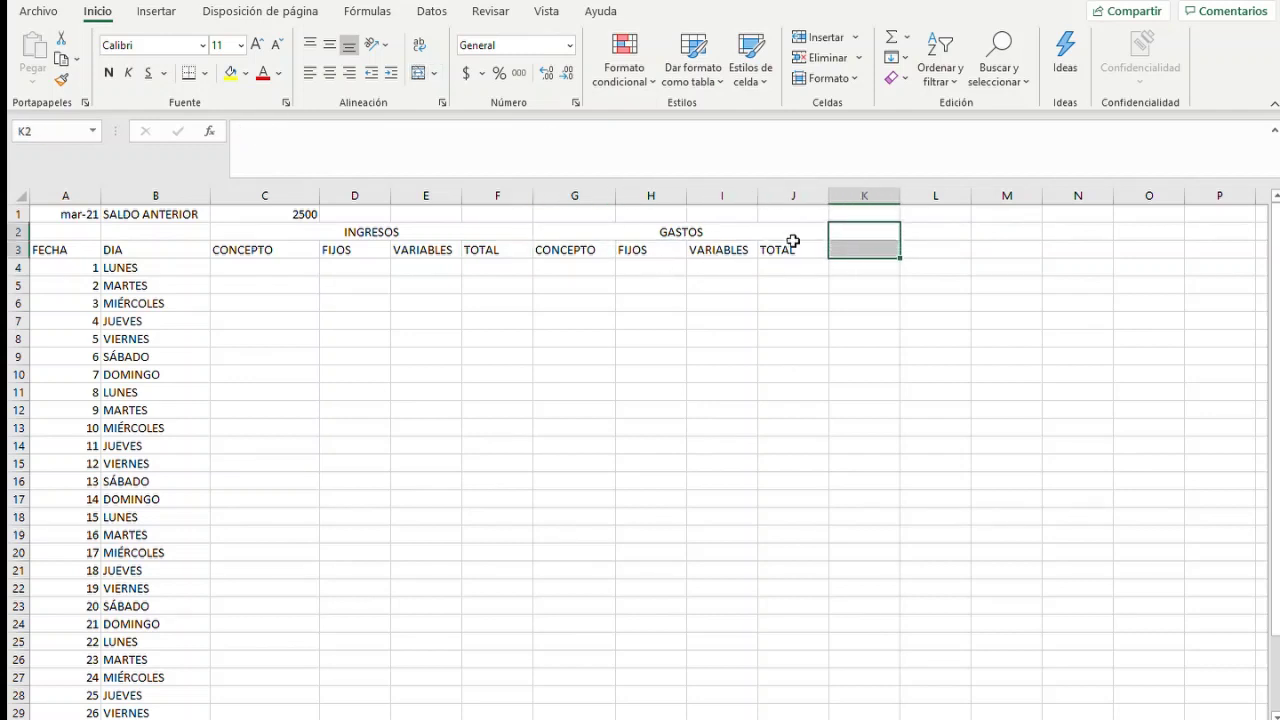
{"action": "left_click", "coordinate": [416, 74]}
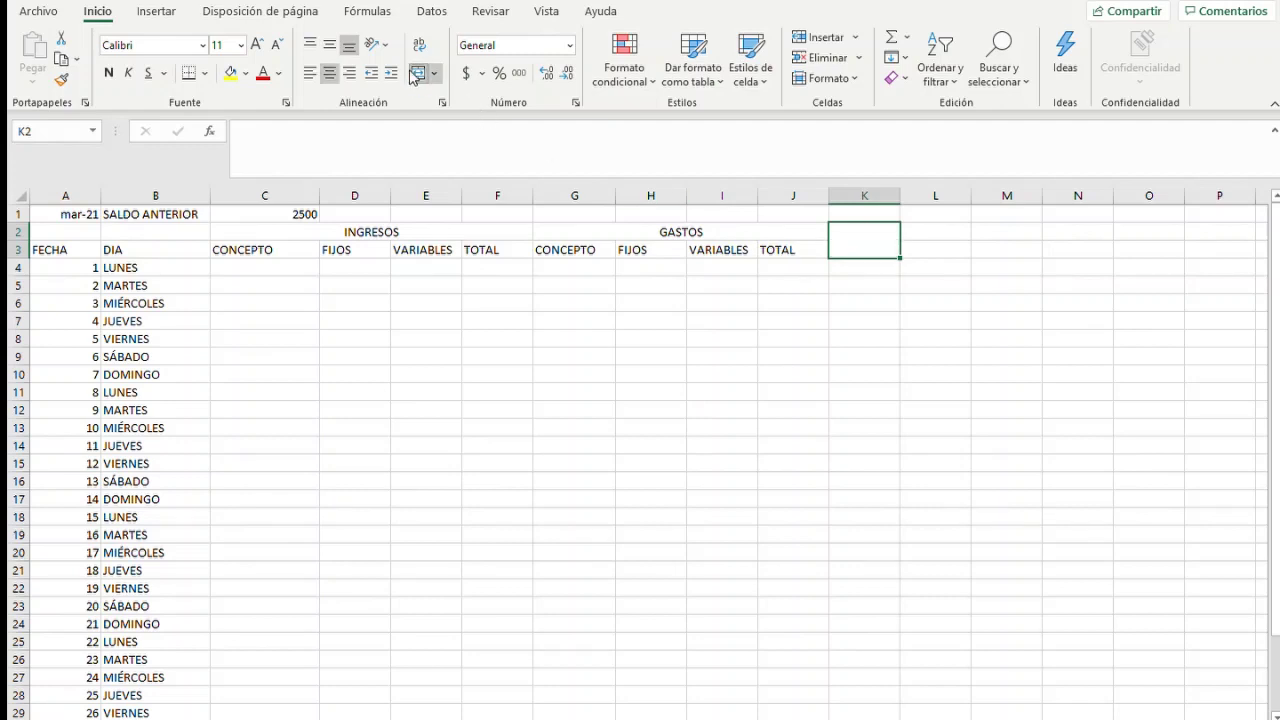
{"action": "type", "text": "SALDO"}
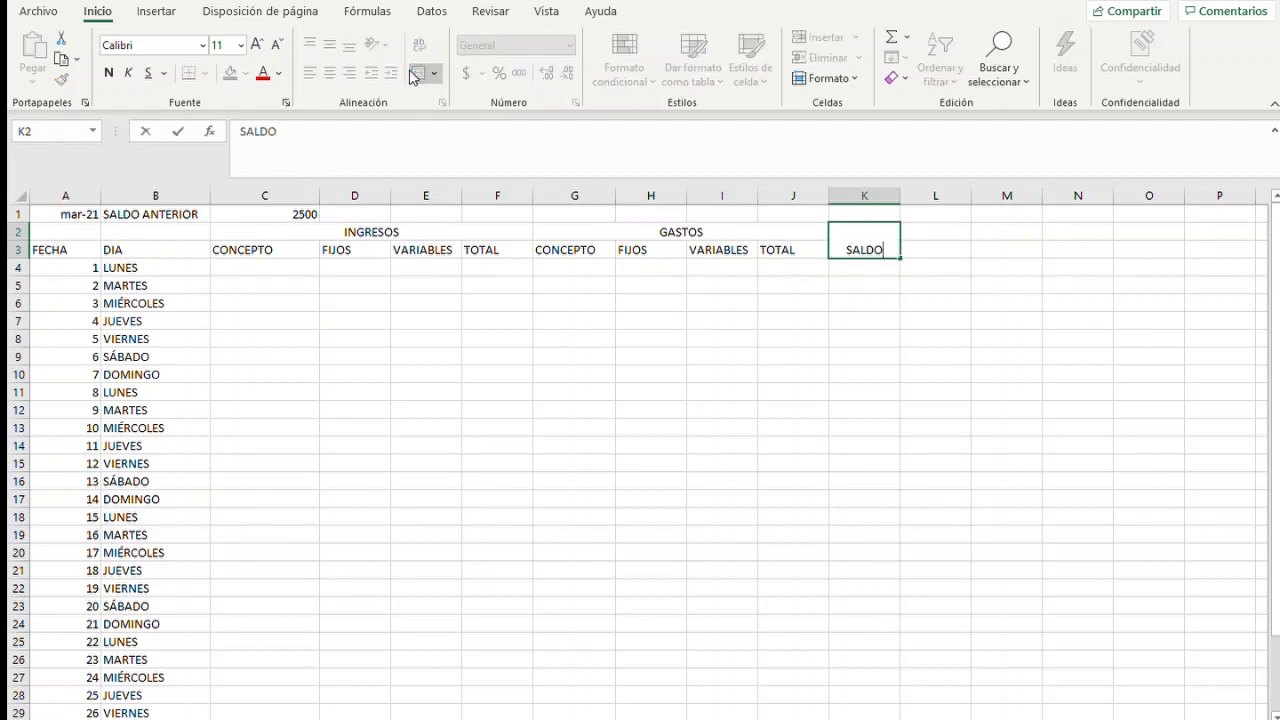
{"action": "key", "text": "Return"}
Merge and center cells A2:A3 so the FECHA heading spans both header rows
{"action": "key", "text": "Left"}
{"action": "key", "text": "Left"}
{"action": "key", "text": "Left"}
{"action": "key", "text": "Left"}
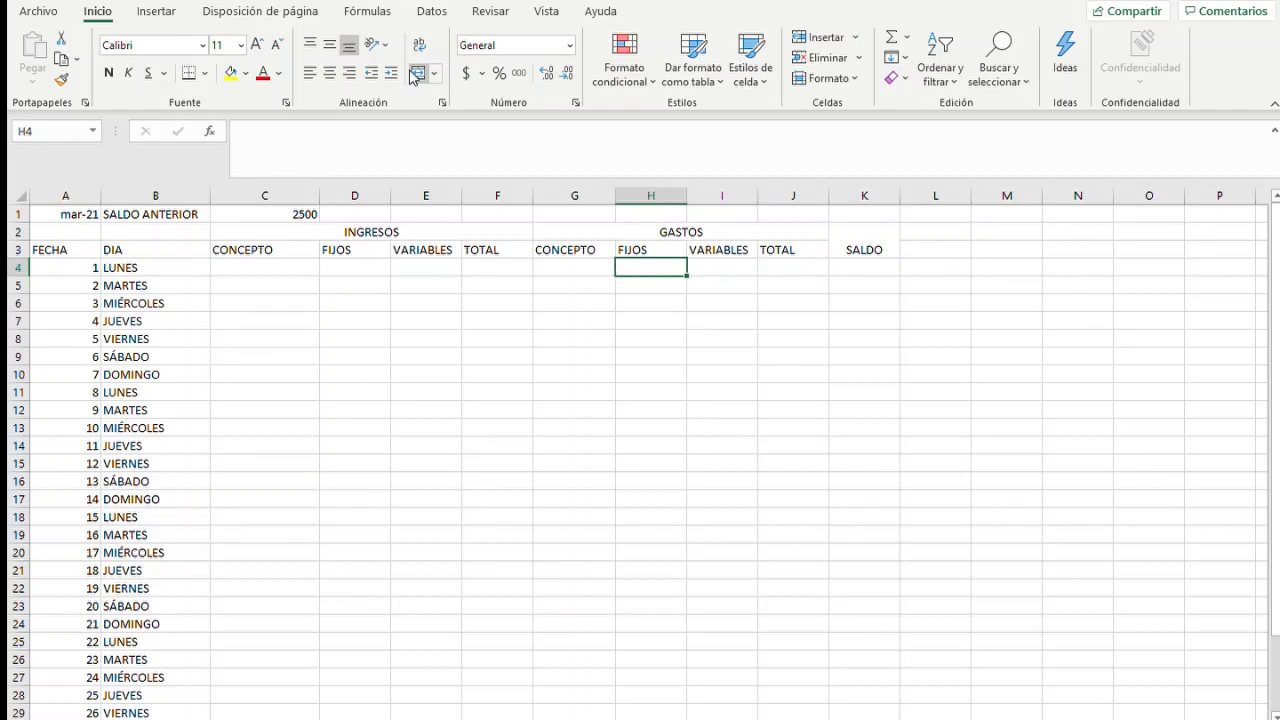
{"action": "key", "text": "Left"}
{"action": "key", "text": "Left"}
{"action": "key", "text": "Left"}
{"action": "key", "text": "Left"}
{"action": "key", "text": "Left"}
{"action": "key", "text": "Left"}
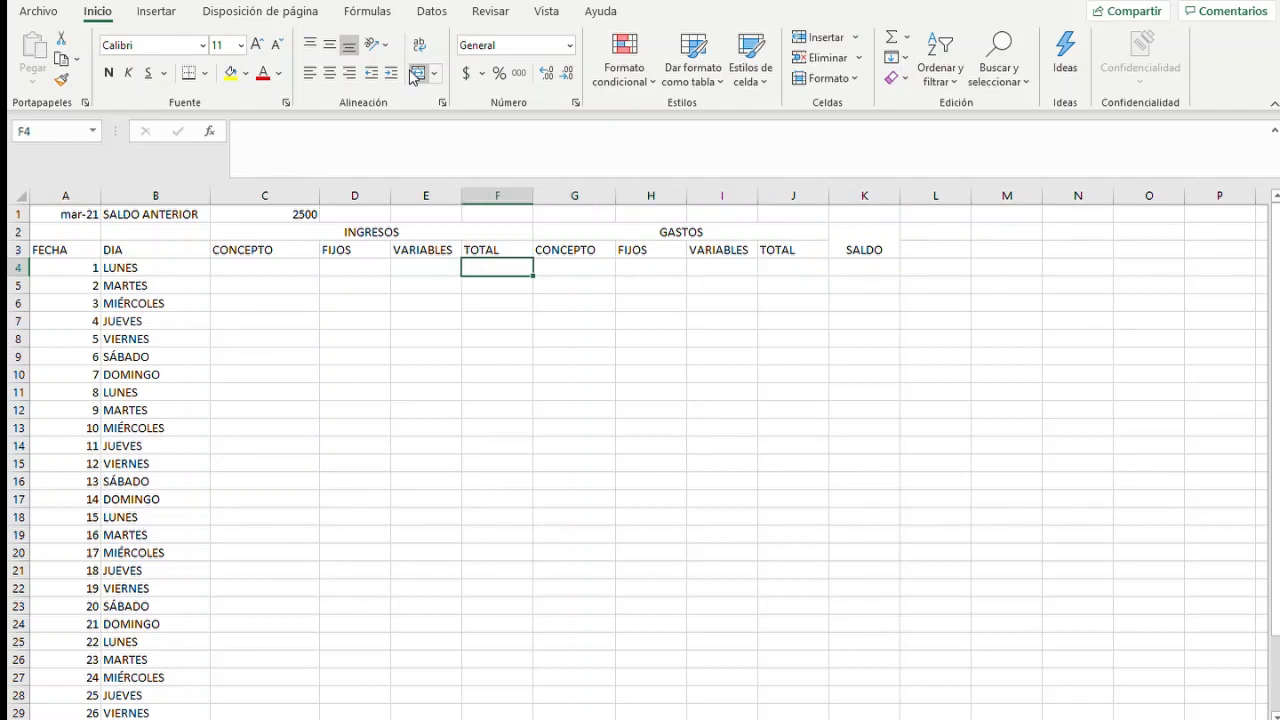
{"action": "key", "text": "Up"}
{"action": "key", "text": "Up"}
{"action": "key", "text": "Down"}
{"action": "key", "text": "Up"}
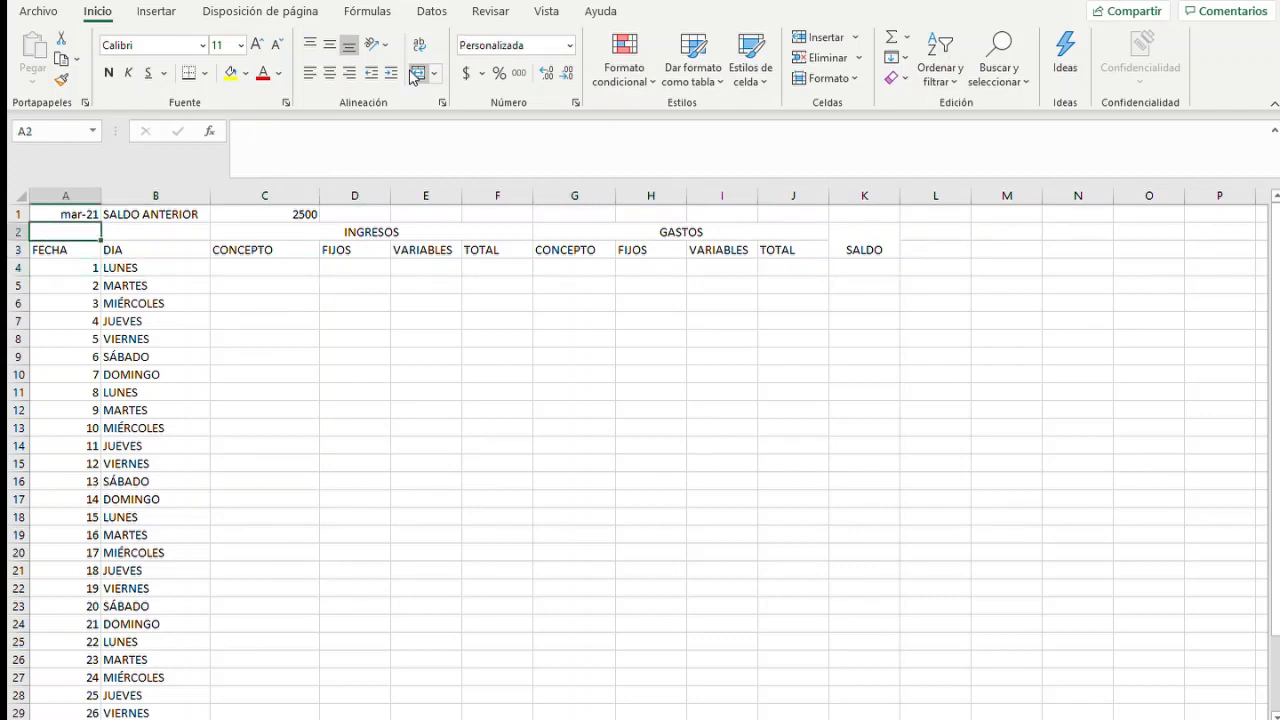
{"action": "key", "text": "Down"}
{"action": "key", "text": "Up"}
{"action": "key", "text": "shift+Down"}
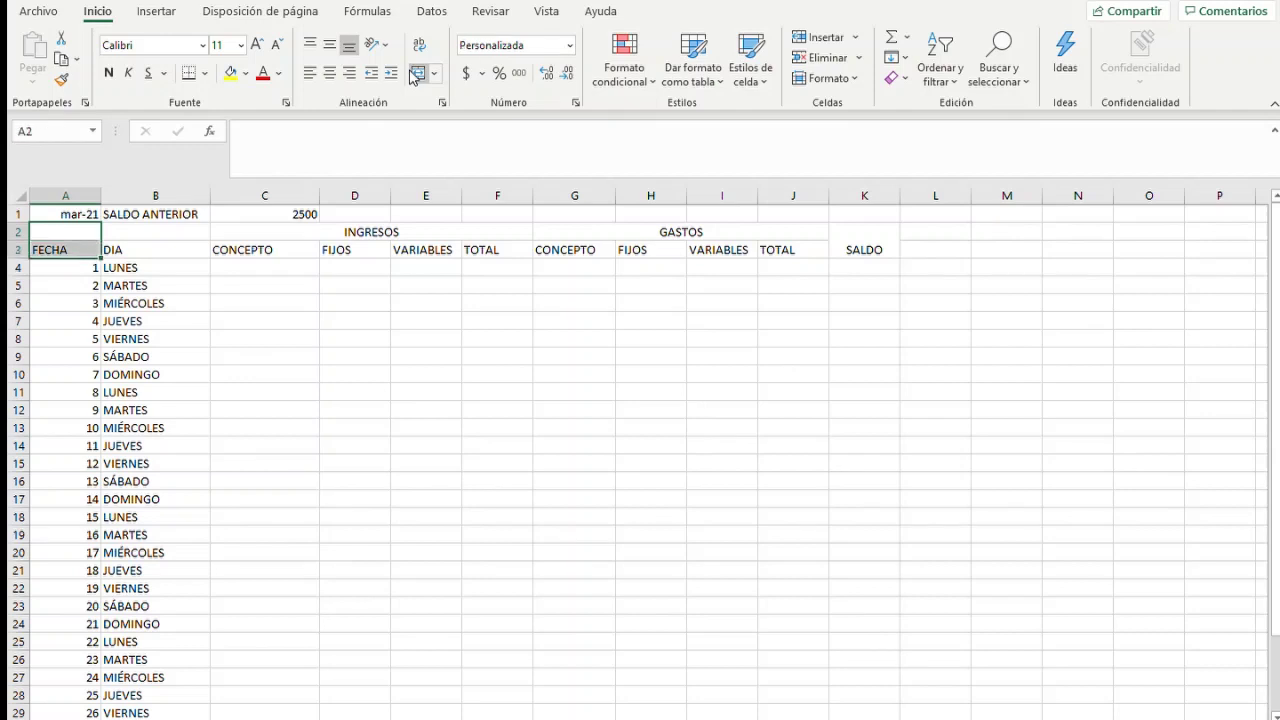
{"action": "left_click", "coordinate": [416, 74]}
{"action": "key", "text": "Right"}
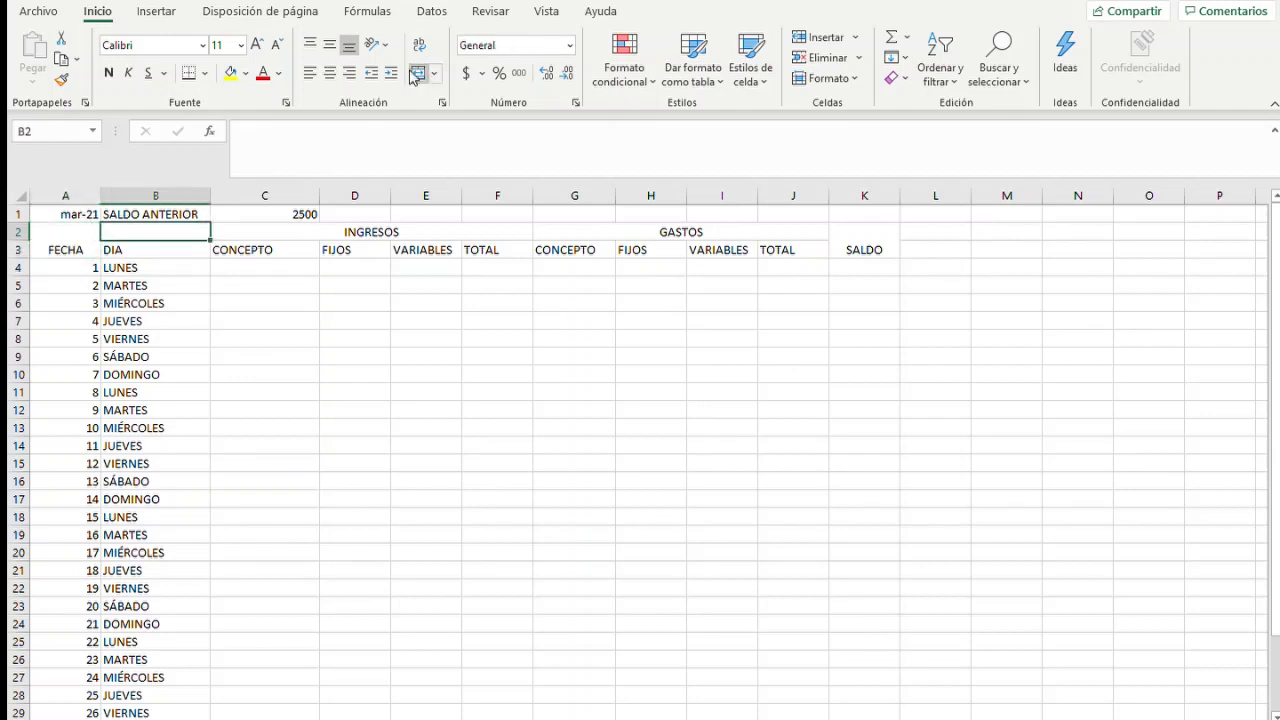
Merge and center cells B2:B3 so the DIA heading spans both header rows
{"action": "key", "text": "shift+Down"}
{"action": "left_click", "coordinate": [416, 74]}
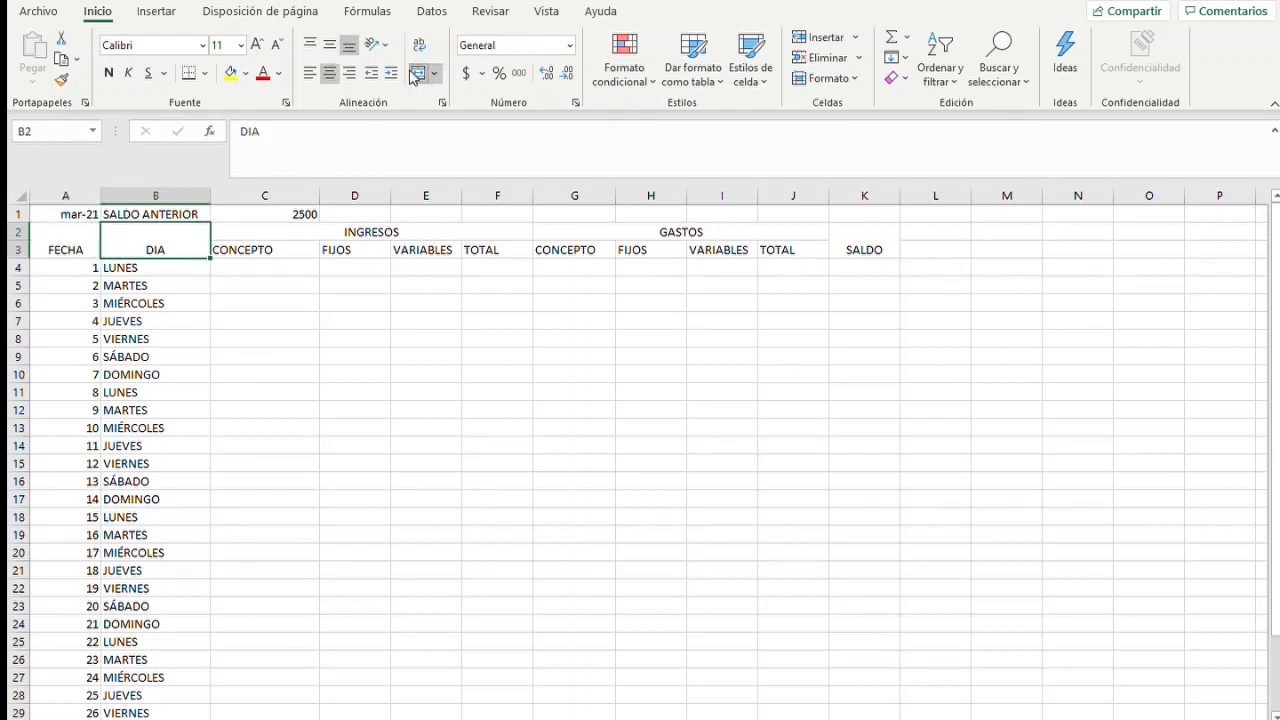
Apply borders to all cells of the table range A2:K34, with a thicker border around the outside
{"action": "key", "text": "Left"}
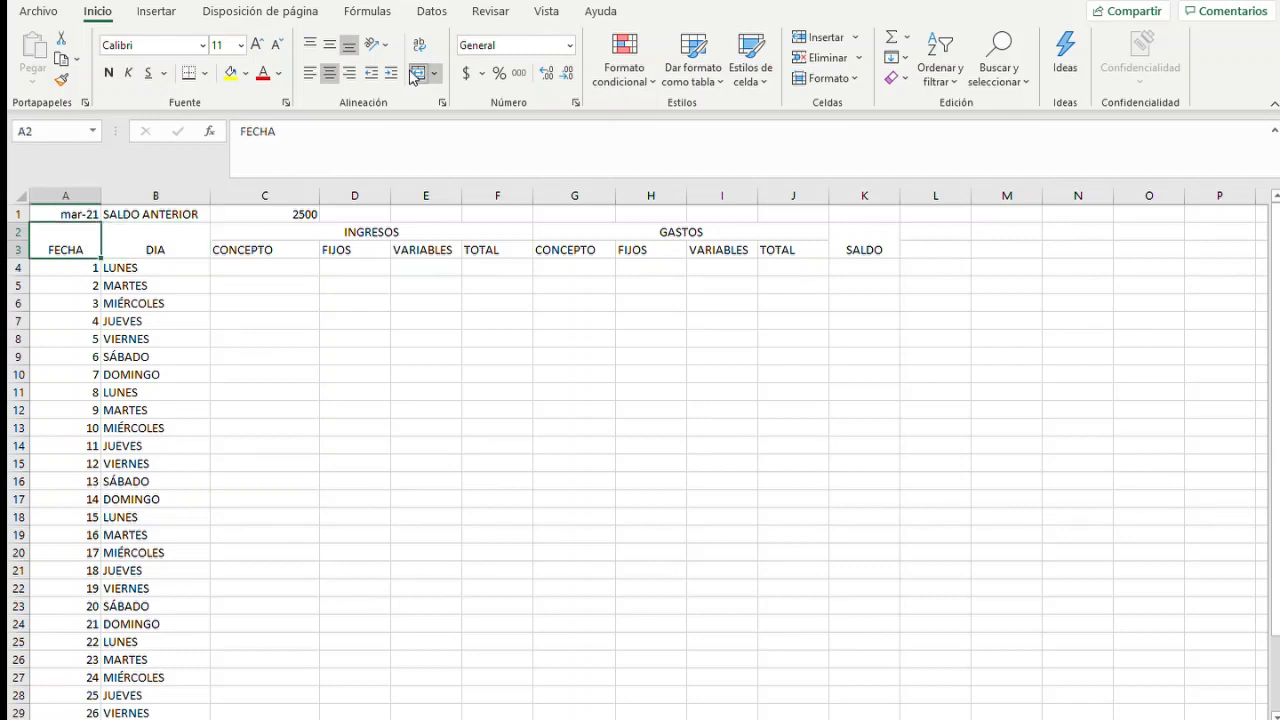
{"action": "key", "text": "shift+Right"}
{"action": "key", "text": "shift+Right"}
{"action": "key", "text": "shift+Right"}
{"action": "key", "text": "shift+Right"}
{"action": "key", "text": "shift+Right"}
{"action": "key", "text": "shift+Right"}
{"action": "key", "text": "shift+Right"}
{"action": "key", "text": "shift+Right"}
{"action": "key", "text": "shift+Right"}
{"action": "key", "text": "shift+Right"}
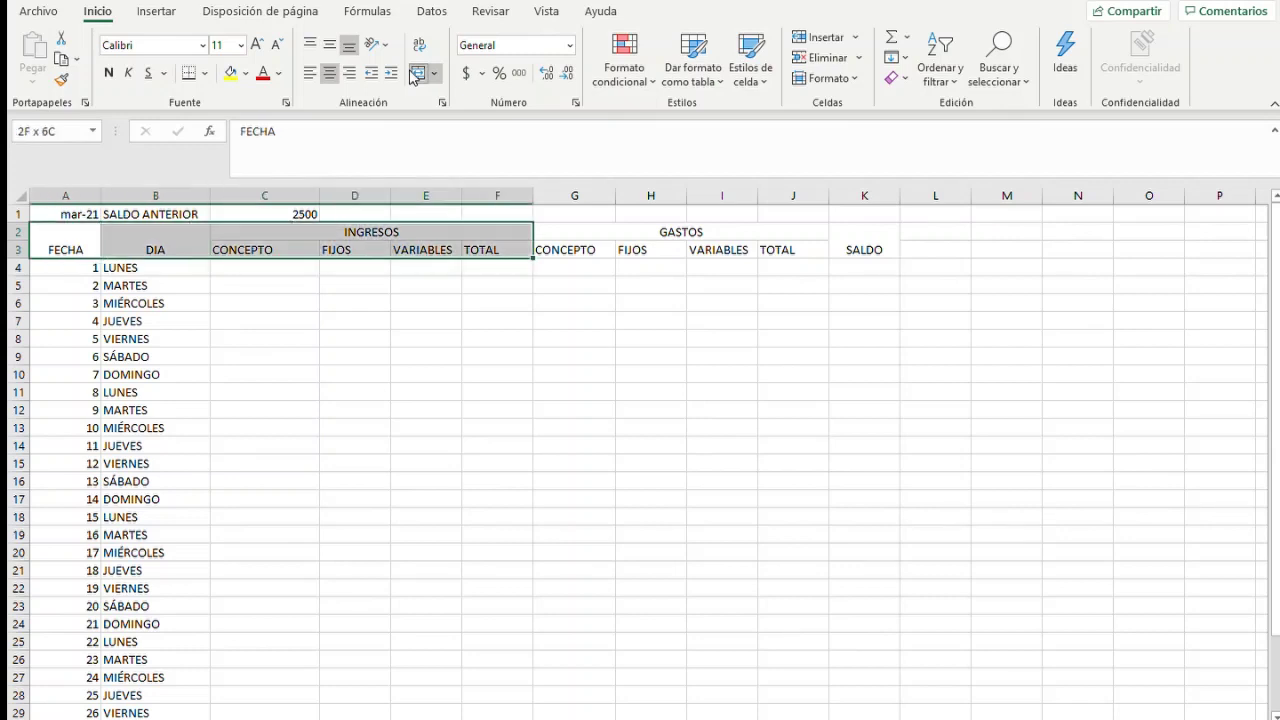
{"action": "key", "text": "shift+Down"}
{"action": "key", "text": "shift+Down"}
{"action": "key", "text": "shift+Down"}
{"action": "key", "text": "shift+Down"}
{"action": "key", "text": "shift+Down"}
{"action": "key", "text": "shift+Down"}
{"action": "key", "text": "shift+Down"}
{"action": "key", "text": "shift+Down"}
{"action": "key", "text": "shift+Down"}
{"action": "key", "text": "shift+Down"}
{"action": "key", "text": "shift+Down"}
{"action": "key", "text": "shift+Down"}
{"action": "key", "text": "shift+Down"}
{"action": "key", "text": "shift+Down"}
{"action": "key", "text": "shift+Down"}
{"action": "key", "text": "shift+Down"}
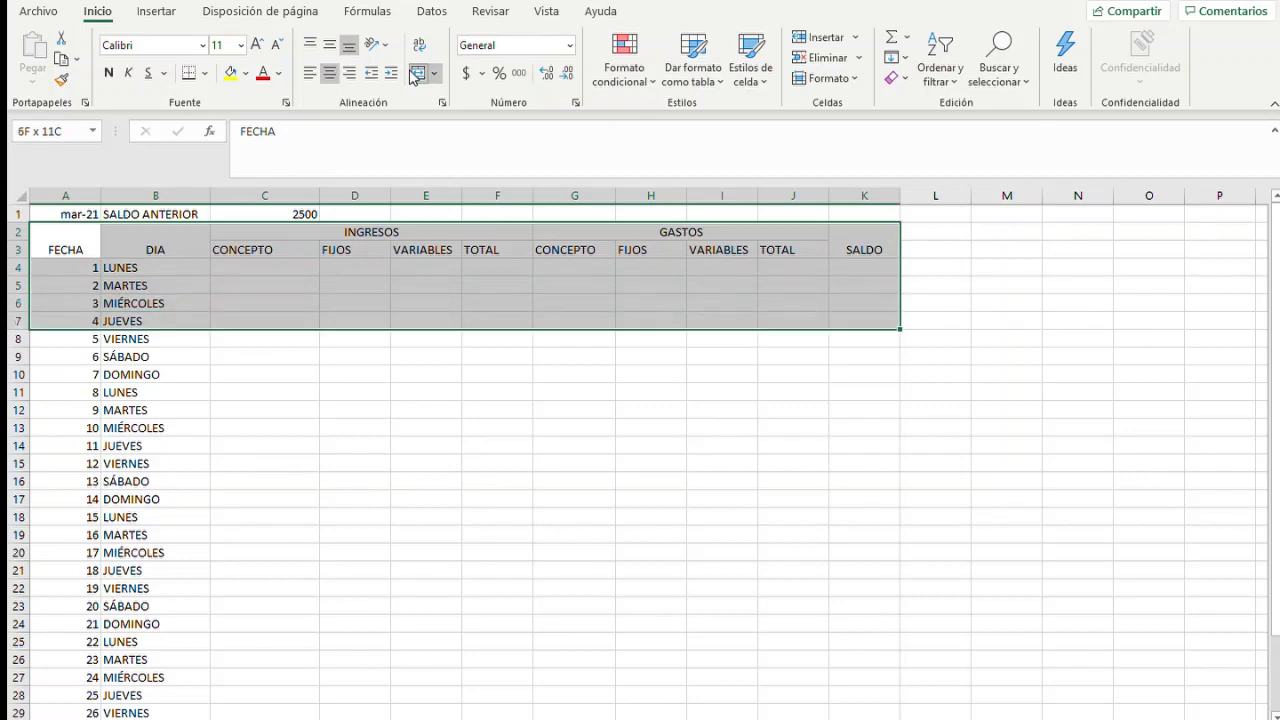
{"action": "key", "text": "shift+Down"}
{"action": "key", "text": "shift+Down"}
{"action": "key", "text": "shift+Down"}
{"action": "key", "text": "shift+Down"}
{"action": "key", "text": "shift+Down"}
{"action": "key", "text": "shift+Down"}
{"action": "key", "text": "shift+Down"}
{"action": "key", "text": "shift+Down"}
{"action": "key", "text": "shift+Down"}
{"action": "key", "text": "shift+Down"}
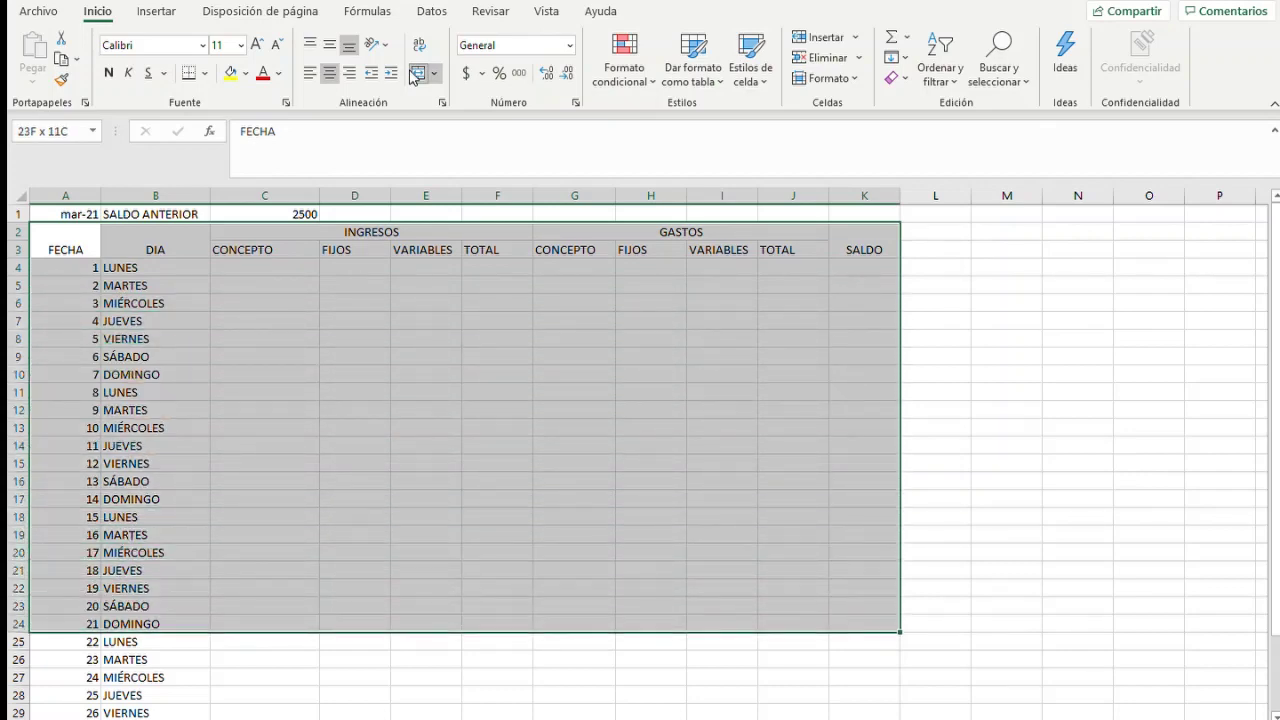
{"action": "key", "text": "shift+Down"}
{"action": "key", "text": "shift+Down"}
{"action": "key", "text": "shift+Down"}
{"action": "key", "text": "shift+Down"}
{"action": "key", "text": "shift+Down"}
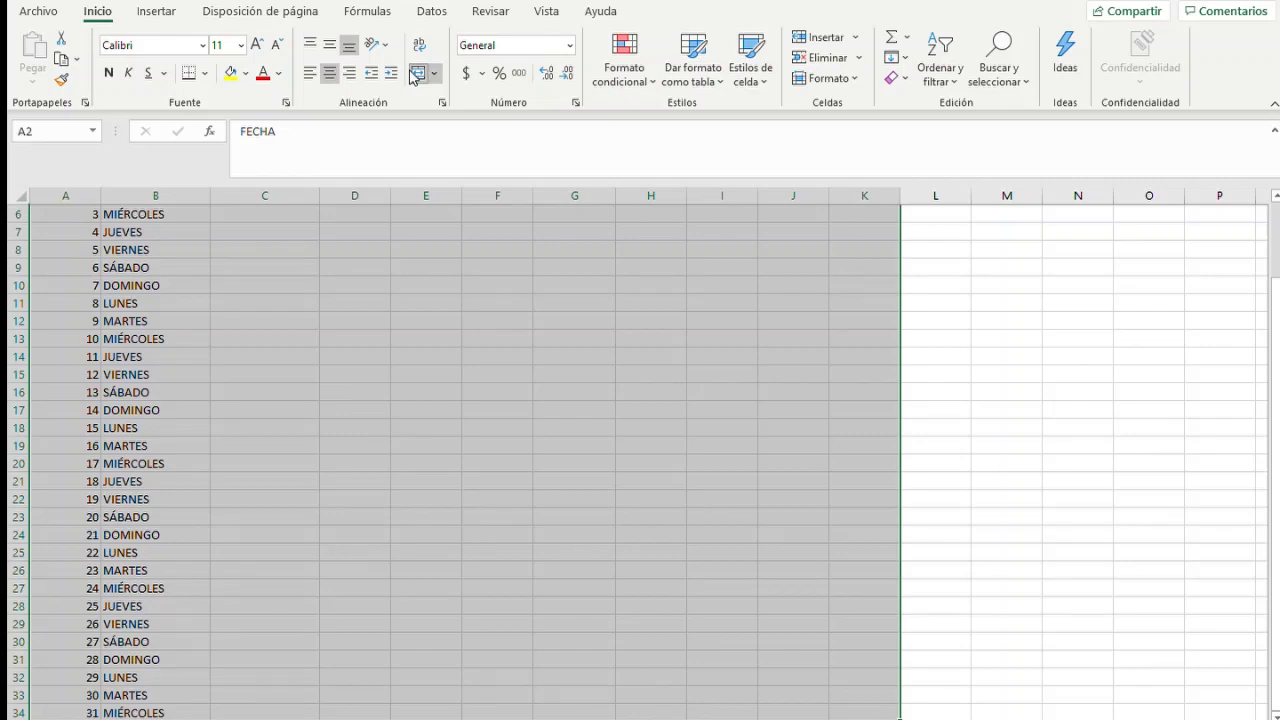
{"action": "scroll", "coordinate": [591, 491], "scroll_direction": "up", "scroll_amount": 2}
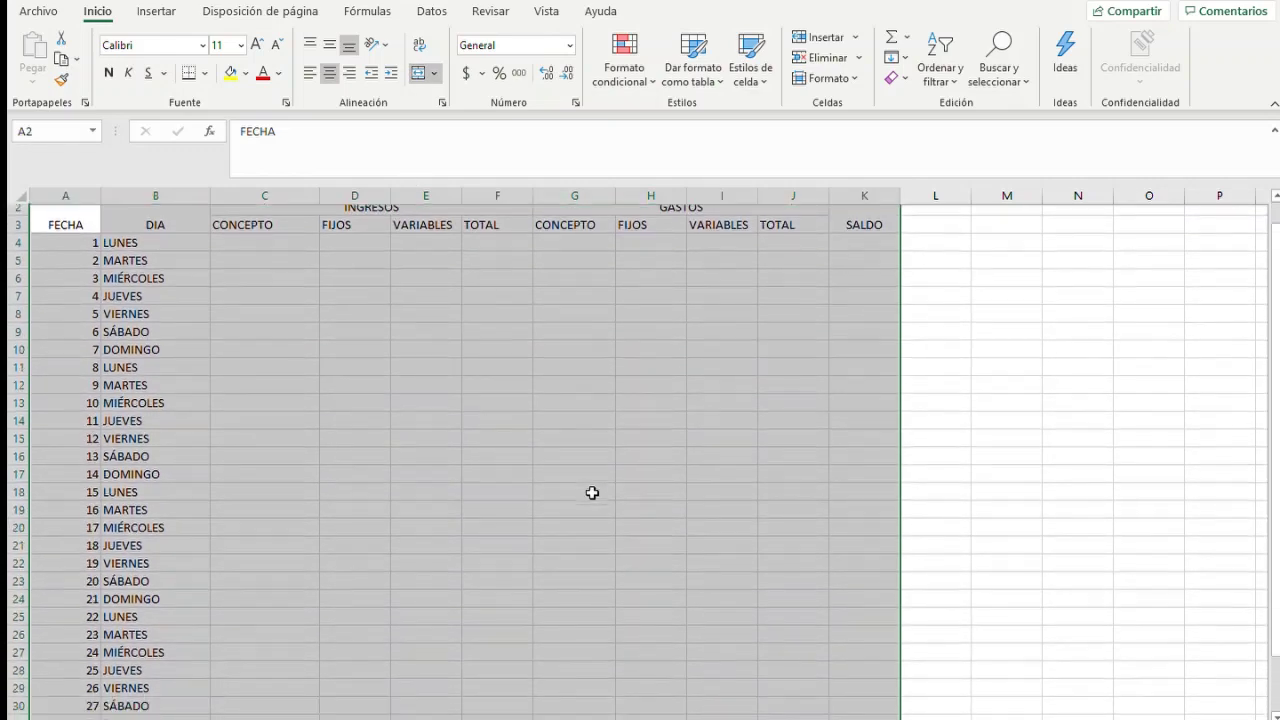
{"action": "scroll", "coordinate": [591, 491], "scroll_direction": "down", "scroll_amount": 3}
{"action": "scroll", "coordinate": [591, 491], "scroll_direction": "up", "scroll_amount": 3}
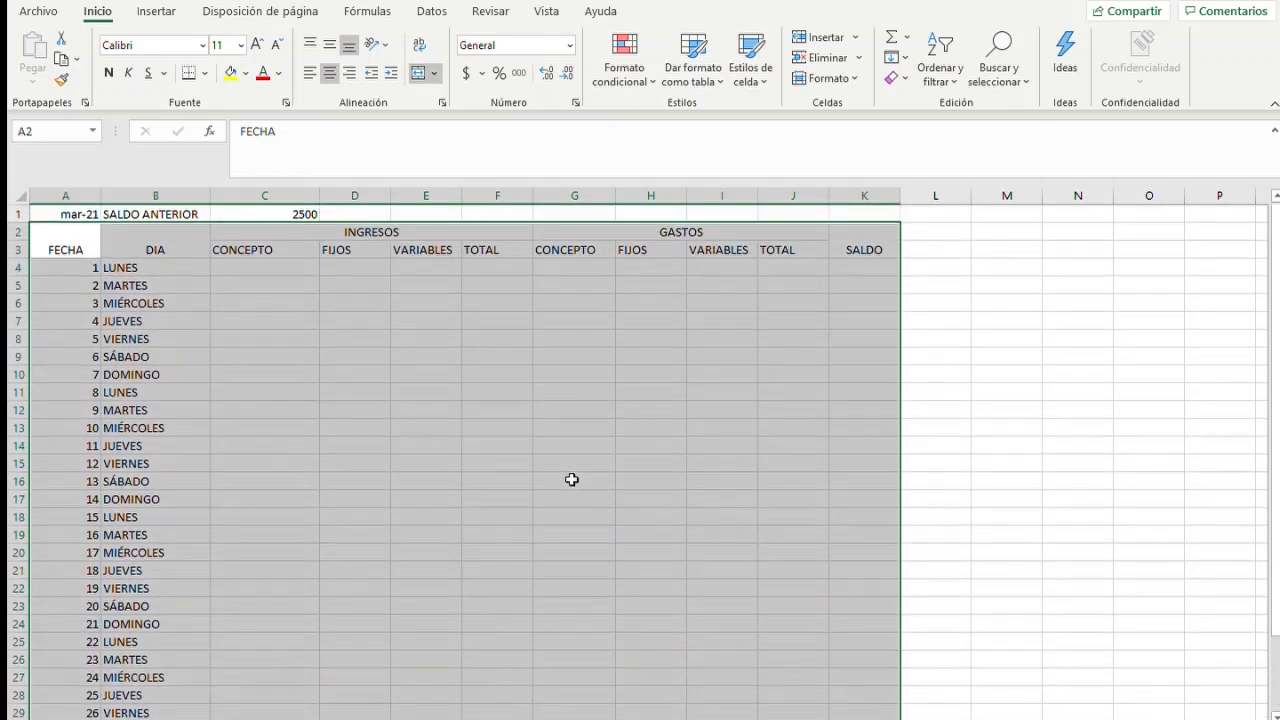
{"action": "scroll", "coordinate": [571, 480], "scroll_direction": "down", "scroll_amount": 2}
{"action": "scroll", "coordinate": [571, 480], "scroll_direction": "up", "scroll_amount": 2}
{"action": "scroll", "coordinate": [571, 480], "scroll_direction": "down", "scroll_amount": 3}
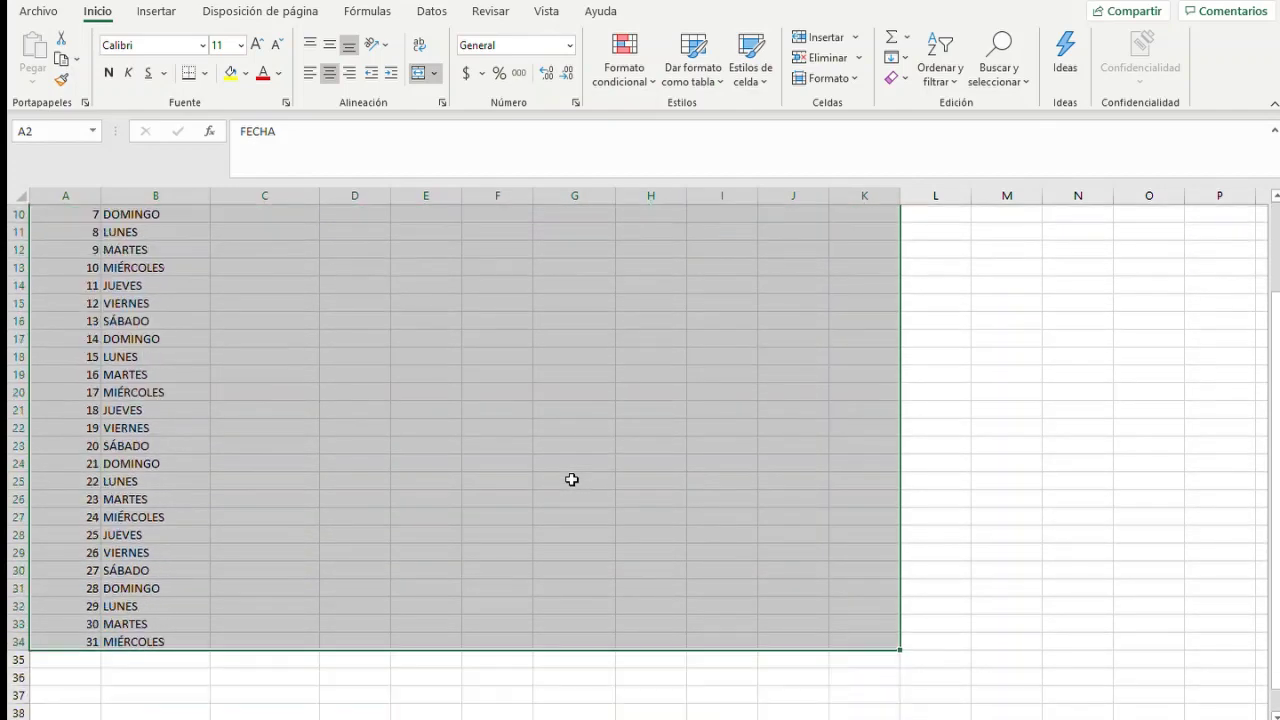
{"action": "scroll", "coordinate": [571, 480], "scroll_direction": "up", "scroll_amount": 3}
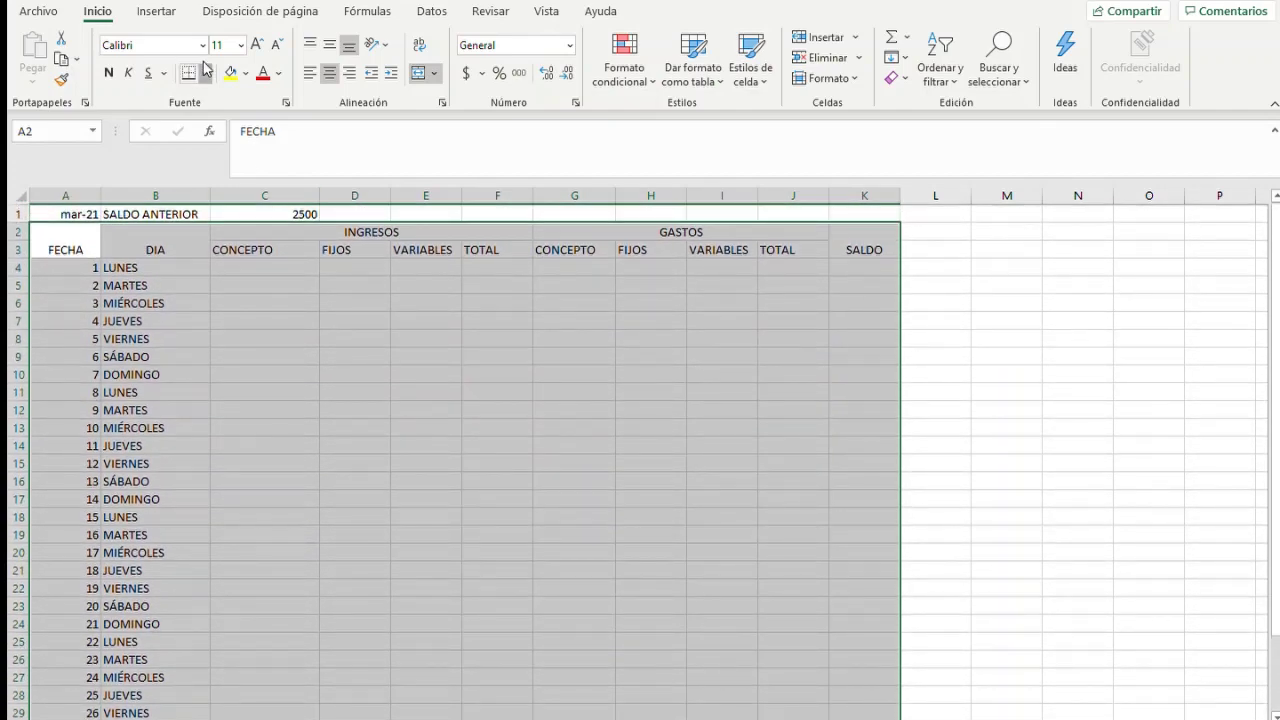
{"action": "left_click", "coordinate": [254, 252]}
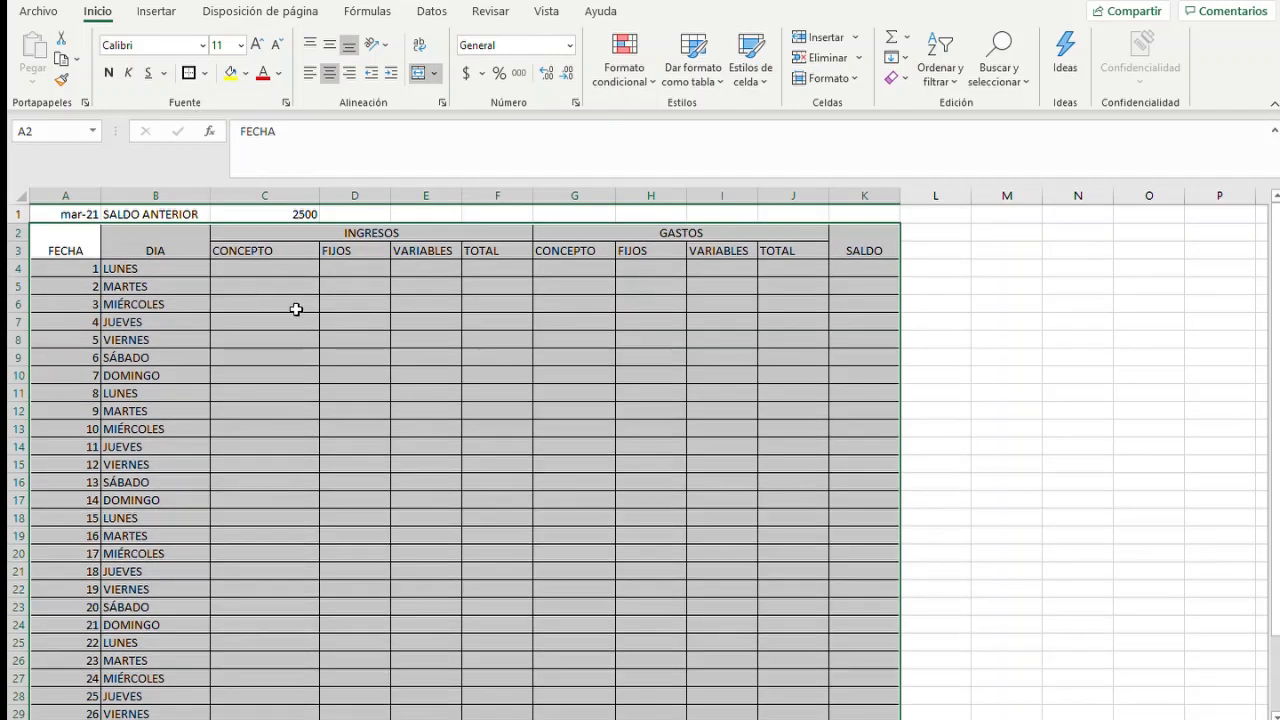
{"action": "left_click", "coordinate": [760, 388]}
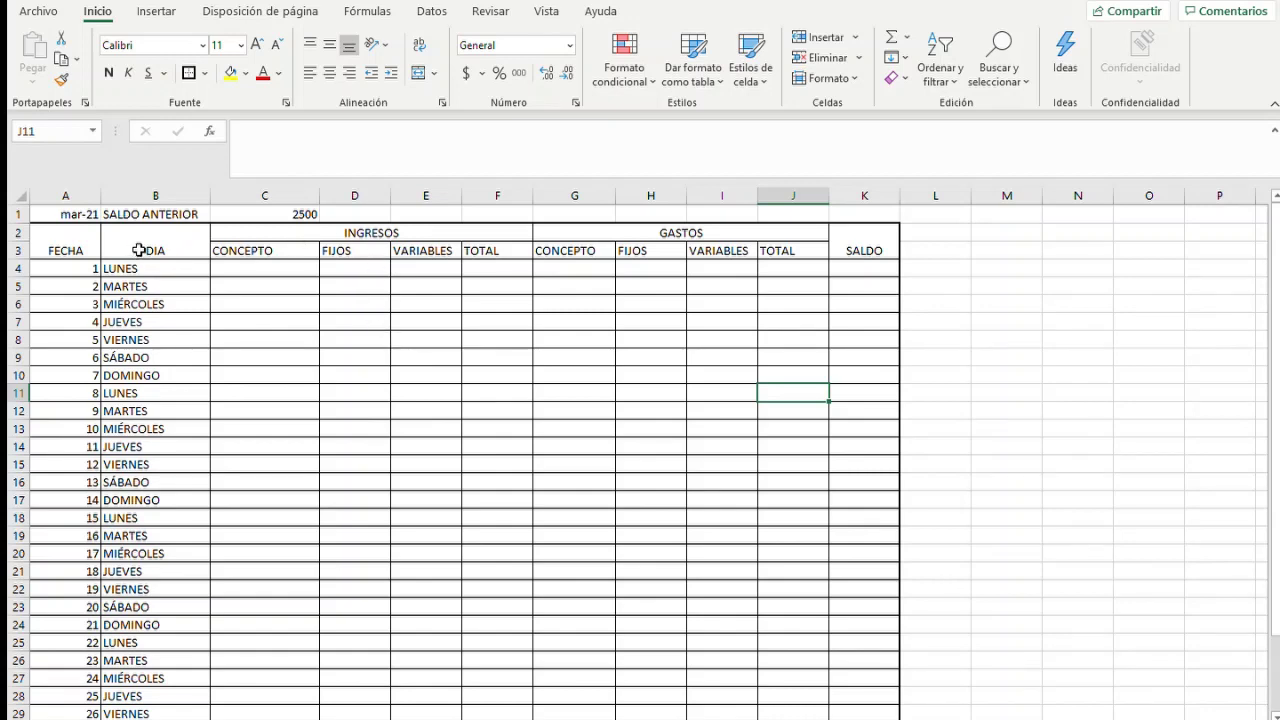
Fill the FECHA and DIA columns (A2:B34) with light orange and the INGRESOS columns (C2:F34) with light gray
{"action": "left_click_drag", "start_coordinate": [75, 238], "coordinate": [129, 691]}
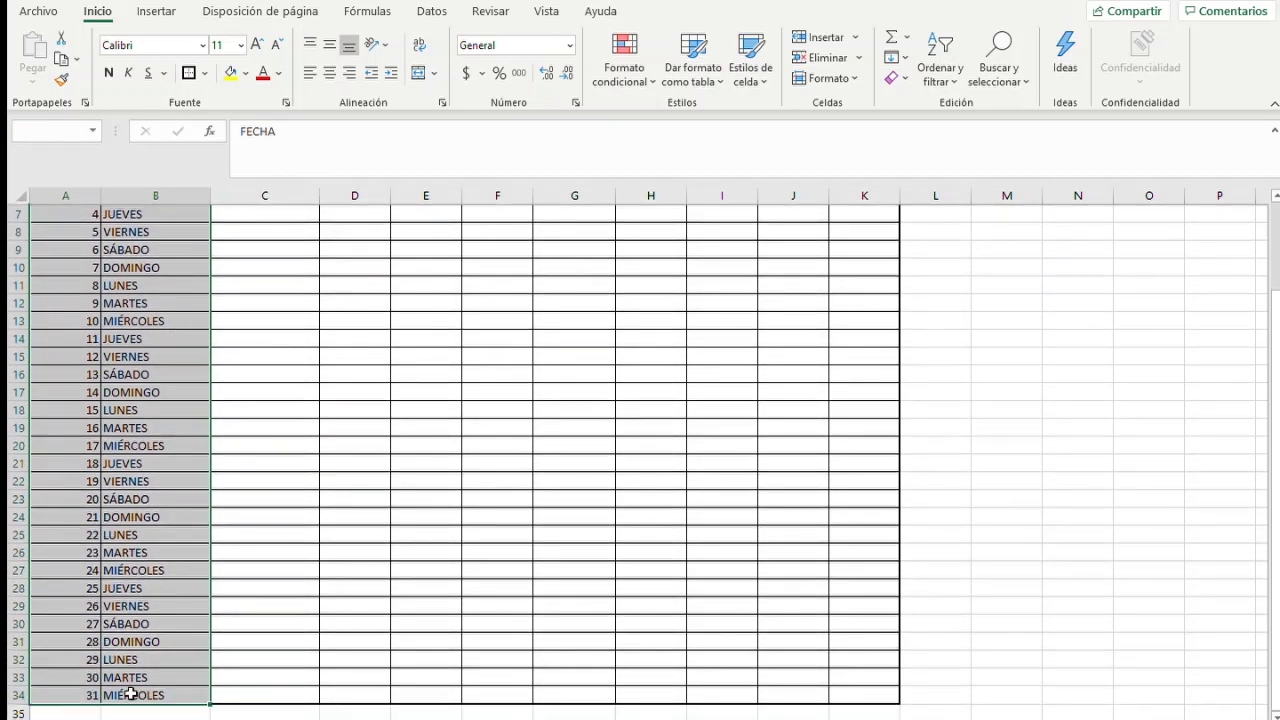
{"action": "scroll", "coordinate": [209, 557], "scroll_direction": "up", "scroll_amount": 2}
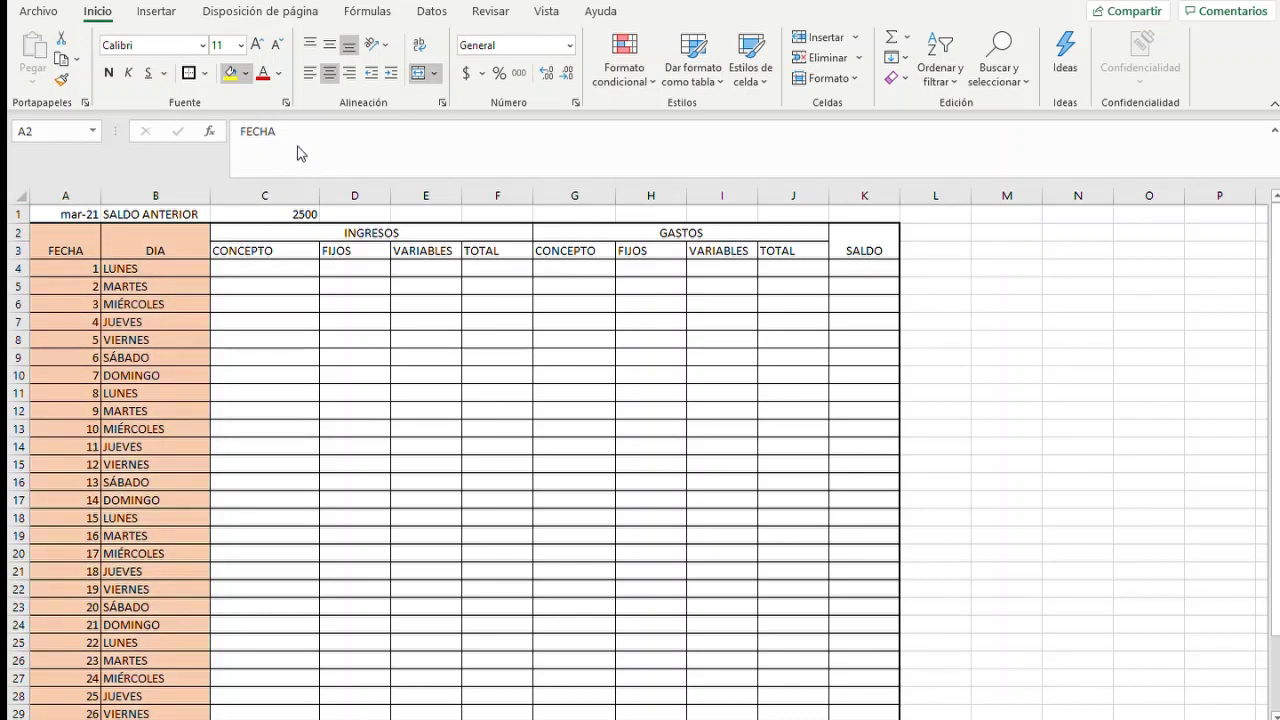
{"action": "left_click_drag", "start_coordinate": [354, 234], "coordinate": [371, 680]}
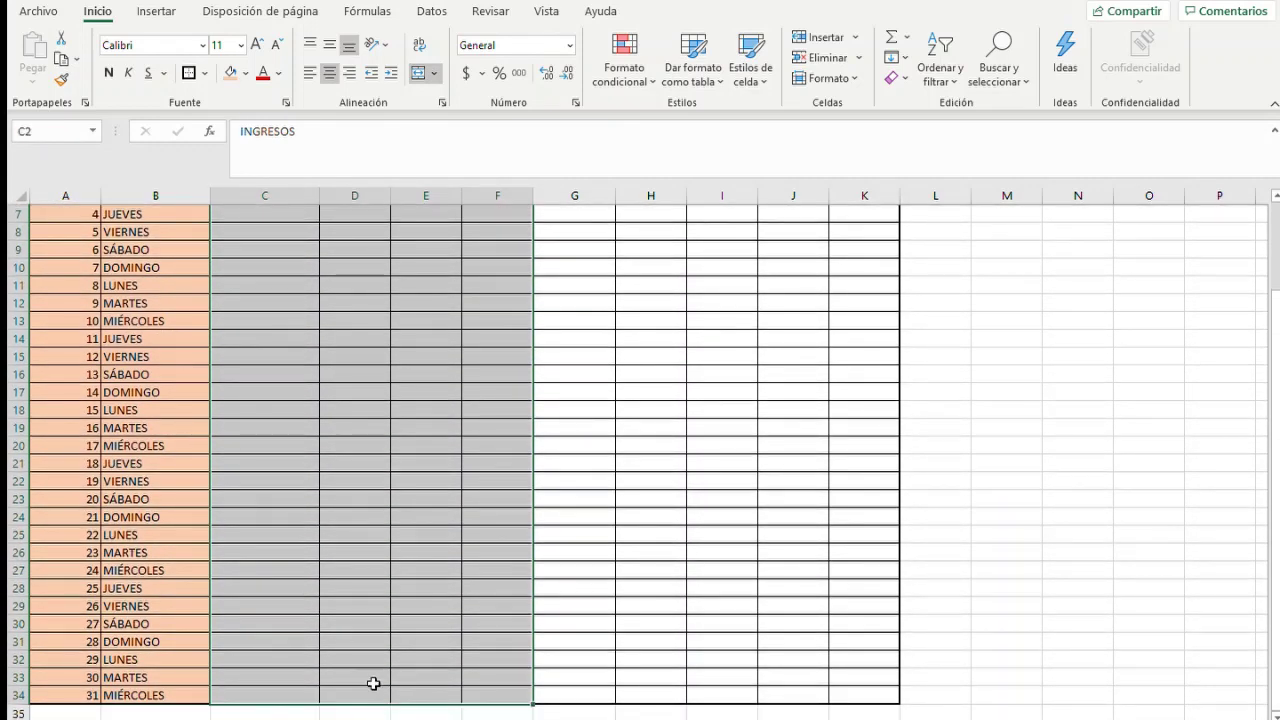
{"action": "scroll", "coordinate": [326, 569], "scroll_direction": "up", "scroll_amount": 2}
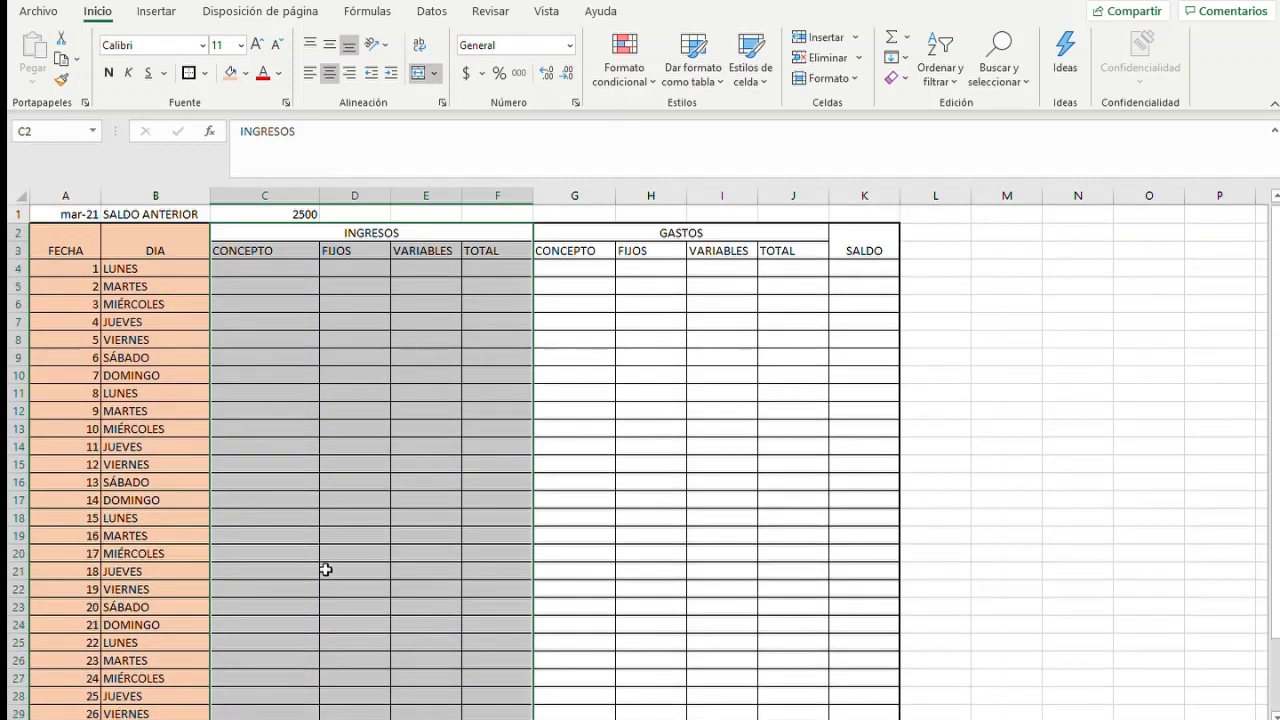
{"action": "left_click", "coordinate": [236, 73]}
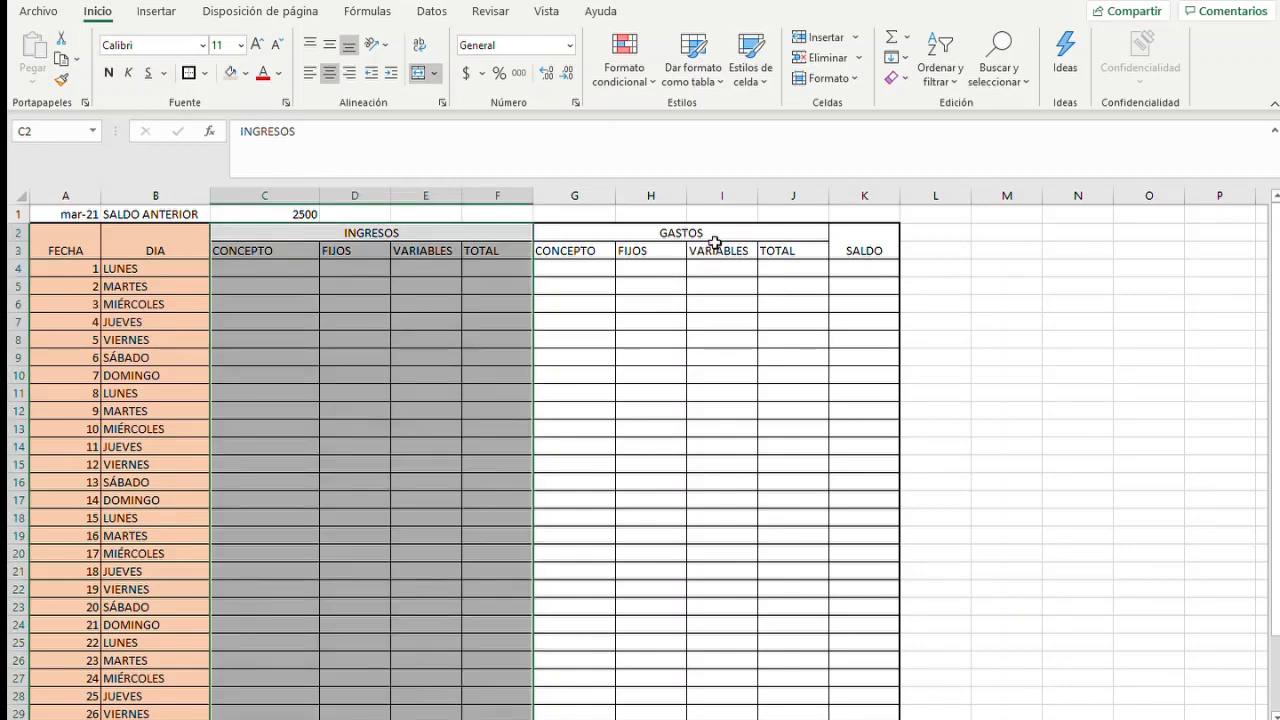
Fill the GASTOS columns (G2:J34) with light blue and the SALDO column (K2:K34) with light gold
{"action": "left_click_drag", "start_coordinate": [718, 233], "coordinate": [697, 693]}
{"action": "scroll", "coordinate": [616, 611], "scroll_direction": "up", "scroll_amount": 2}
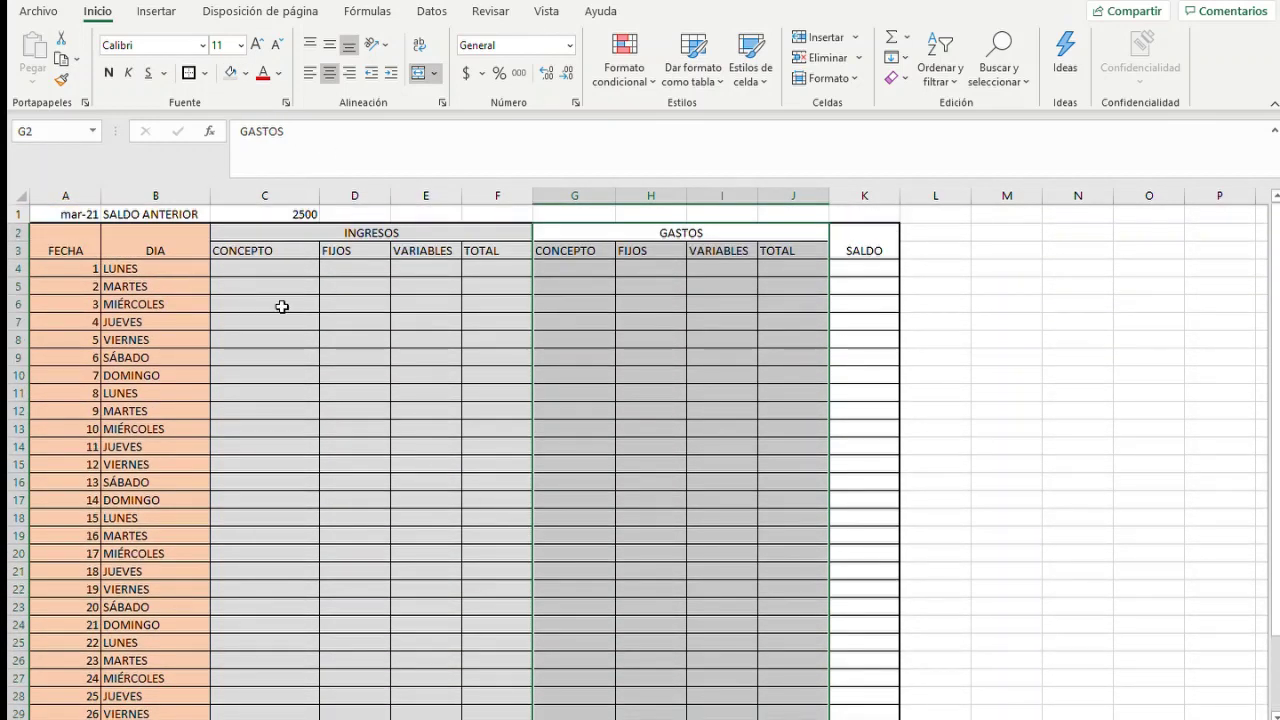
{"action": "left_click", "coordinate": [245, 74]}
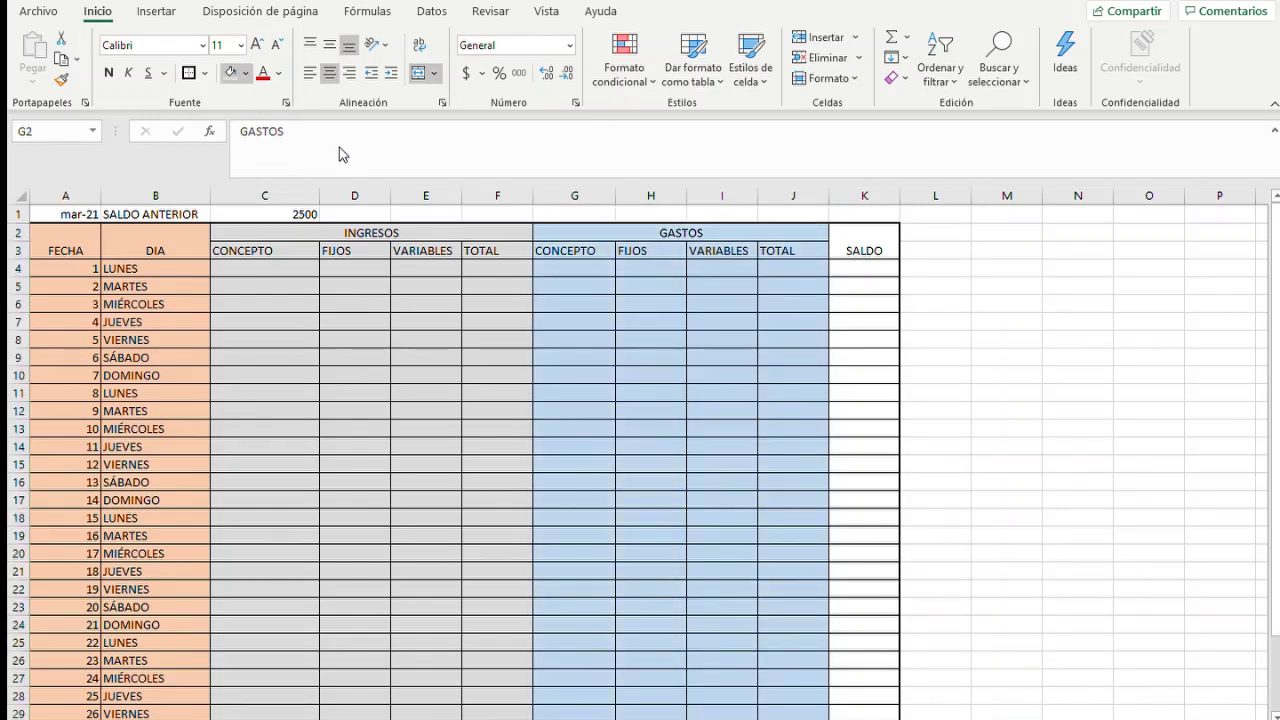
{"action": "left_click", "coordinate": [377, 150]}
{"action": "left_click_drag", "start_coordinate": [866, 246], "coordinate": [883, 691]}
{"action": "scroll", "coordinate": [294, 369], "scroll_direction": "up", "scroll_amount": 2}
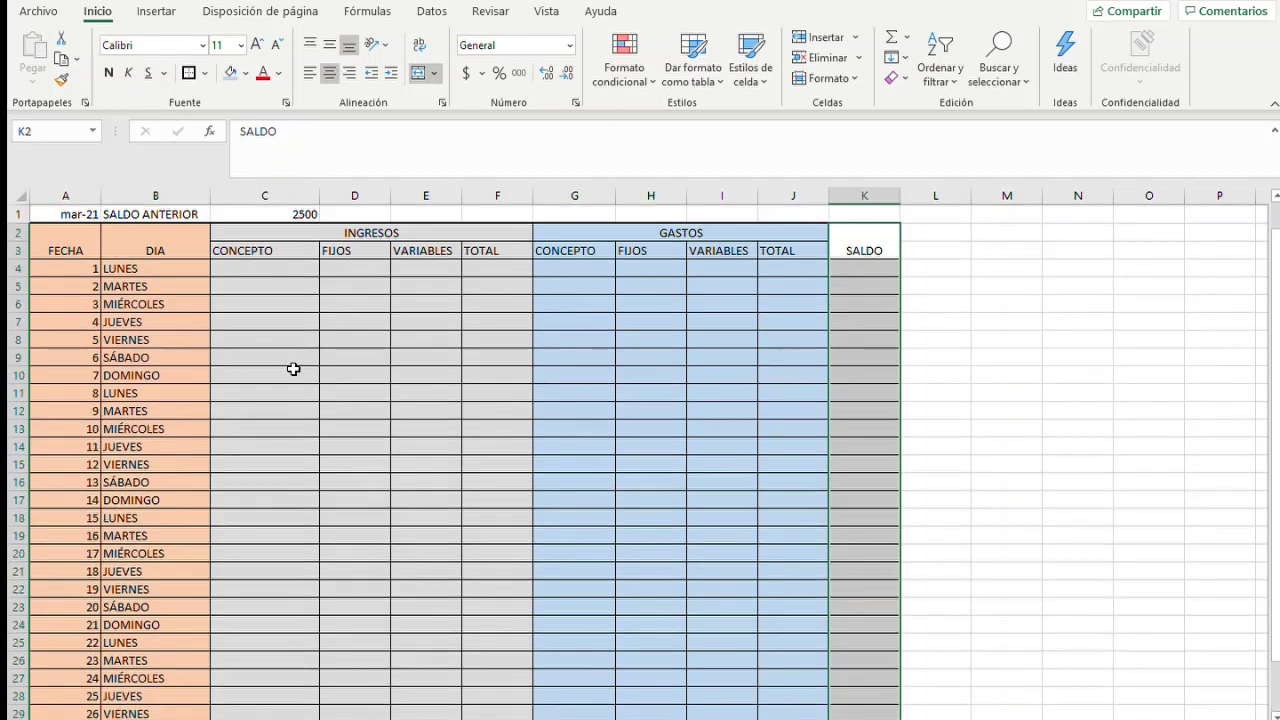
{"action": "left_click", "coordinate": [236, 72]}
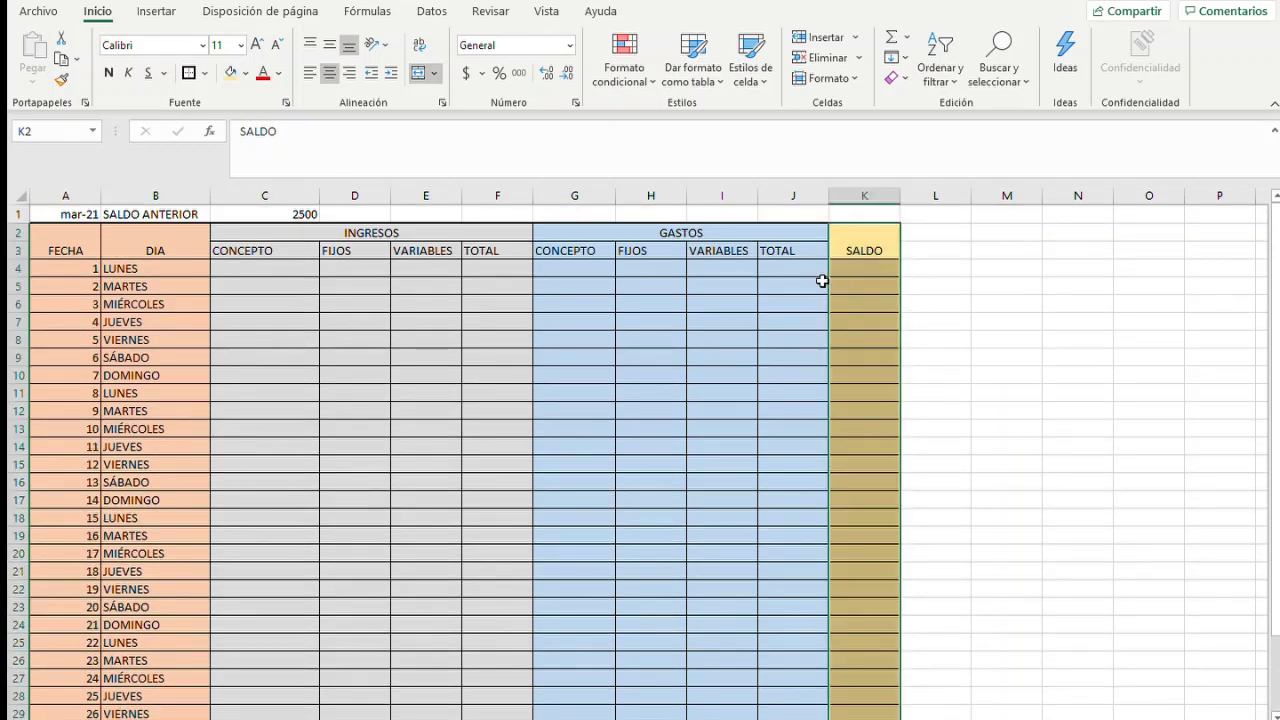
Center the contents of the whole table A2:K34 both vertically and horizontally
{"action": "left_click", "coordinate": [100, 312]}
{"action": "left_click_drag", "start_coordinate": [65, 245], "coordinate": [874, 697]}
{"action": "scroll", "coordinate": [560, 535], "scroll_direction": "up", "scroll_amount": 2}
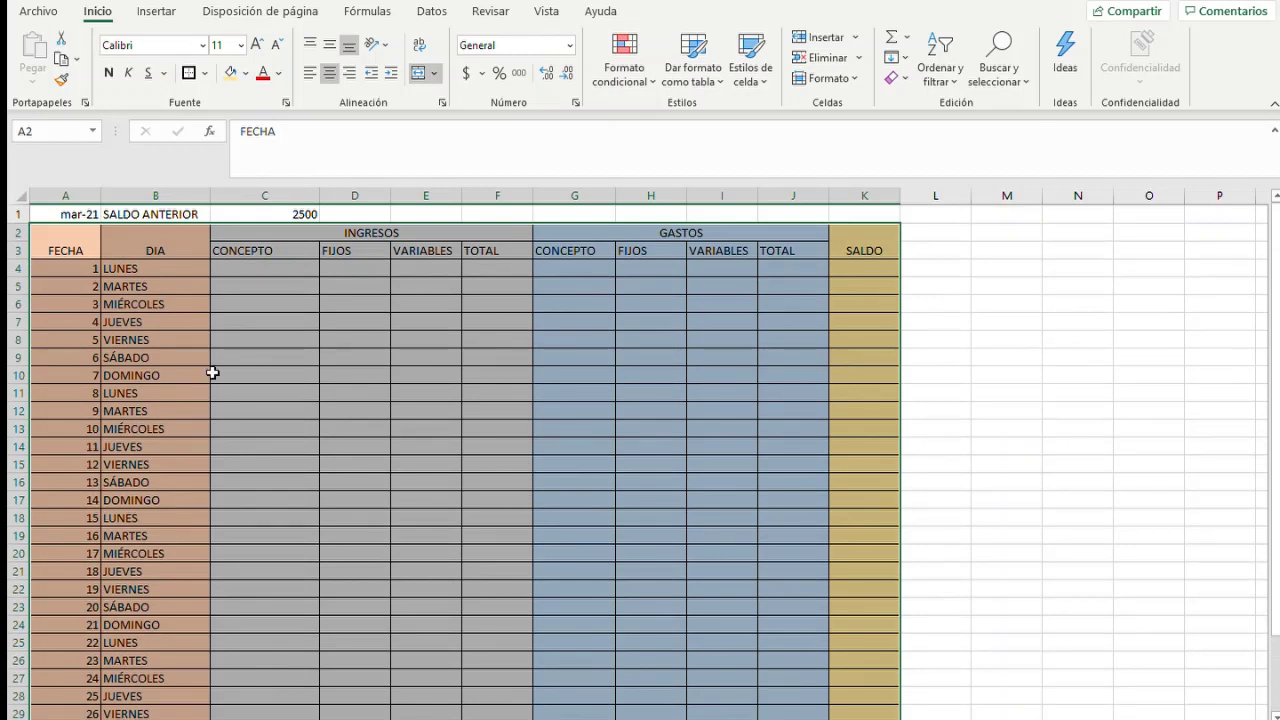
{"action": "left_click", "coordinate": [329, 46]}
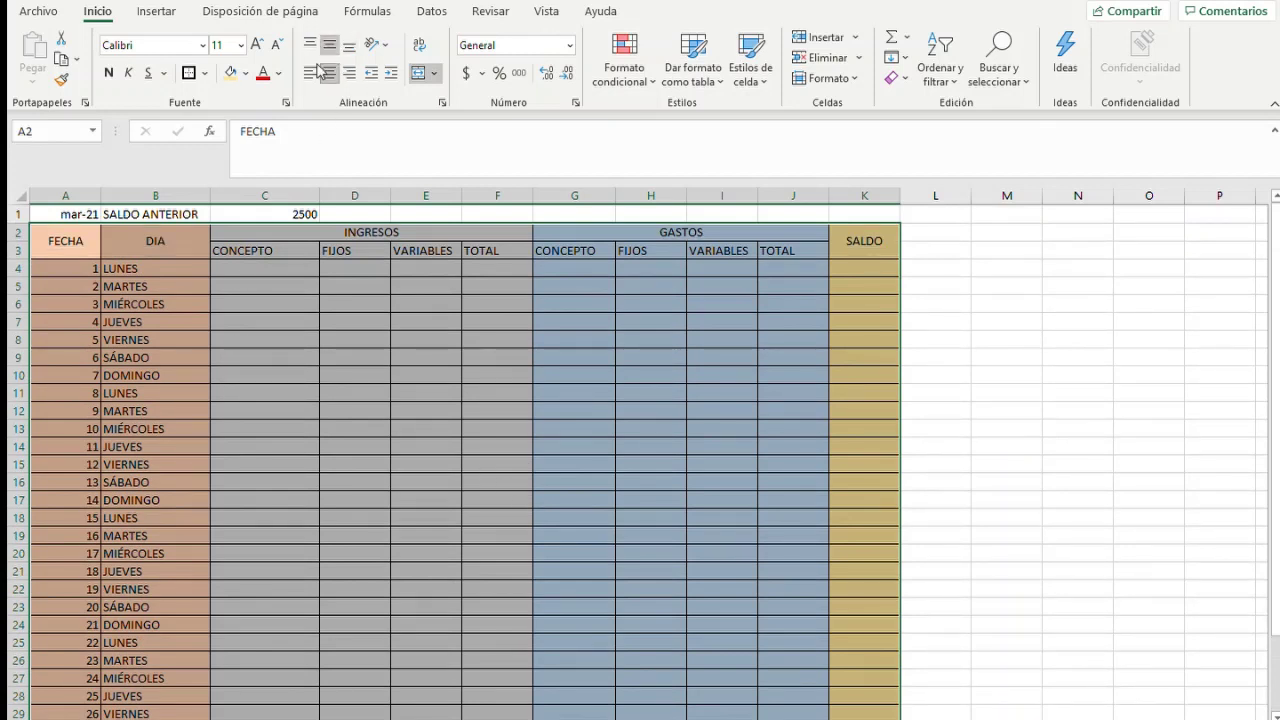
{"action": "left_click", "coordinate": [320, 74]}
{"action": "left_click", "coordinate": [329, 73]}
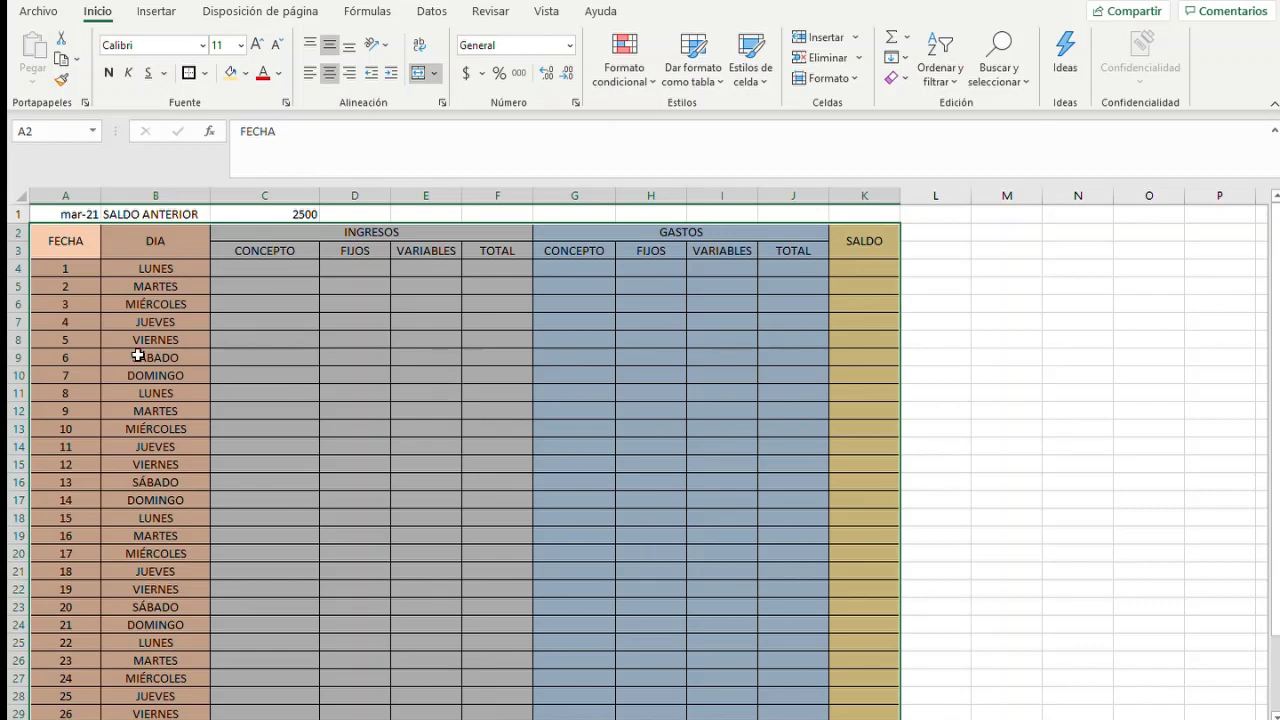
{"action": "left_click", "coordinate": [397, 326]}
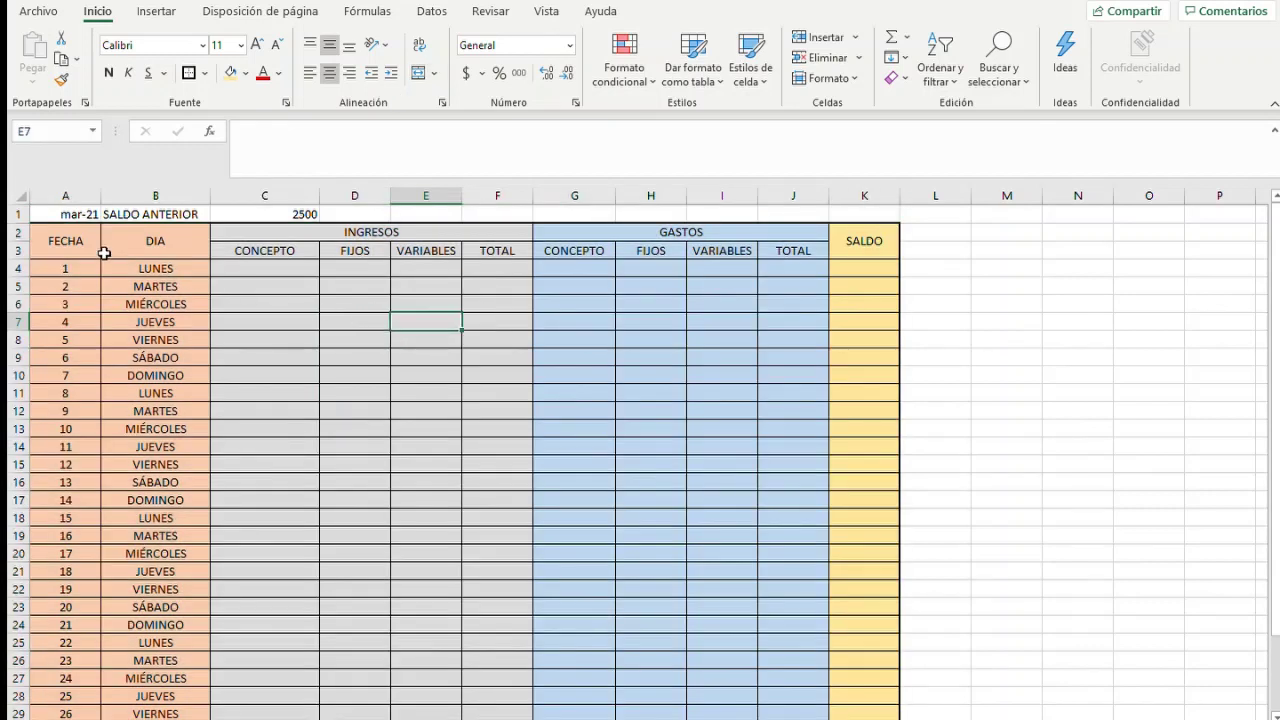
Make the headings in header rows 2 and 3 bold, from FECHA through SALDO
{"action": "left_click_drag", "start_coordinate": [77, 248], "coordinate": [870, 241]}
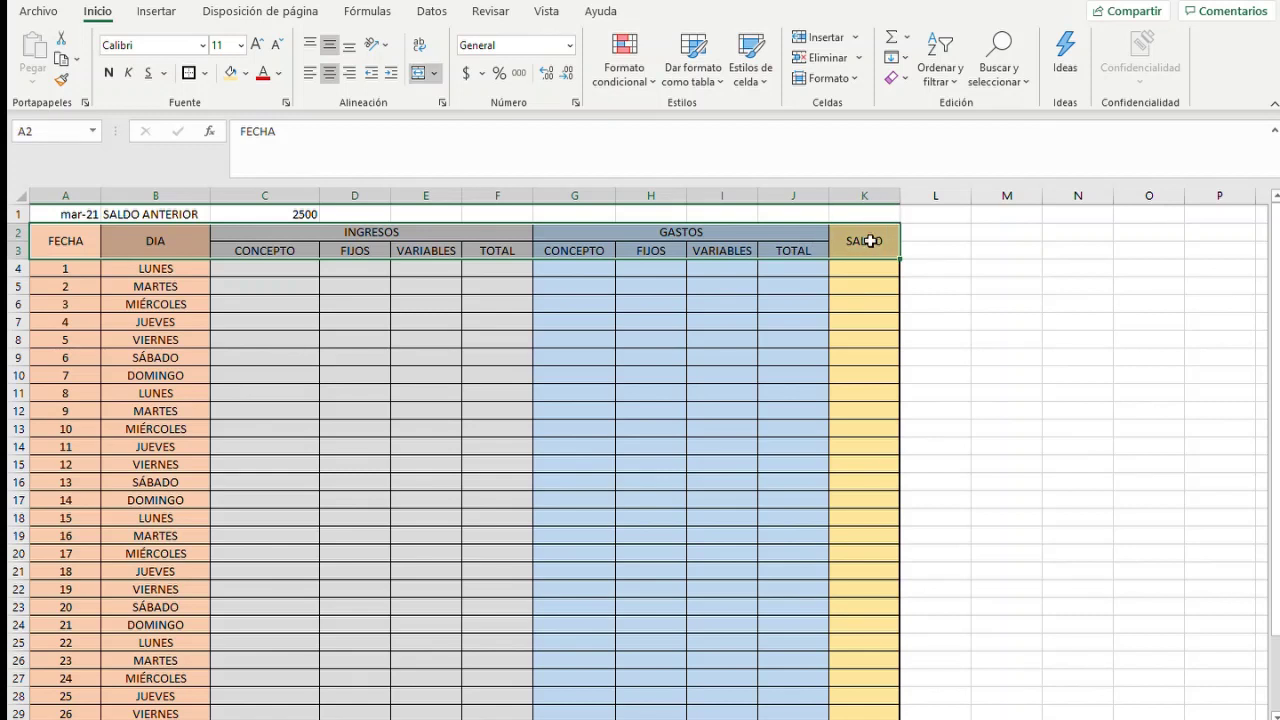
{"action": "left_click", "coordinate": [107, 72]}
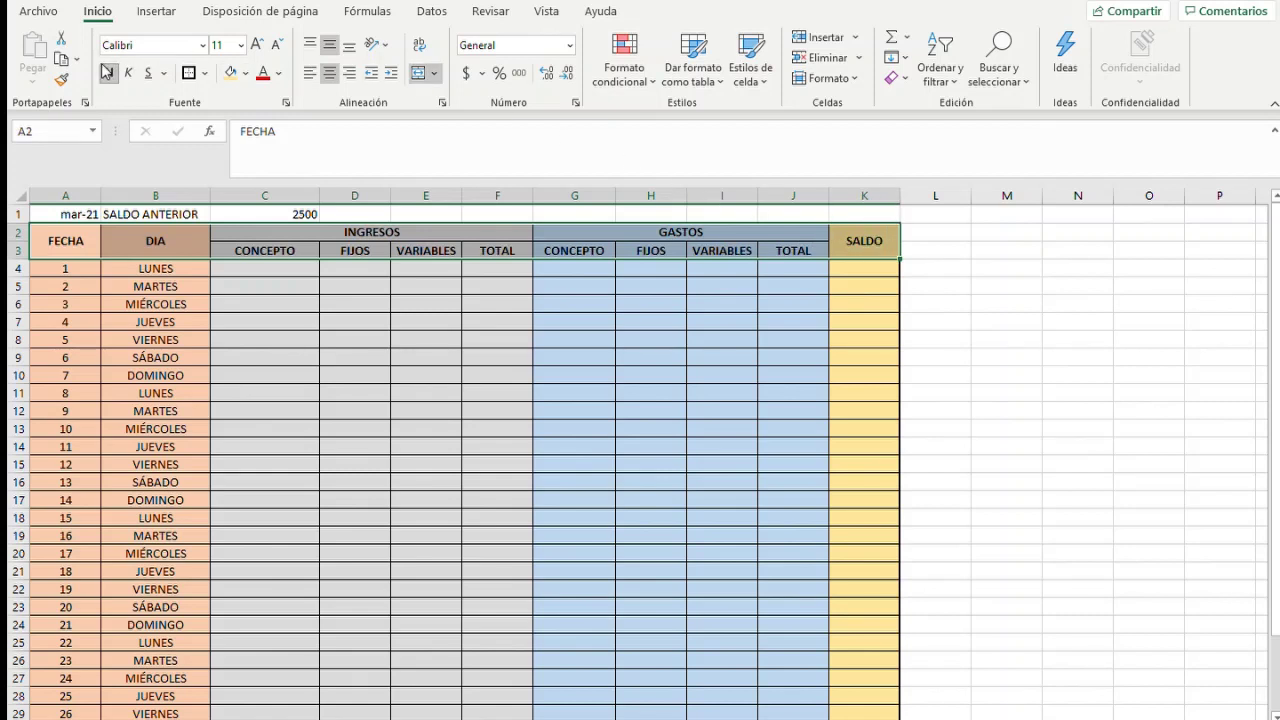
{"action": "left_click", "coordinate": [341, 464]}
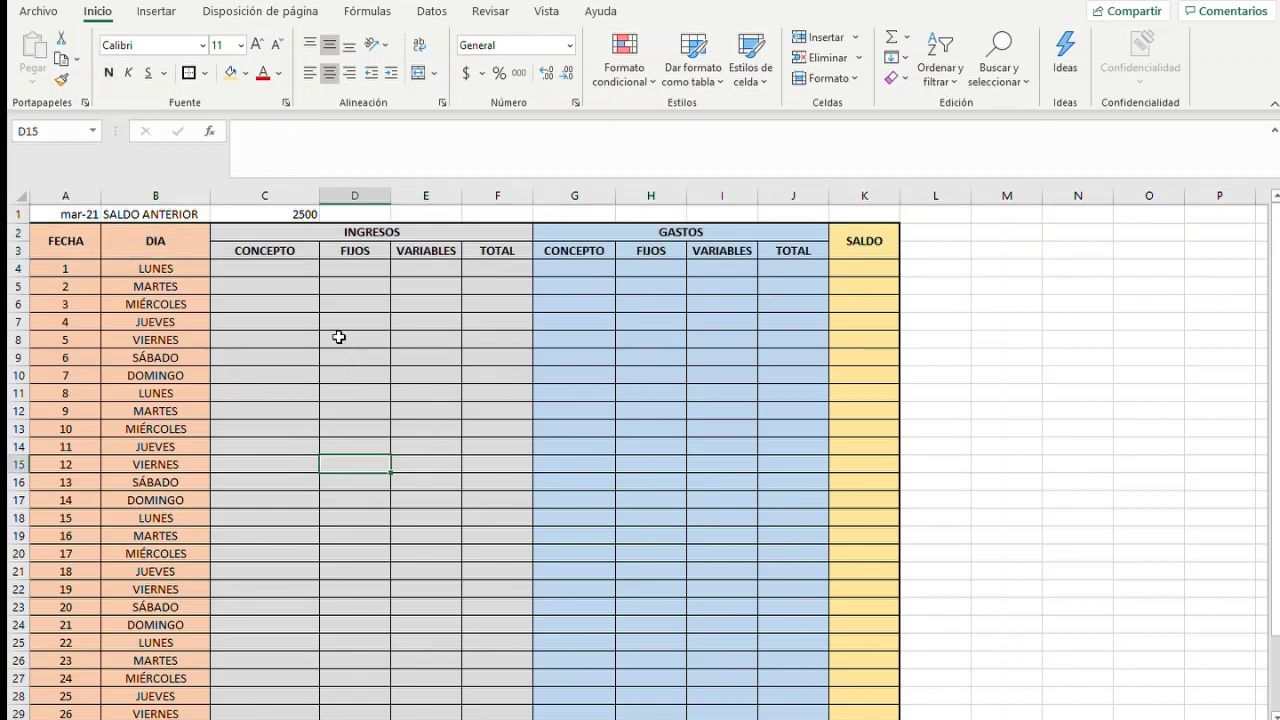
Apply cell borders and a thicker outside border to the month and SALDO ANTERIOR cells A1:C1
{"action": "left_click", "coordinate": [270, 270]}
{"action": "key", "text": "Up"}
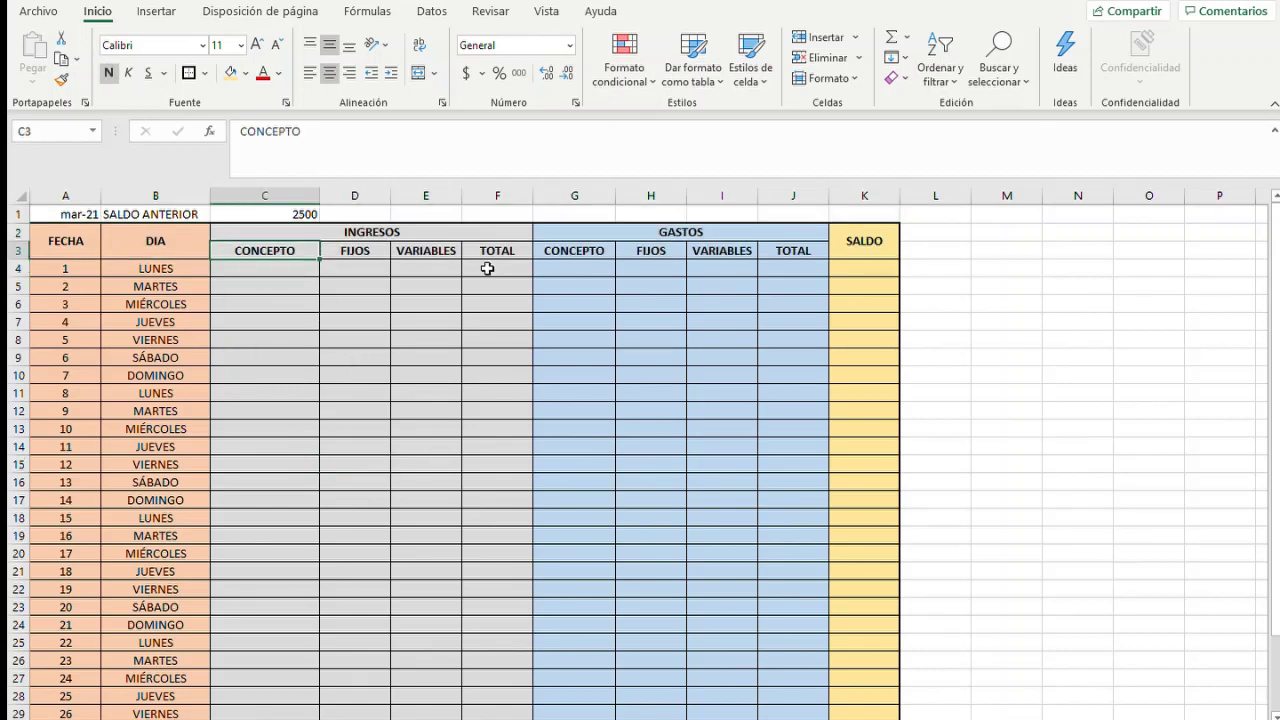
{"action": "key", "text": "Up"}
{"action": "key", "text": "Up"}
{"action": "key", "text": "Left"}
{"action": "key", "text": "Left"}
{"action": "key", "text": "shift+Right"}
{"action": "key", "text": "shift+Right"}
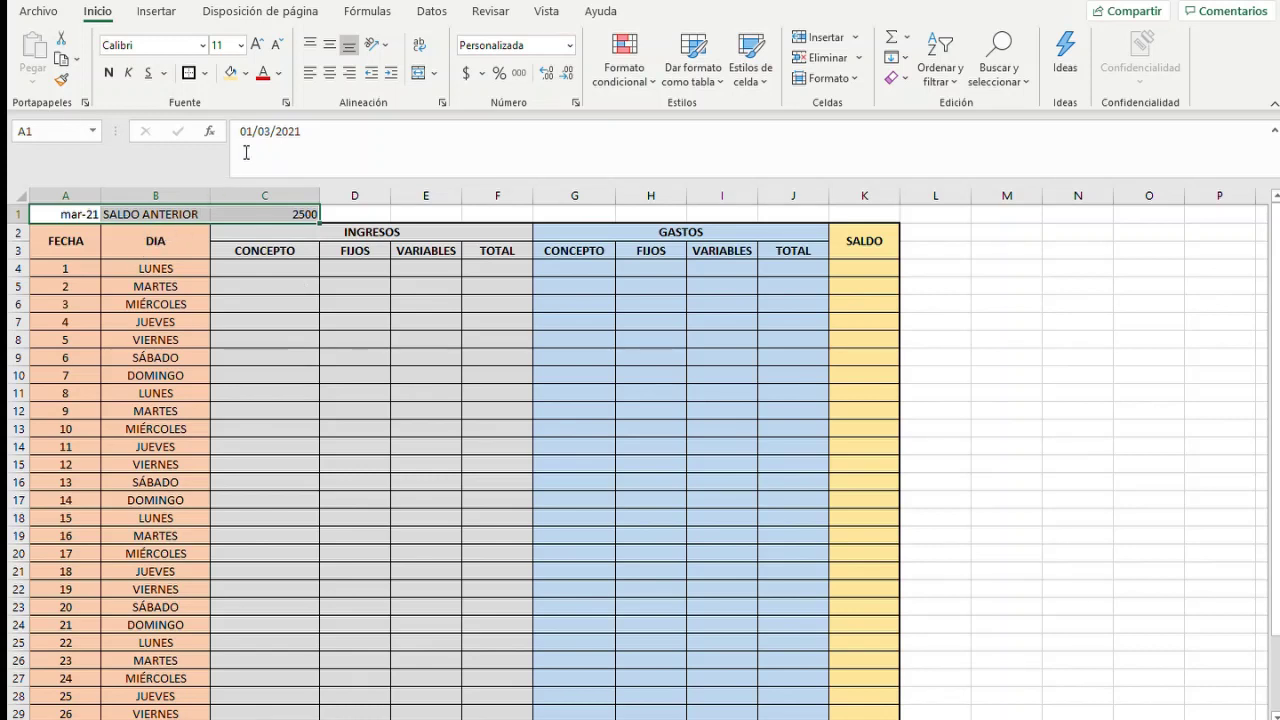
{"action": "left_click", "coordinate": [205, 76]}
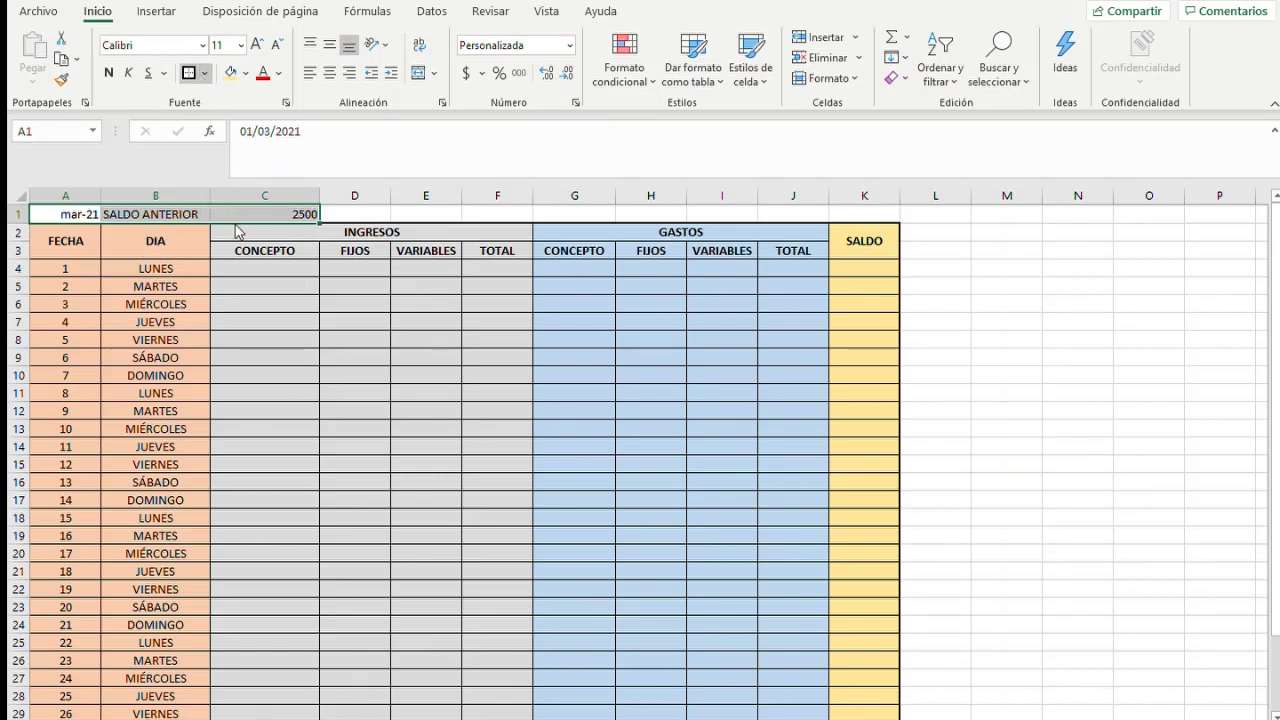
{"action": "left_click", "coordinate": [240, 233]}
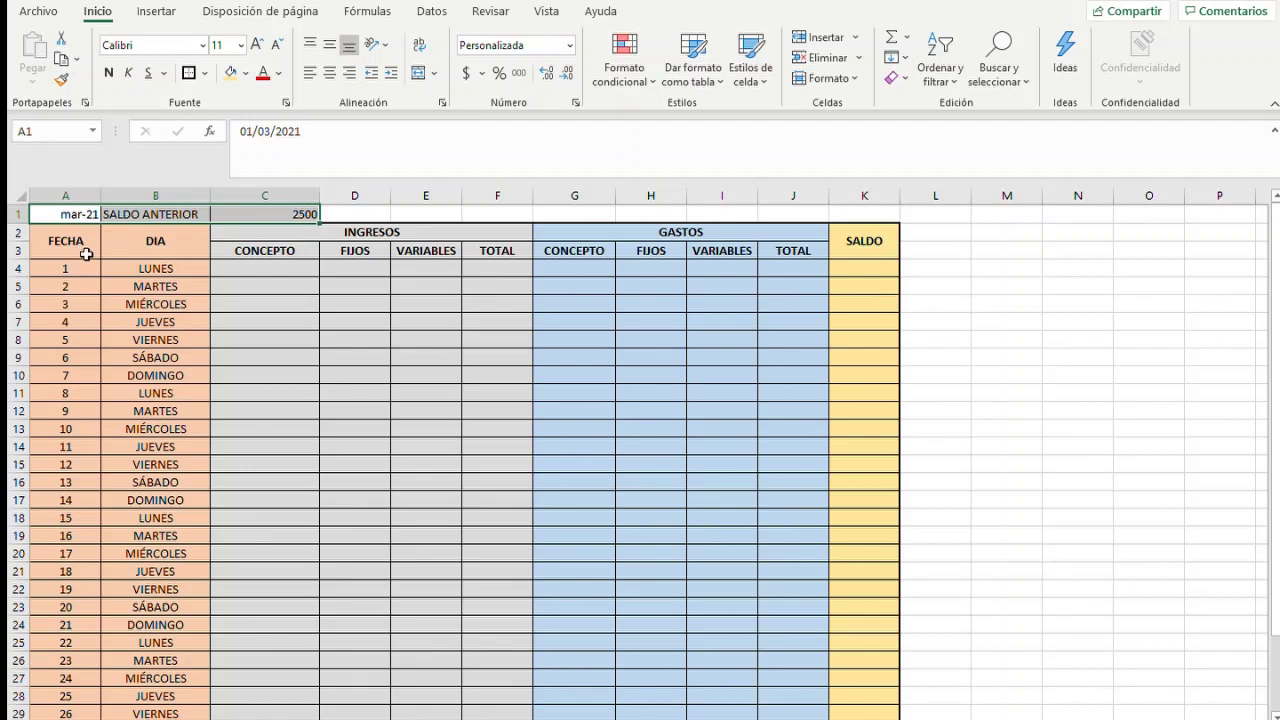
{"action": "left_click", "coordinate": [340, 366]}
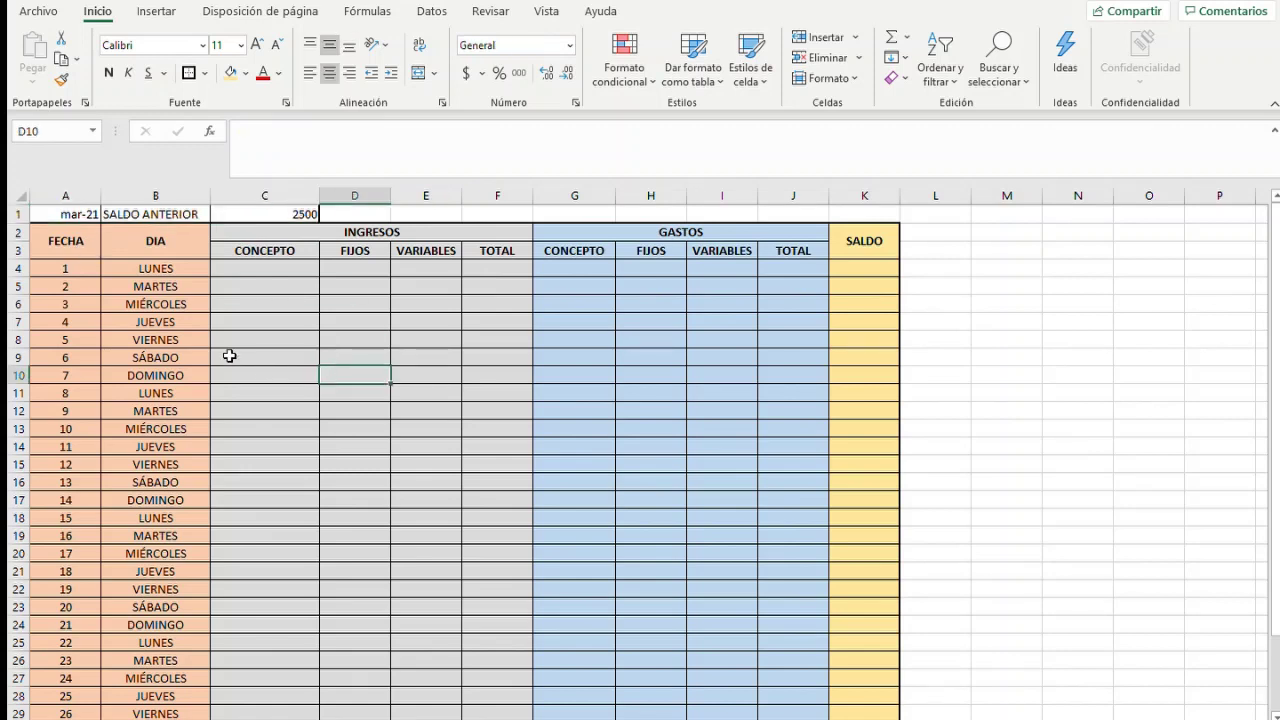
Make the month and SALDO ANTERIOR cells A1:C1 bold and fill them with green
{"action": "left_click_drag", "start_coordinate": [63, 209], "coordinate": [226, 215]}
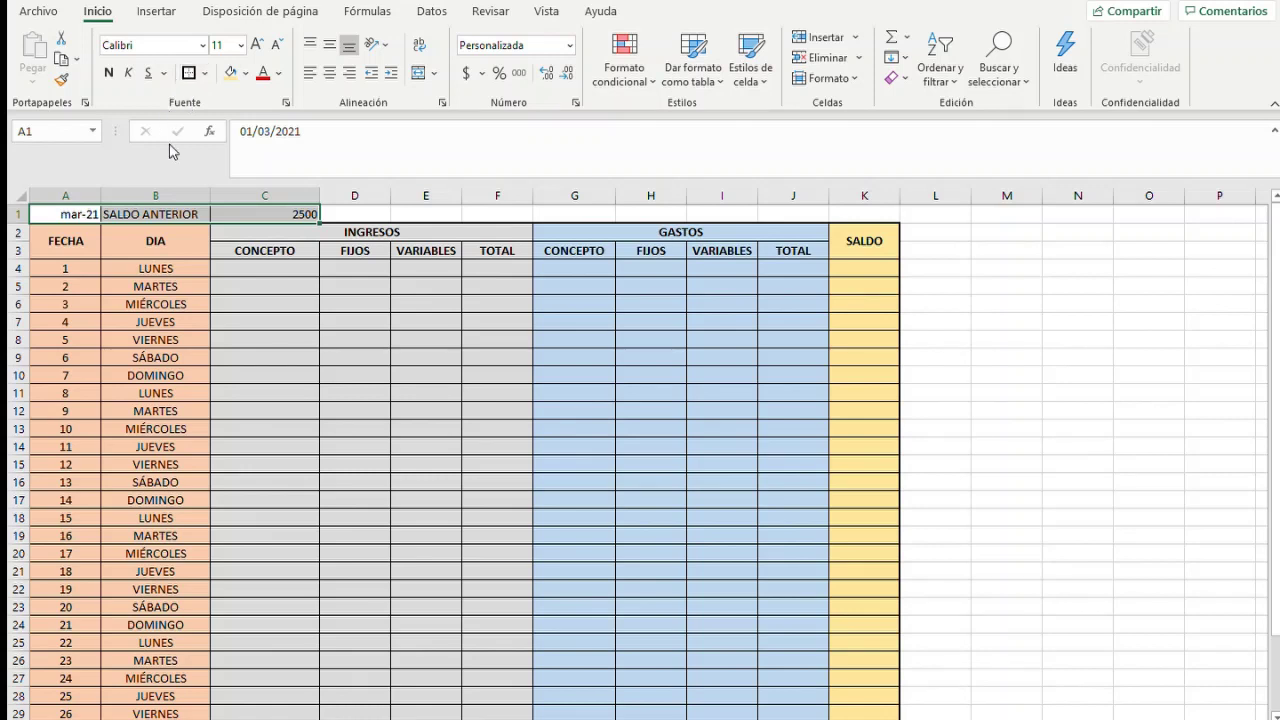
{"action": "left_click", "coordinate": [108, 74]}
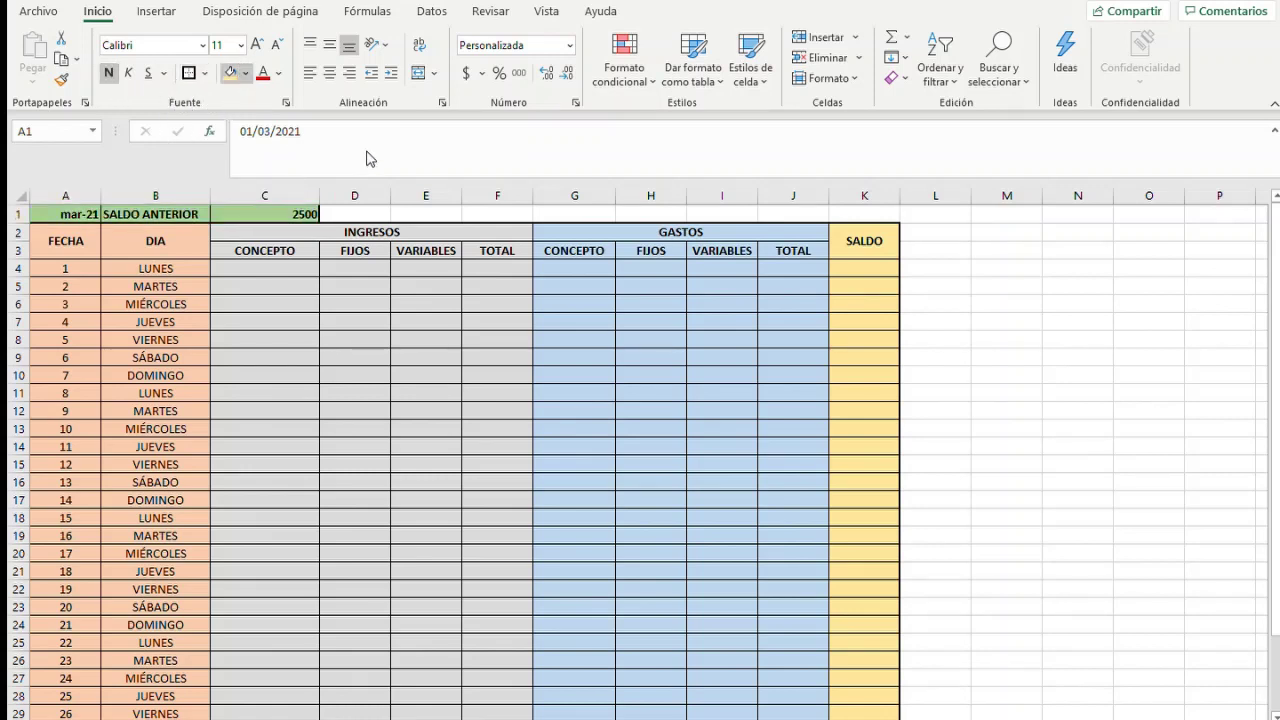
Fit the width of column C to its contents
{"action": "left_click", "coordinate": [438, 345]}
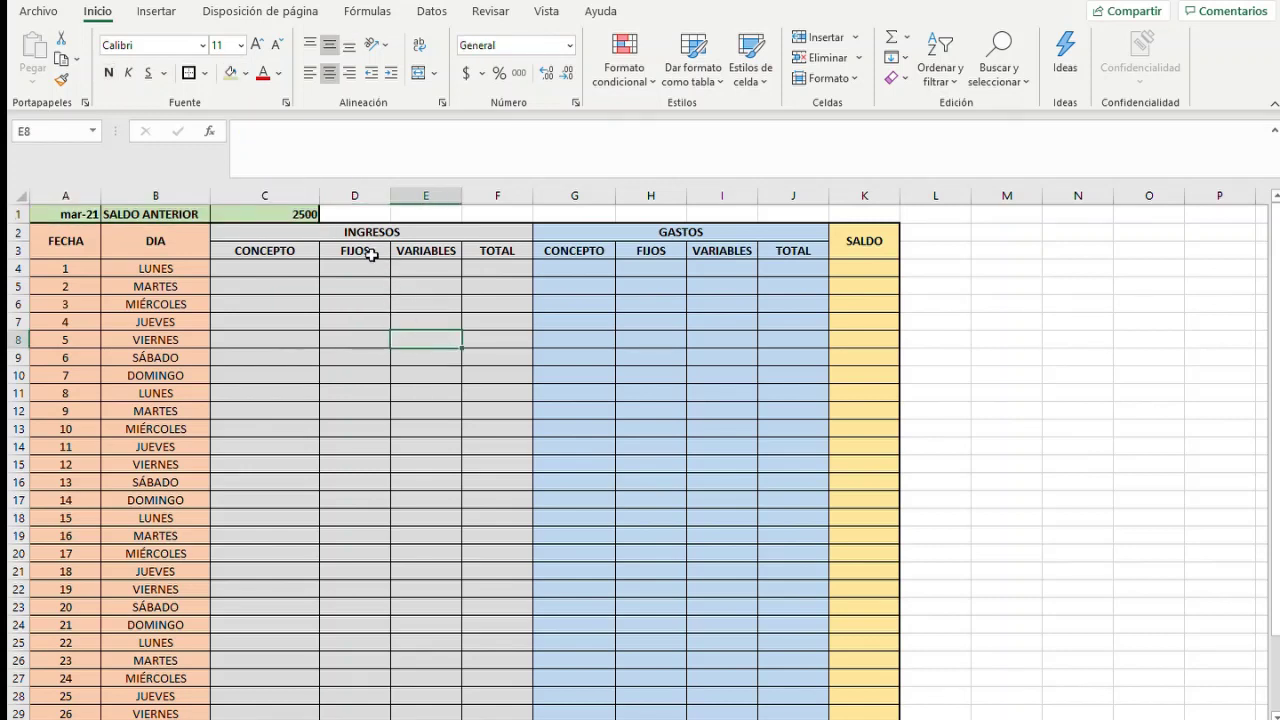
{"action": "double_click", "coordinate": [320, 200]}
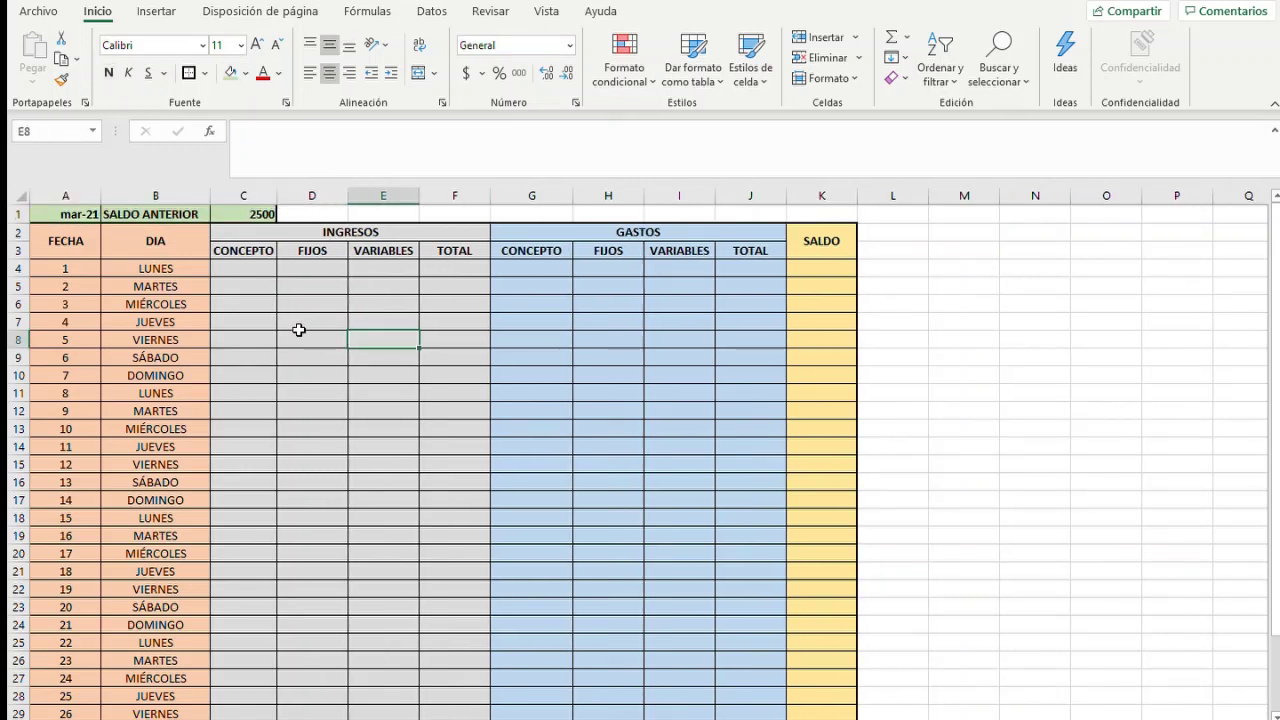
{"action": "left_click", "coordinate": [252, 288]}
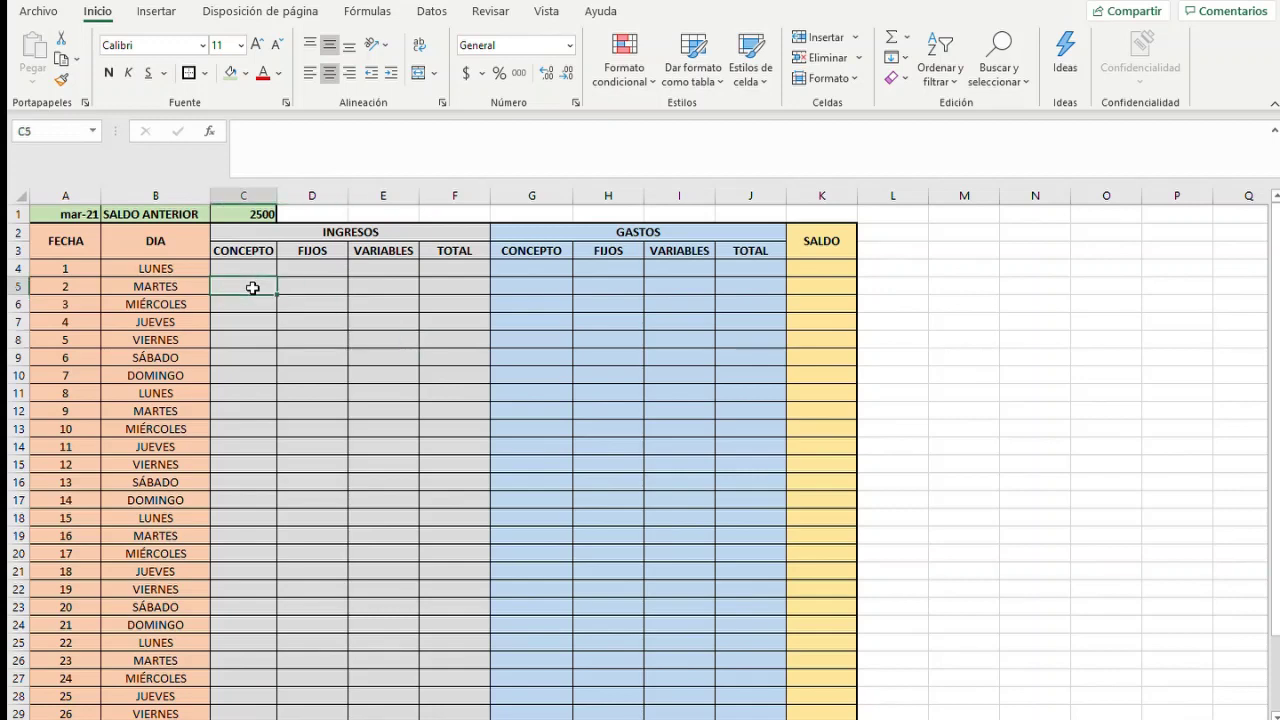
{"action": "left_click", "coordinate": [424, 267]}
{"action": "scroll", "coordinate": [250, 303], "scroll_direction": "down", "scroll_amount": 2}
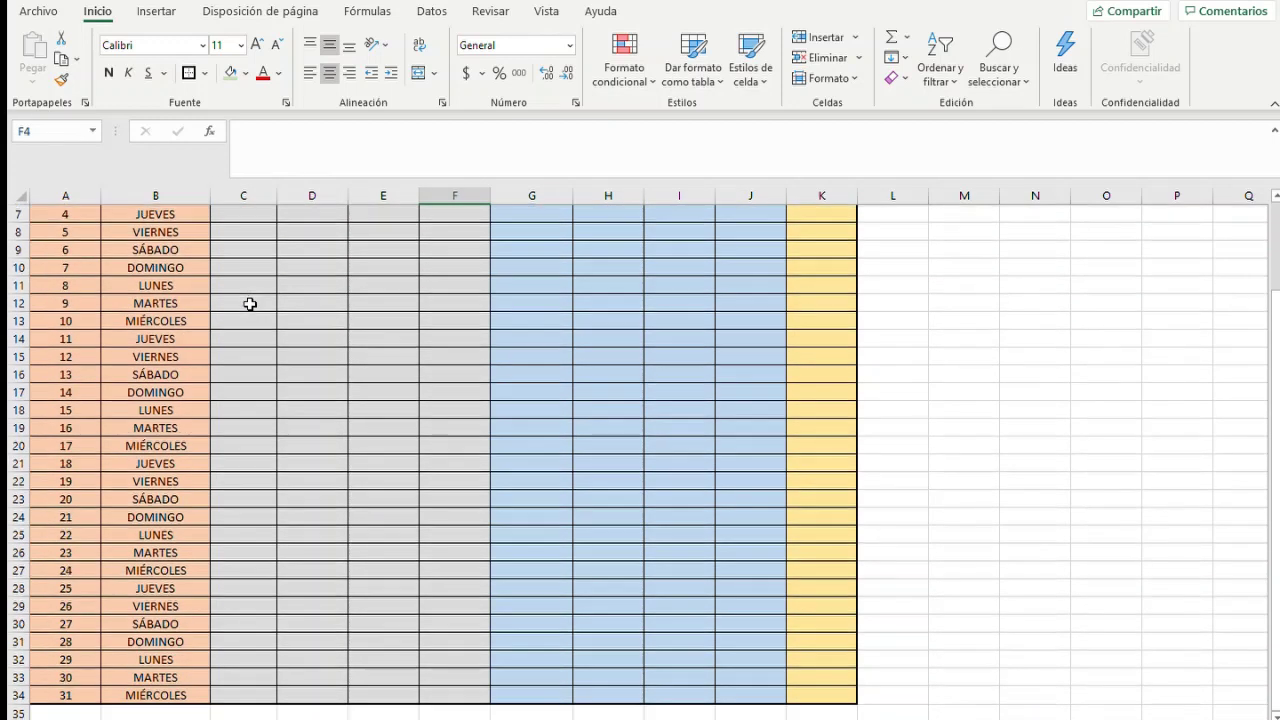
{"action": "scroll", "coordinate": [250, 303], "scroll_direction": "up", "scroll_amount": 2}
{"action": "left_click", "coordinate": [250, 303]}
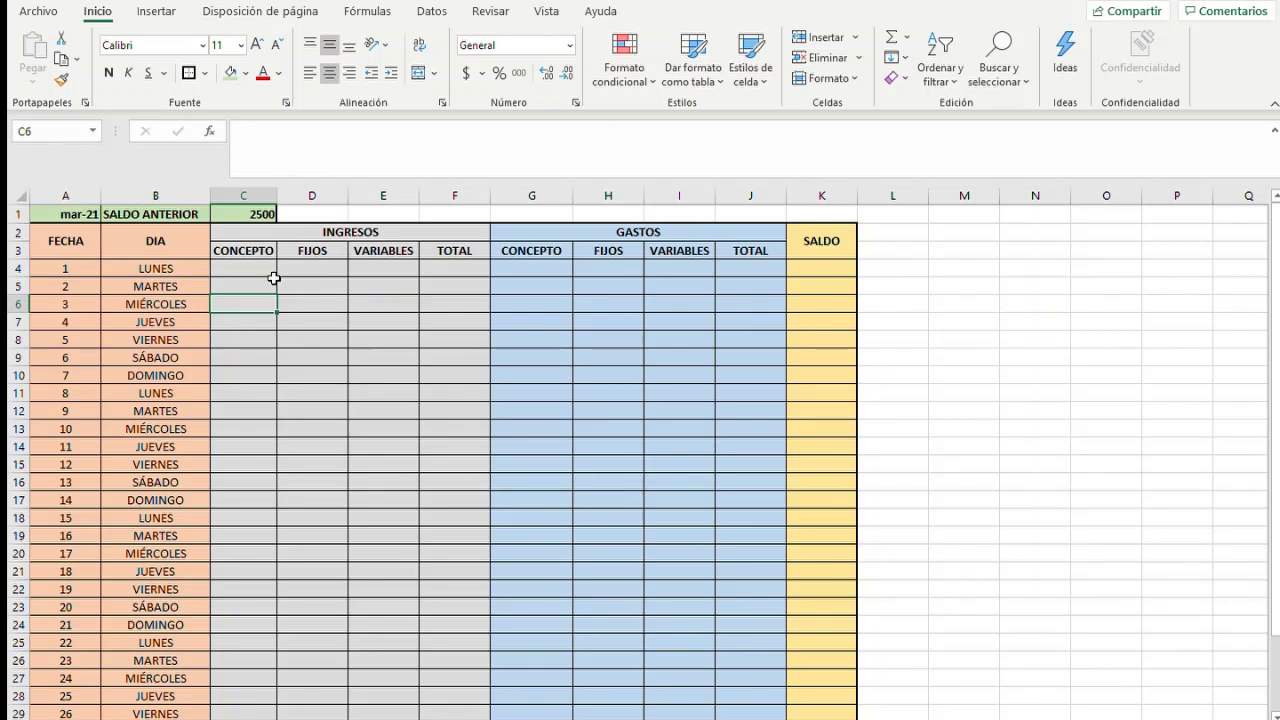
Record the income for day 15 with the concept SALARIO and a fixed amount of 4000 in row 18
{"action": "left_click", "coordinate": [245, 266]}
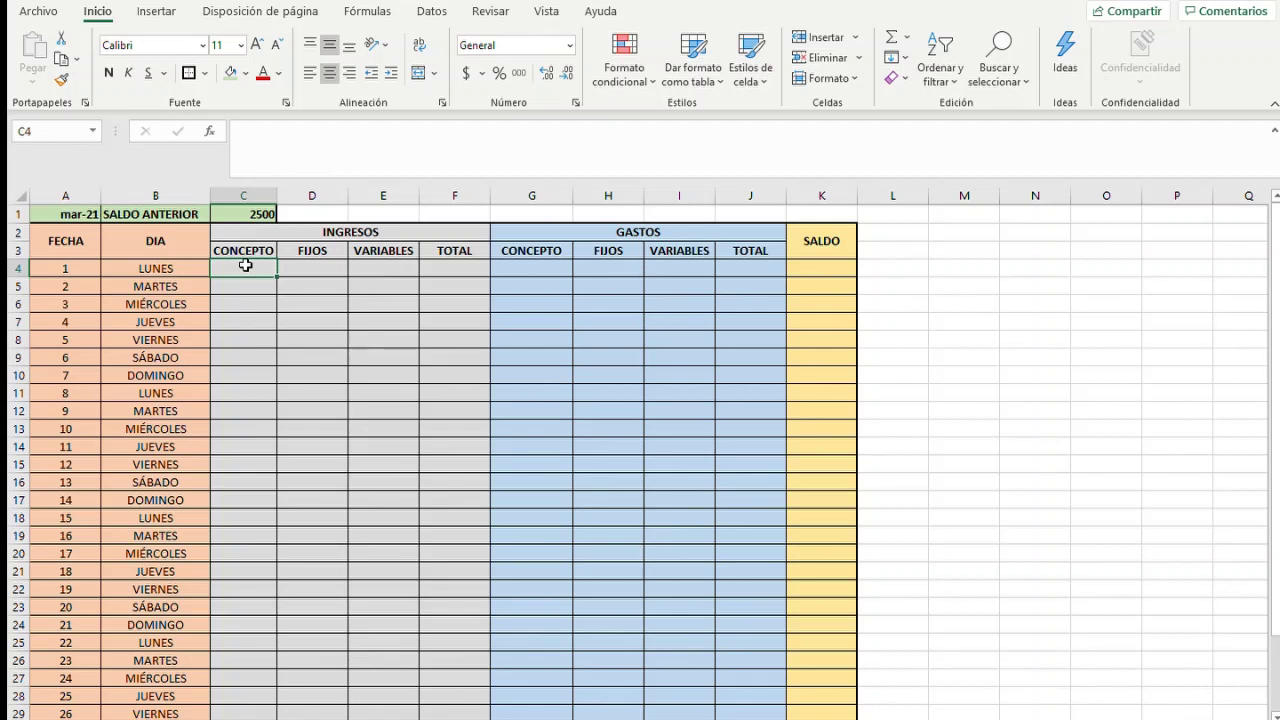
{"action": "key", "text": "Return"}
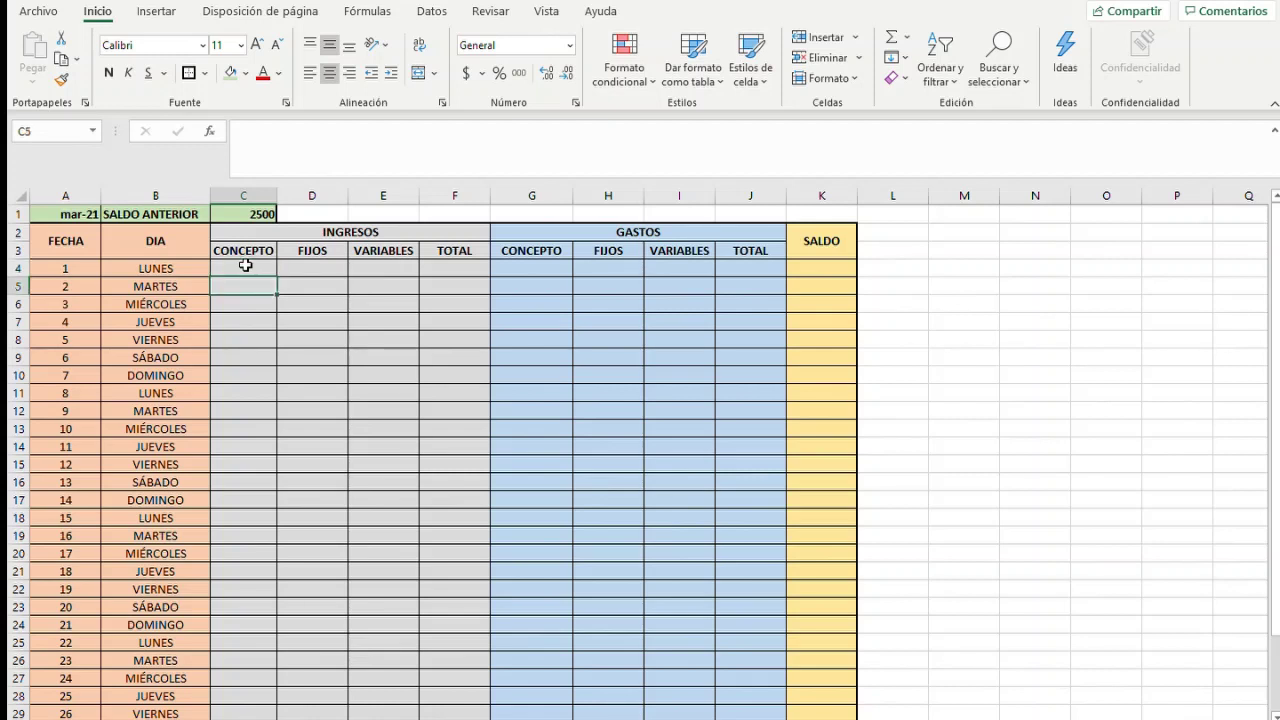
{"action": "key", "text": "Down"}
{"action": "key", "text": "Down"}
{"action": "key", "text": "Down"}
{"action": "key", "text": "Down"}
{"action": "key", "text": "Down"}
{"action": "key", "text": "Down"}
{"action": "key", "text": "Down"}
{"action": "key", "text": "Down"}
{"action": "key", "text": "Down"}
{"action": "key", "text": "Down"}
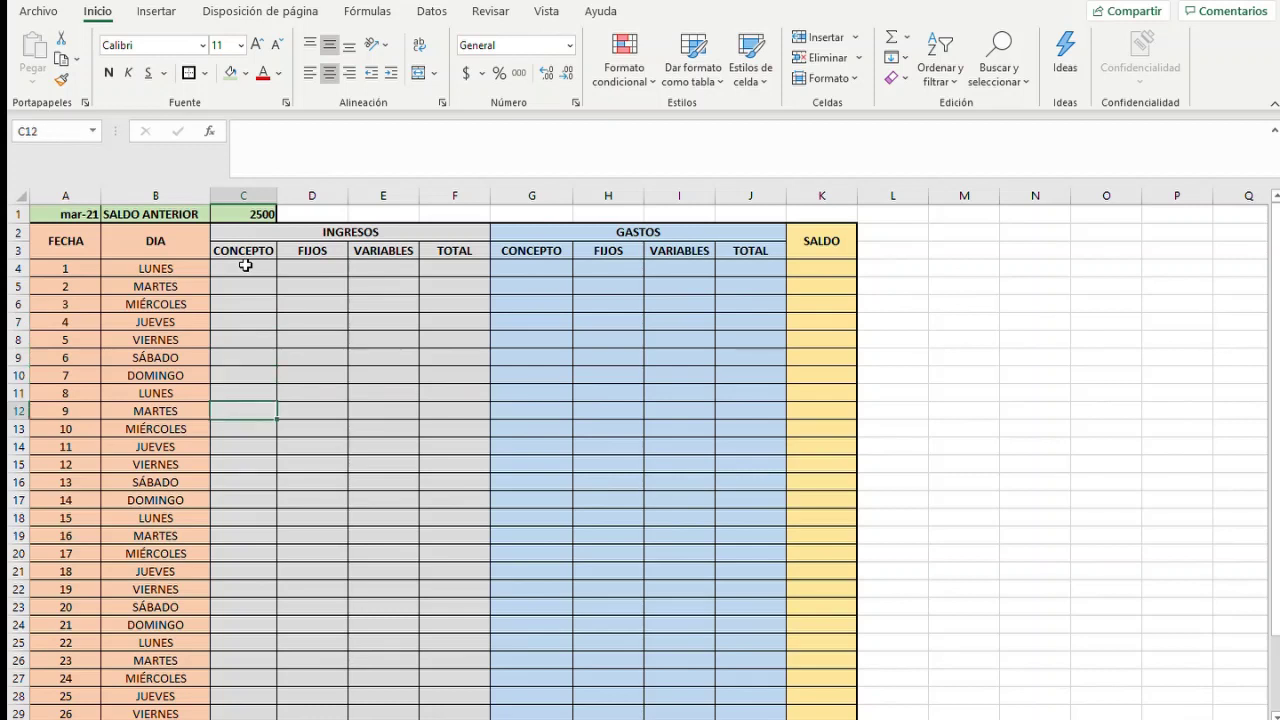
{"action": "key", "text": "Down"}
{"action": "key", "text": "Down"}
{"action": "key", "text": "Down"}
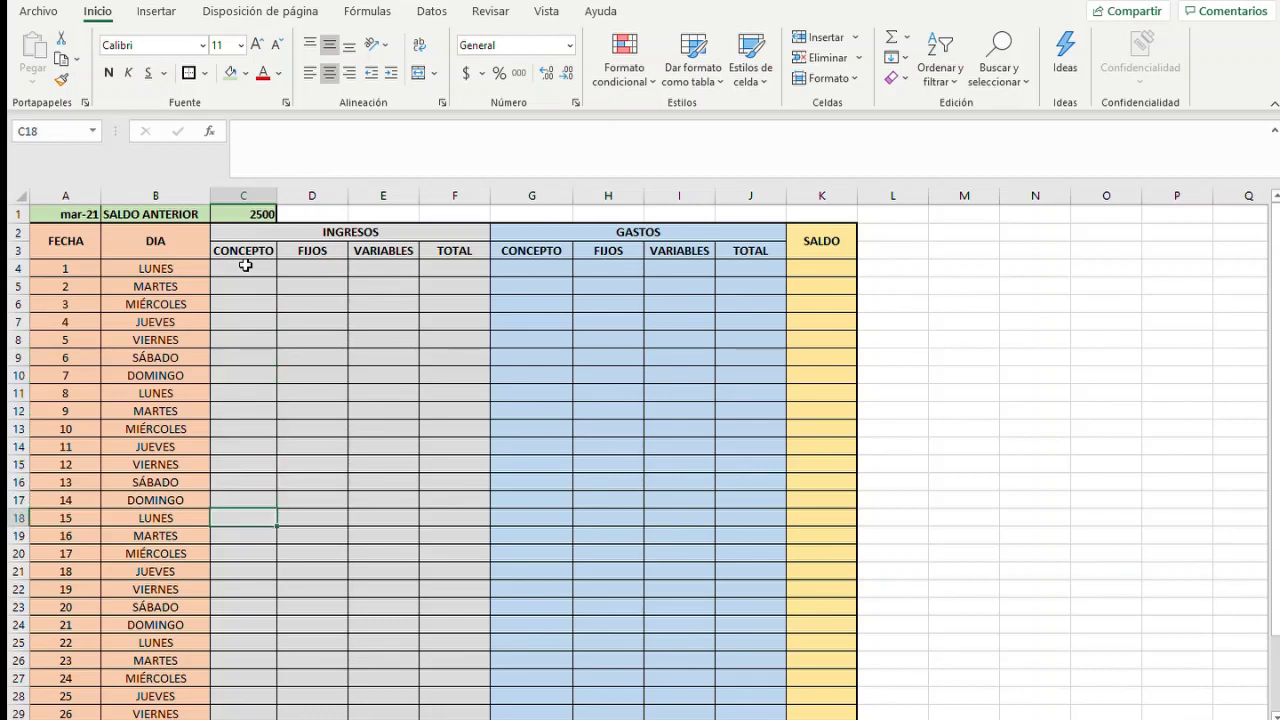
{"action": "key", "text": "Up"}
{"action": "key", "text": "Down"}
{"action": "type", "text": "SAKLA"}
{"action": "key", "text": "Escape"}
{"action": "type", "text": "SALARIO"}
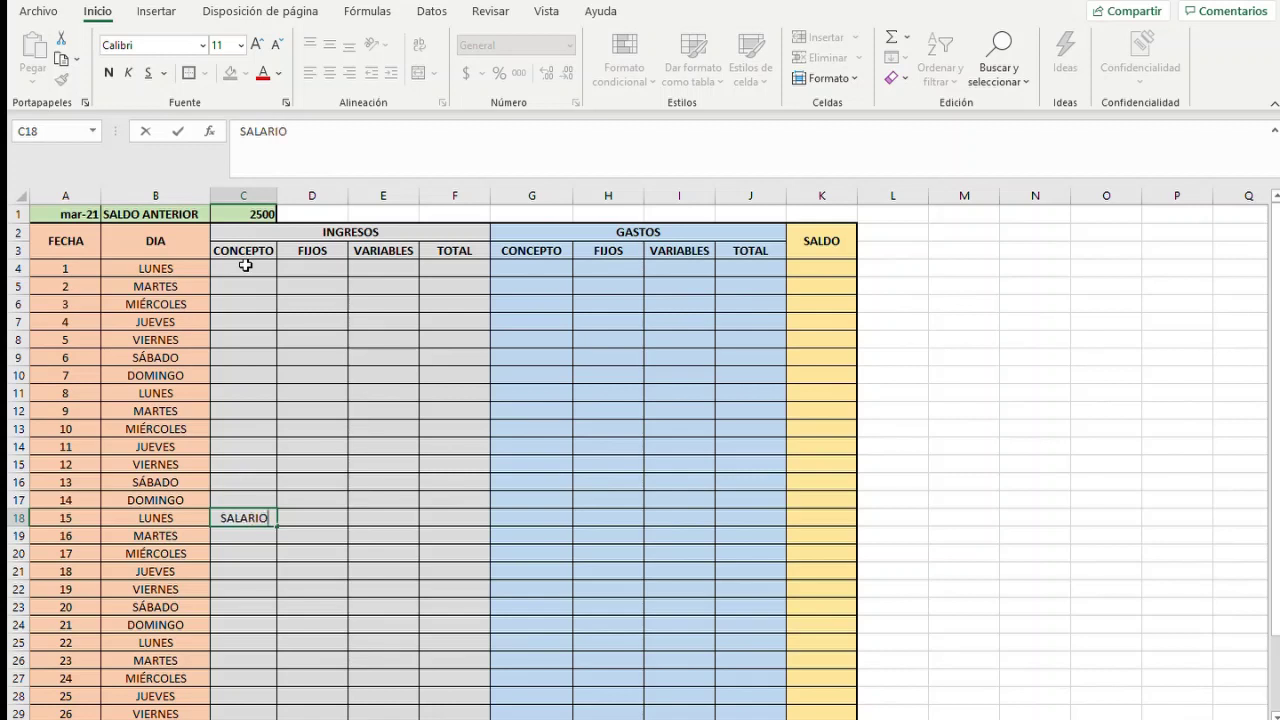
{"action": "key", "text": "Tab"}
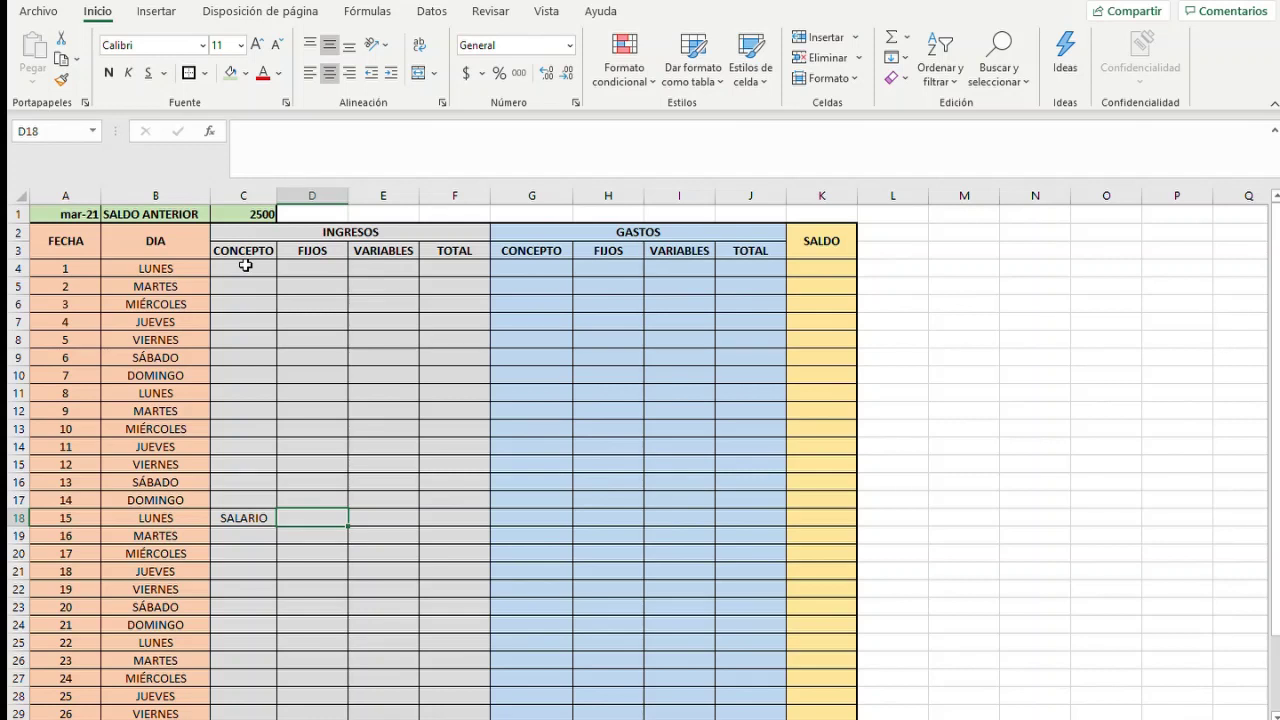
{"action": "type", "text": "4000"}
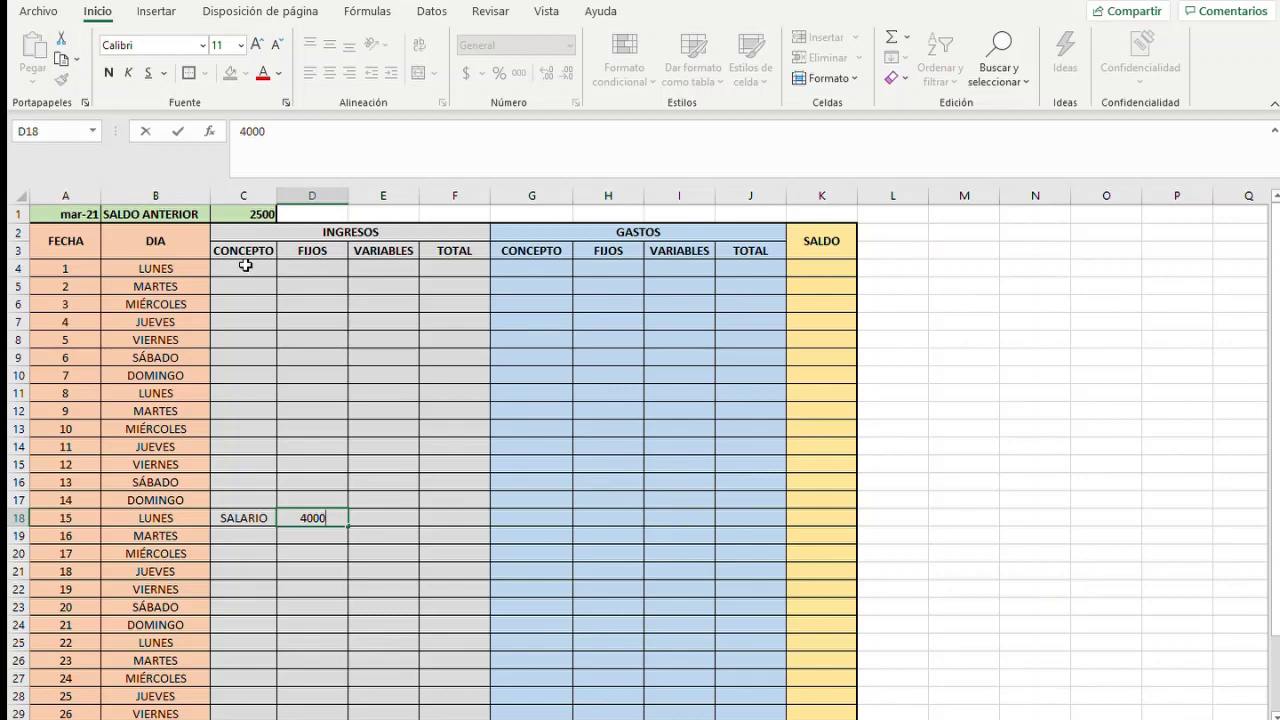
{"action": "key", "text": "Return"}
Record the income for day 30 with the concept SALARIO and a fixed amount of 4000 in row 33
{"action": "key", "text": "Down"}
{"action": "key", "text": "Down"}
{"action": "key", "text": "Down"}
{"action": "key", "text": "Down"}
{"action": "key", "text": "Down"}
{"action": "key", "text": "Down"}
{"action": "key", "text": "Down"}
{"action": "key", "text": "Down"}
{"action": "key", "text": "Down"}
{"action": "key", "text": "Down"}
{"action": "key", "text": "Down"}
{"action": "key", "text": "Down"}
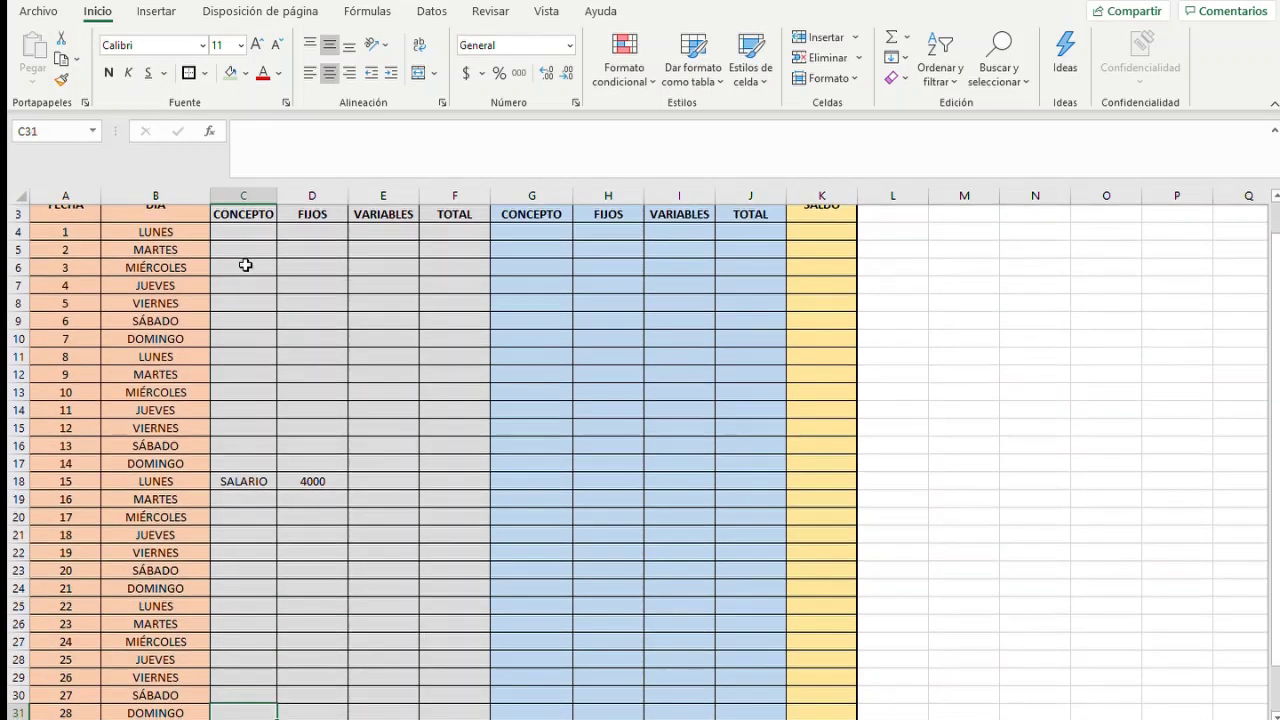
{"action": "key", "text": "Down"}
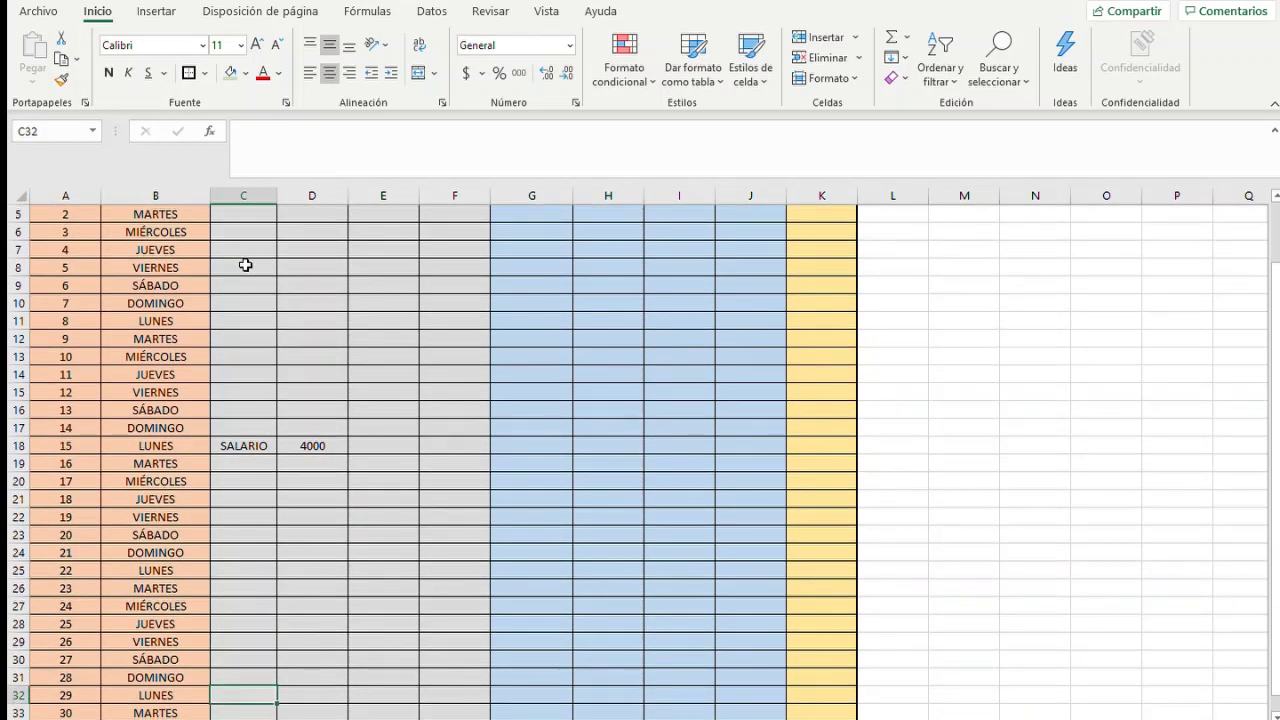
{"action": "key", "text": "Down"}
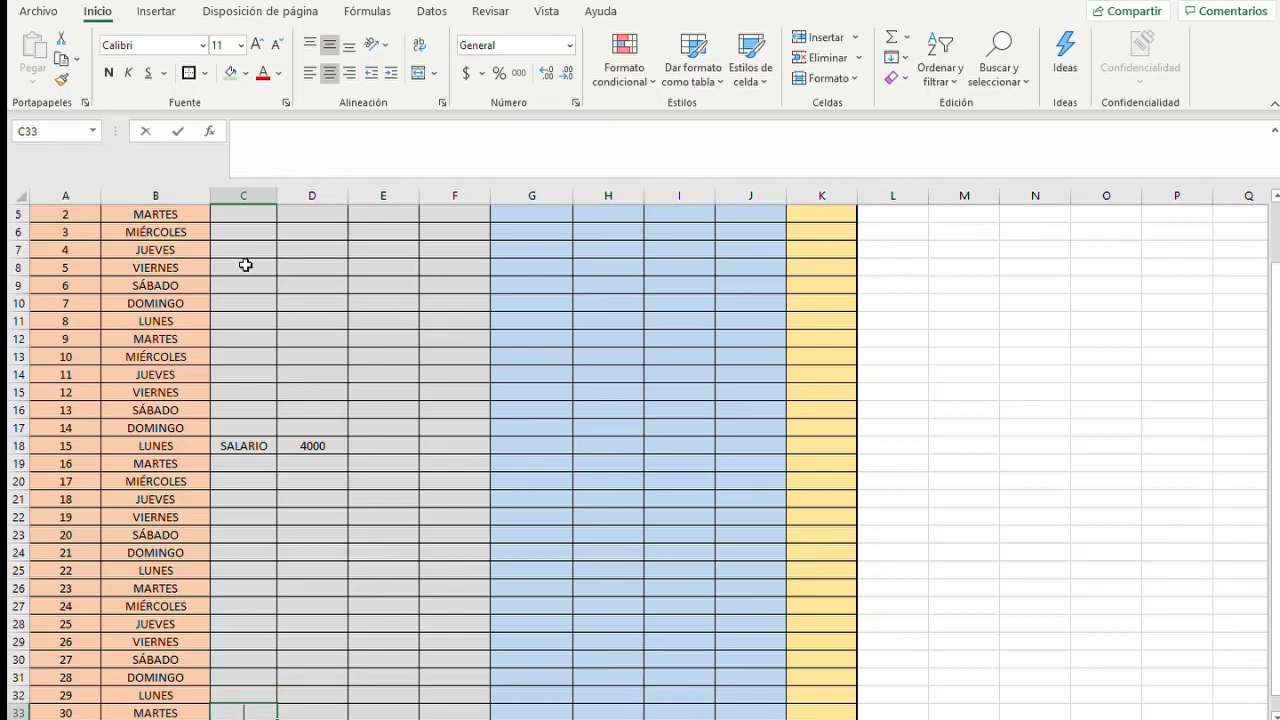
{"action": "type", "text": "SALARIO"}
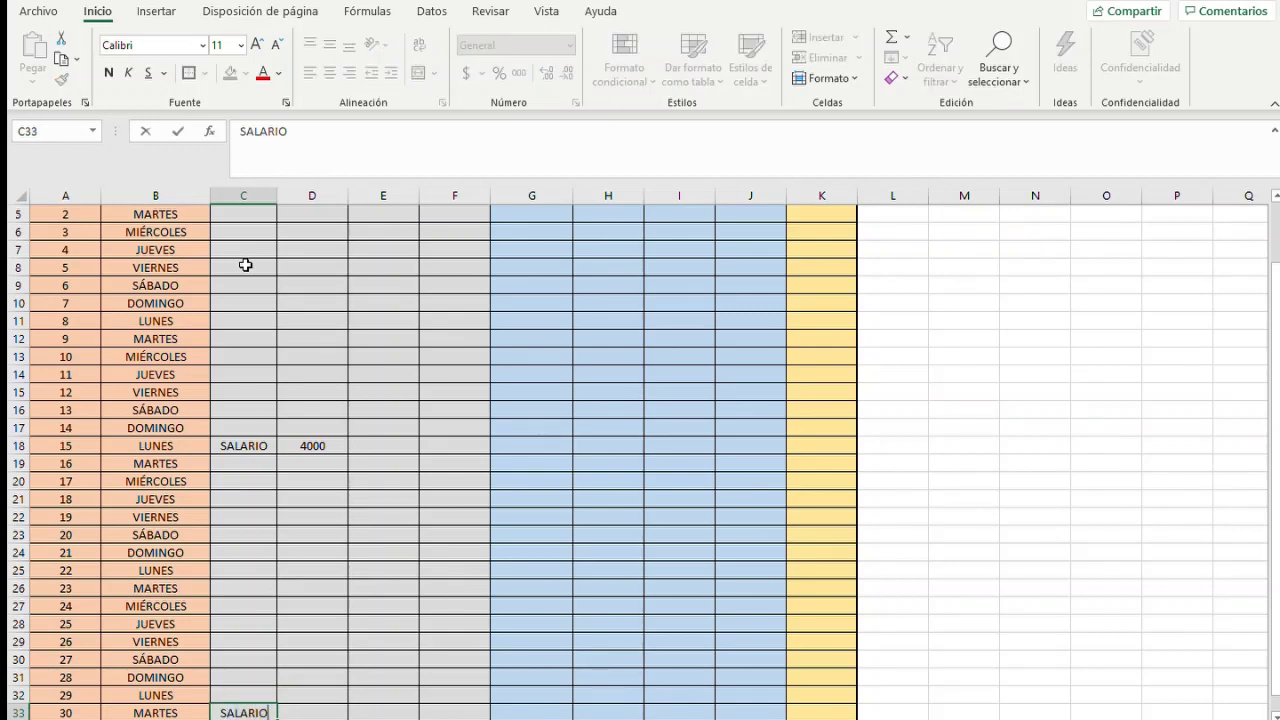
{"action": "key", "text": "Tab"}
{"action": "type", "text": "4000"}
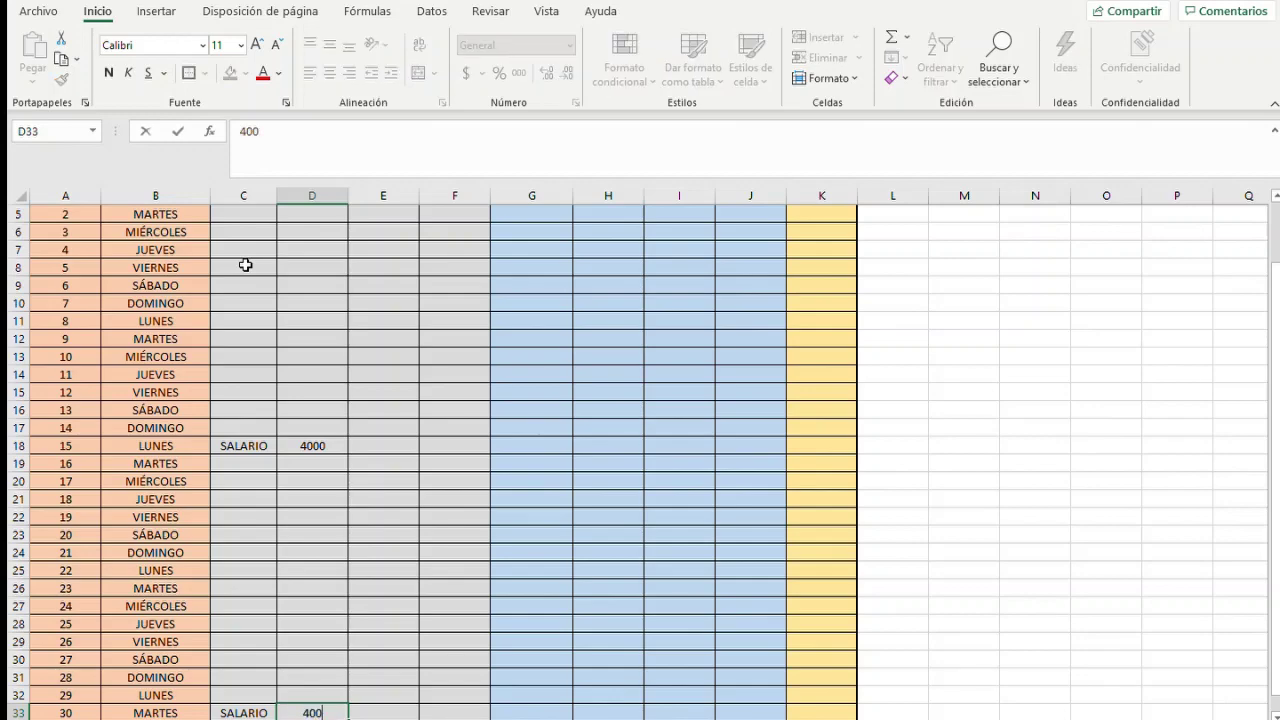
{"action": "key", "text": "Up"}
{"action": "key", "text": "Up"}
{"action": "key", "text": "Up"}
{"action": "key", "text": "Up"}
{"action": "key", "text": "Up"}
{"action": "key", "text": "Up"}
{"action": "key", "text": "Up"}
{"action": "key", "text": "Up"}
{"action": "key", "text": "Up"}
{"action": "key", "text": "Up"}
{"action": "key", "text": "Up"}
{"action": "key", "text": "Up"}
{"action": "key", "text": "Up"}
{"action": "key", "text": "Up"}
{"action": "key", "text": "Up"}
{"action": "key", "text": "Up"}
{"action": "key", "text": "Up"}
{"action": "key", "text": "Up"}
{"action": "key", "text": "Up"}
{"action": "key", "text": "Up"}
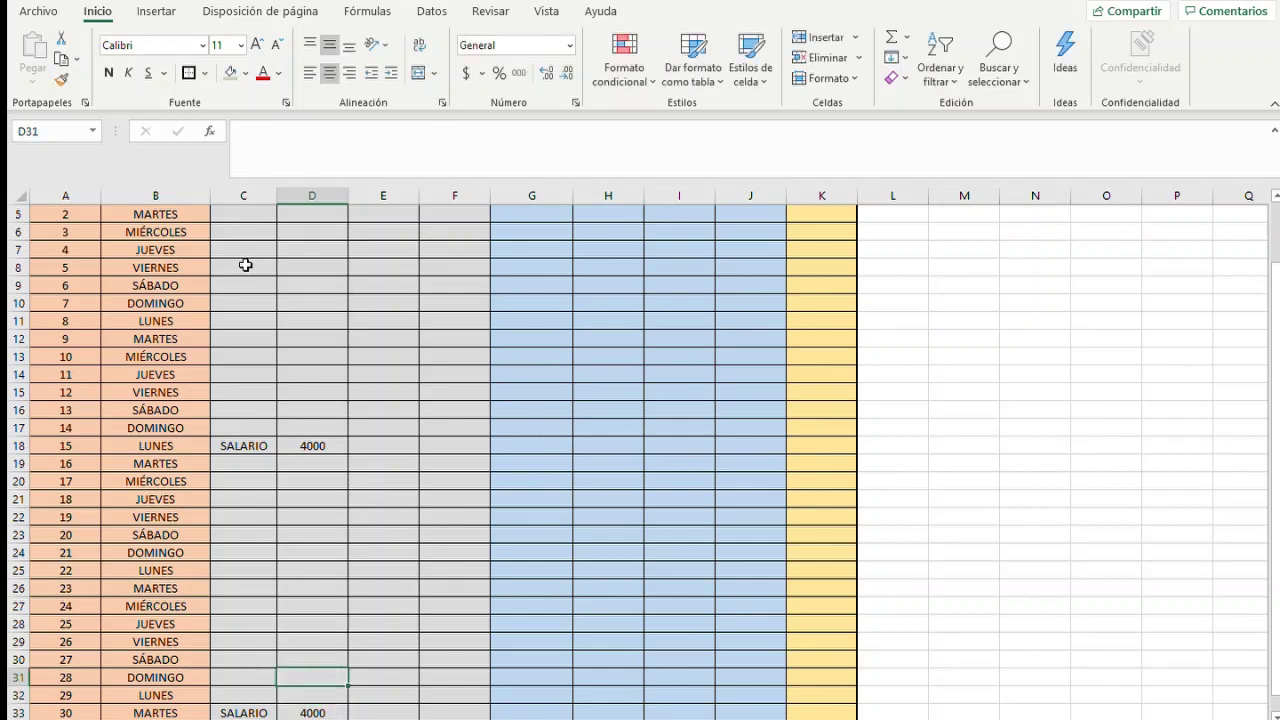
{"action": "key", "text": "Up"}
{"action": "key", "text": "Up"}
{"action": "key", "text": "Up"}
{"action": "key", "text": "Up"}
{"action": "key", "text": "Up"}
{"action": "key", "text": "Right"}
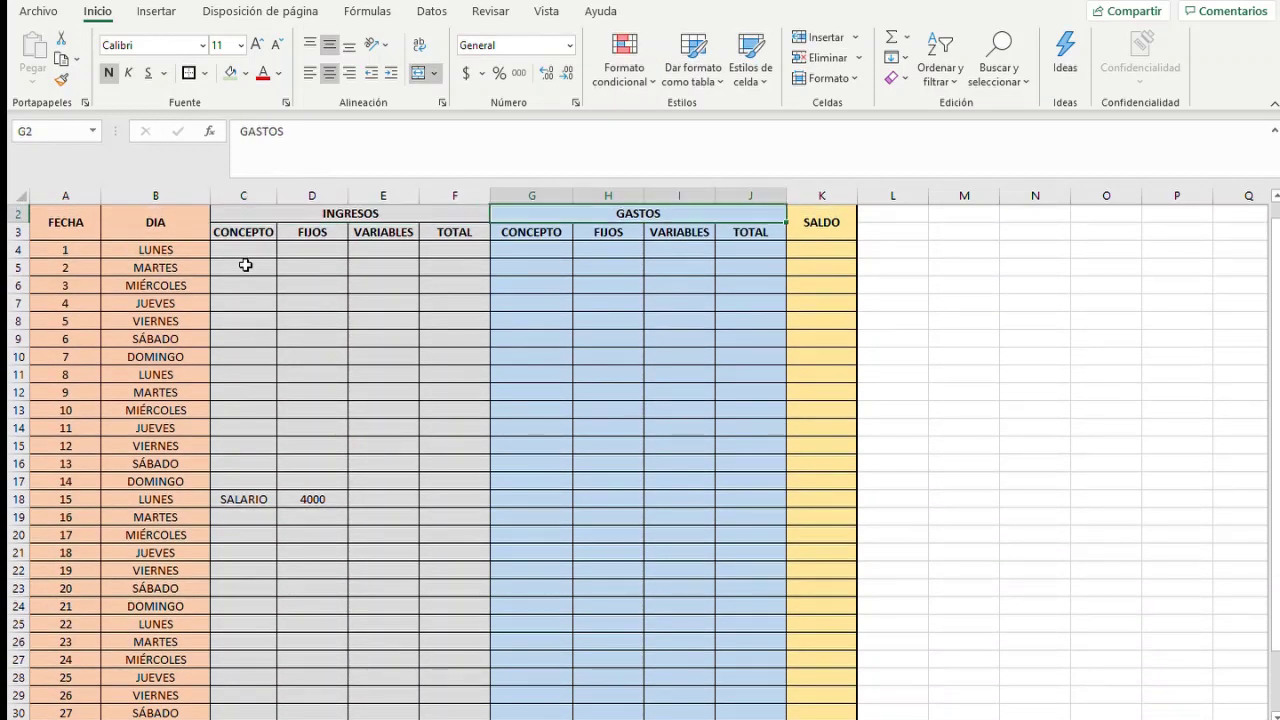
{"action": "key", "text": "Left"}
{"action": "key", "text": "Down"}
{"action": "key", "text": "Down"}
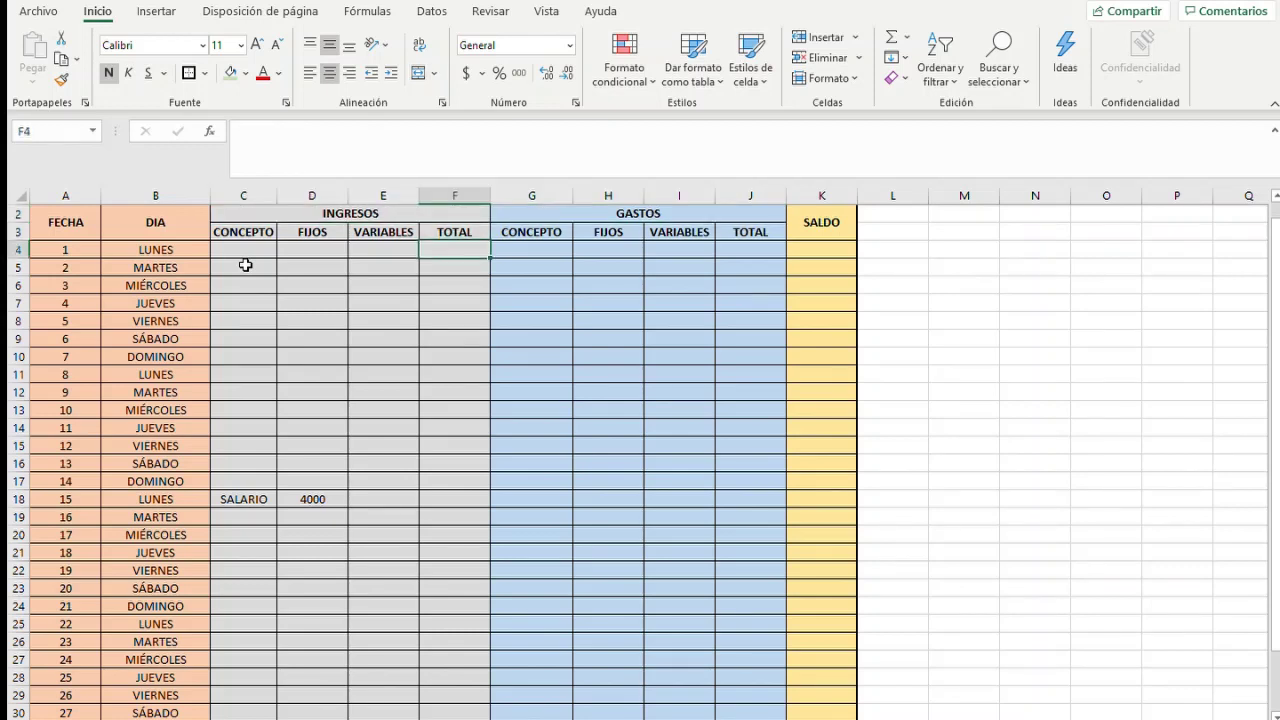
{"action": "key", "text": "Left"}
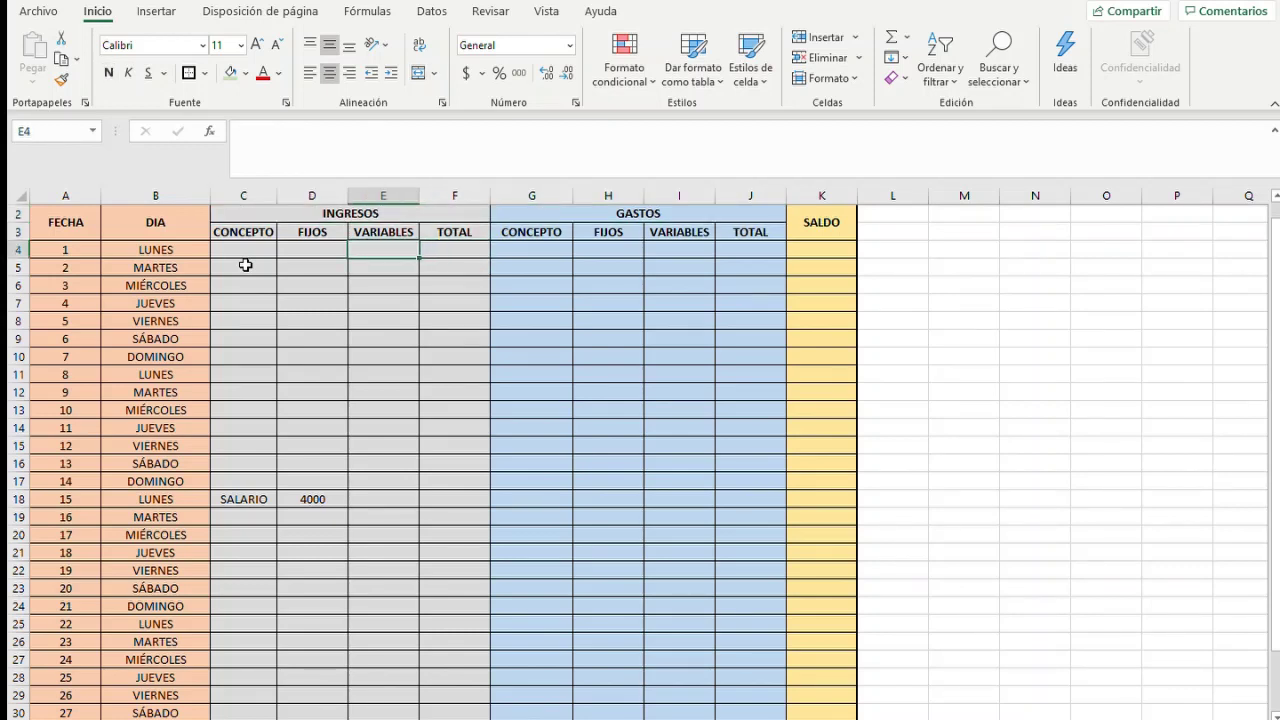
{"action": "key", "text": "Left"}
{"action": "key", "text": "Left"}
{"action": "key", "text": "Right"}
{"action": "key", "text": "Right"}
{"action": "key", "text": "Down"}
{"action": "key", "text": "Down"}
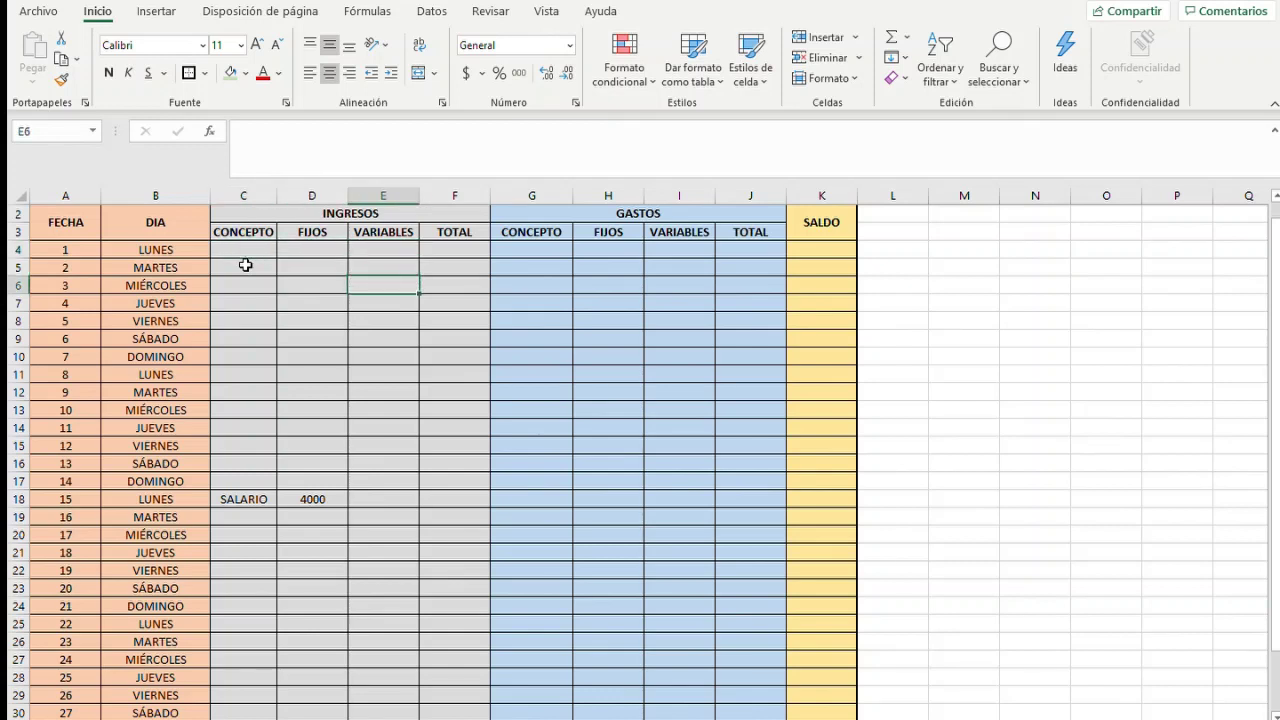
{"action": "key", "text": "Down"}
{"action": "key", "text": "Down"}
{"action": "key", "text": "Down"}
{"action": "key", "text": "Down"}
{"action": "key", "text": "Down"}
{"action": "key", "text": "Up"}
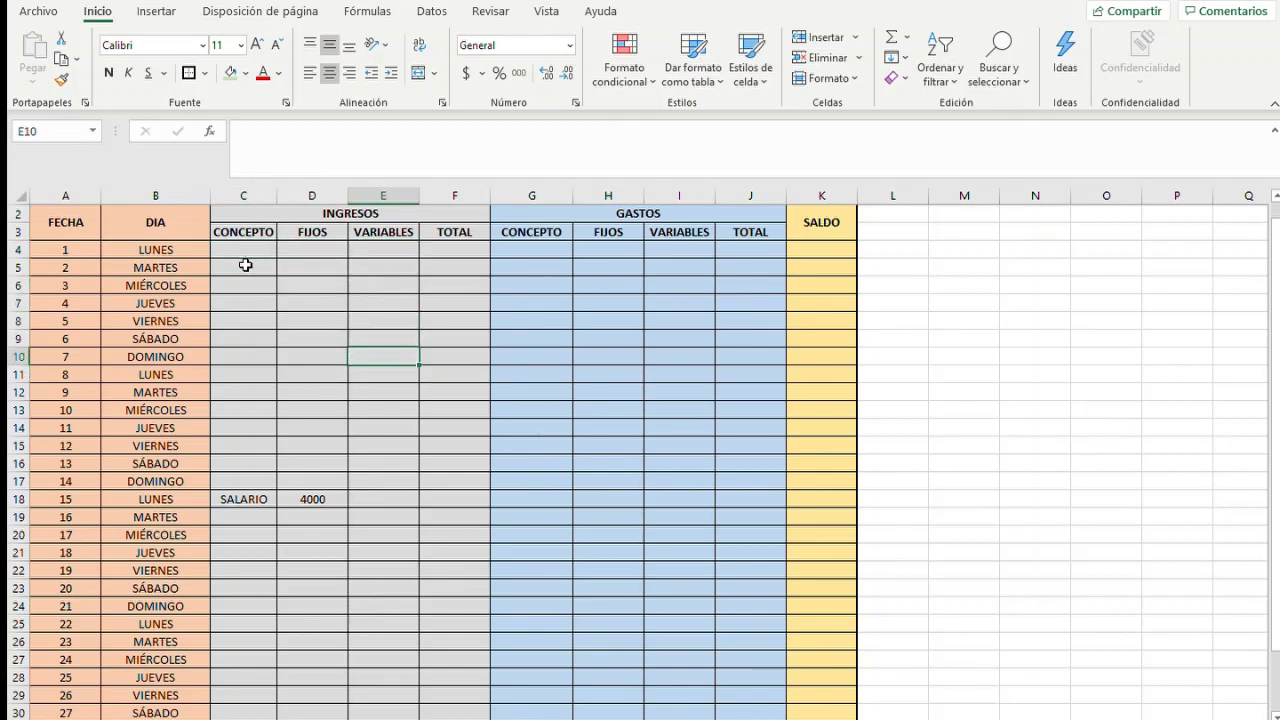
{"action": "type", "text": "VENTA"}
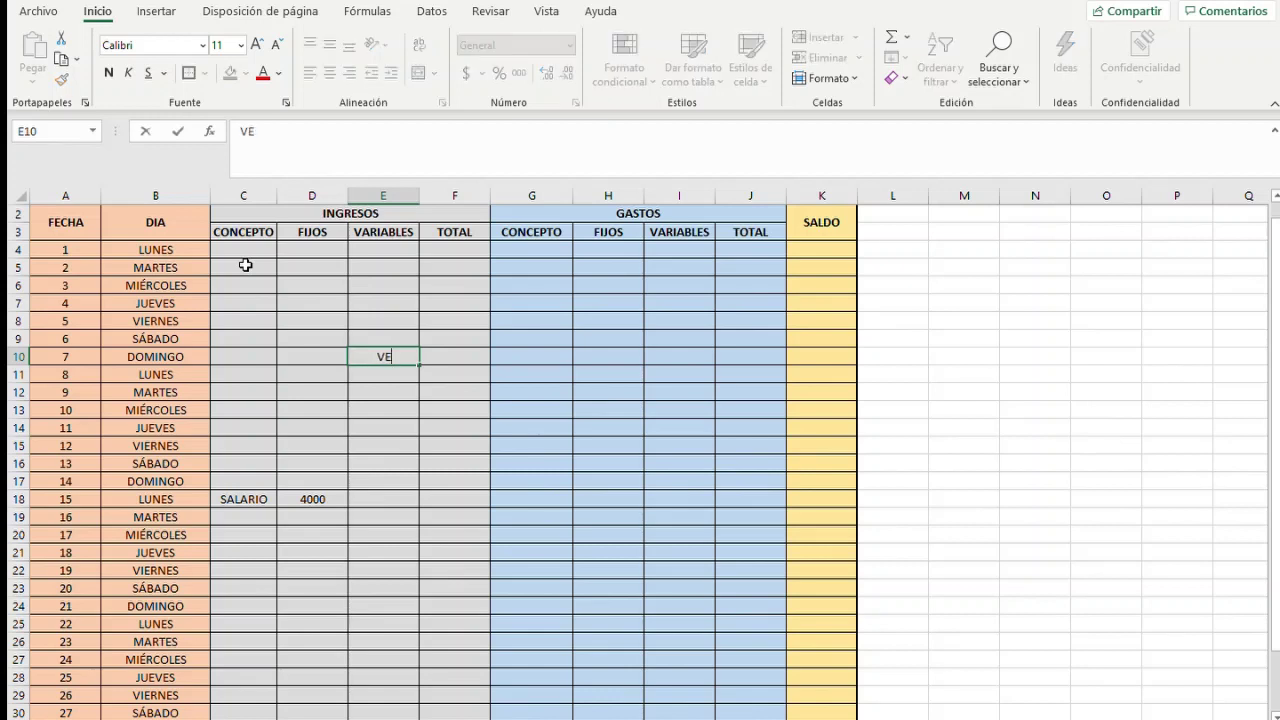
{"action": "key", "text": "BackSpace"}
{"action": "key", "text": "BackSpace"}
{"action": "key", "text": "BackSpace"}
{"action": "key", "text": "BackSpace"}
{"action": "key", "text": "Escape"}
Enter VENTA DE CELULAR as the income concept for day 6 in C9 and fit column C to its contents
{"action": "key", "text": "Up"}
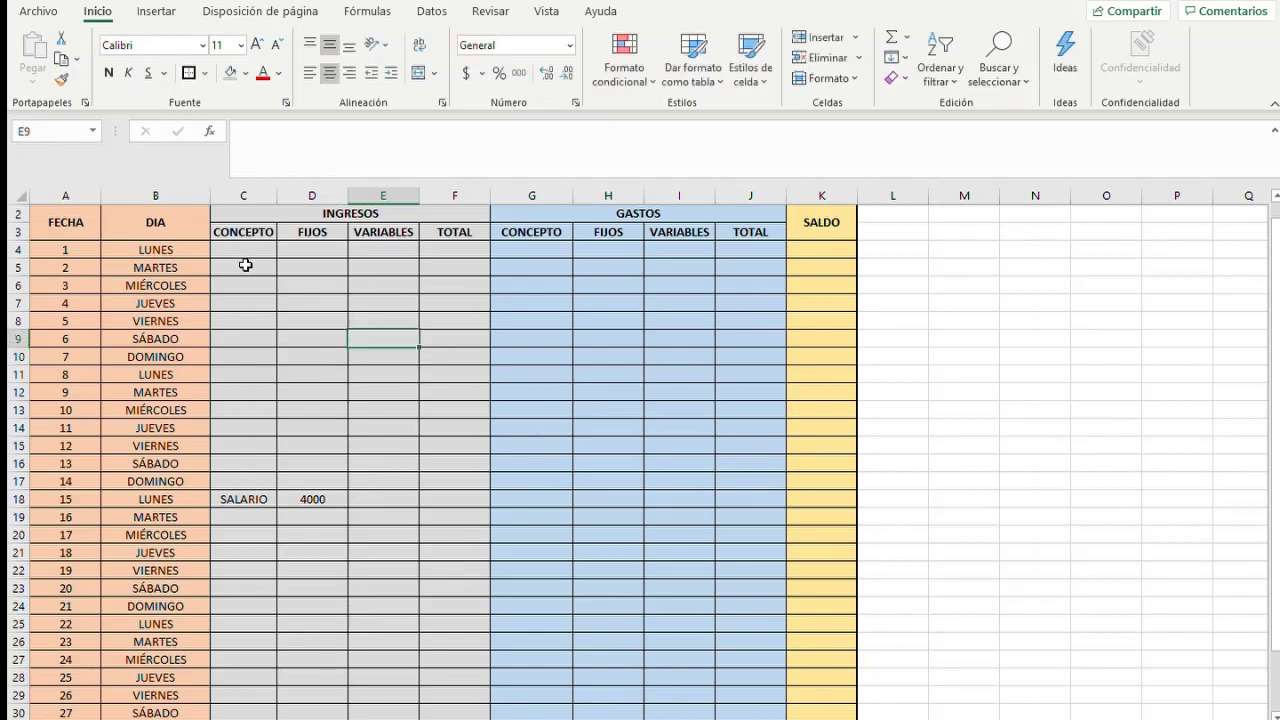
{"action": "key", "text": "Up"}
{"action": "key", "text": "Up"}
{"action": "key", "text": "Down"}
{"action": "key", "text": "Down"}
{"action": "key", "text": "Left"}
{"action": "key", "text": "Left"}
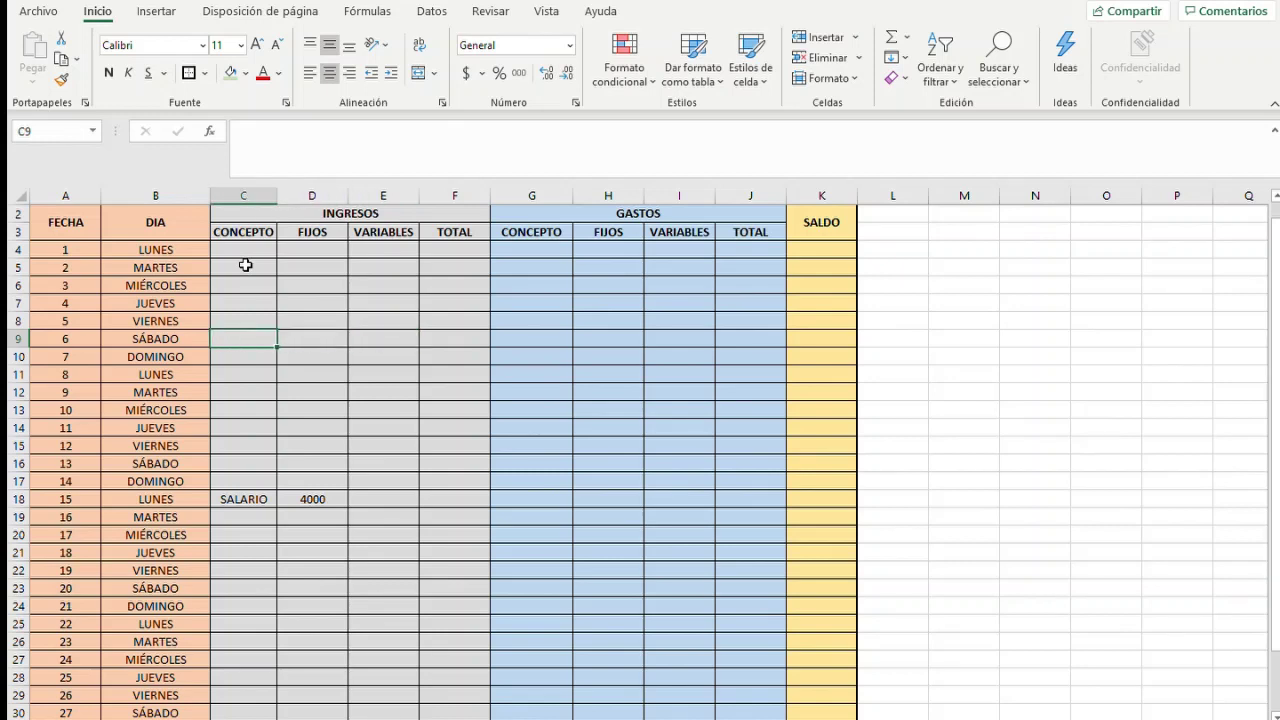
{"action": "key", "text": "Down"}
{"action": "key", "text": "Up"}
{"action": "type", "text": "VENTA"}
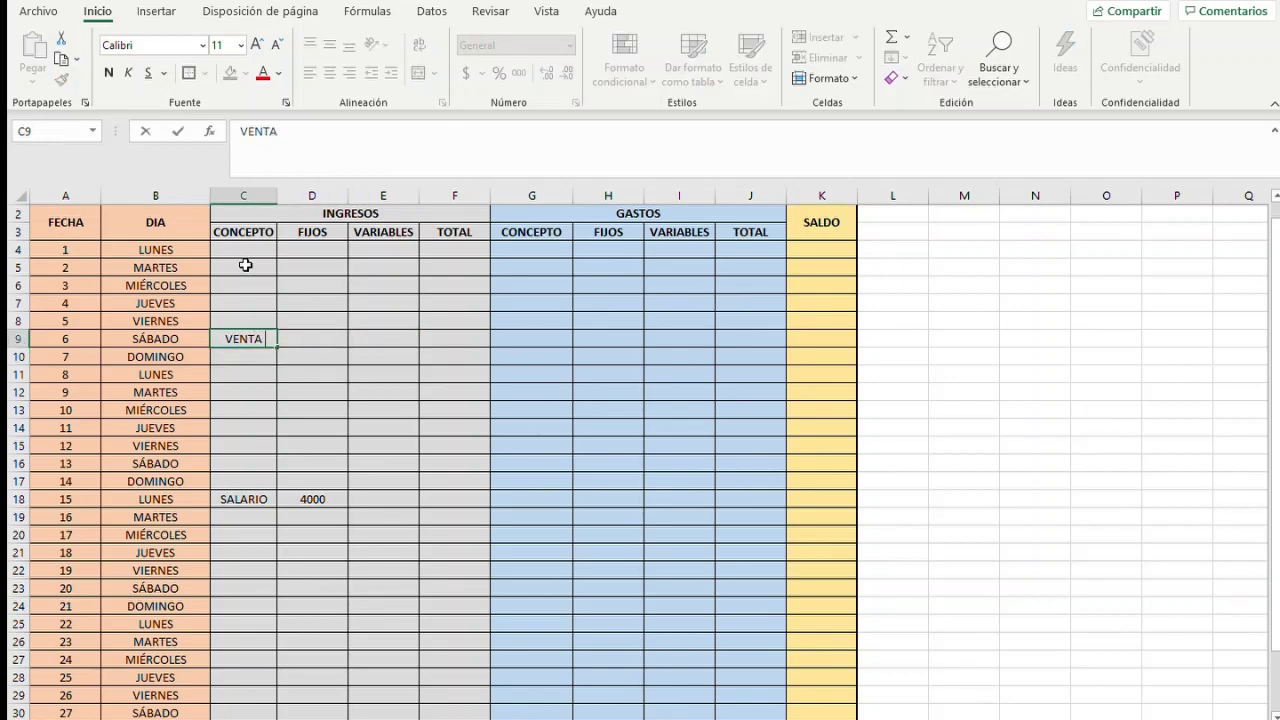
{"action": "type", "text": " DE CELULAR"}
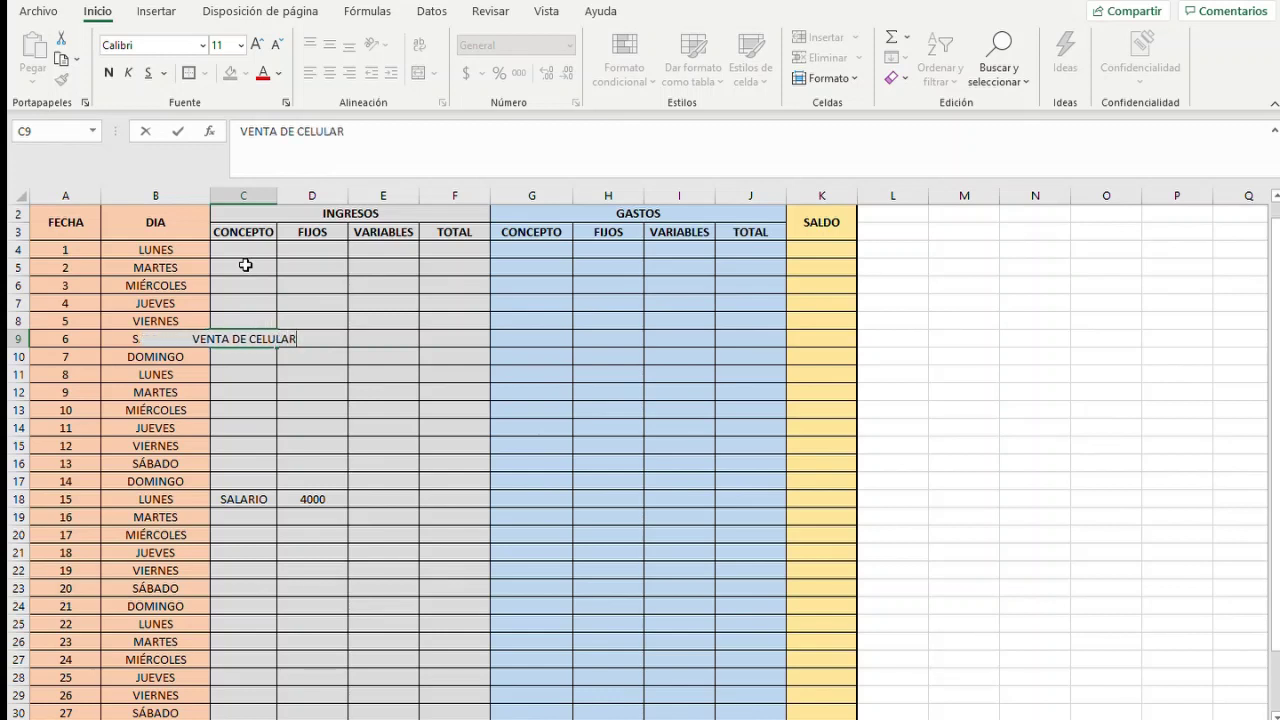
{"action": "key", "text": "ctrl+Return"}
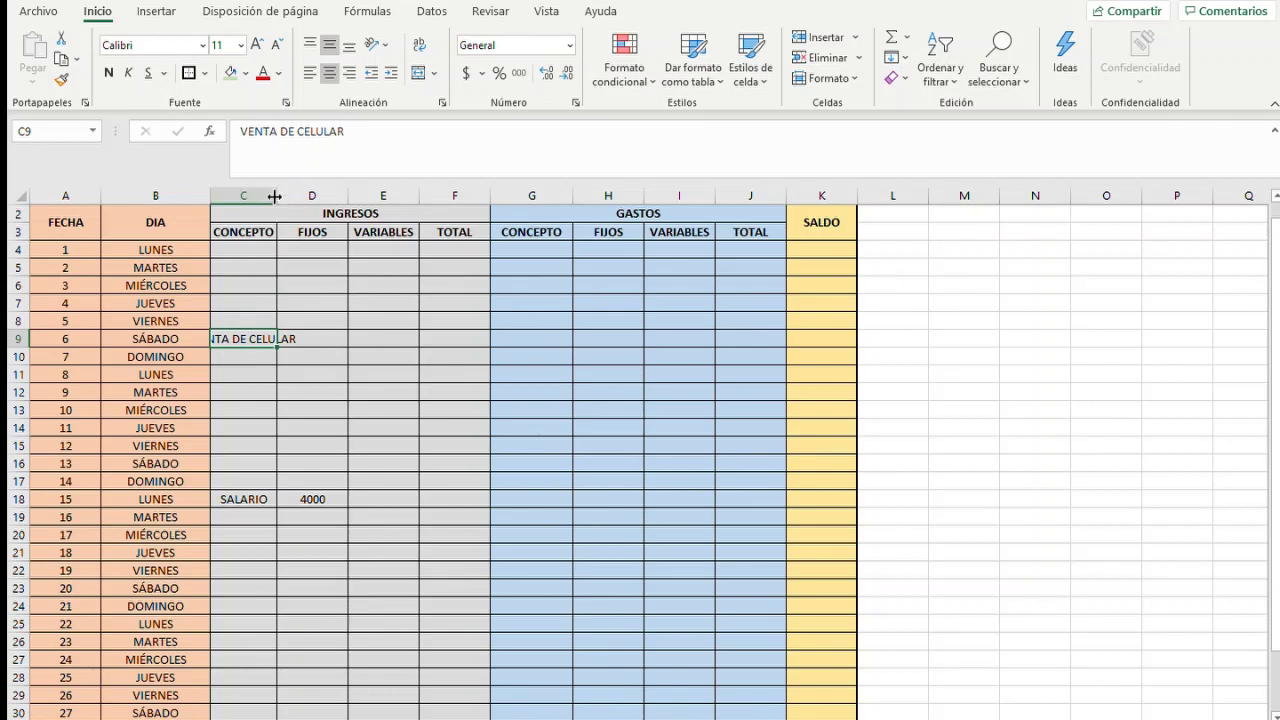
{"action": "double_click", "coordinate": [279, 203]}
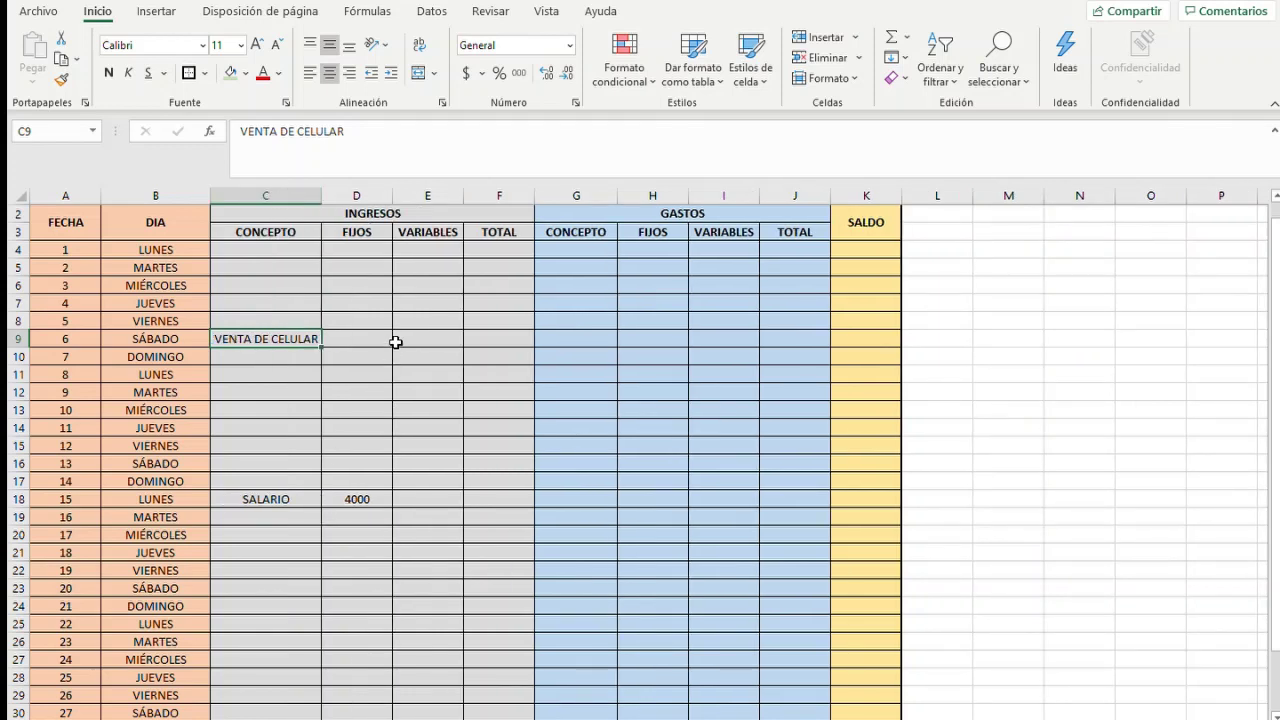
Enter 2000 as the variable income for the cell phone sale on day 6 in E9
{"action": "left_click", "coordinate": [411, 336]}
{"action": "left_click", "coordinate": [257, 338]}
{"action": "key", "text": "Right"}
{"action": "key", "text": "Right"}
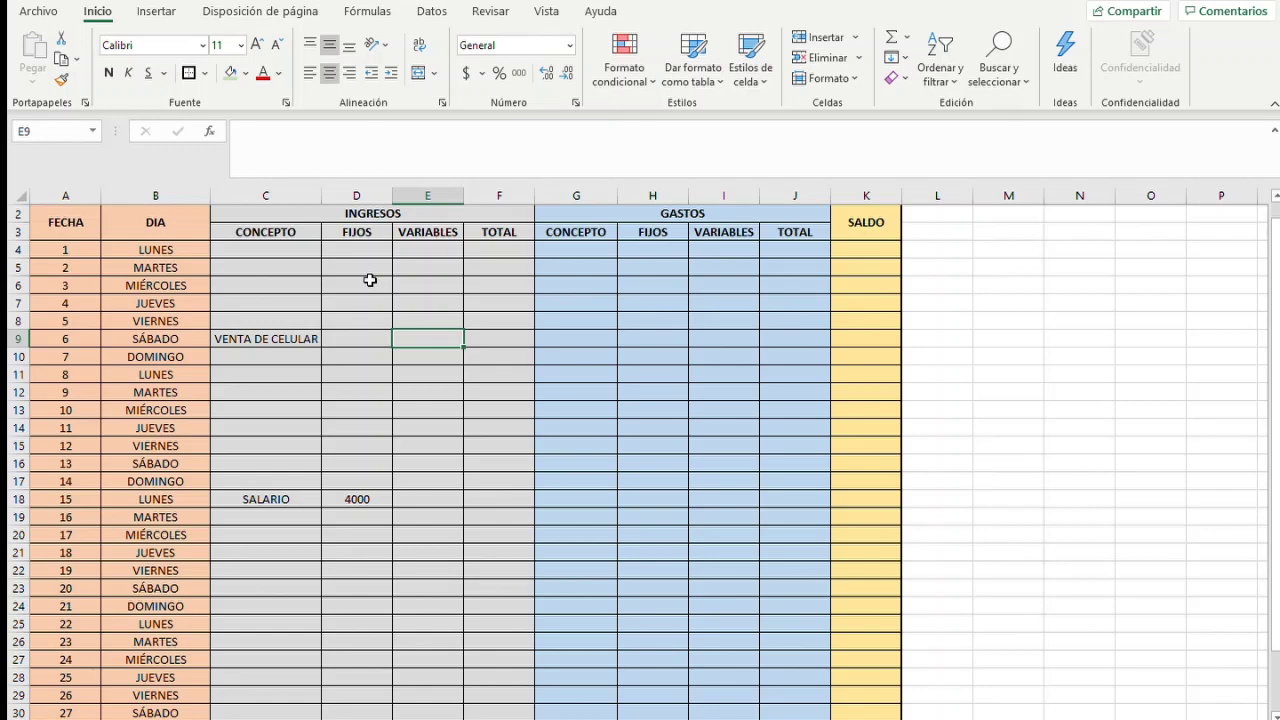
{"action": "type", "text": "2000"}
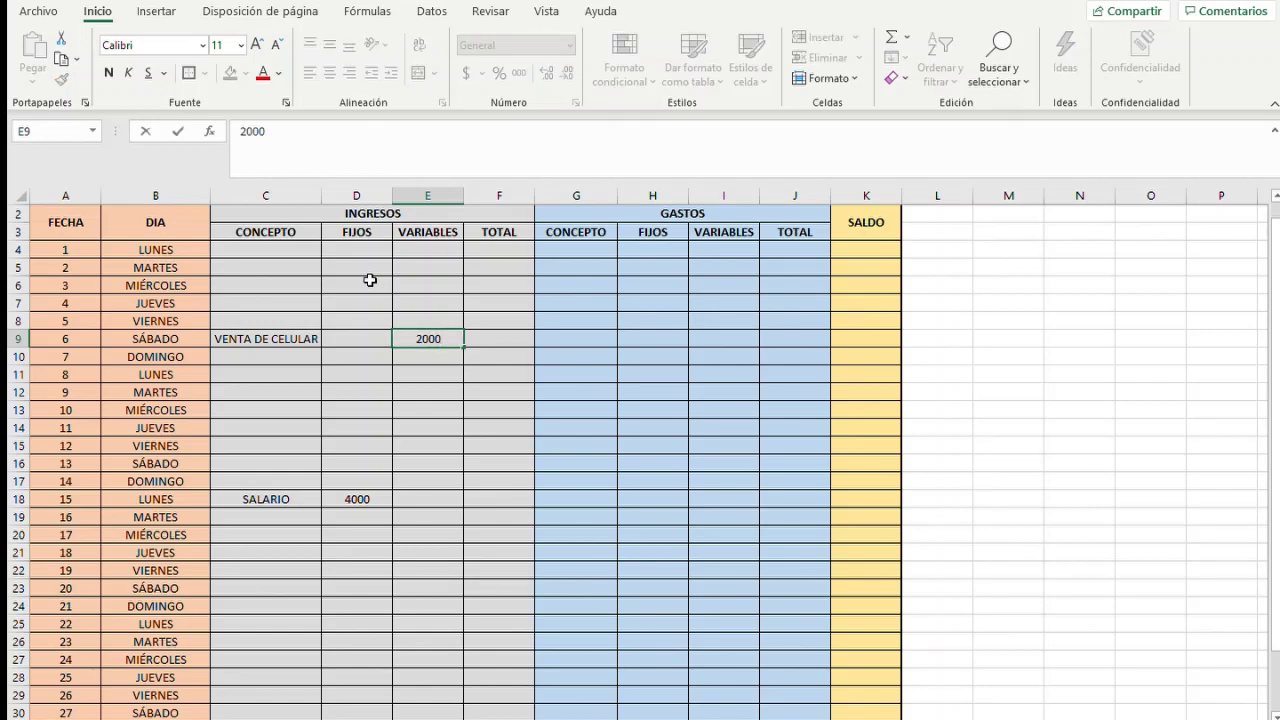
{"action": "key", "text": "Return"}
{"action": "key", "text": "Down"}
{"action": "key", "text": "Down"}
{"action": "key", "text": "Down"}
{"action": "key", "text": "Left"}
{"action": "key", "text": "Left"}
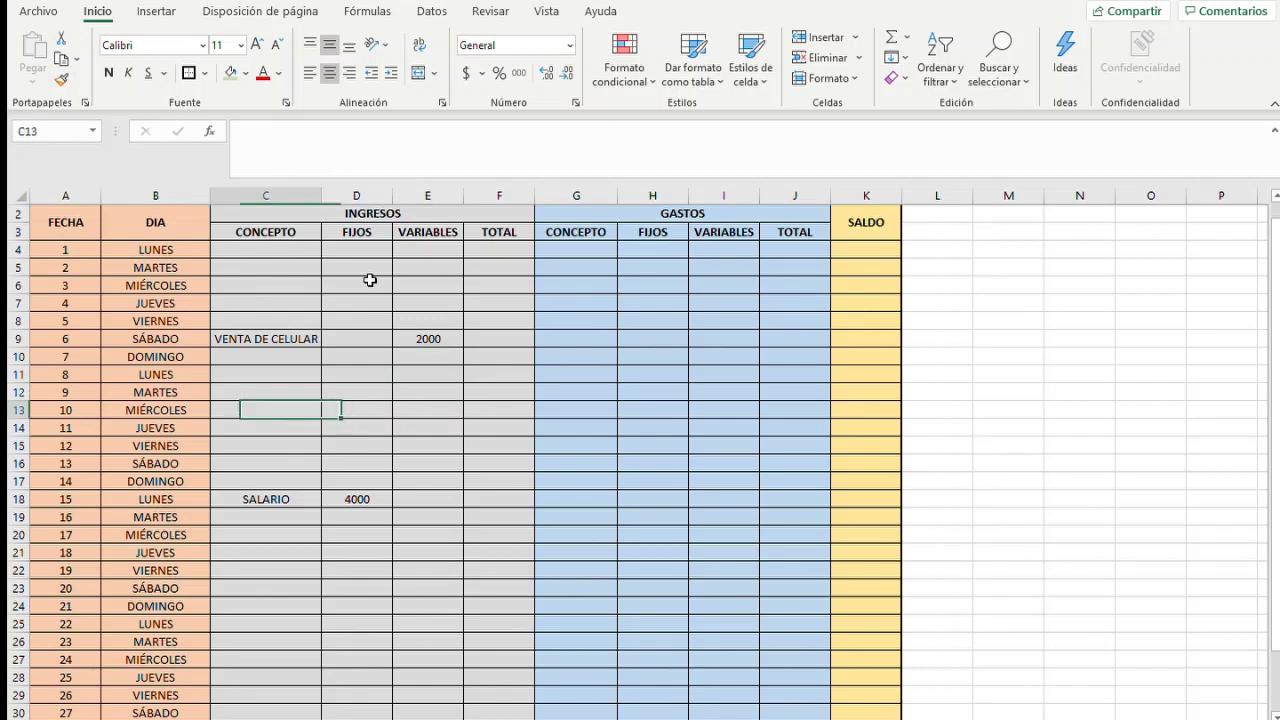
{"action": "key", "text": "Down"}
{"action": "key", "text": "Down"}
{"action": "key", "text": "Down"}
{"action": "key", "text": "Down"}
{"action": "key", "text": "Down"}
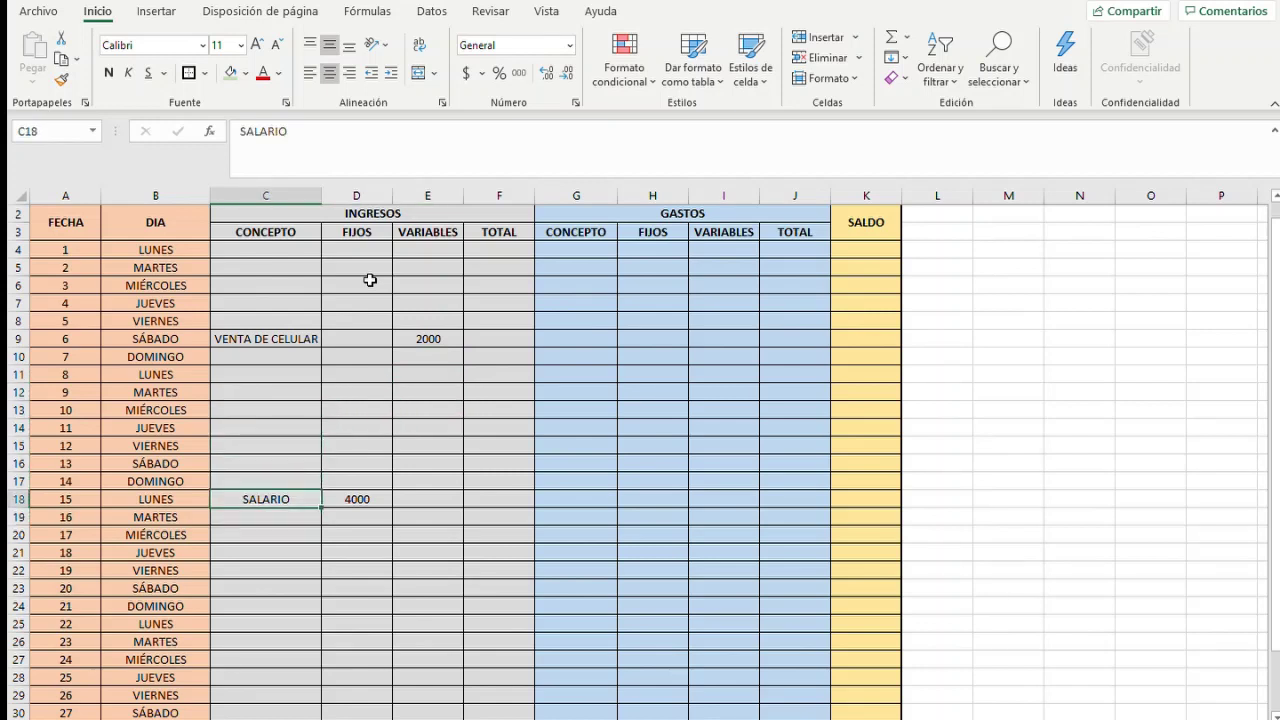
{"action": "key", "text": "Up"}
{"action": "key", "text": "Up"}
{"action": "key", "text": "Up"}
{"action": "key", "text": "Up"}
{"action": "key", "text": "Up"}
{"action": "key", "text": "Up"}
{"action": "key", "text": "Up"}
{"action": "key", "text": "Up"}
{"action": "key", "text": "Right"}
{"action": "key", "text": "Right"}
{"action": "key", "text": "Right"}
{"action": "key", "text": "Right"}
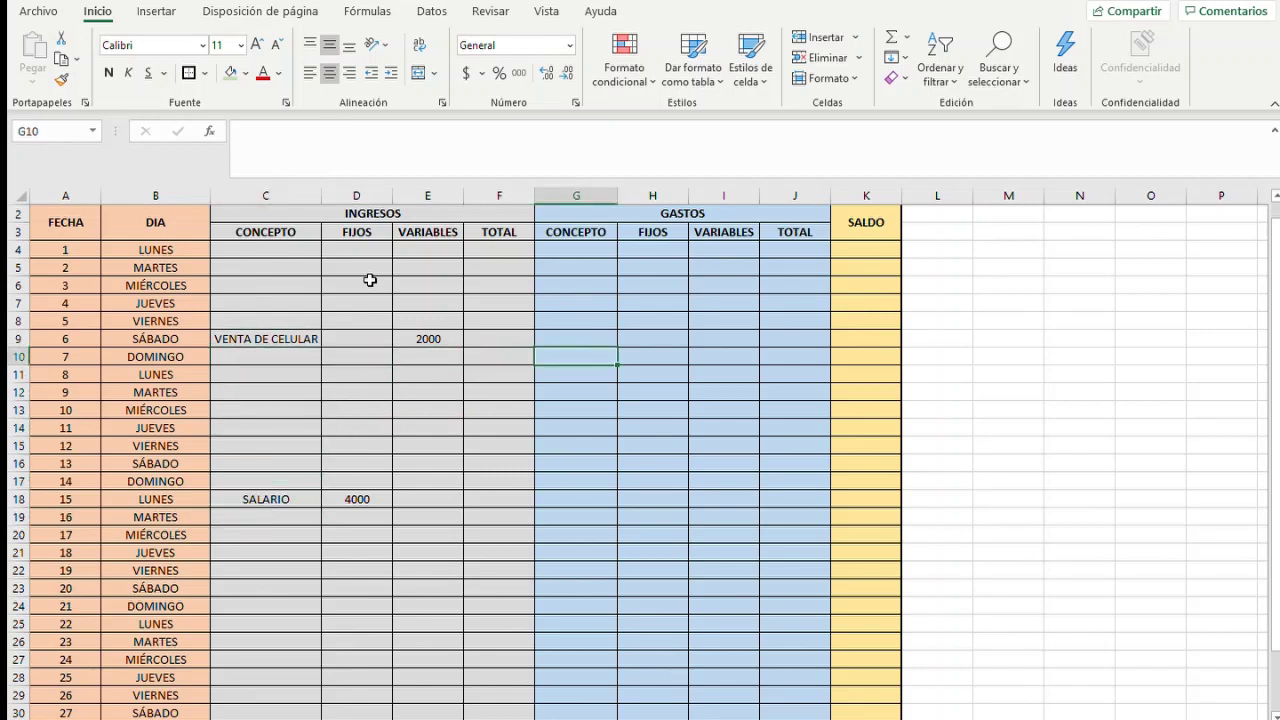
{"action": "key", "text": "Up"}
{"action": "key", "text": "Up"}
{"action": "key", "text": "Up"}
{"action": "key", "text": "Up"}
{"action": "key", "text": "Down"}
{"action": "key", "text": "Down"}
{"action": "key", "text": "Down"}
{"action": "key", "text": "Down"}
{"action": "key", "text": "Down"}
{"action": "key", "text": "Down"}
{"action": "key", "text": "Down"}
{"action": "key", "text": "Down"}
{"action": "key", "text": "Down"}
{"action": "key", "text": "Down"}
{"action": "key", "text": "Down"}
{"action": "key", "text": "Down"}
{"action": "key", "text": "Down"}
{"action": "key", "text": "Left"}
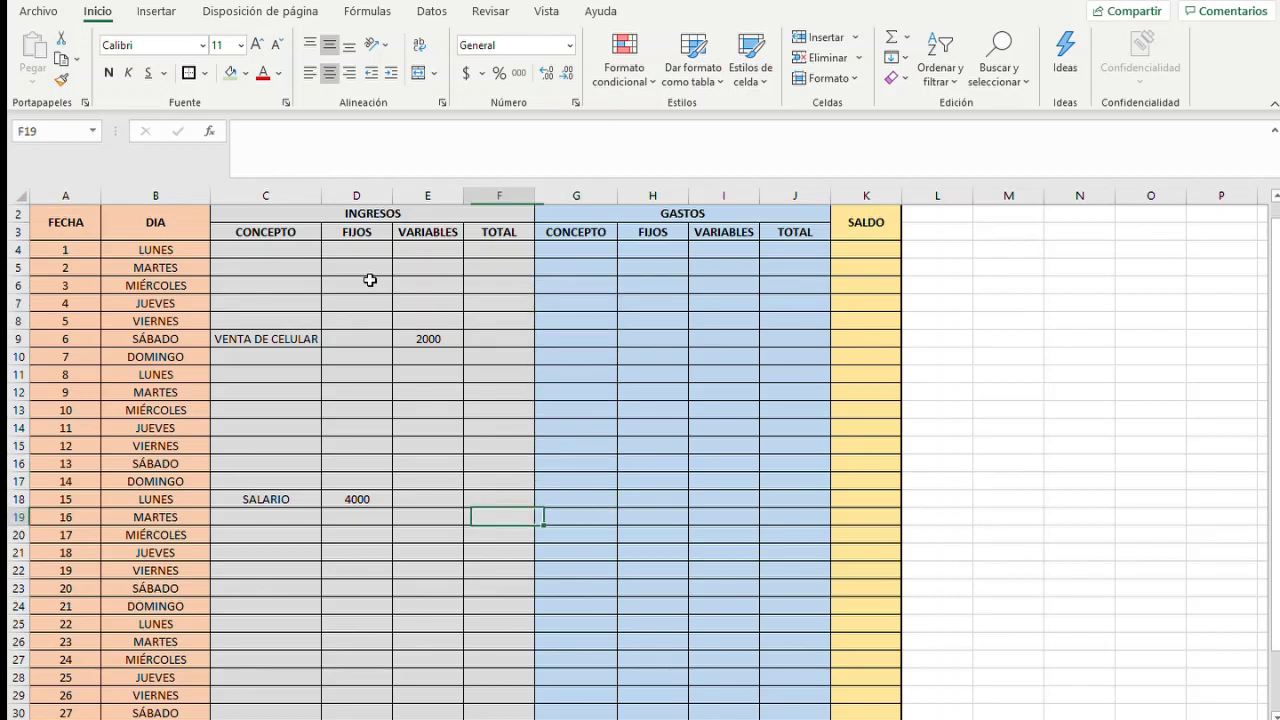
{"action": "key", "text": "Left"}
{"action": "key", "text": "Up"}
{"action": "key", "text": "Up"}
{"action": "key", "text": "Up"}
{"action": "key", "text": "Up"}
{"action": "key", "text": "Up"}
{"action": "key", "text": "Up"}
{"action": "key", "text": "Up"}
{"action": "key", "text": "Up"}
{"action": "key", "text": "Up"}
{"action": "key", "text": "Up"}
{"action": "key", "text": "Up"}
{"action": "key", "text": "Right"}
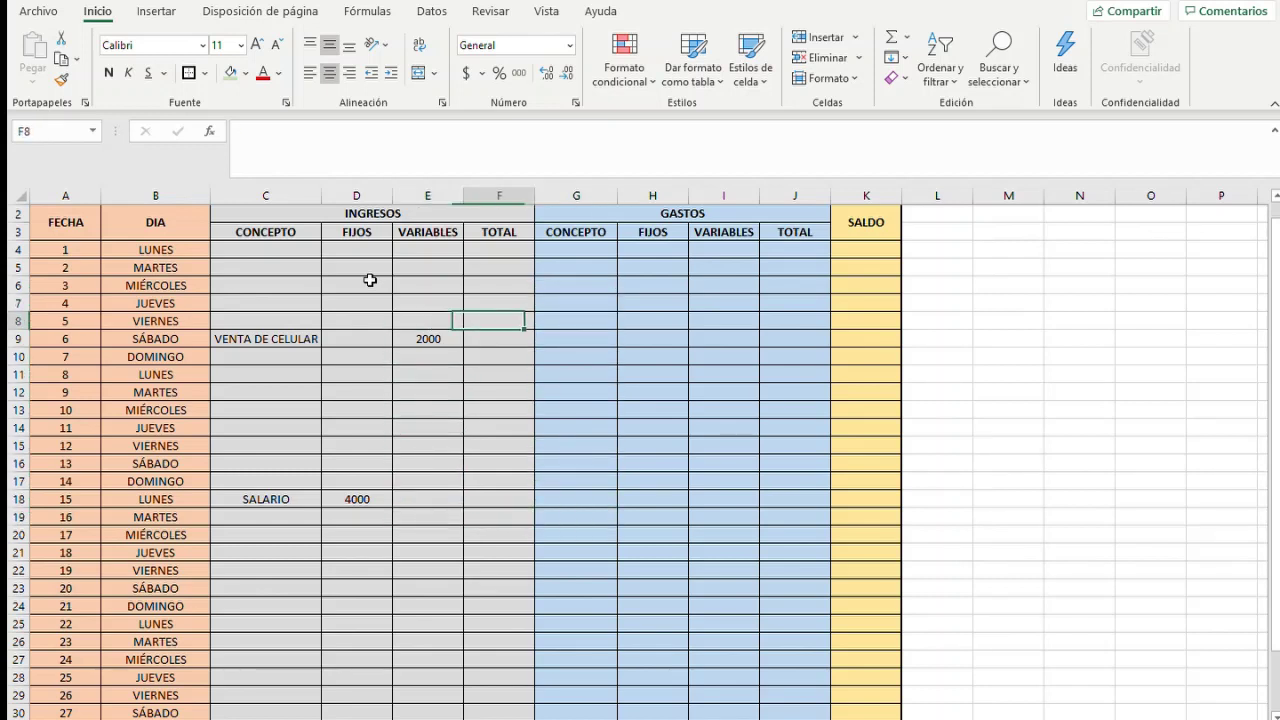
{"action": "key", "text": "Down"}
{"action": "key", "text": "Up"}
{"action": "key", "text": "Up"}
{"action": "key", "text": "Up"}
{"action": "key", "text": "Up"}
{"action": "key", "text": "Up"}
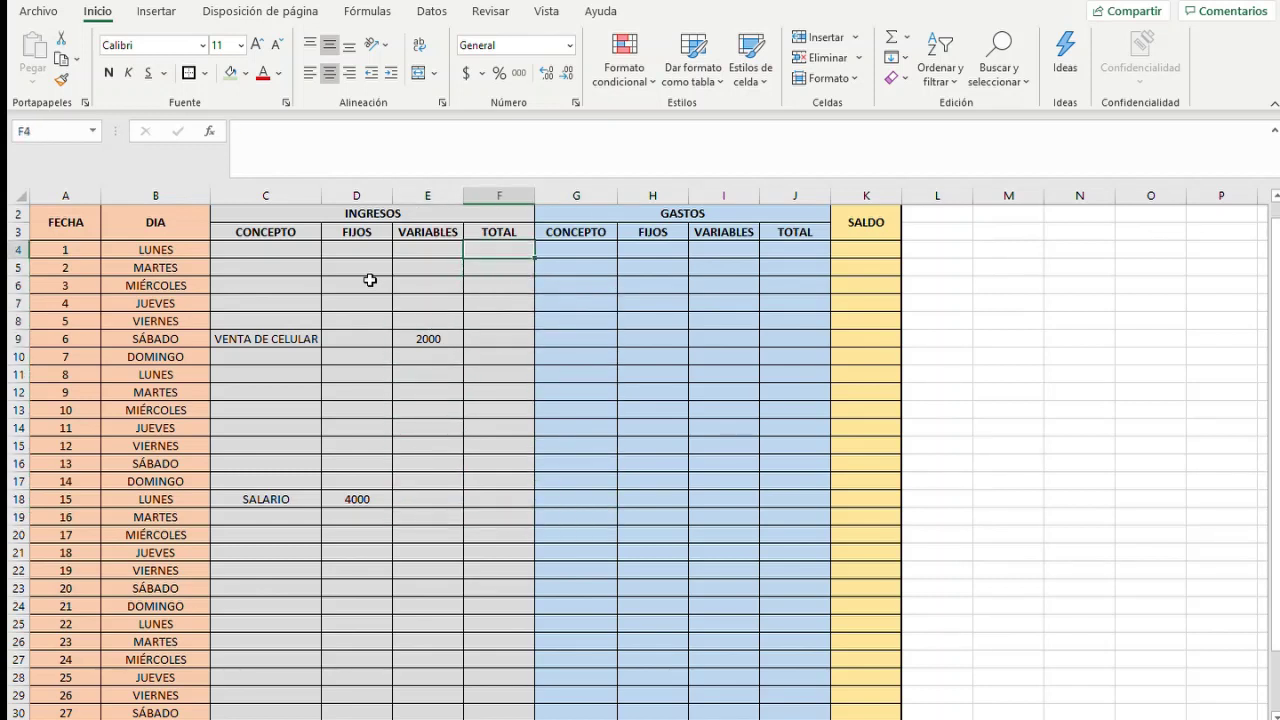
{"action": "key", "text": "Up"}
{"action": "key", "text": "Up"}
{"action": "key", "text": "Up"}
{"action": "key", "text": "Down"}
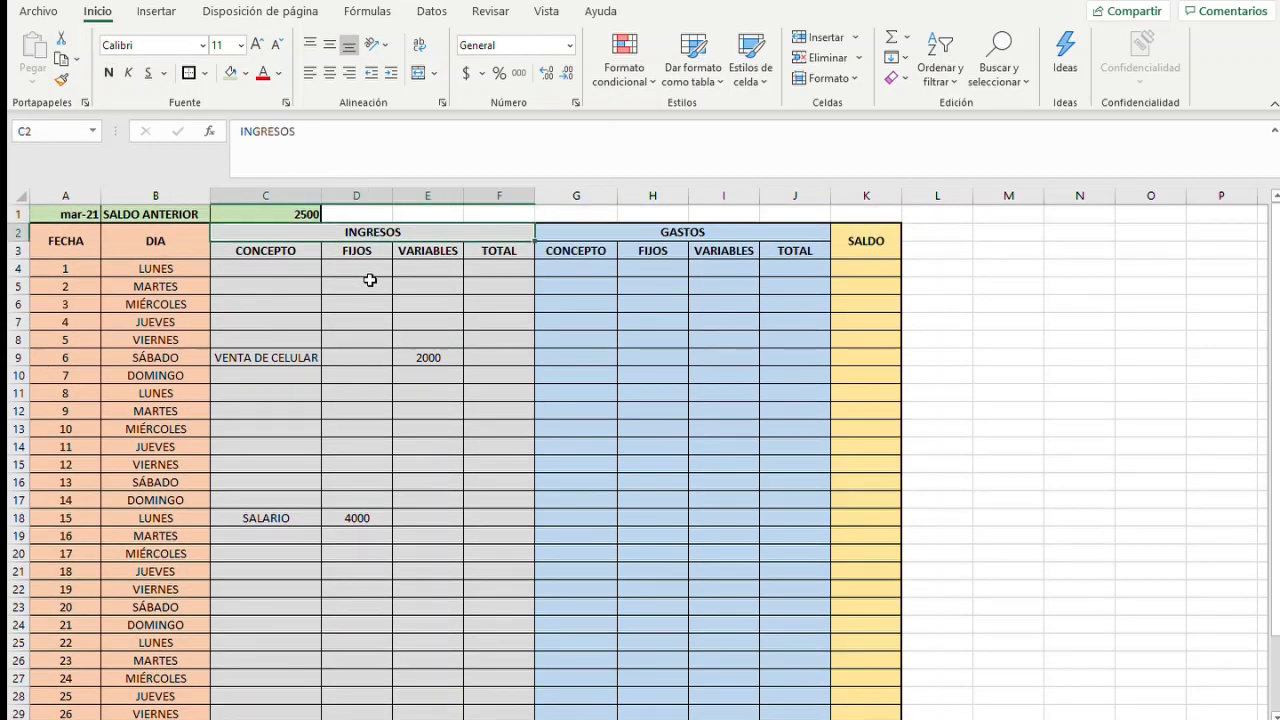
{"action": "key", "text": "Down"}
{"action": "key", "text": "Down"}
{"action": "key", "text": "Left"}
{"action": "key", "text": "Right"}
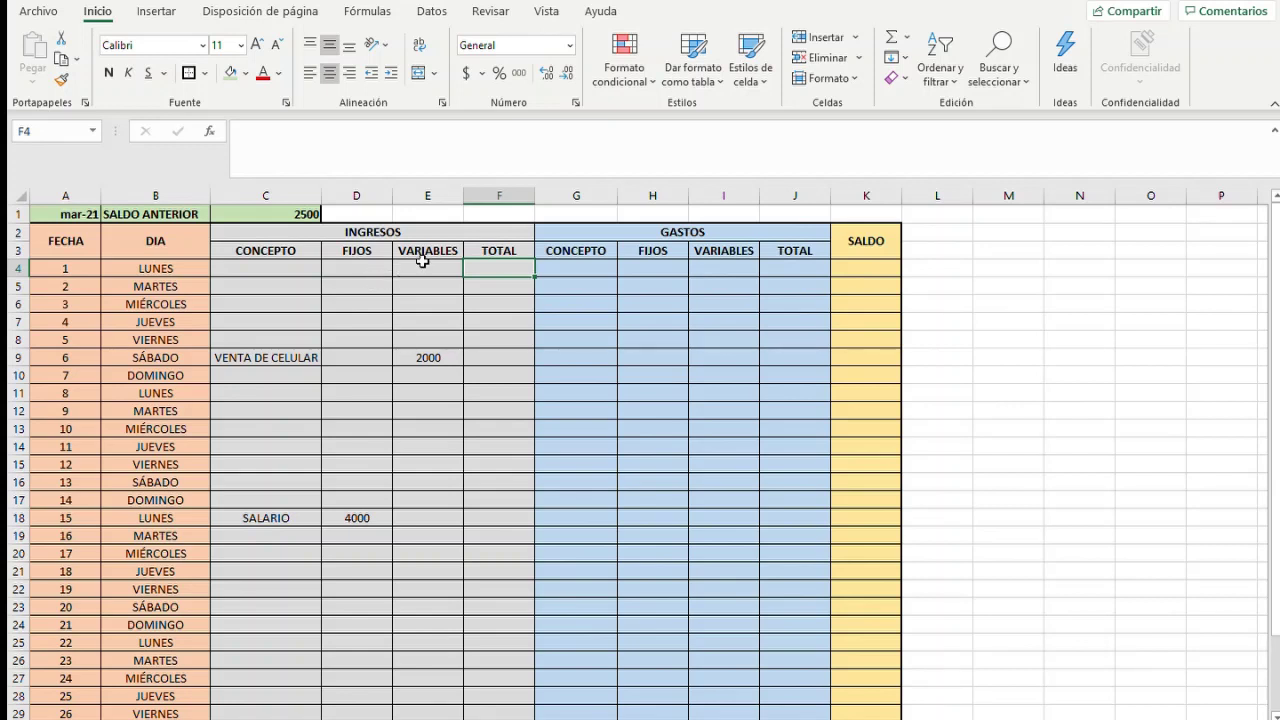
Enter the formula =D4+E4 in F4 to total the fixed and variable income for day 1
{"action": "left_click", "coordinate": [358, 271]}
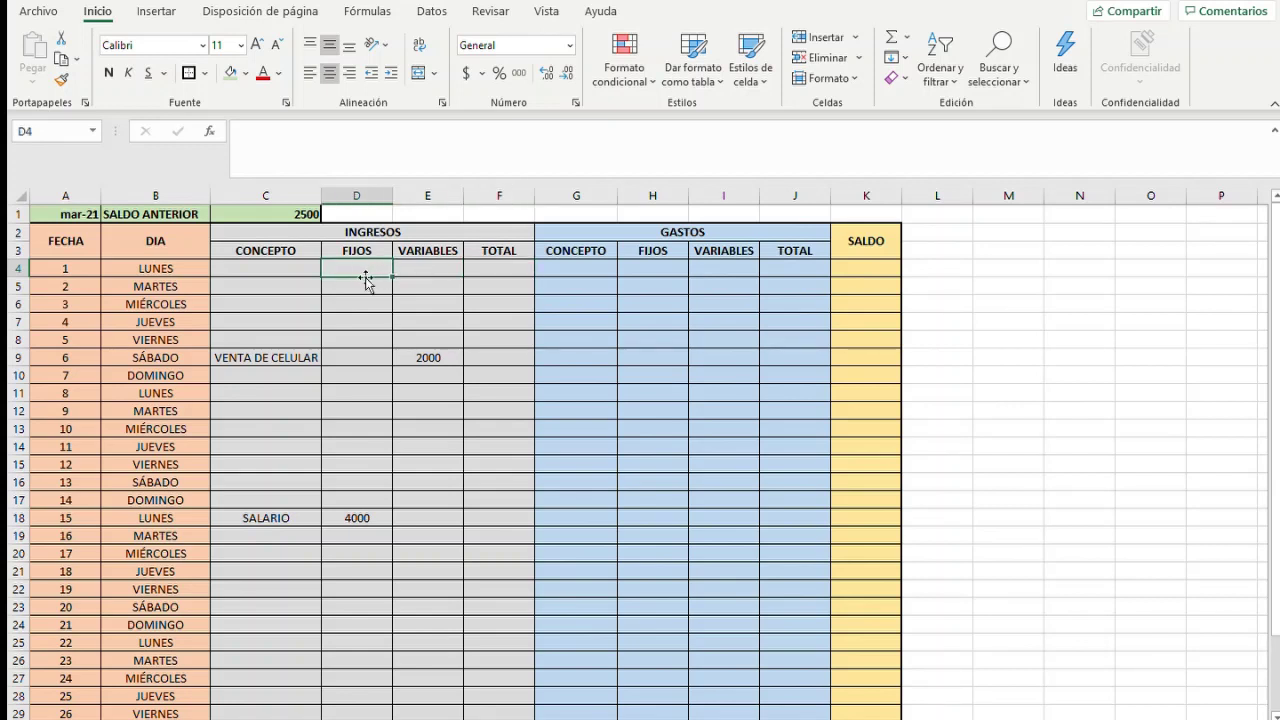
{"action": "left_click", "coordinate": [458, 271]}
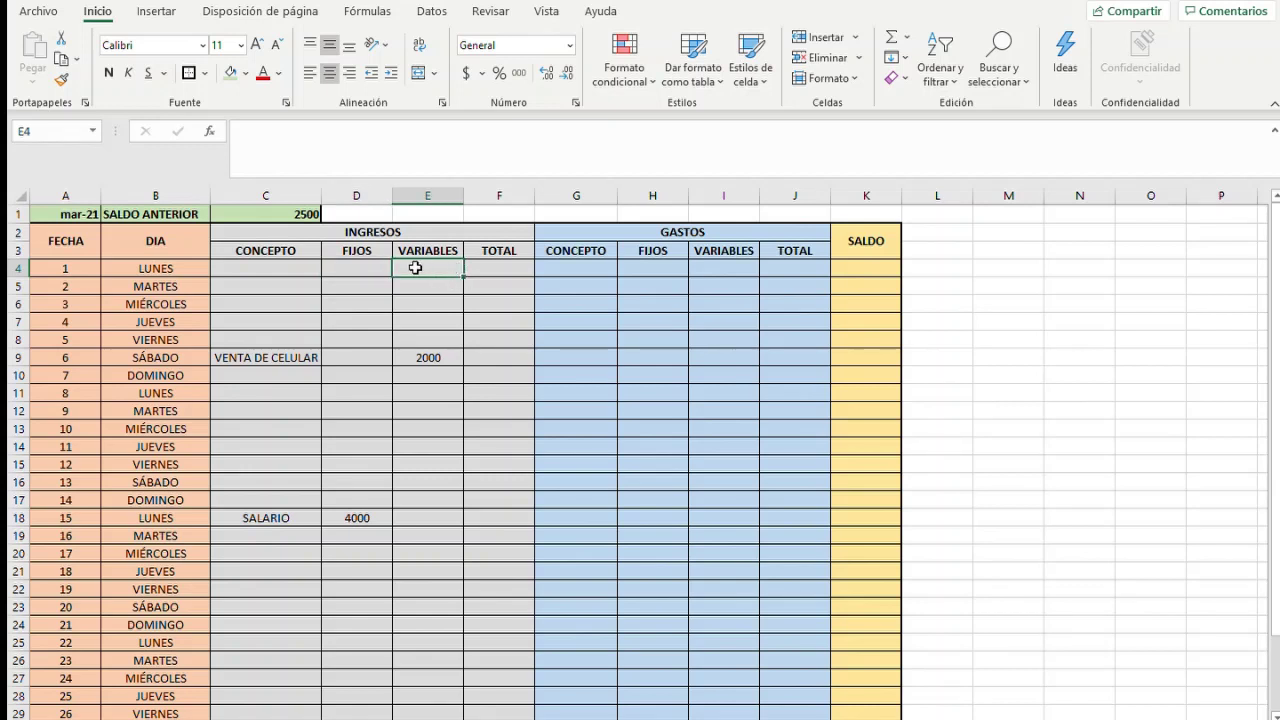
{"action": "left_click", "coordinate": [488, 270]}
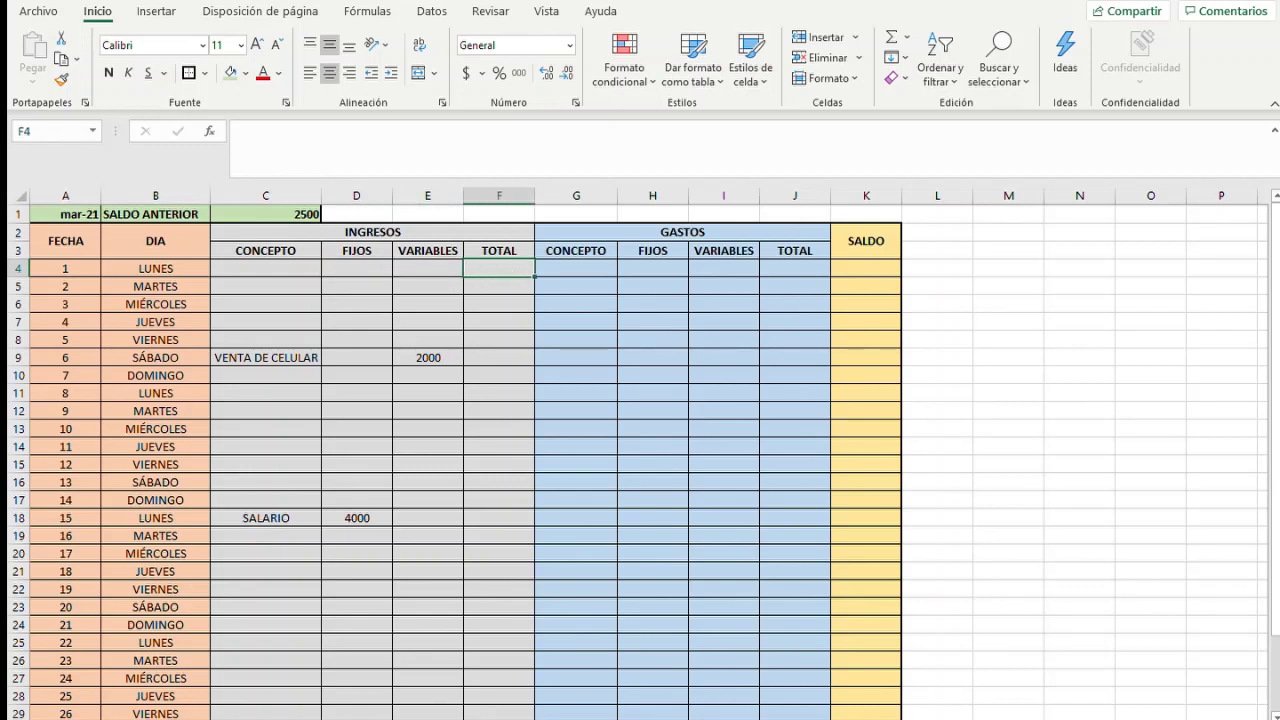
{"action": "type", "text": "="}
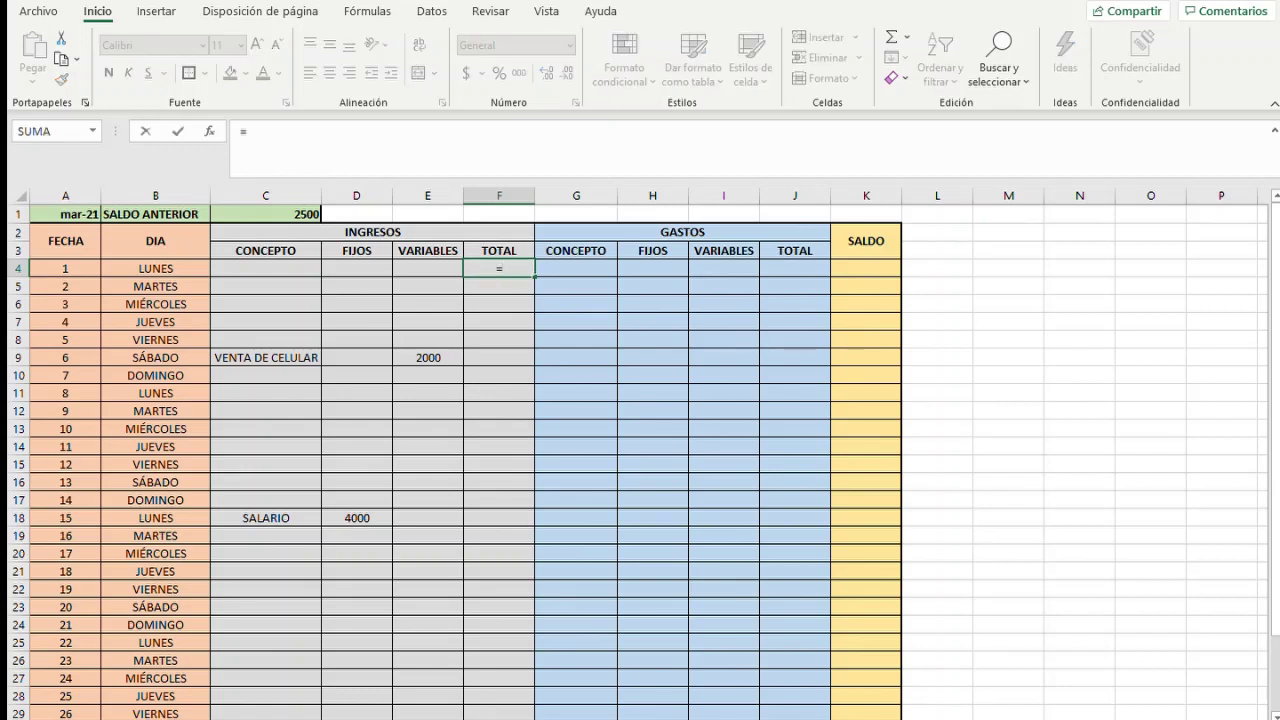
{"action": "left_click", "coordinate": [367, 265]}
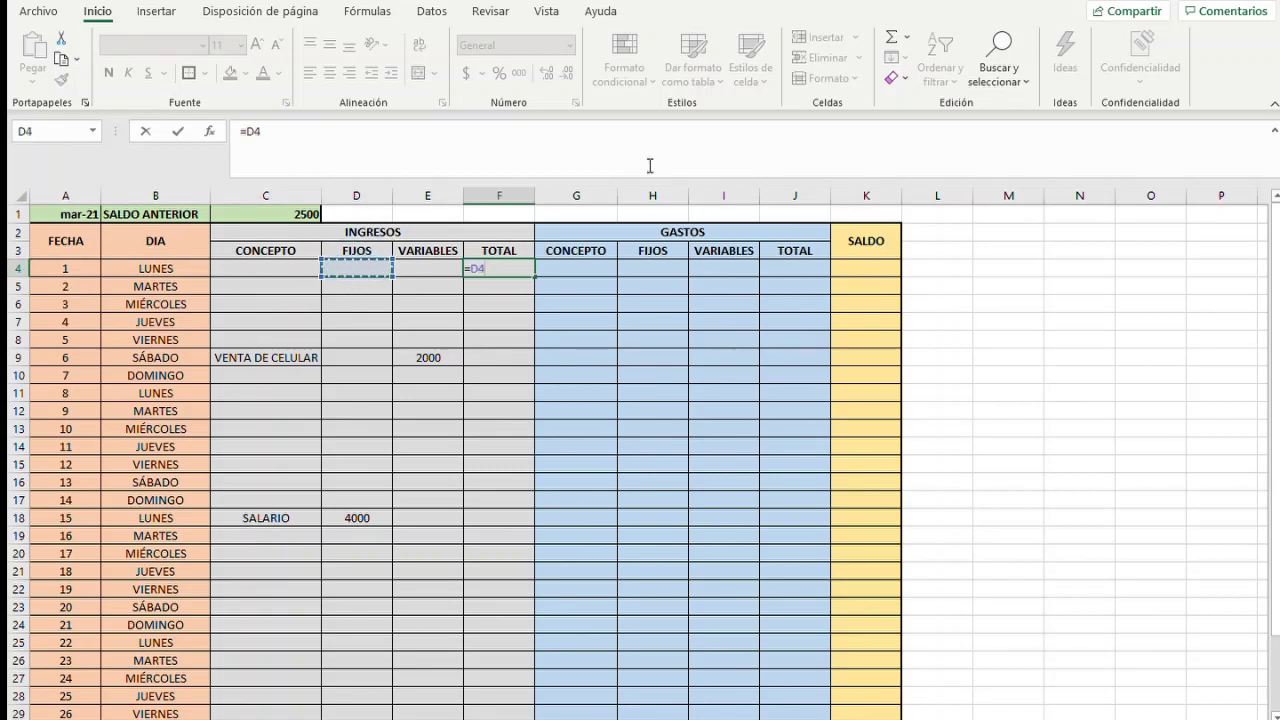
{"action": "type", "text": "+"}
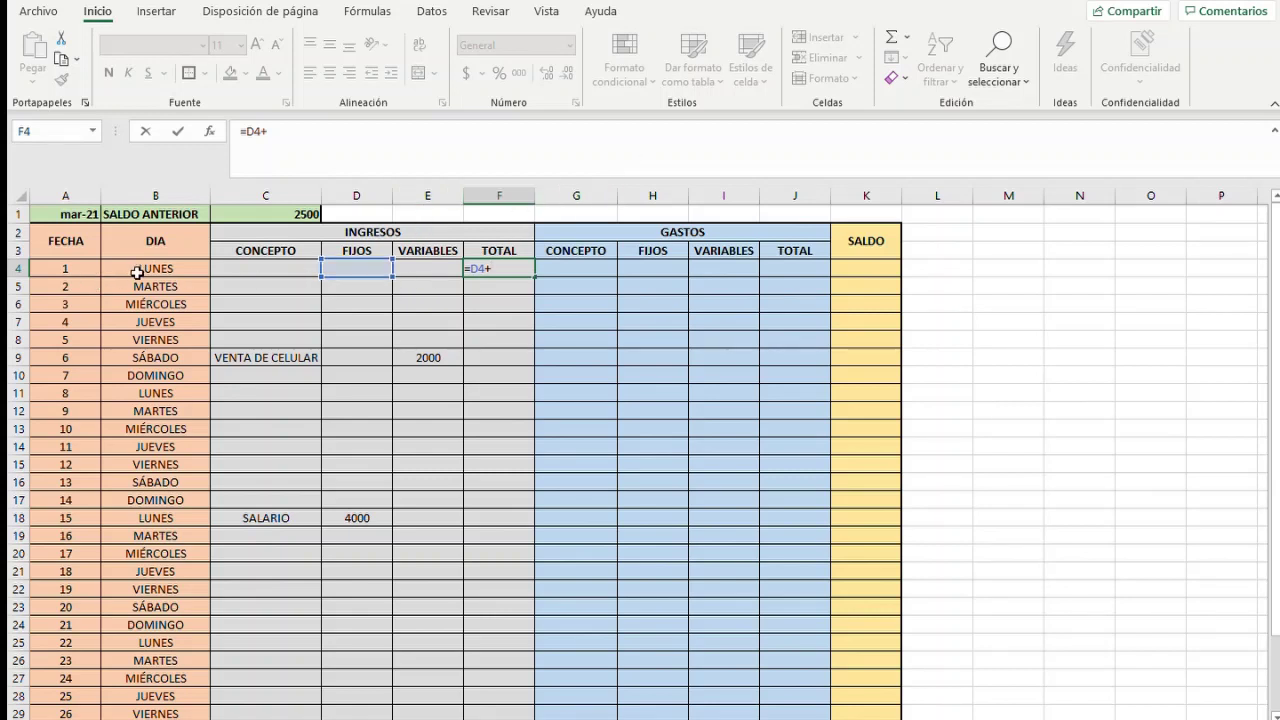
{"action": "left_click", "coordinate": [437, 266]}
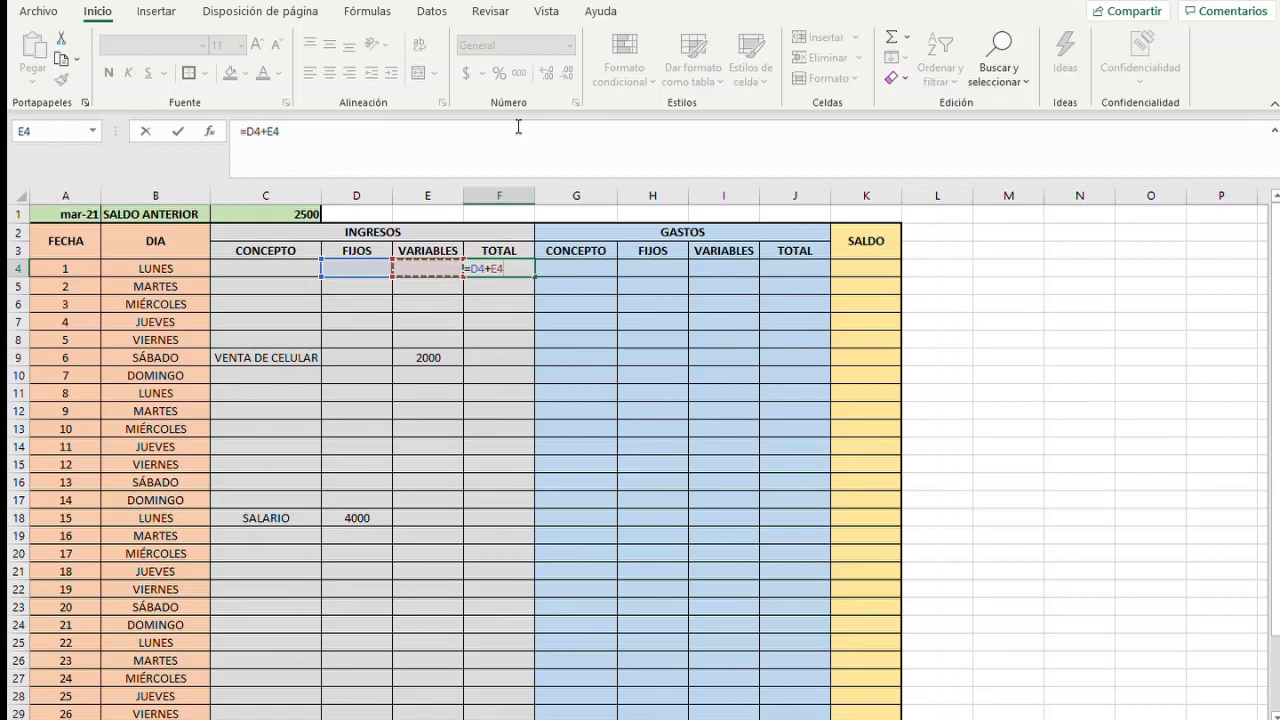
{"action": "key", "text": "Return"}
Fill the income total formula from F4 down through F34 for every day of the month
{"action": "key", "text": "Up"}
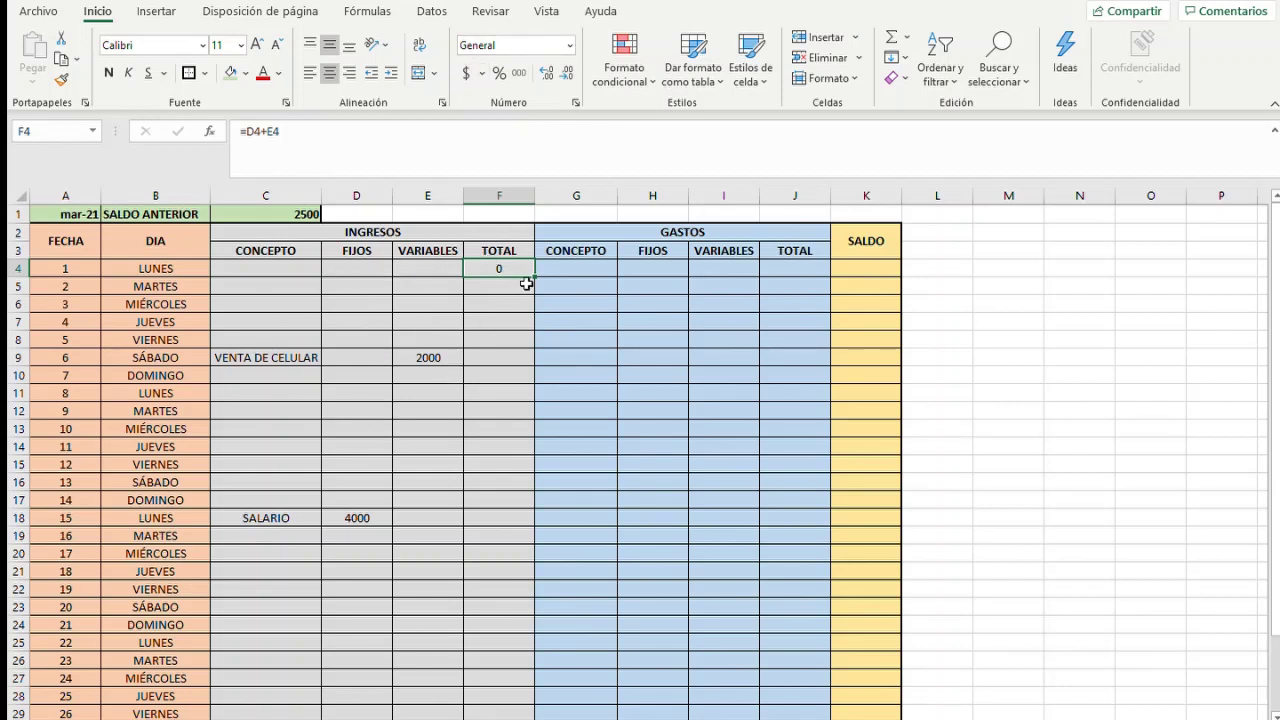
{"action": "left_click_drag", "start_coordinate": [537, 274], "coordinate": [531, 702]}
{"action": "scroll", "coordinate": [537, 594], "scroll_direction": "down", "scroll_amount": 1}
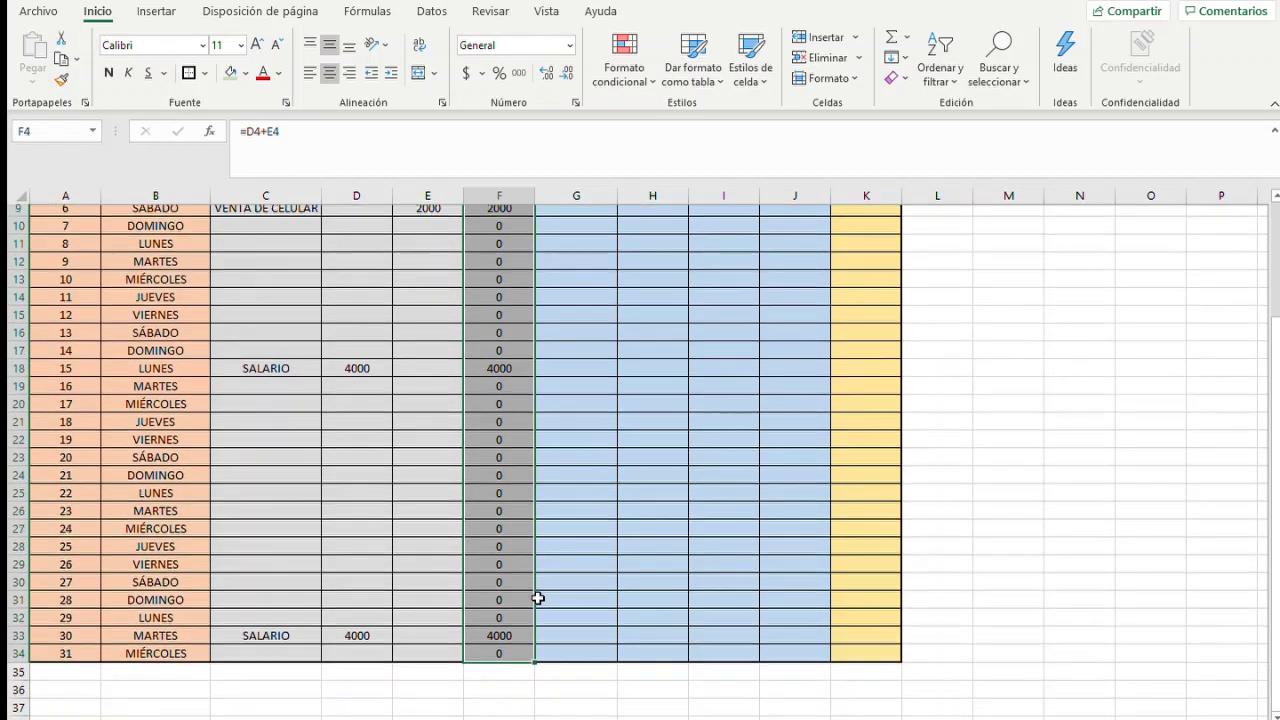
{"action": "scroll", "coordinate": [537, 594], "scroll_direction": "up", "scroll_amount": 3}
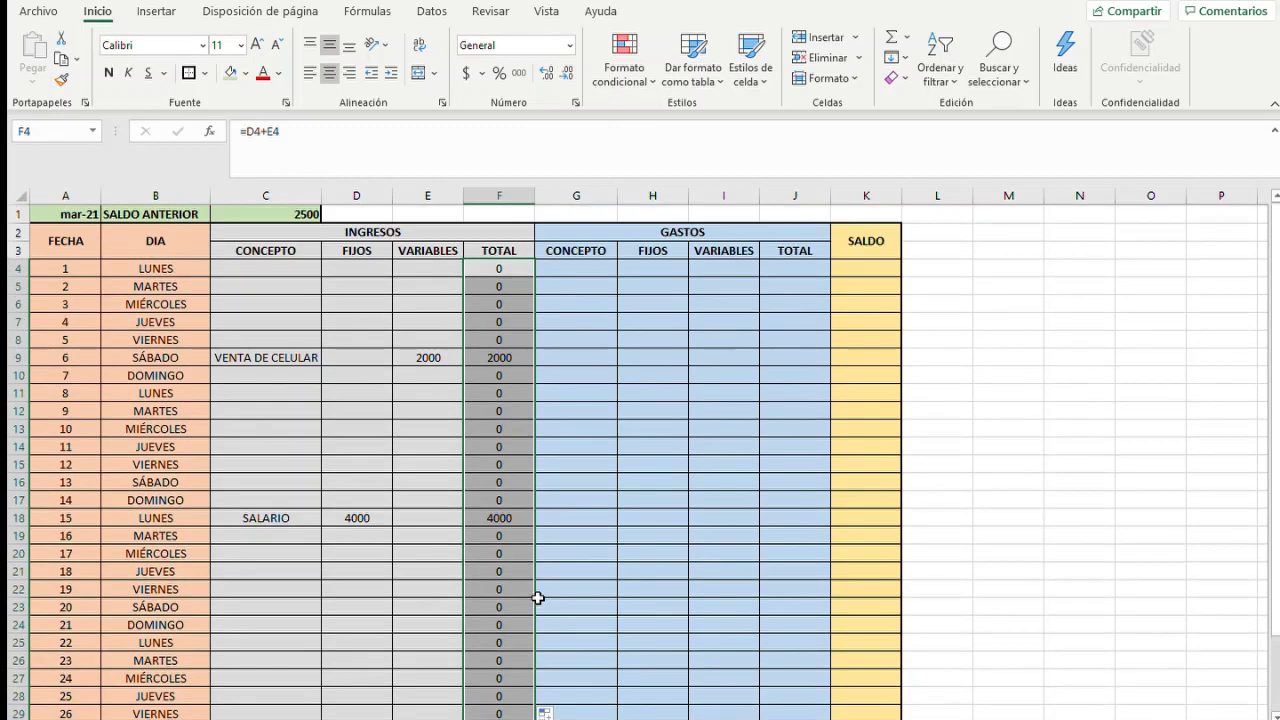
{"action": "left_click", "coordinate": [357, 355]}
{"action": "left_click", "coordinate": [399, 350]}
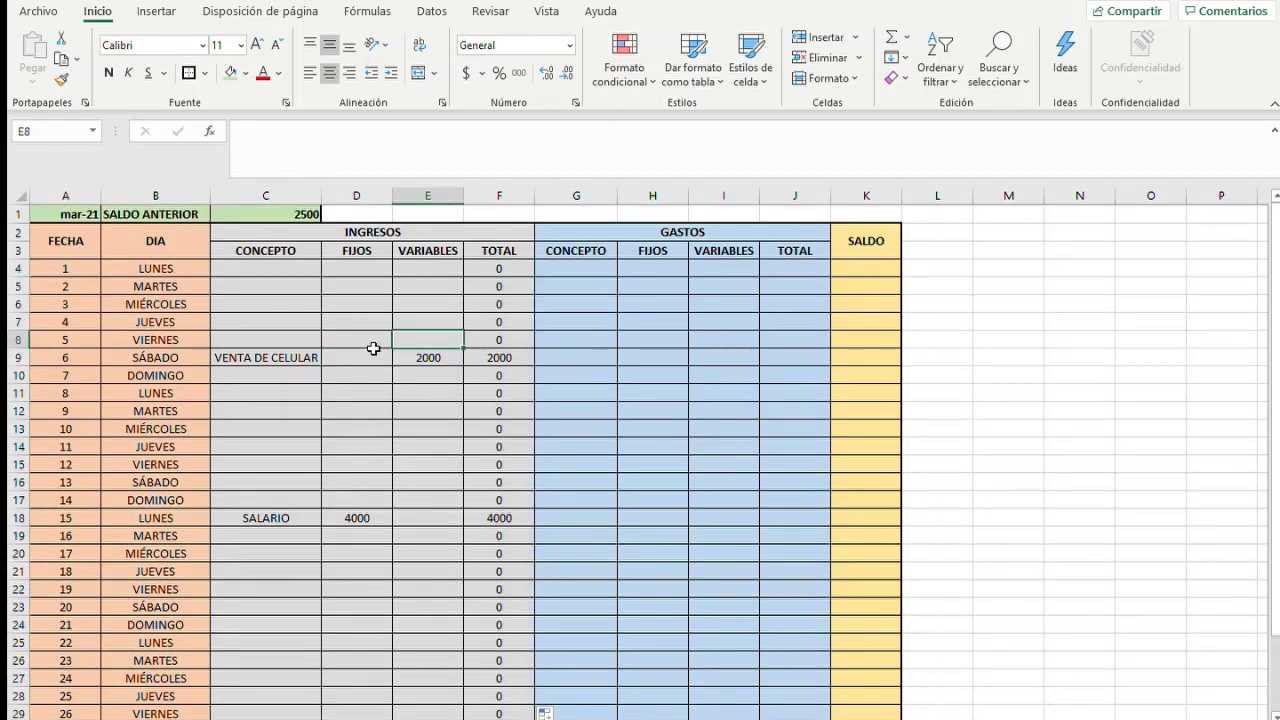
{"action": "left_click", "coordinate": [337, 391]}
{"action": "left_click", "coordinate": [436, 396]}
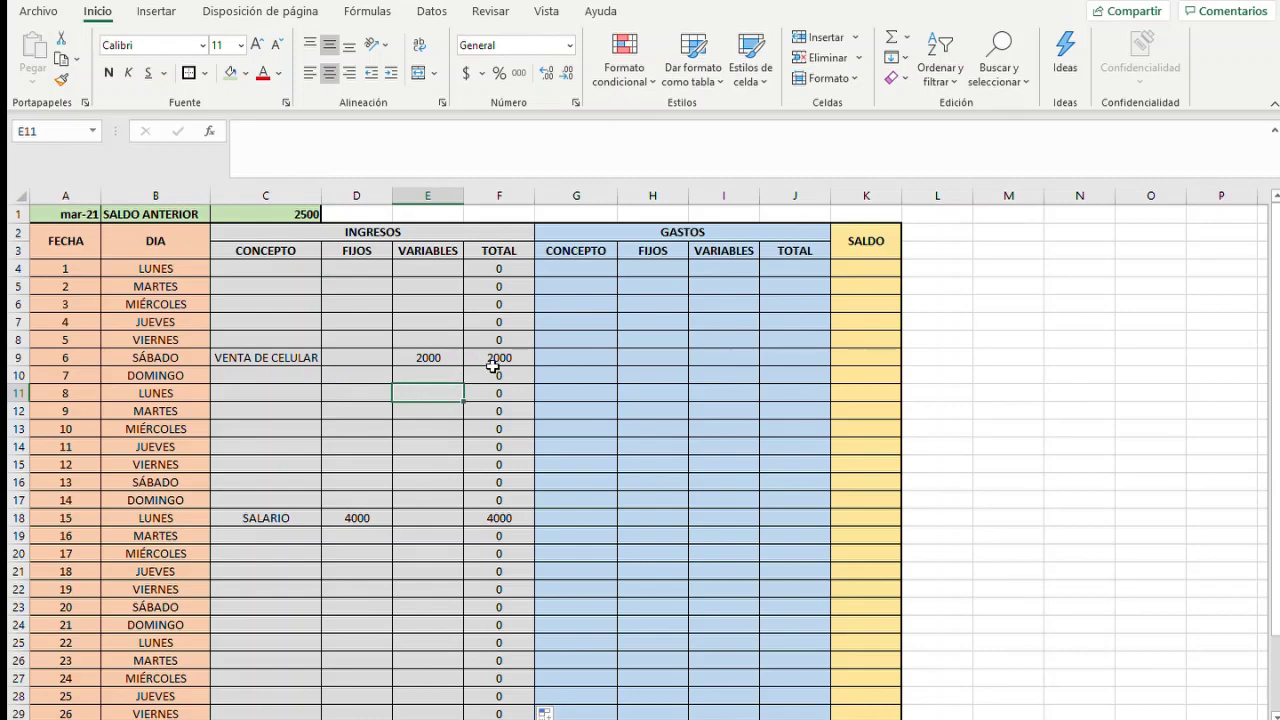
{"action": "scroll", "coordinate": [499, 362], "scroll_direction": "down", "scroll_amount": 4}
{"action": "scroll", "coordinate": [499, 362], "scroll_direction": "up", "scroll_amount": 4}
Enter the formula =H4+I4 in J4 to total the fixed and variable expenses for day 1
{"action": "left_click", "coordinate": [583, 270]}
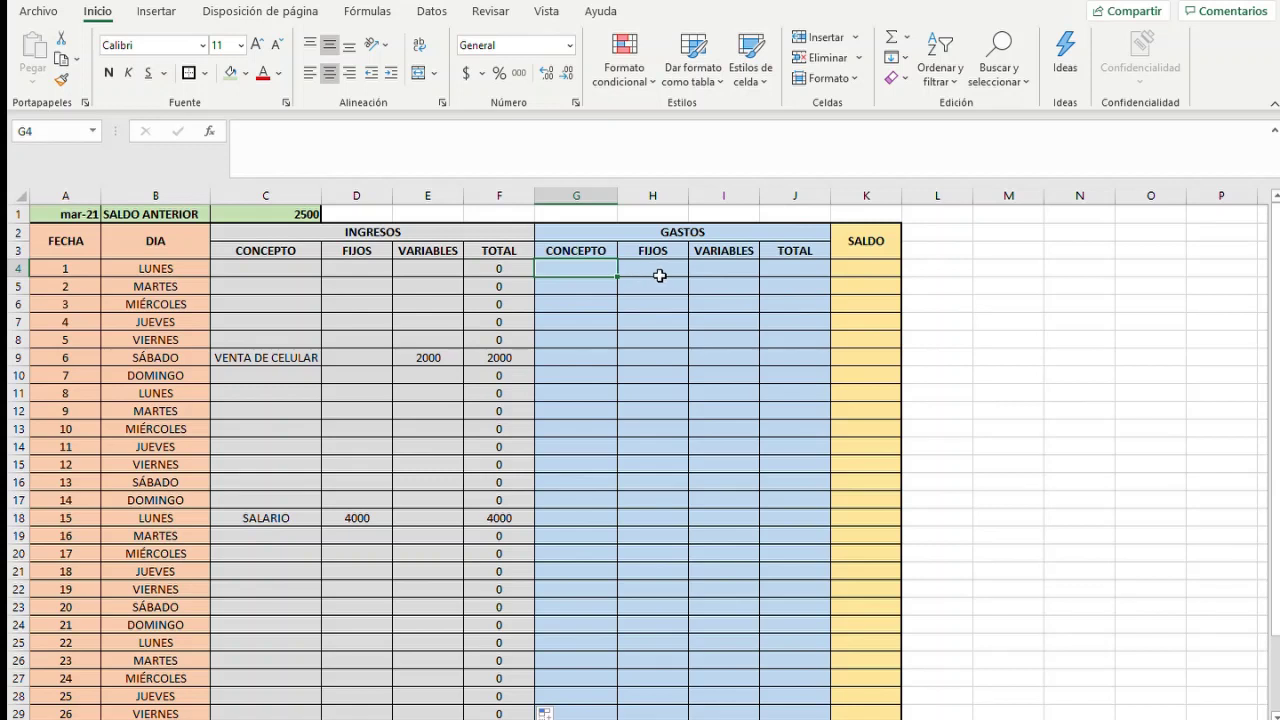
{"action": "left_click", "coordinate": [785, 273]}
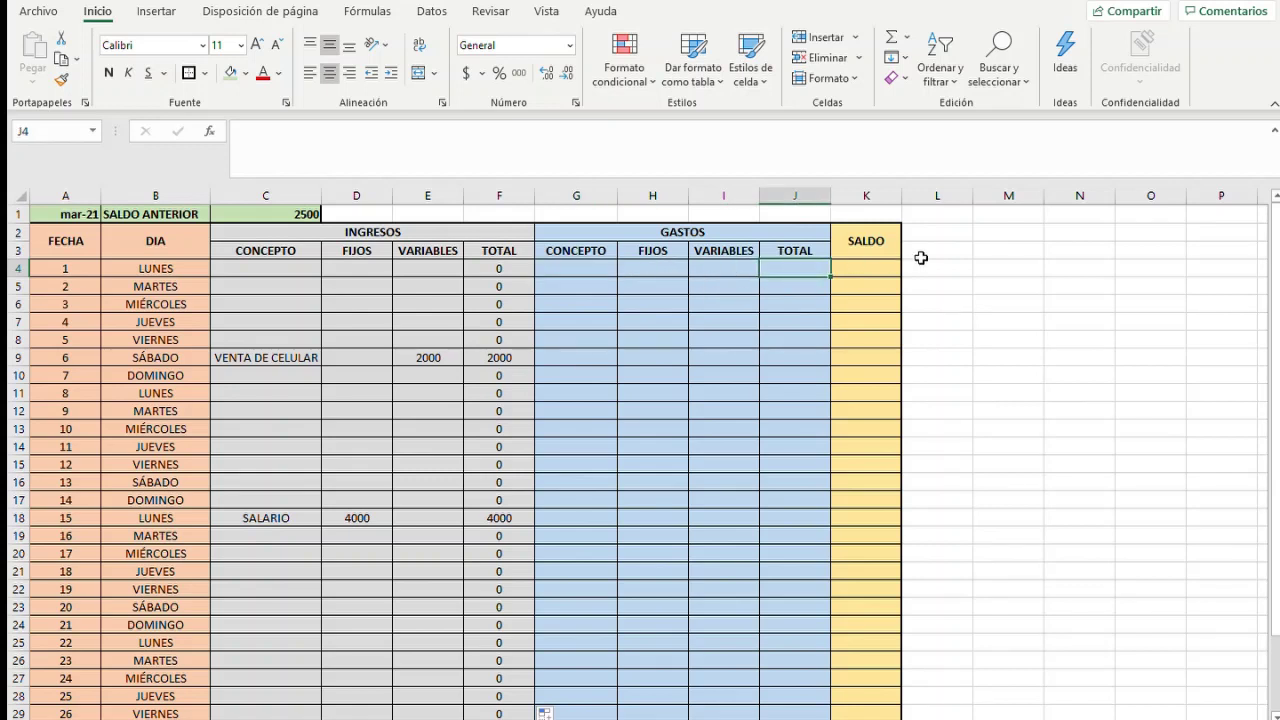
{"action": "type", "text": "="}
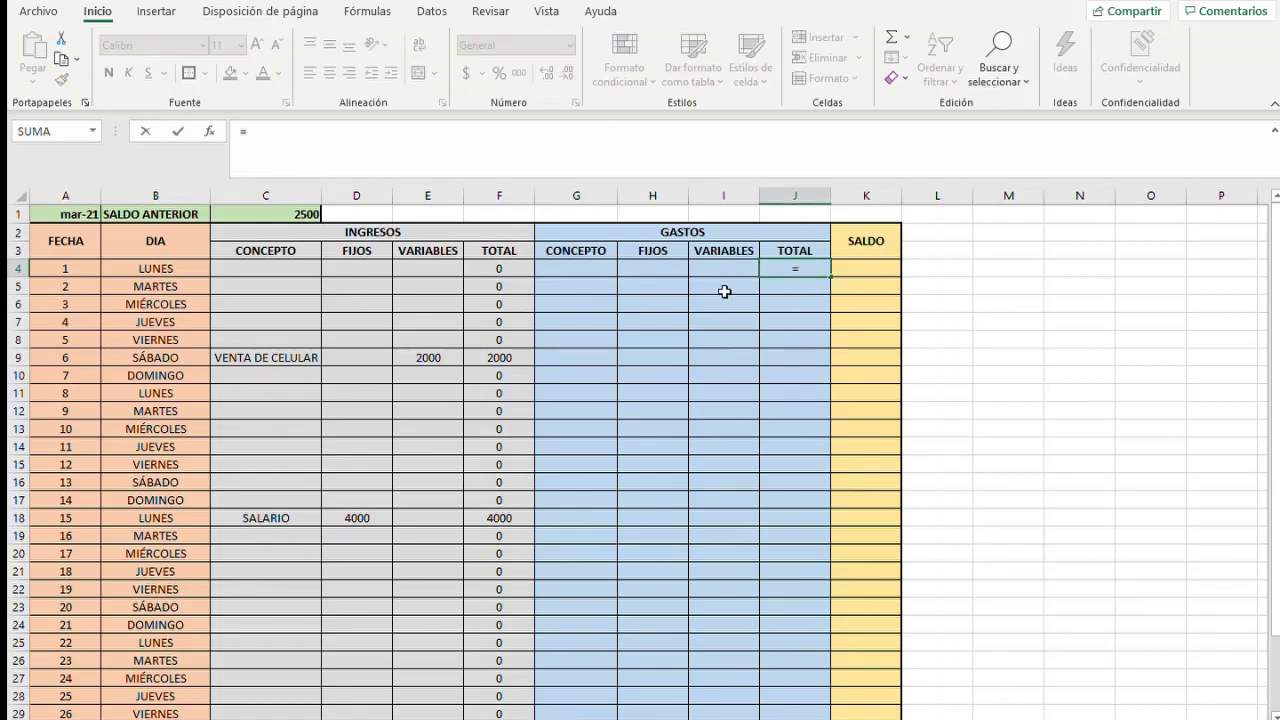
{"action": "left_click", "coordinate": [650, 266]}
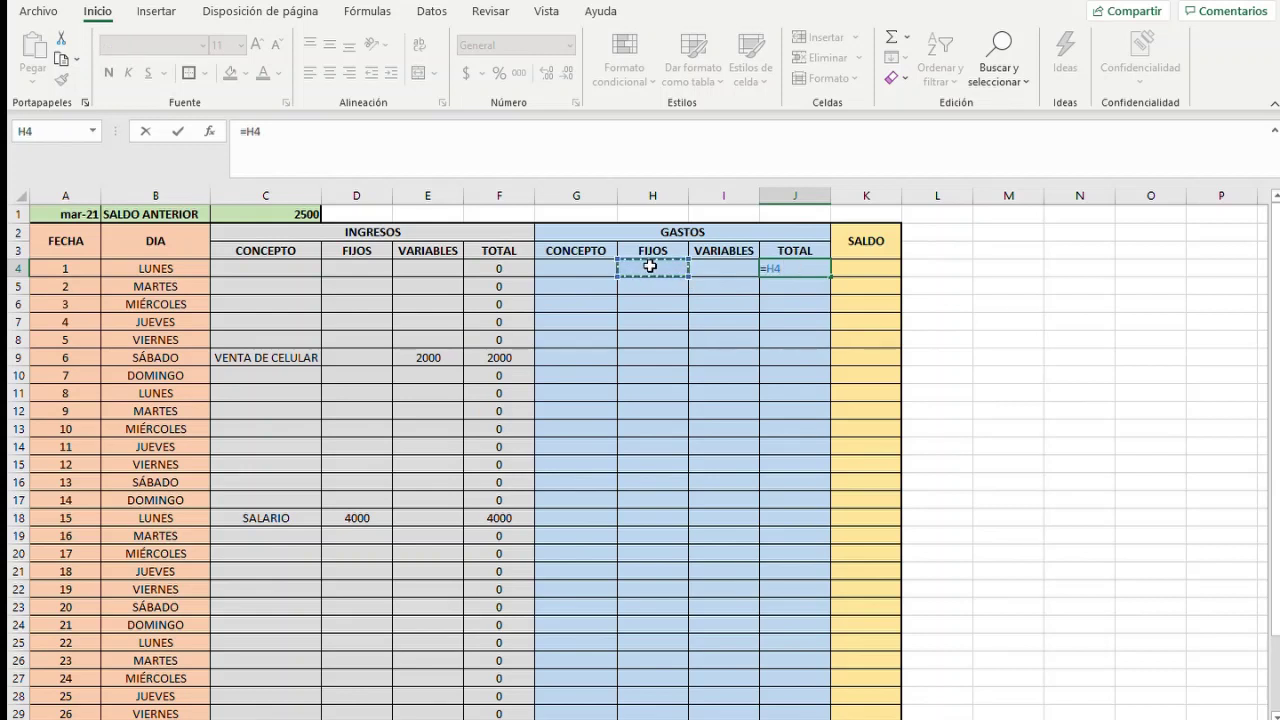
{"action": "type", "text": "+"}
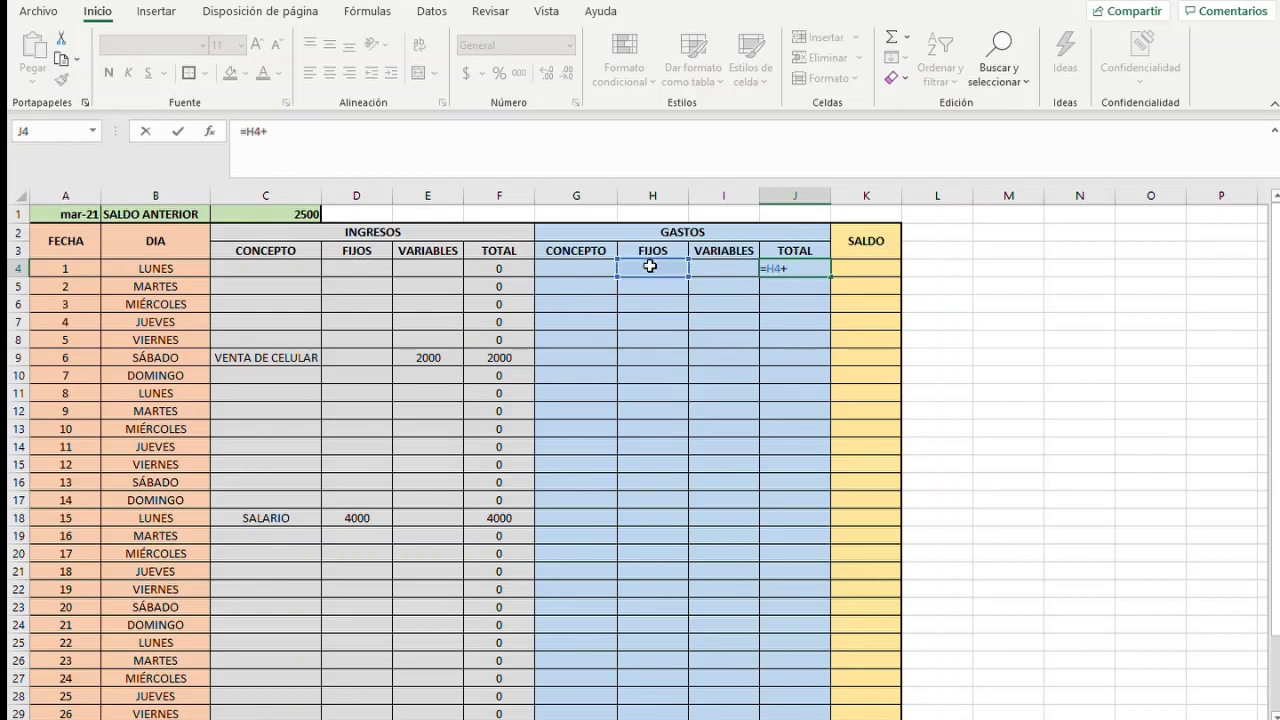
{"action": "left_click", "coordinate": [743, 266]}
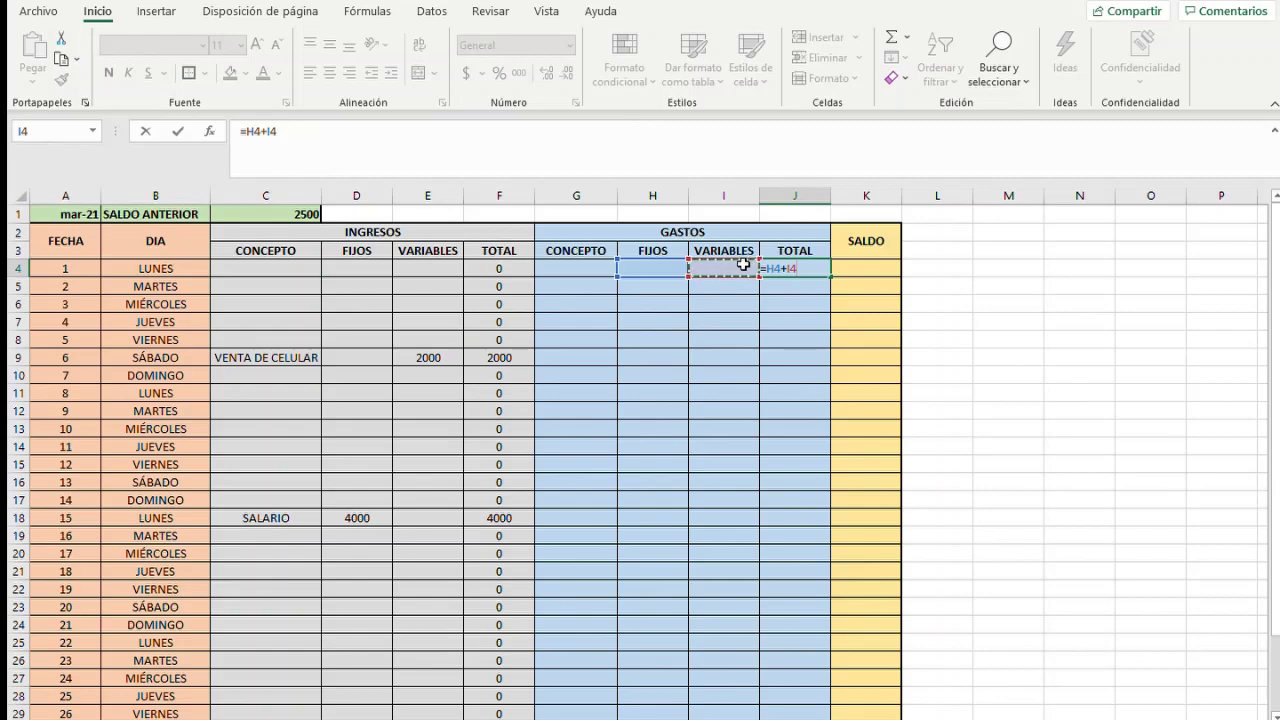
{"action": "key", "text": "Return"}
Fill the expense total formula from J4 down through J34 for every day of the month
{"action": "left_click", "coordinate": [792, 266]}
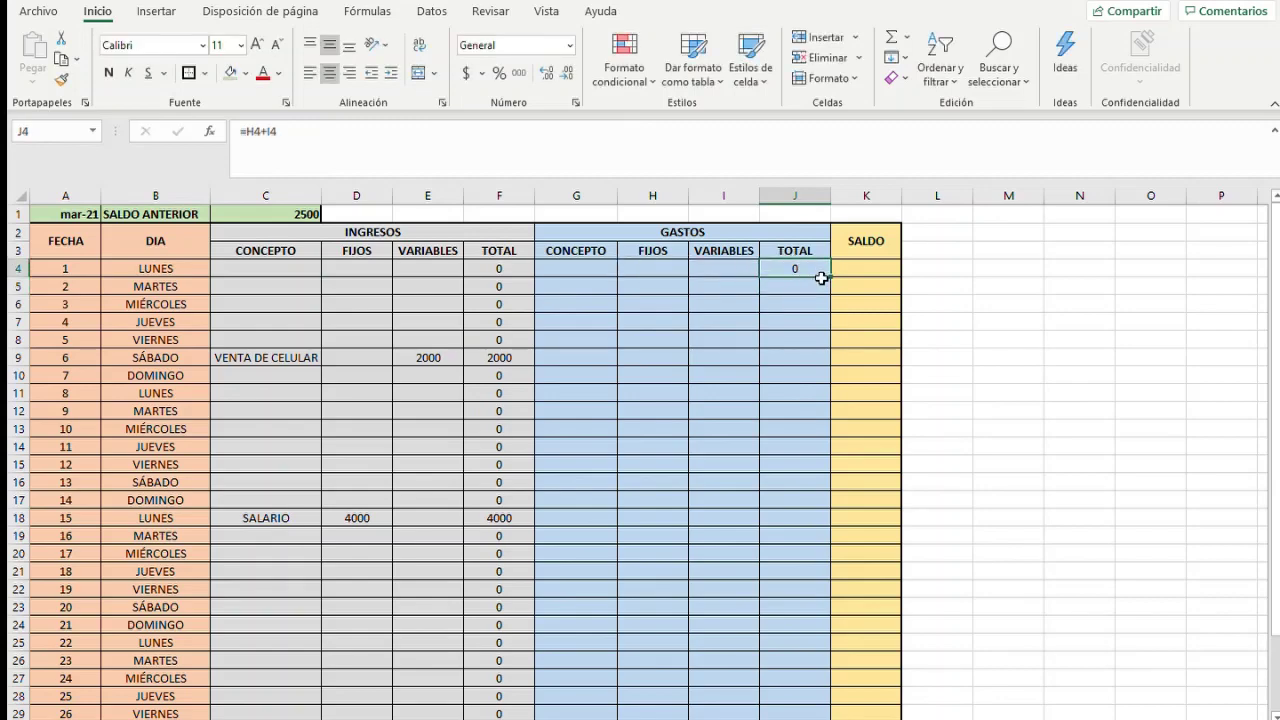
{"action": "left_click_drag", "start_coordinate": [829, 345], "coordinate": [828, 704]}
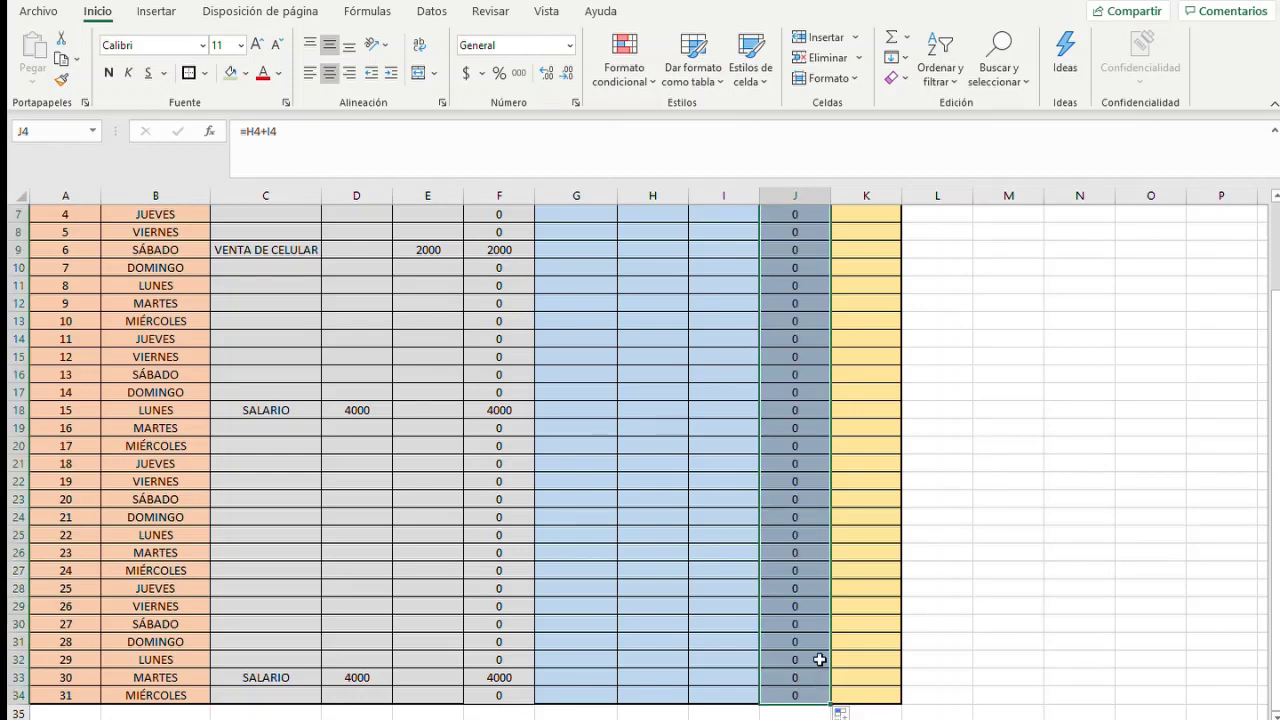
{"action": "scroll", "coordinate": [820, 663], "scroll_direction": "up", "scroll_amount": 2}
{"action": "left_click", "coordinate": [642, 306]}
{"action": "left_click", "coordinate": [711, 306]}
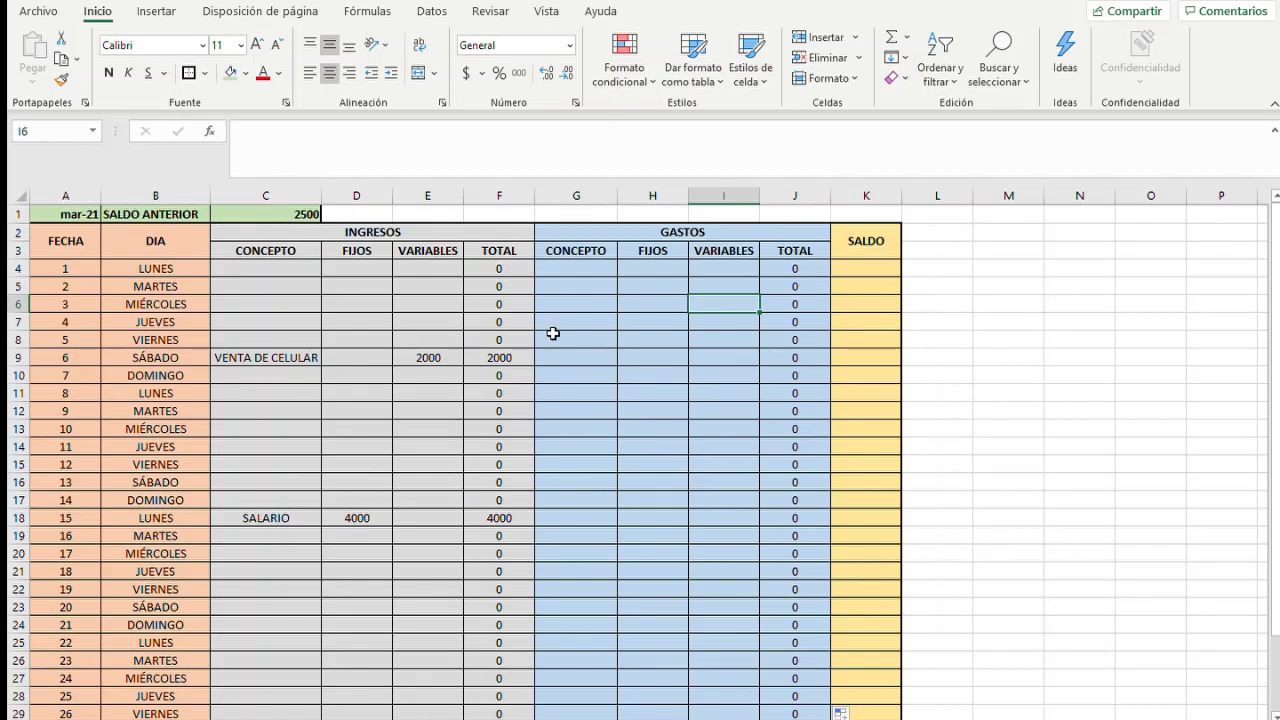
{"action": "left_click", "coordinate": [578, 358]}
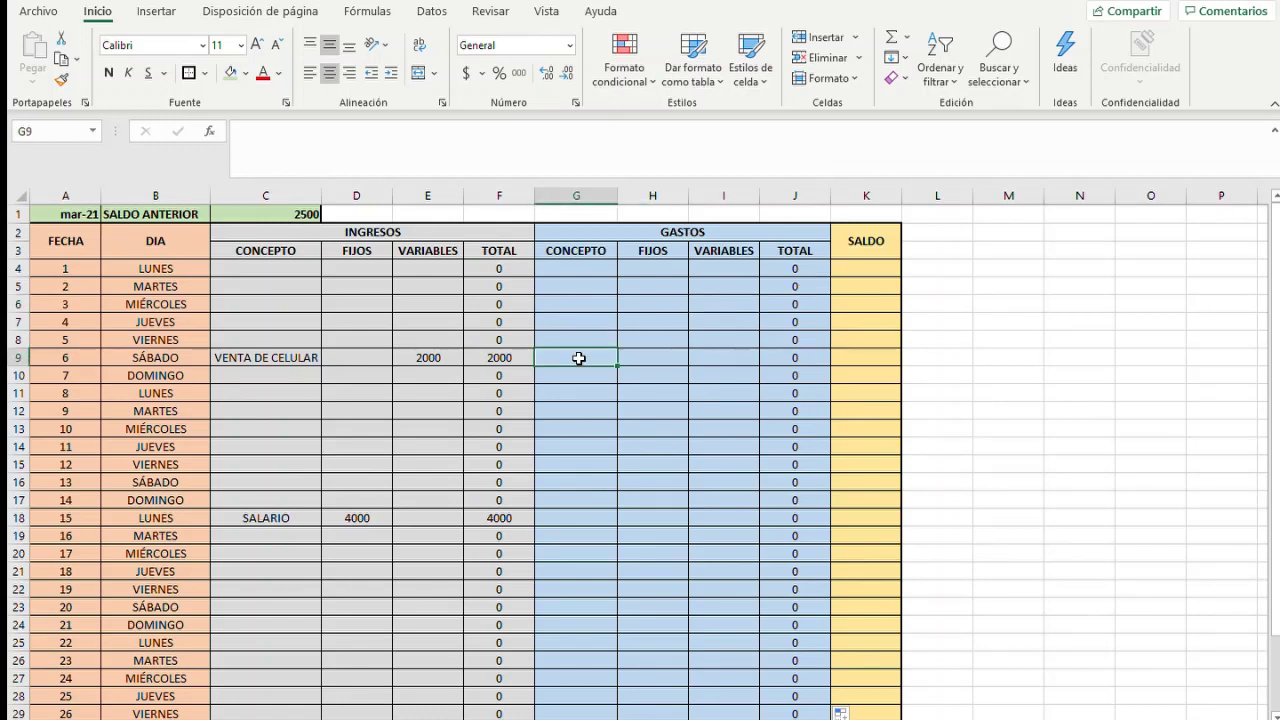
{"action": "key", "text": "Return"}
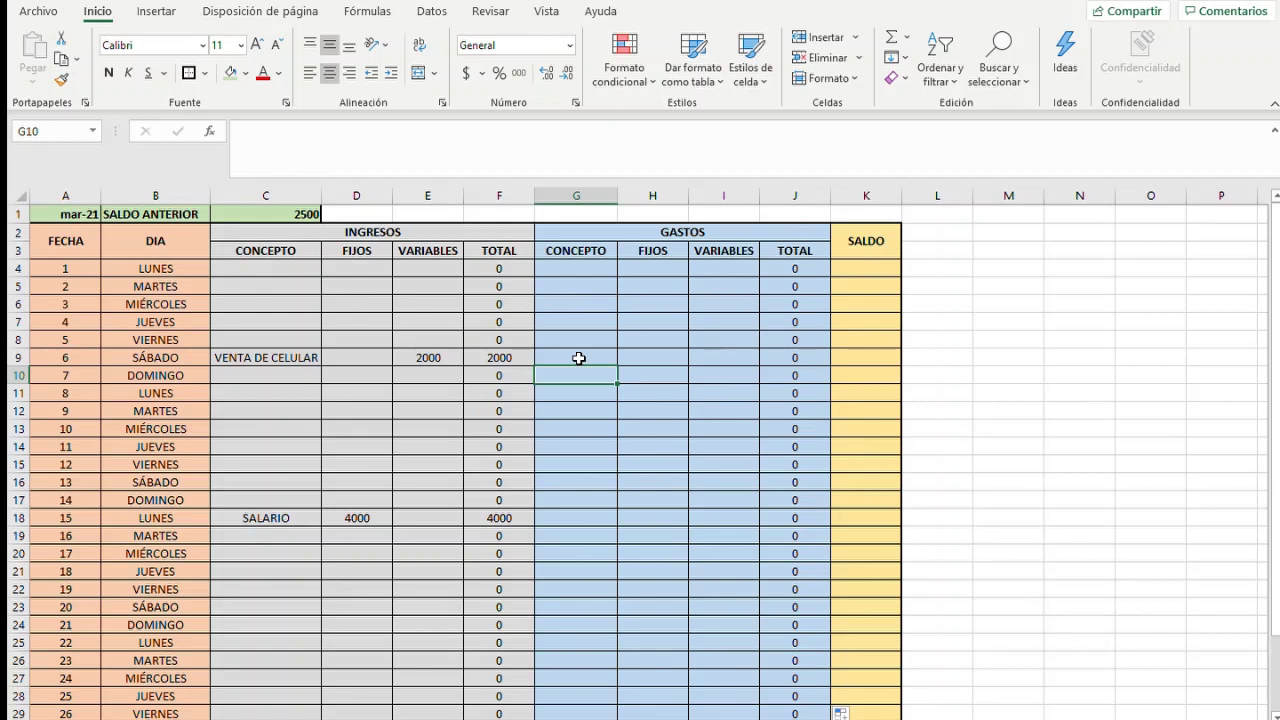
{"action": "key", "text": "Up"}
{"action": "key", "text": "Up"}
{"action": "key", "text": "Down"}
{"action": "key", "text": "Down"}
{"action": "key", "text": "Down"}
{"action": "key", "text": "Down"}
{"action": "key", "text": "Down"}
{"action": "key", "text": "Down"}
{"action": "key", "text": "Down"}
{"action": "key", "text": "Down"}
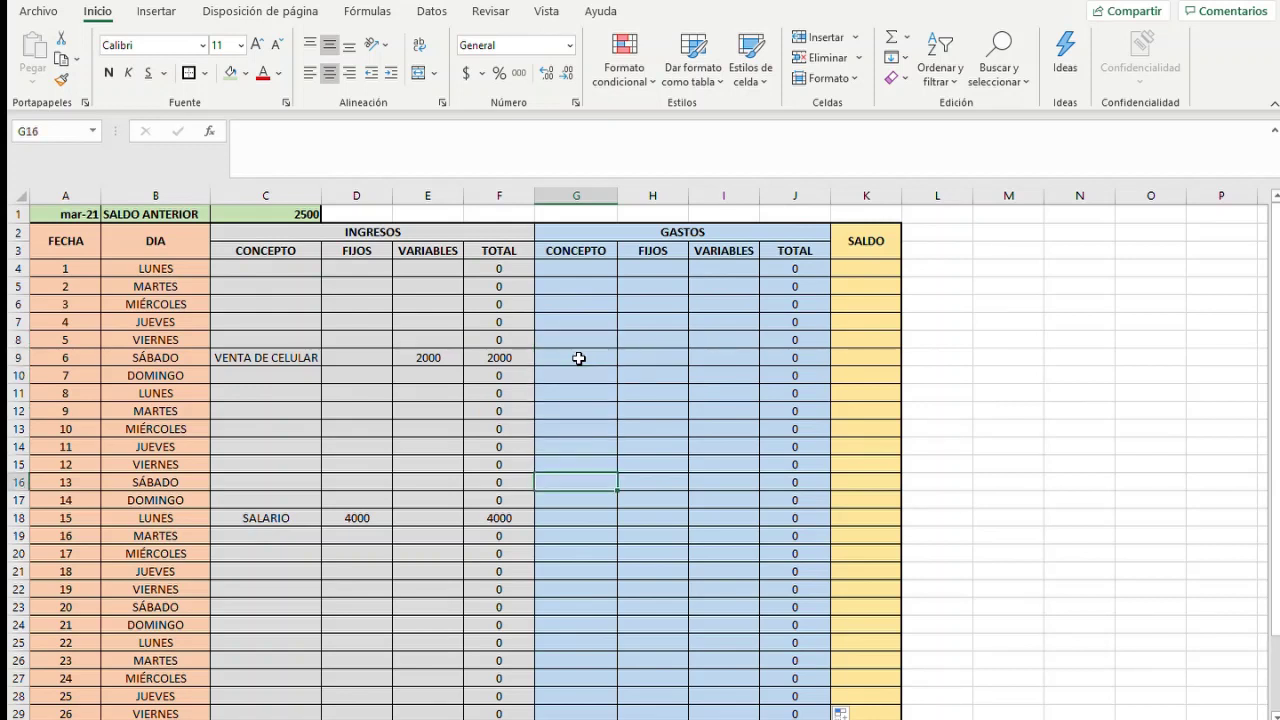
{"action": "key", "text": "Up"}
{"action": "key", "text": "Up"}
{"action": "key", "text": "Up"}
{"action": "key", "text": "Up"}
{"action": "key", "text": "Up"}
{"action": "key", "text": "Up"}
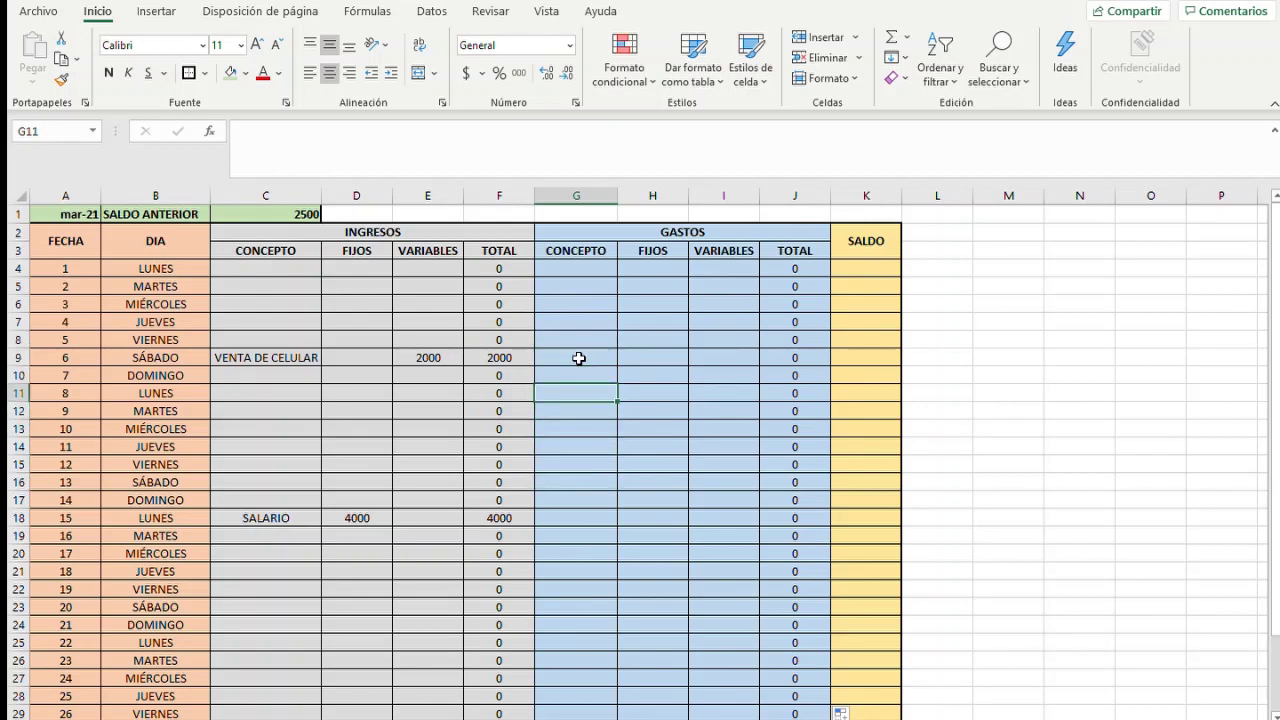
{"action": "key", "text": "Up"}
{"action": "key", "text": "Down"}
{"action": "key", "text": "Down"}
{"action": "key", "text": "Up"}
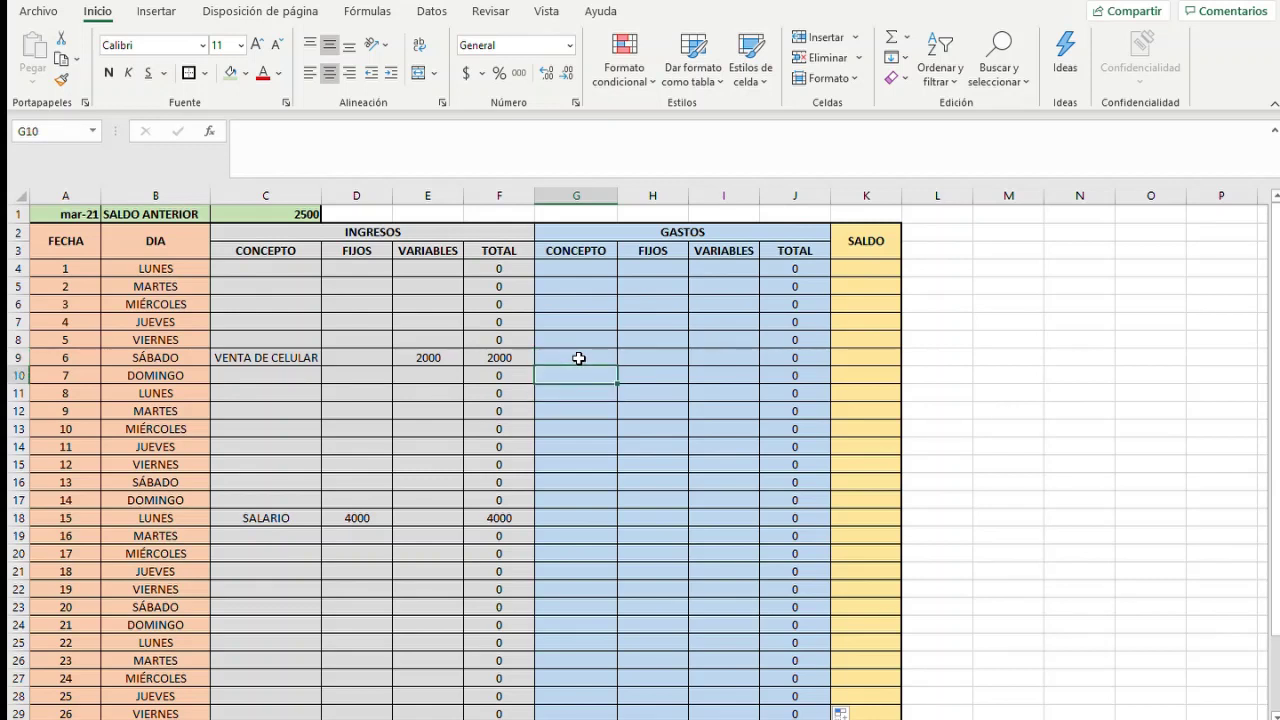
Enter PIZZA as the expense concept for day 7 in G10
{"action": "type", "text": "PIZAA"}
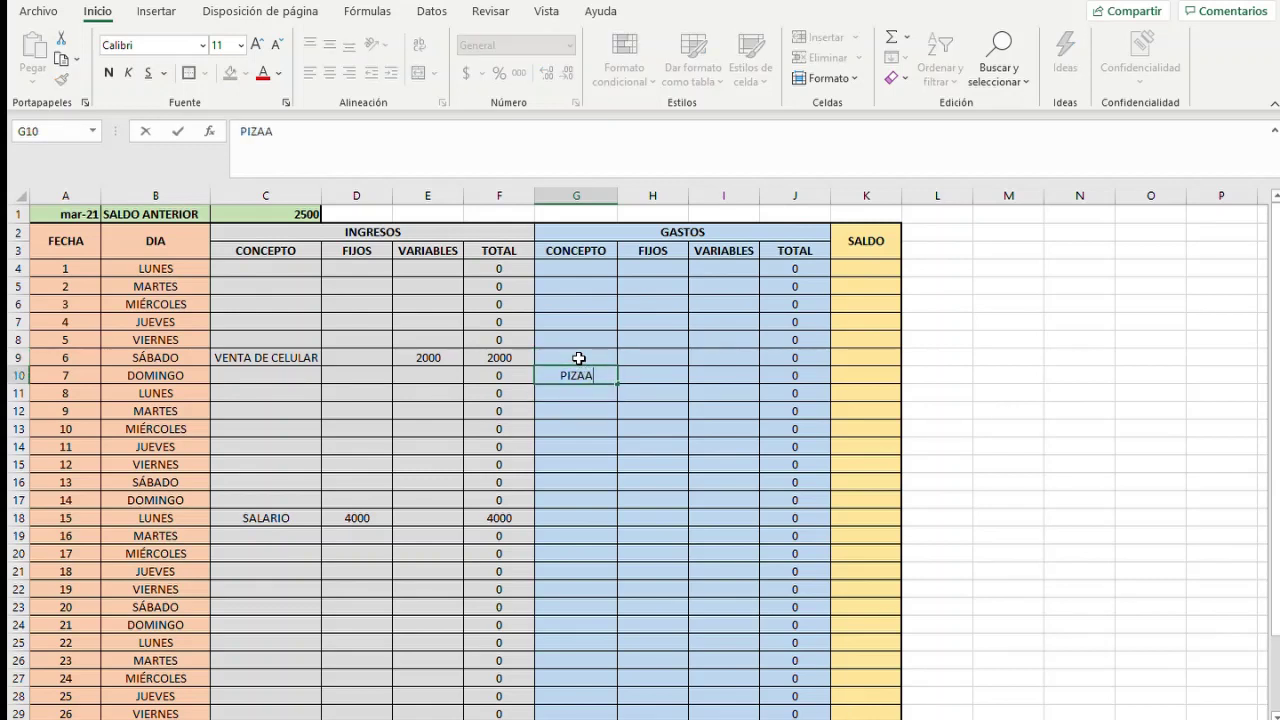
{"action": "key", "text": "BackSpace"}
{"action": "key", "text": "BackSpace"}
{"action": "type", "text": "ZA"}
{"action": "key", "text": "Tab"}
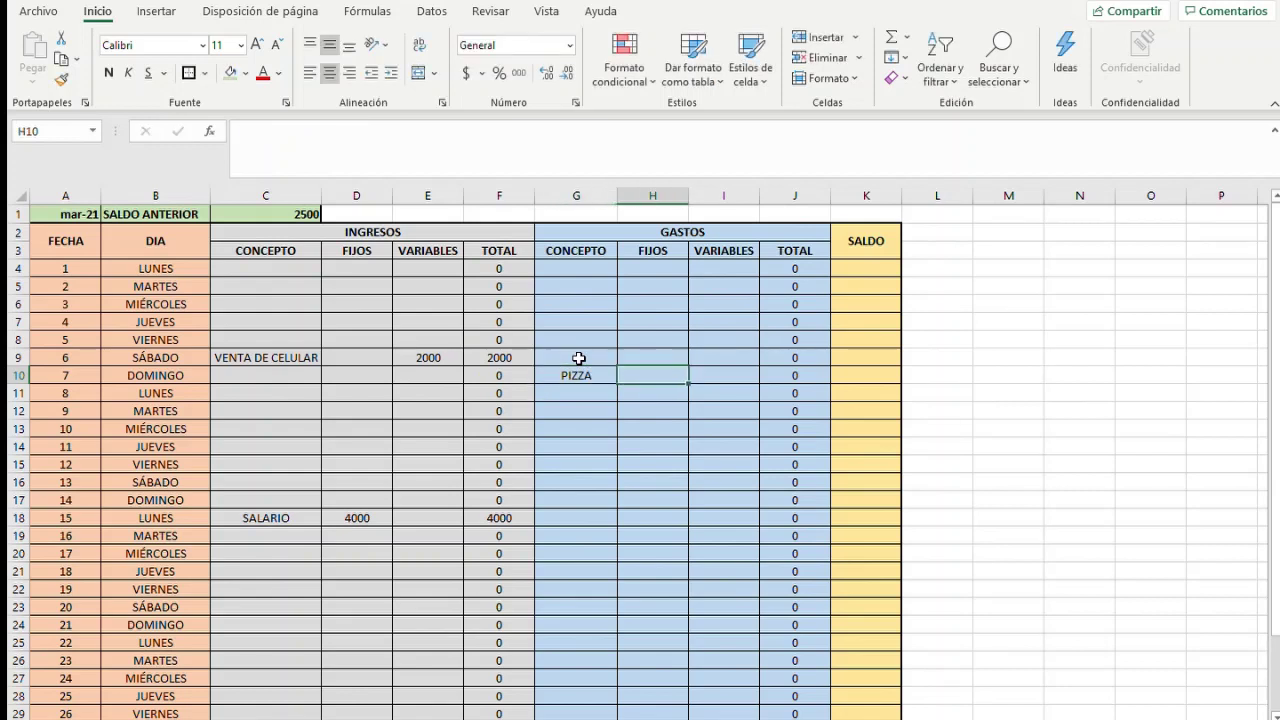
Enter 200 as the variable expense for the day 7 PIZZA entry in I10
{"action": "key", "text": "Right"}
{"action": "key", "text": "Left"}
{"action": "key", "text": "Left"}
{"action": "key", "text": "Left"}
{"action": "key", "text": "Right"}
{"action": "key", "text": "Right"}
{"action": "key", "text": "Right"}
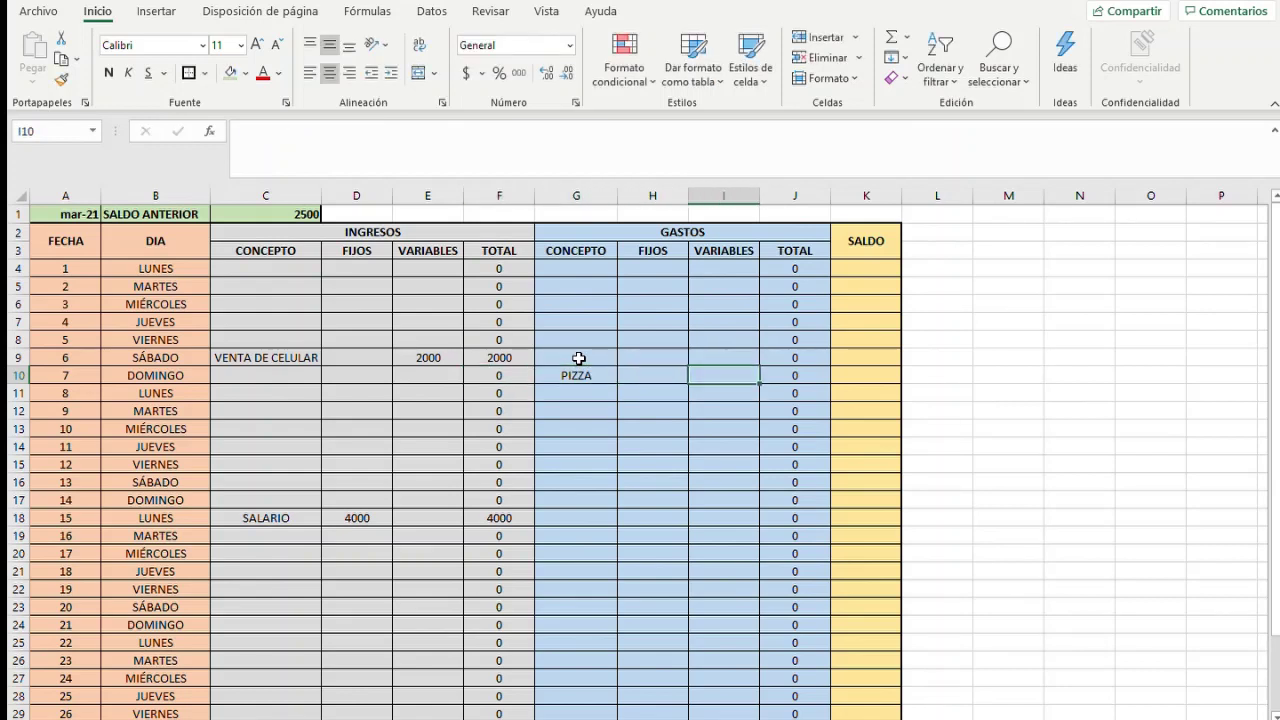
{"action": "key", "text": "Left"}
{"action": "key", "text": "Left"}
{"action": "key", "text": "Right"}
{"action": "key", "text": "Right"}
{"action": "key", "text": "Left"}
{"action": "key", "text": "Right"}
{"action": "type", "text": "200"}
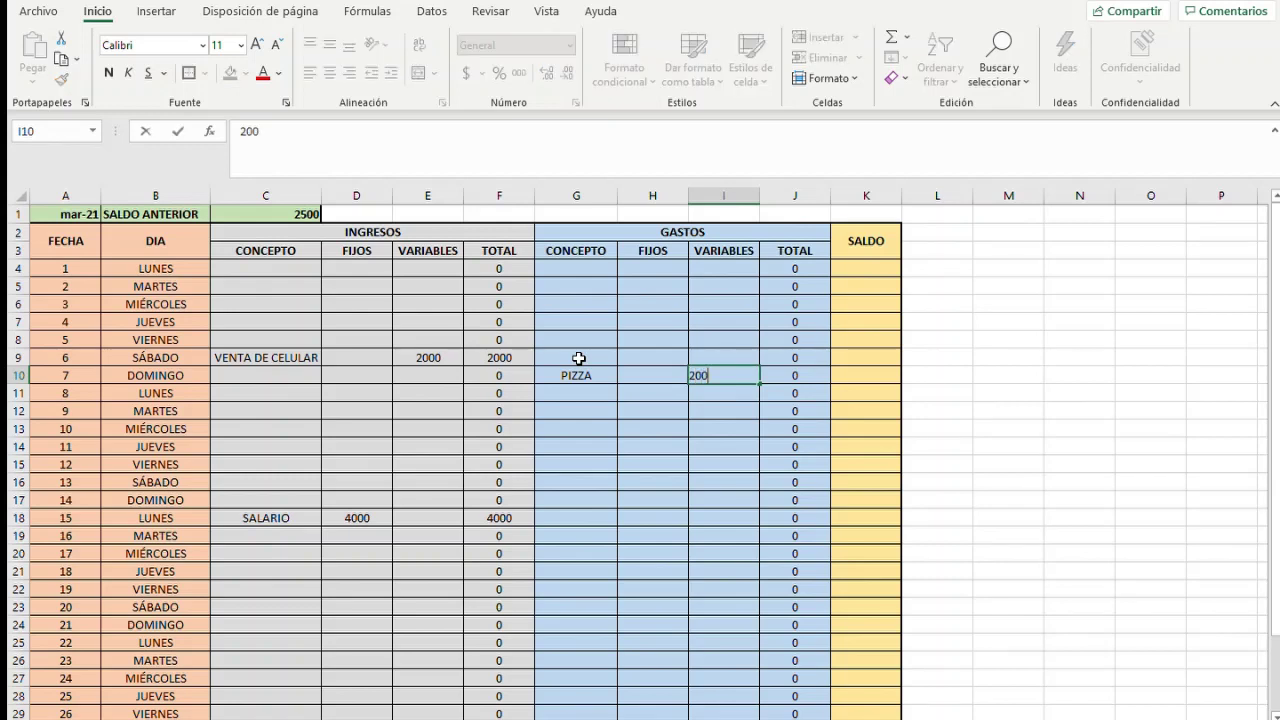
{"action": "key", "text": "Return"}
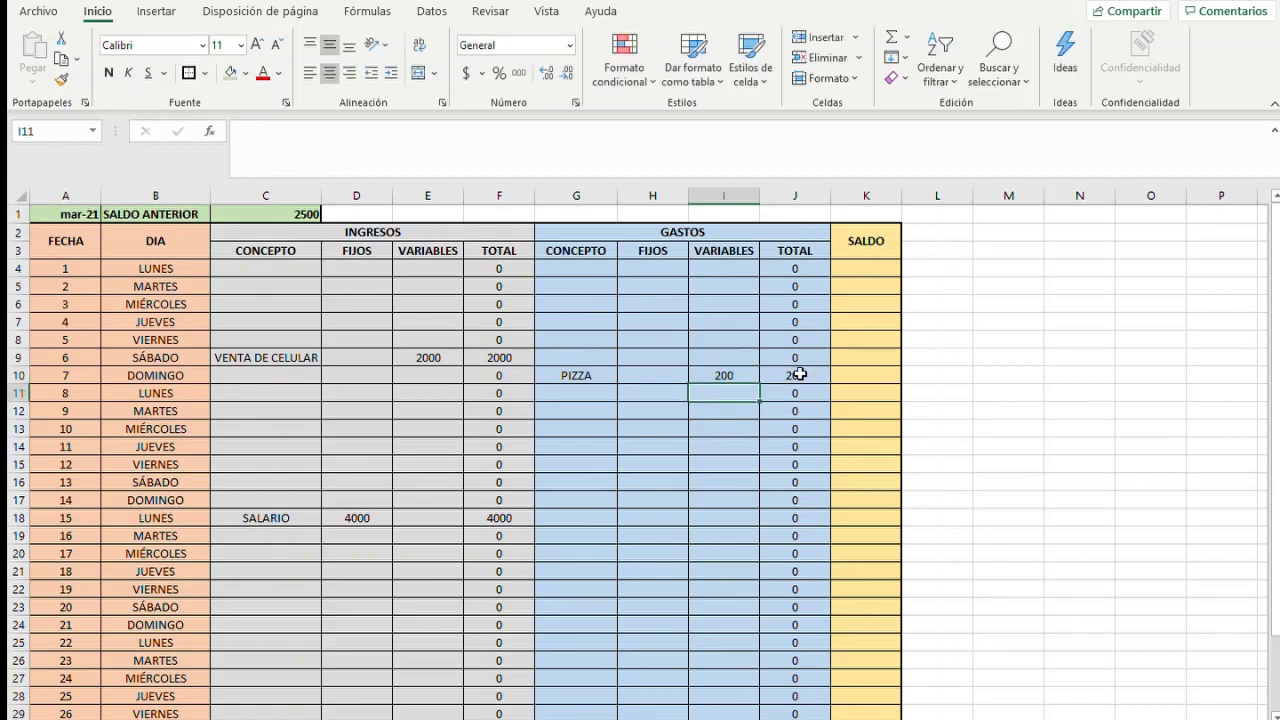
Enter INTERNET as the day 6 expense concept in G9, with a fixed expense of 500 in H9
{"action": "left_click", "coordinate": [584, 352]}
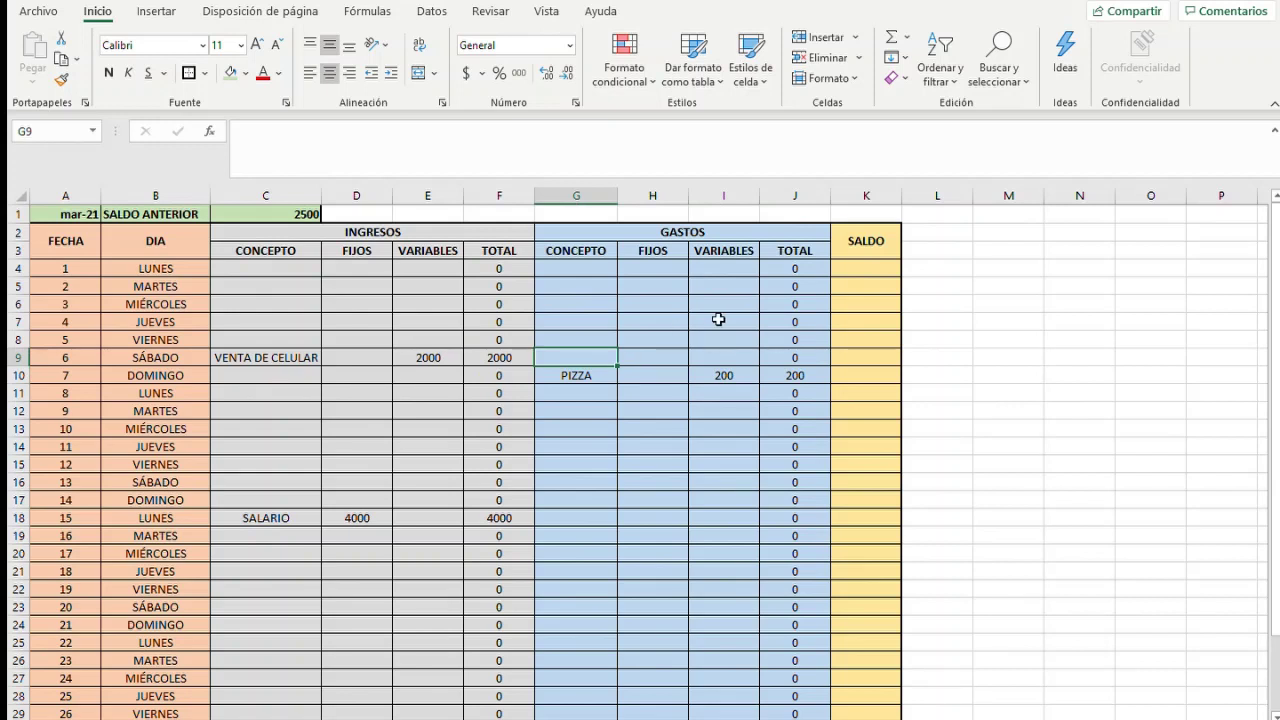
{"action": "type", "text": "INTE"}
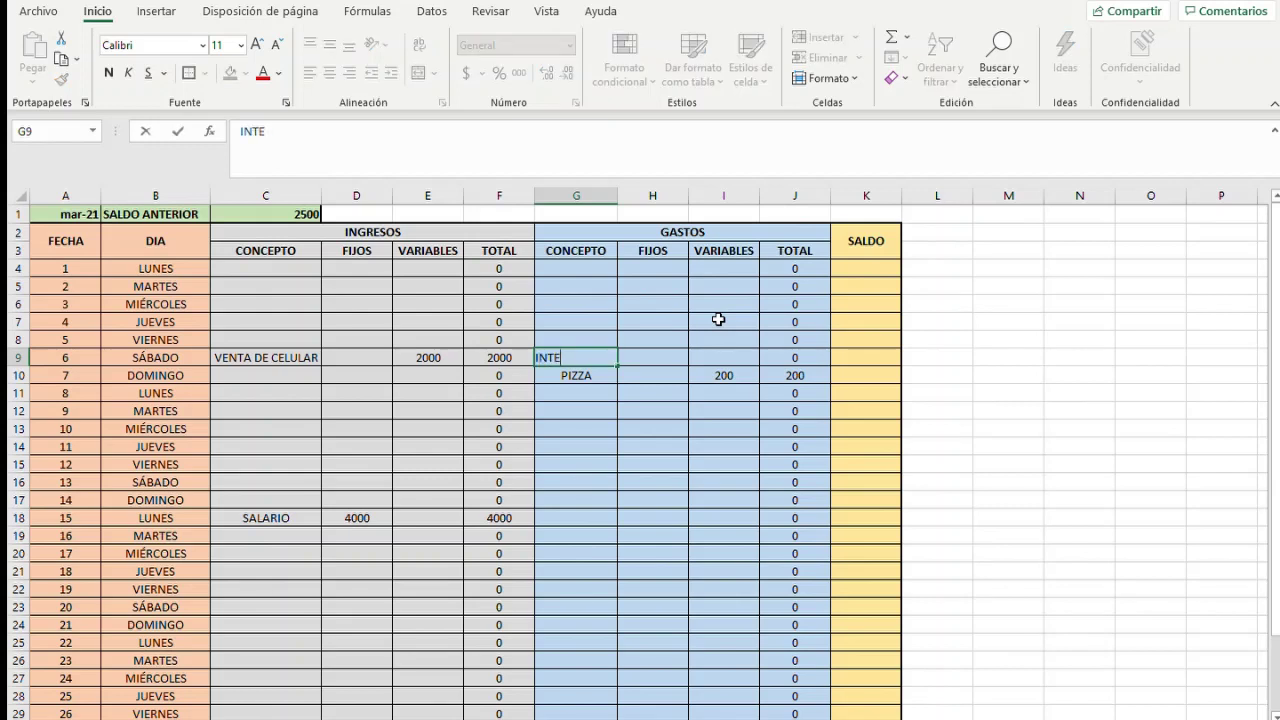
{"action": "type", "text": "RNET"}
{"action": "key", "text": "Tab"}
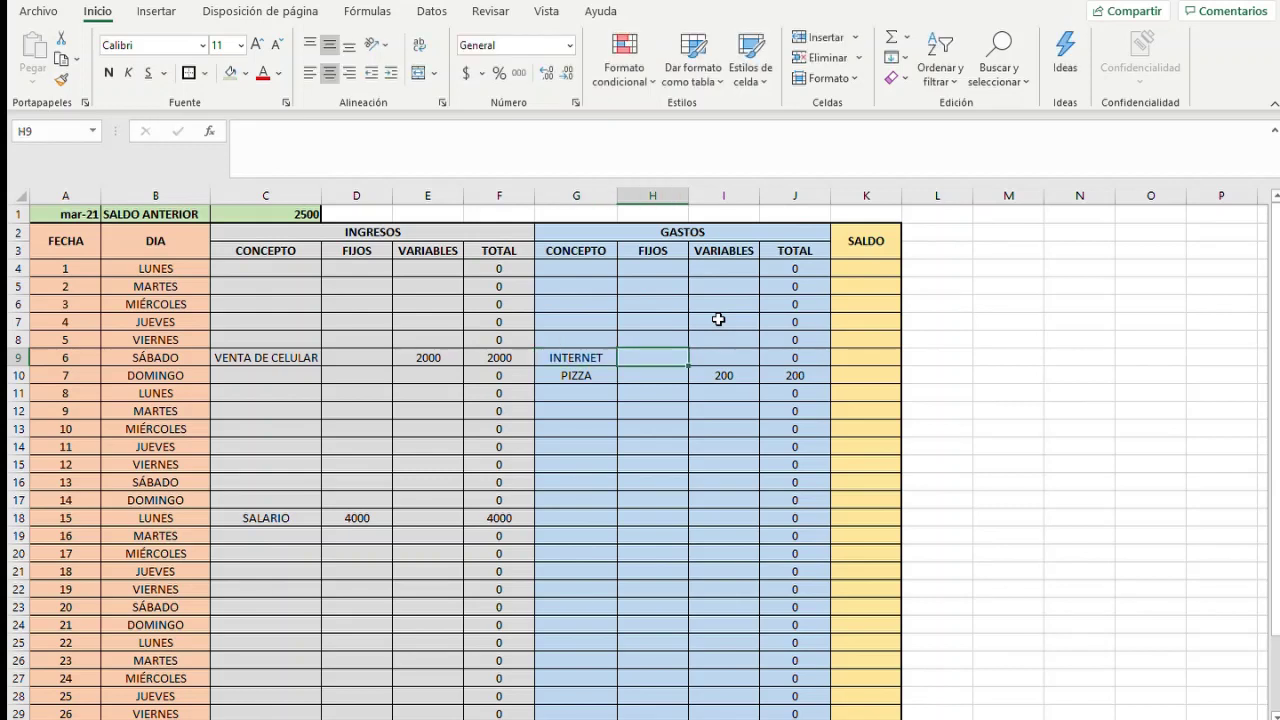
{"action": "key", "text": "Left"}
{"action": "key", "text": "Right"}
{"action": "type", "text": "500"}
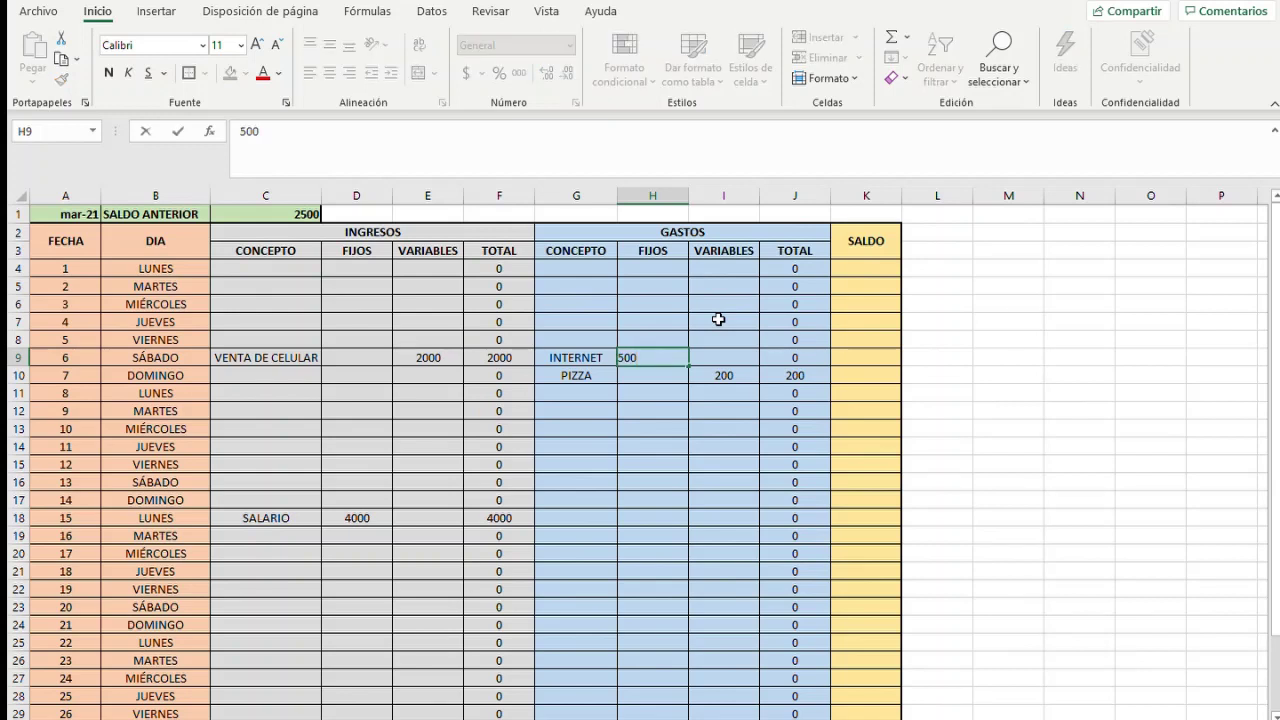
{"action": "key", "text": "Tab"}
{"action": "key", "text": "Left"}
{"action": "key", "text": "Right"}
{"action": "key", "text": "Right"}
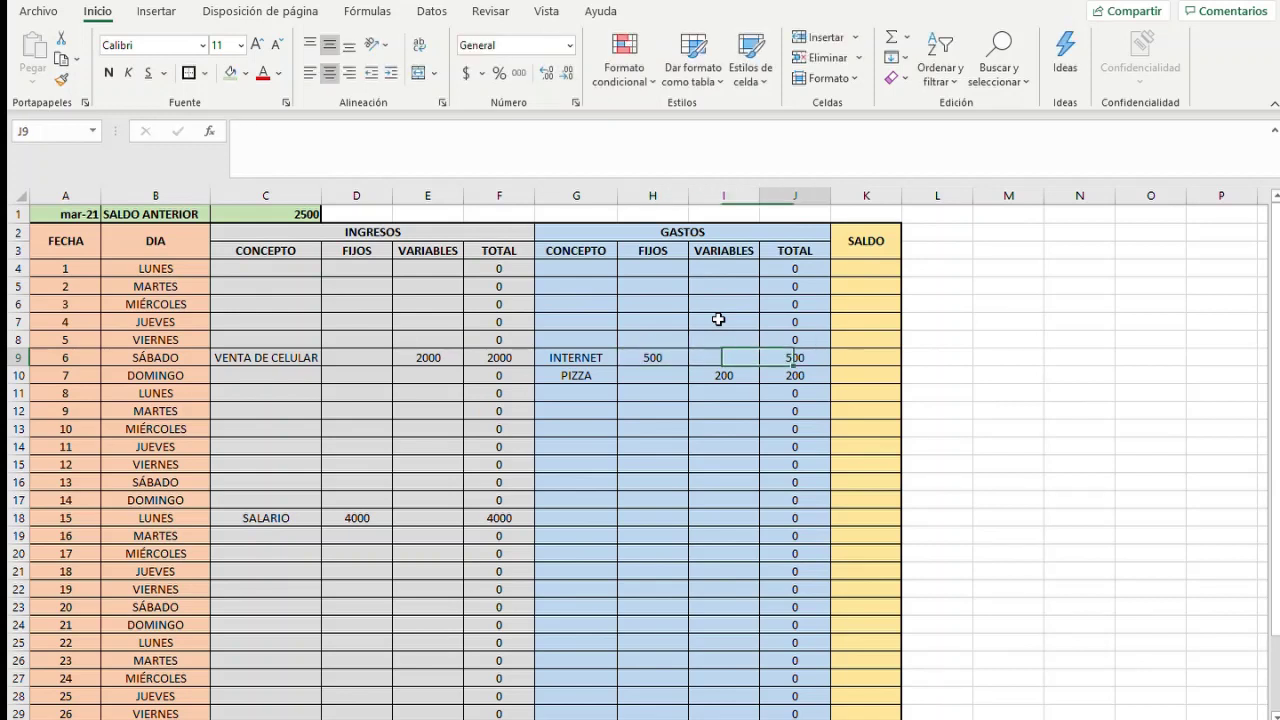
Look over the income and expense entries and their totals down to day 31 and back up to the headers
{"action": "key", "text": "Left"}
{"action": "key", "text": "Left"}
{"action": "key", "text": "Down"}
{"action": "key", "text": "Down"}
{"action": "key", "text": "Down"}
{"action": "key", "text": "Down"}
{"action": "key", "text": "Down"}
{"action": "key", "text": "Down"}
{"action": "key", "text": "Down"}
{"action": "key", "text": "Down"}
{"action": "key", "text": "Down"}
{"action": "key", "text": "Down"}
{"action": "key", "text": "Down"}
{"action": "key", "text": "Down"}
{"action": "key", "text": "Down"}
{"action": "key", "text": "Down"}
{"action": "key", "text": "Down"}
{"action": "key", "text": "Down"}
{"action": "key", "text": "Down"}
{"action": "key", "text": "Down"}
{"action": "key", "text": "Down"}
{"action": "key", "text": "Down"}
{"action": "key", "text": "Down"}
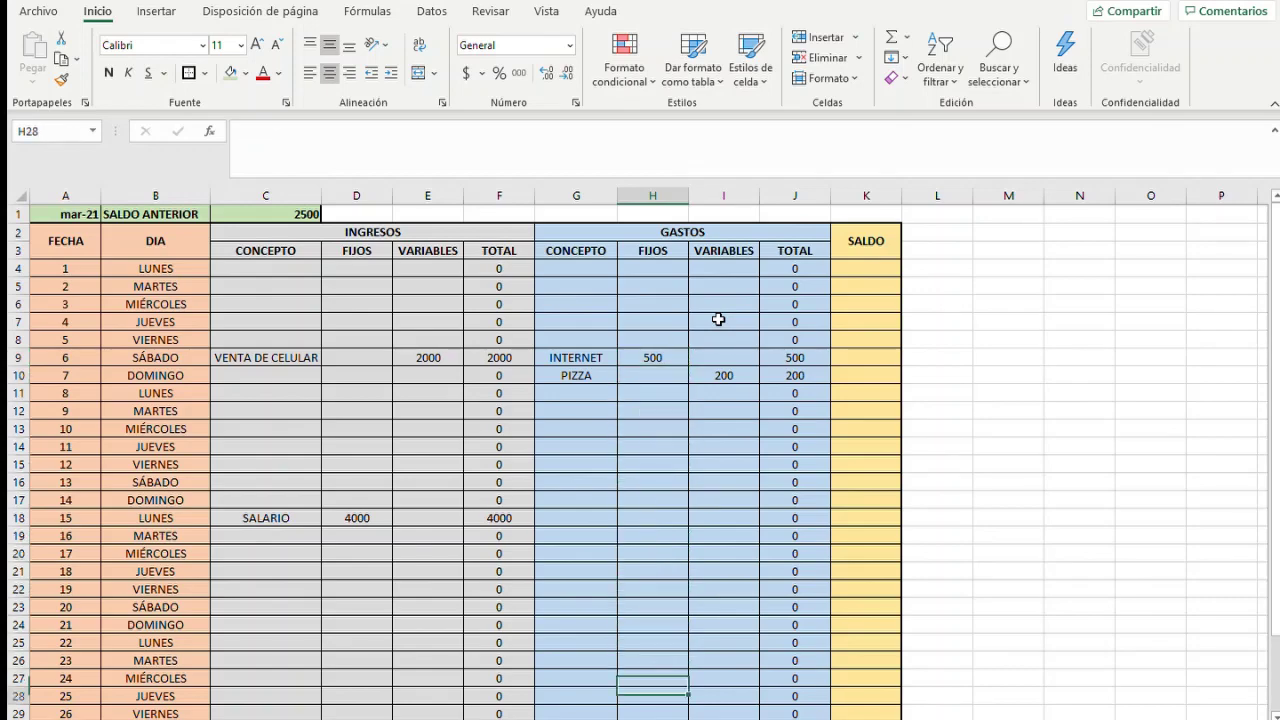
{"action": "key", "text": "Left"}
{"action": "key", "text": "Left"}
{"action": "key", "text": "Left"}
{"action": "key", "text": "Left"}
{"action": "key", "text": "Right"}
{"action": "key", "text": "Right"}
{"action": "key", "text": "Right"}
{"action": "key", "text": "Right"}
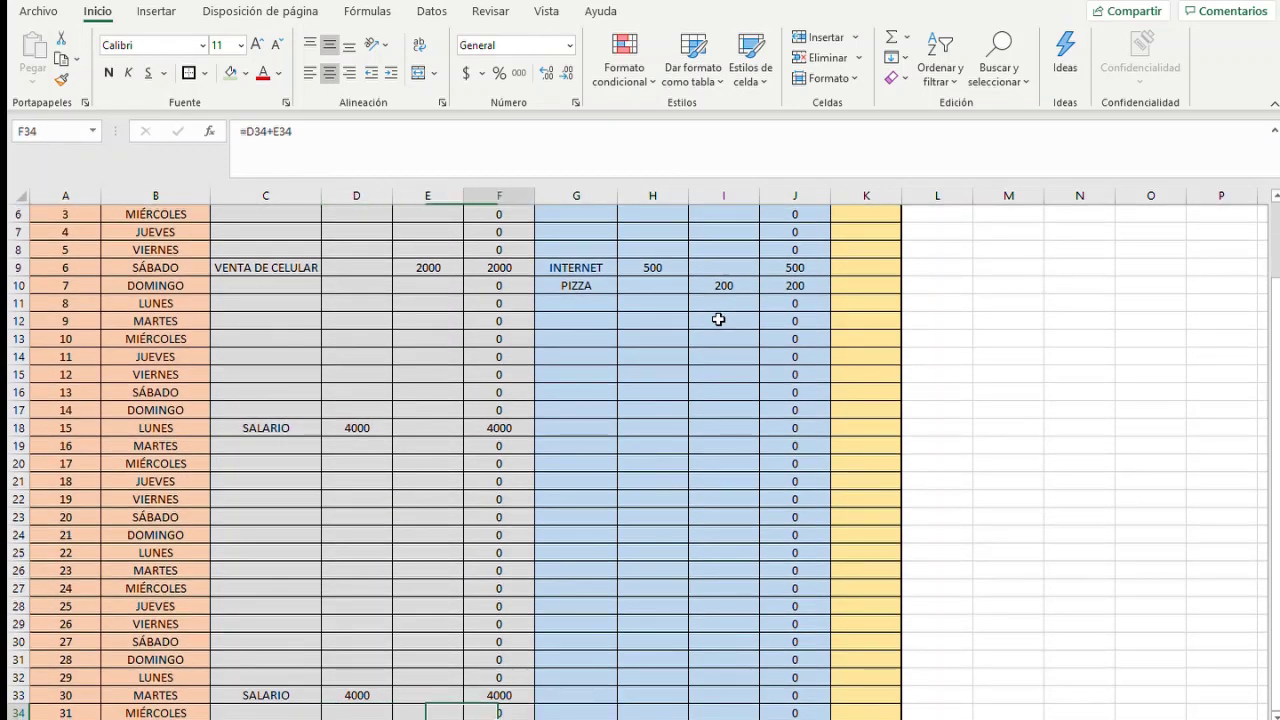
{"action": "key", "text": "Left"}
{"action": "key", "text": "Left"}
{"action": "key", "text": "Right"}
{"action": "key", "text": "Up"}
{"action": "key", "text": "Up"}
{"action": "key", "text": "Up"}
{"action": "key", "text": "Up"}
{"action": "key", "text": "Up"}
{"action": "key", "text": "Up"}
{"action": "key", "text": "Up"}
{"action": "key", "text": "Up"}
{"action": "key", "text": "Up"}
{"action": "key", "text": "Up"}
{"action": "key", "text": "Up"}
{"action": "key", "text": "Up"}
{"action": "key", "text": "Up"}
{"action": "key", "text": "Up"}
{"action": "key", "text": "Up"}
{"action": "key", "text": "Up"}
{"action": "key", "text": "Up"}
{"action": "key", "text": "Up"}
{"action": "key", "text": "Up"}
{"action": "key", "text": "Up"}
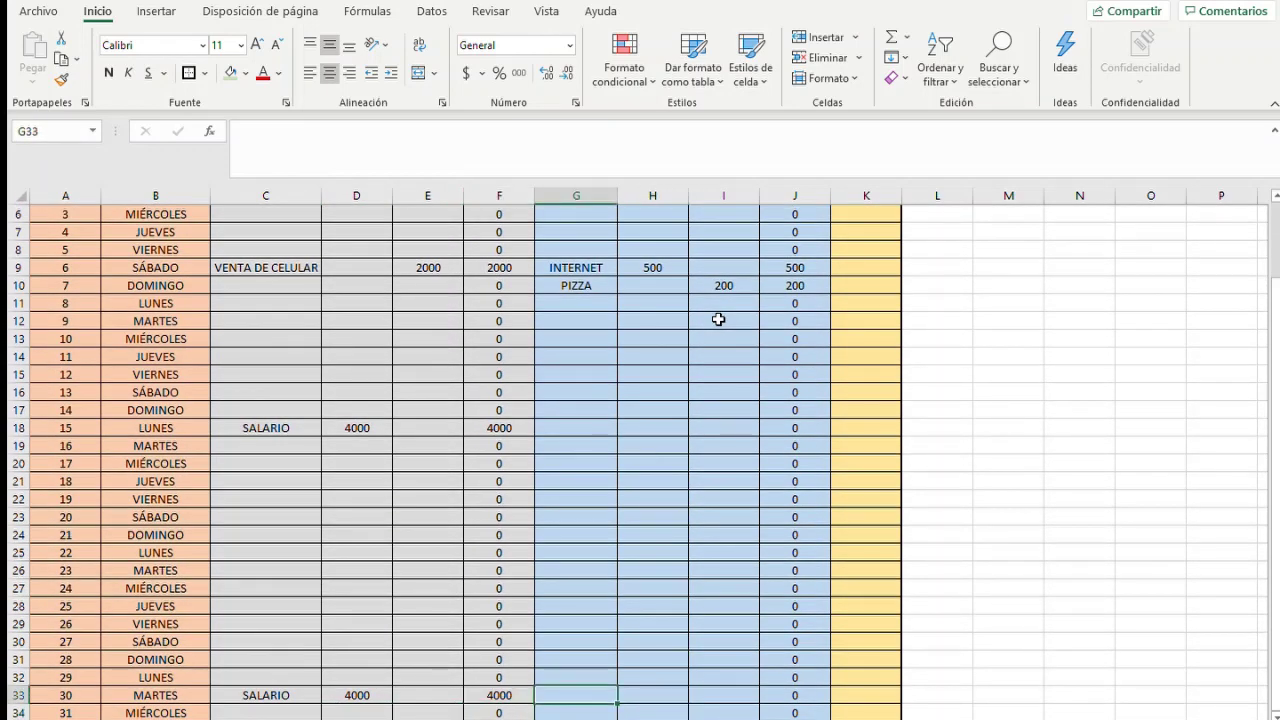
{"action": "key", "text": "Up"}
{"action": "key", "text": "Up"}
{"action": "key", "text": "Up"}
{"action": "key", "text": "Up"}
{"action": "key", "text": "Up"}
{"action": "key", "text": "Up"}
{"action": "key", "text": "Up"}
{"action": "key", "text": "Up"}
{"action": "key", "text": "Up"}
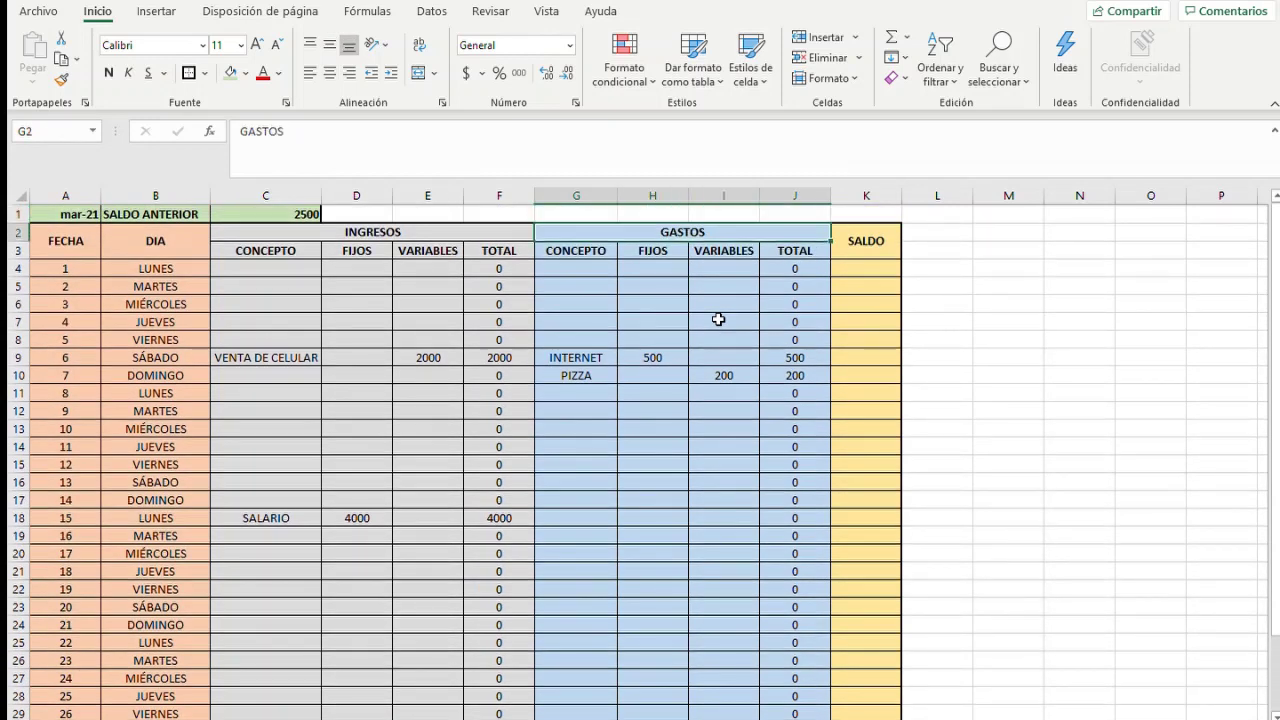
Enter the formula =C1+F4-J4 in K4 to calculate the day 1 balance from the previous balance, total income and total expenses
{"action": "key", "text": "Down"}
{"action": "key", "text": "Down"}
{"action": "key", "text": "Right"}
{"action": "key", "text": "Right"}
{"action": "key", "text": "Right"}
{"action": "key", "text": "Right"}
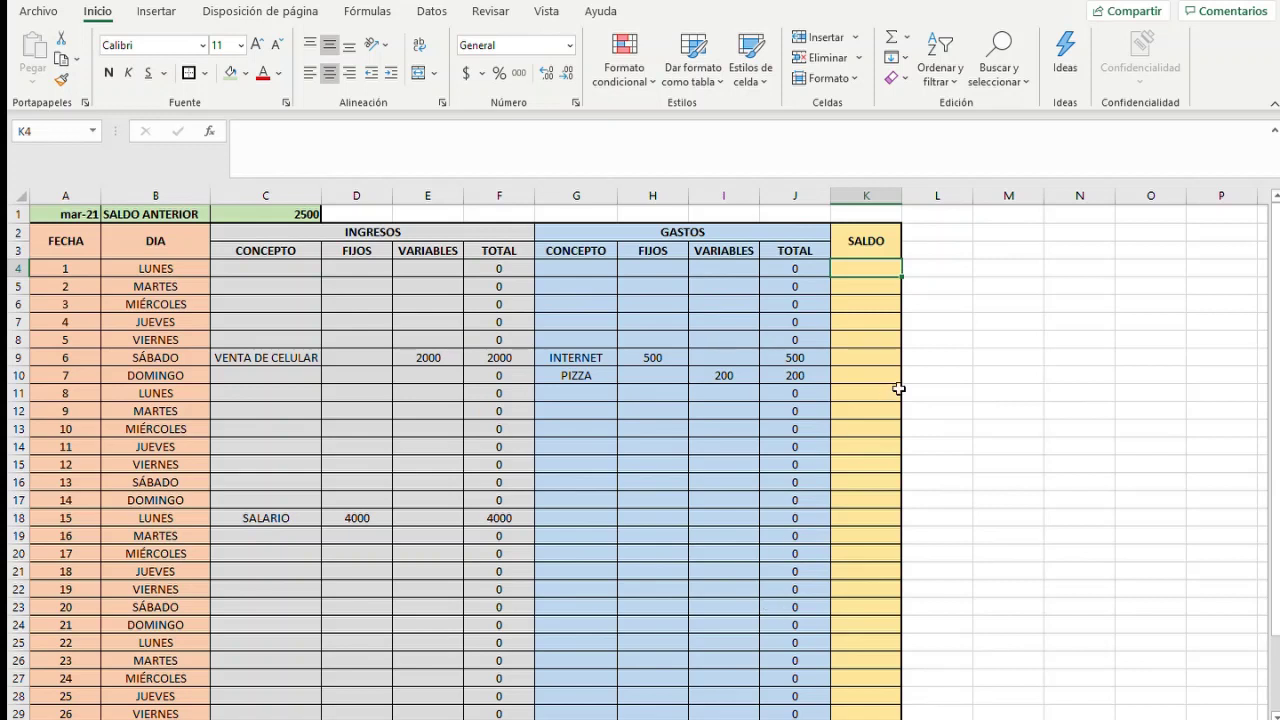
{"action": "left_click_drag", "start_coordinate": [40, 266], "coordinate": [884, 269]}
{"action": "left_click", "coordinate": [882, 266]}
{"action": "type", "text": "="}
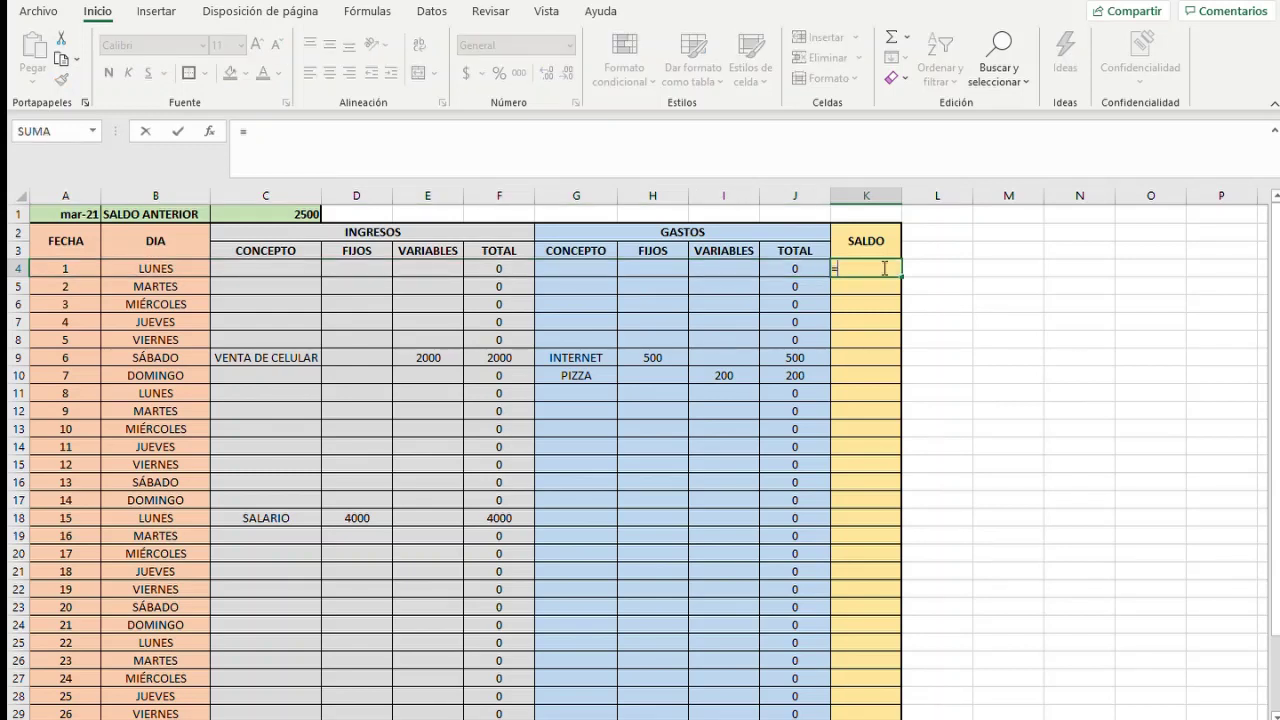
{"action": "left_click", "coordinate": [303, 208]}
{"action": "type", "text": "+"}
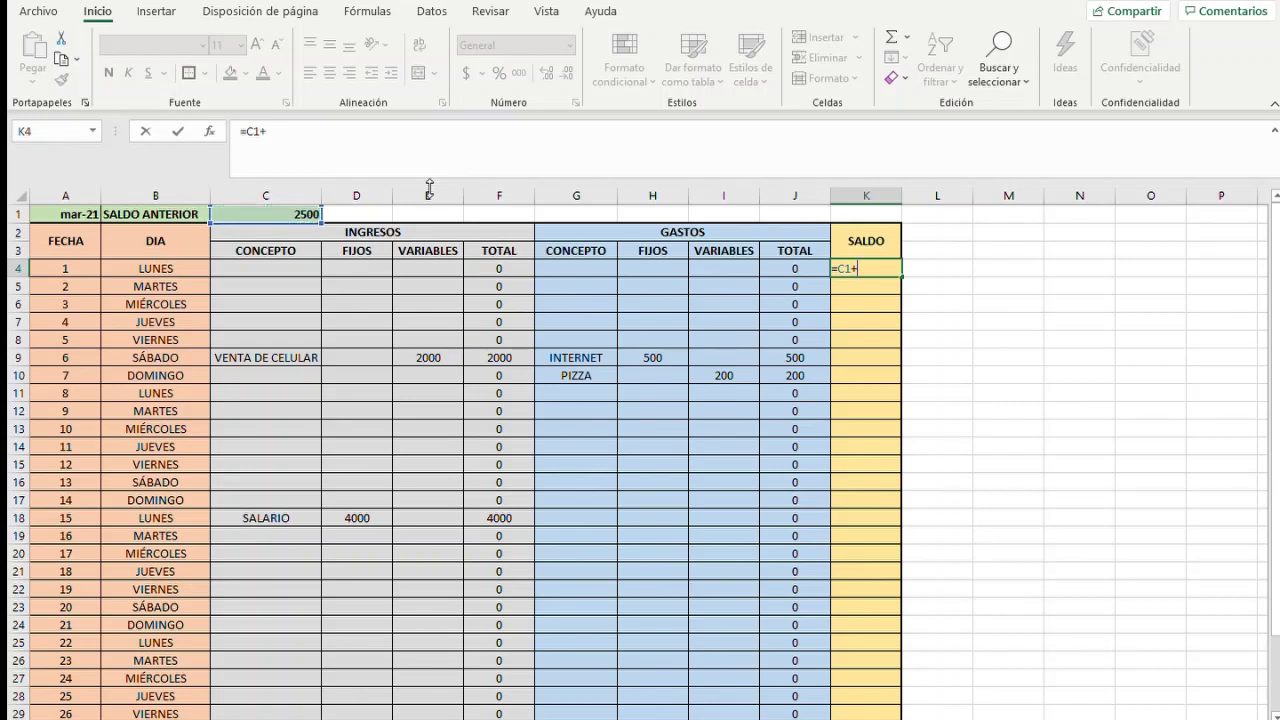
{"action": "left_click", "coordinate": [485, 268]}
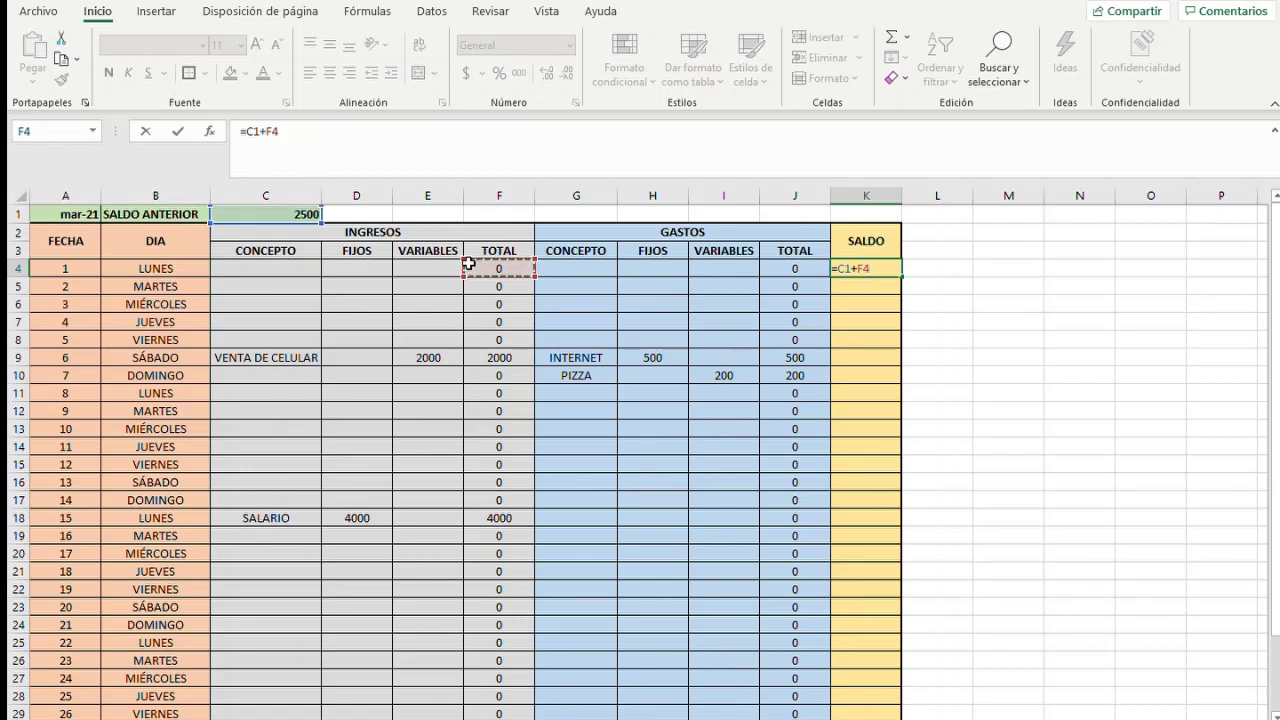
{"action": "type", "text": "-"}
{"action": "left_click", "coordinate": [781, 267]}
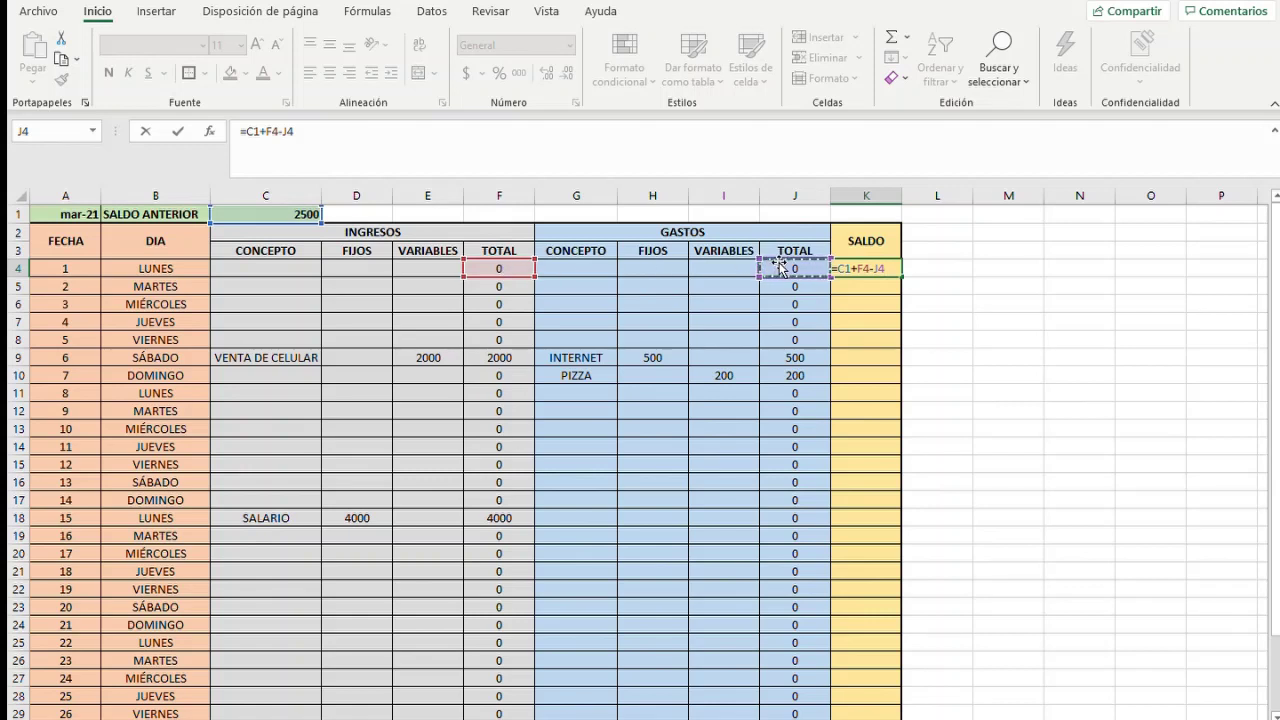
{"action": "key", "text": "Return"}
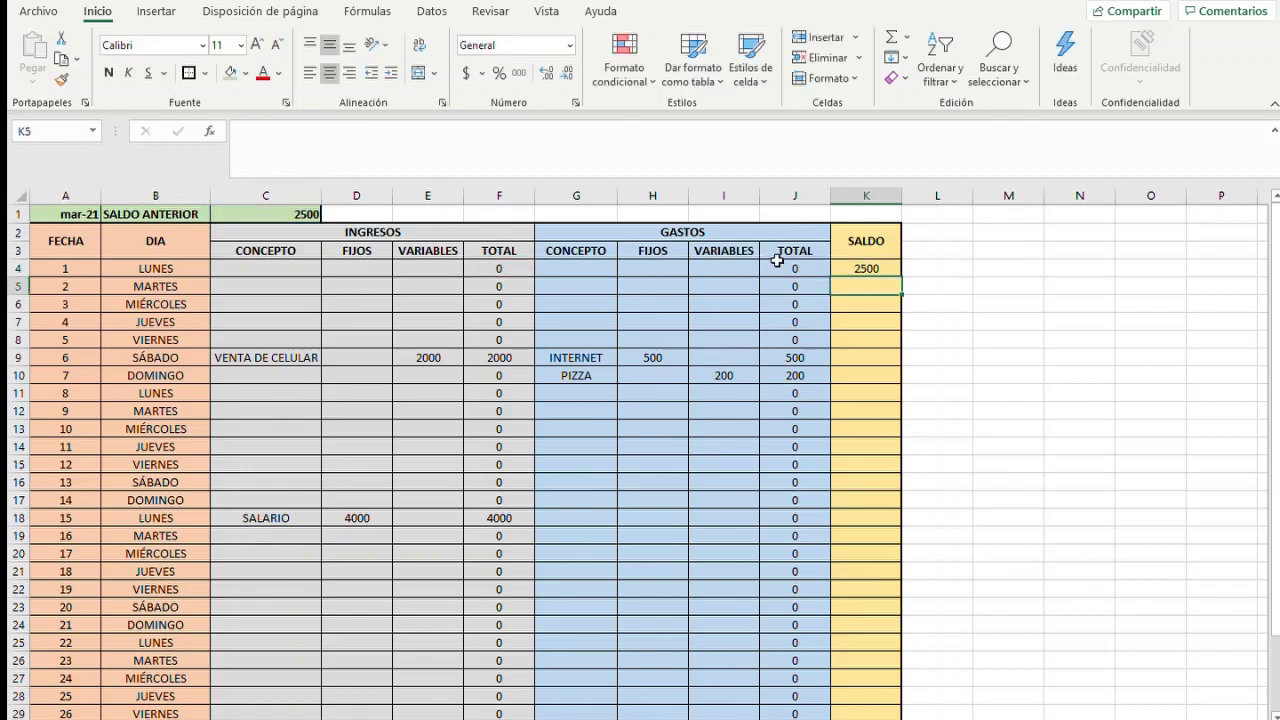
Examine the previous balance in C1, the day 1 totals in F4 and J4, and the balance formula in K4
{"action": "left_click", "coordinate": [253, 215]}
{"action": "left_click", "coordinate": [498, 272]}
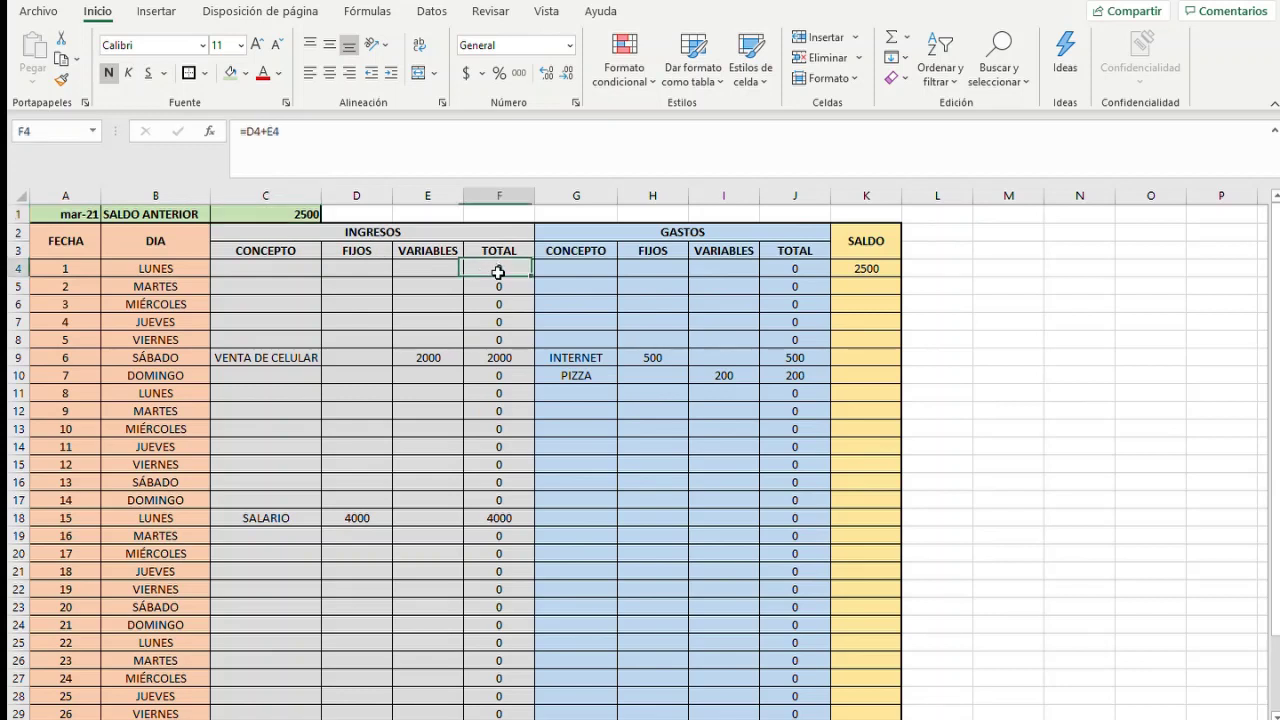
{"action": "left_click", "coordinate": [776, 273]}
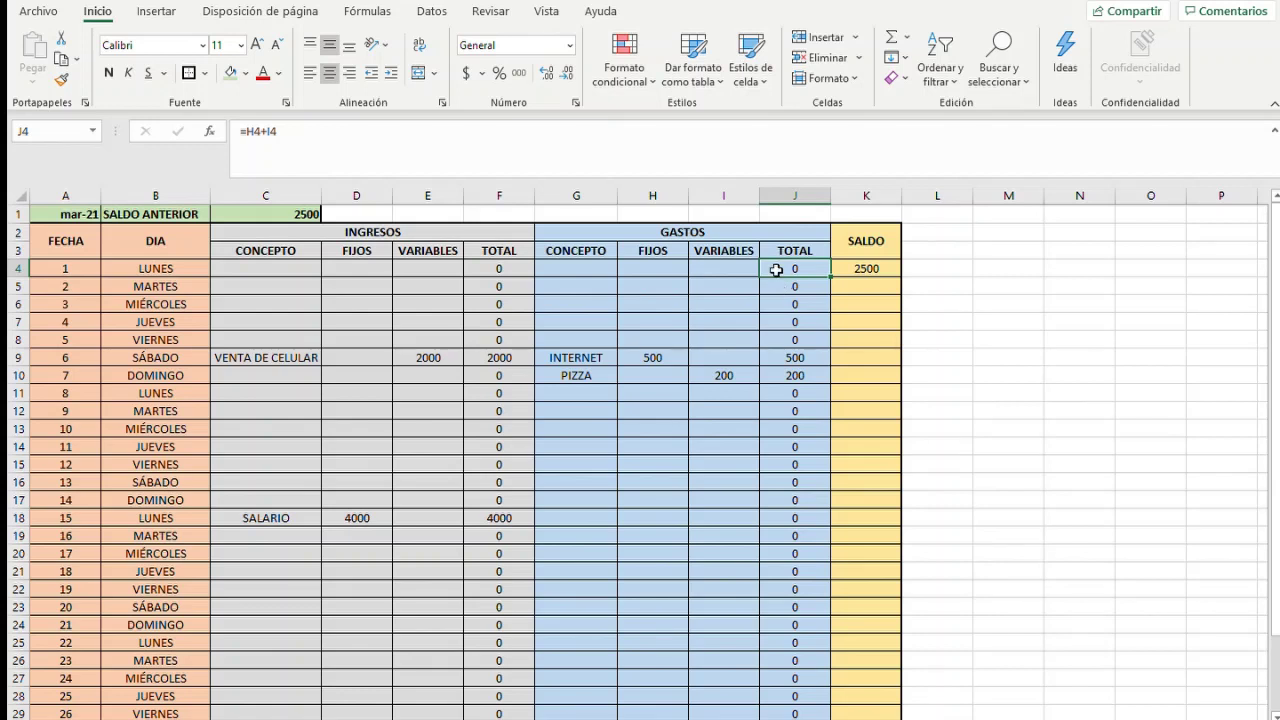
{"action": "left_click", "coordinate": [870, 296]}
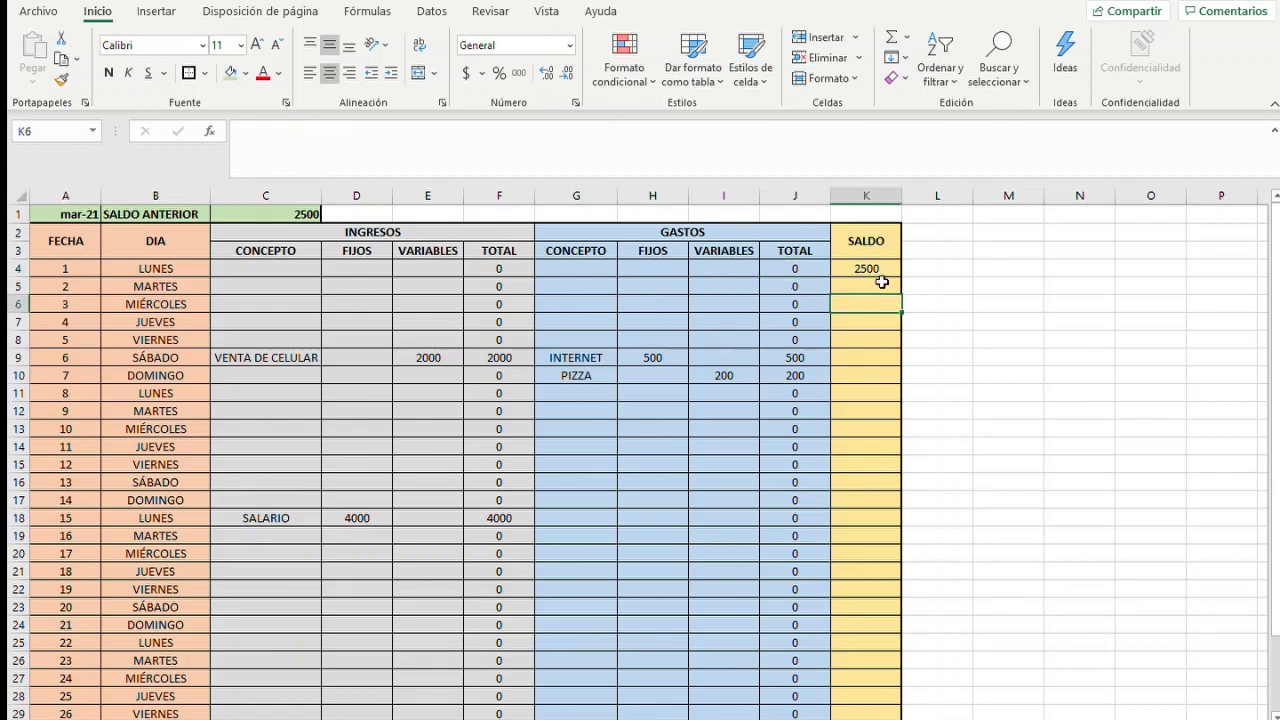
{"action": "left_click", "coordinate": [882, 284]}
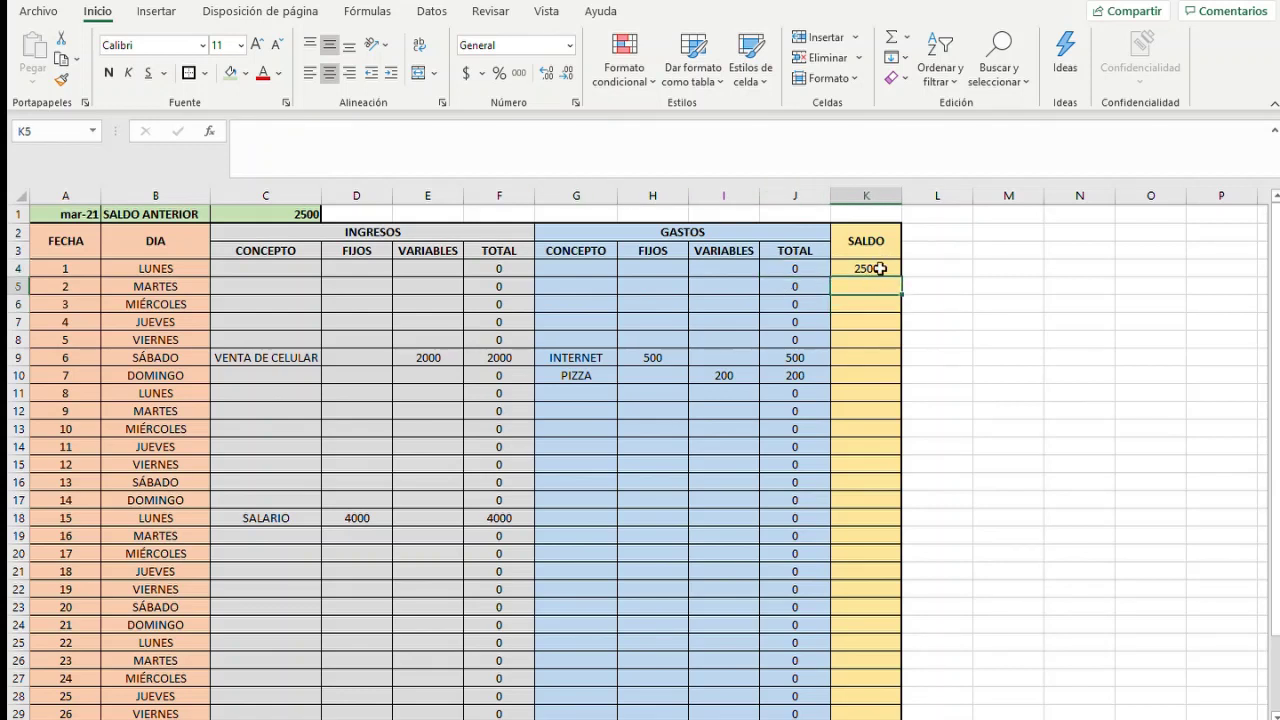
{"action": "left_click", "coordinate": [879, 268]}
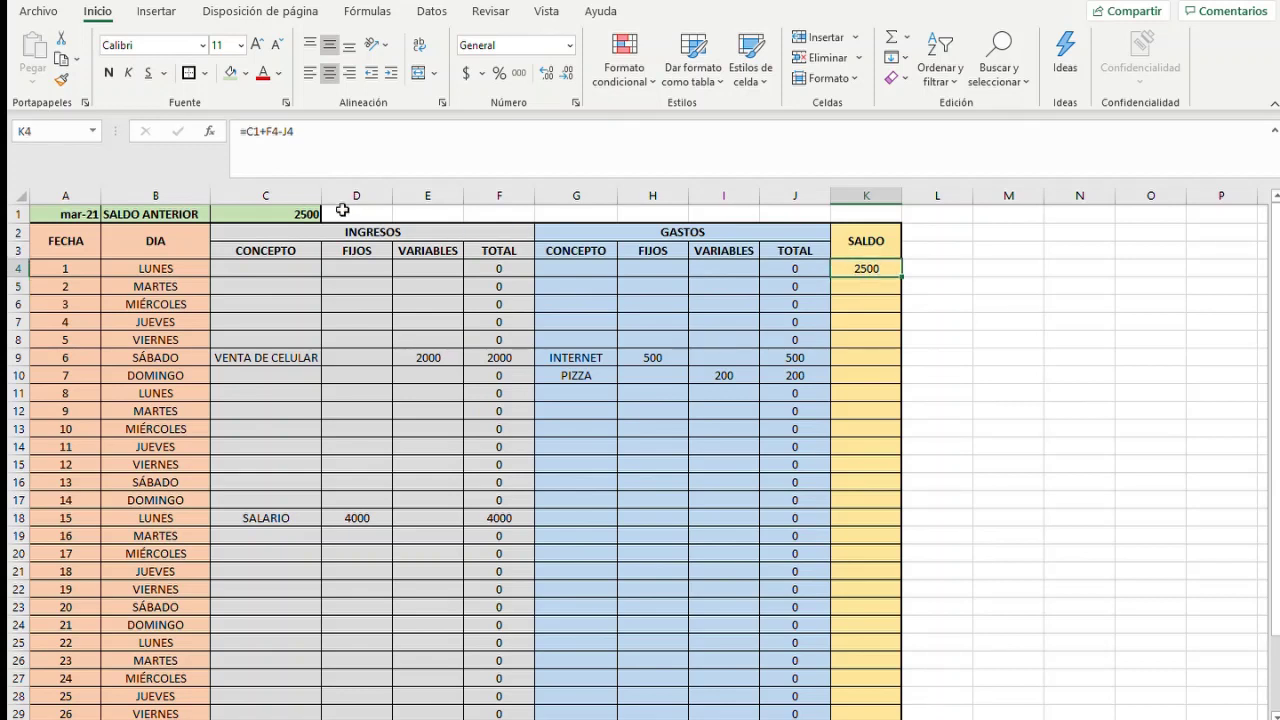
{"action": "left_click", "coordinate": [297, 210]}
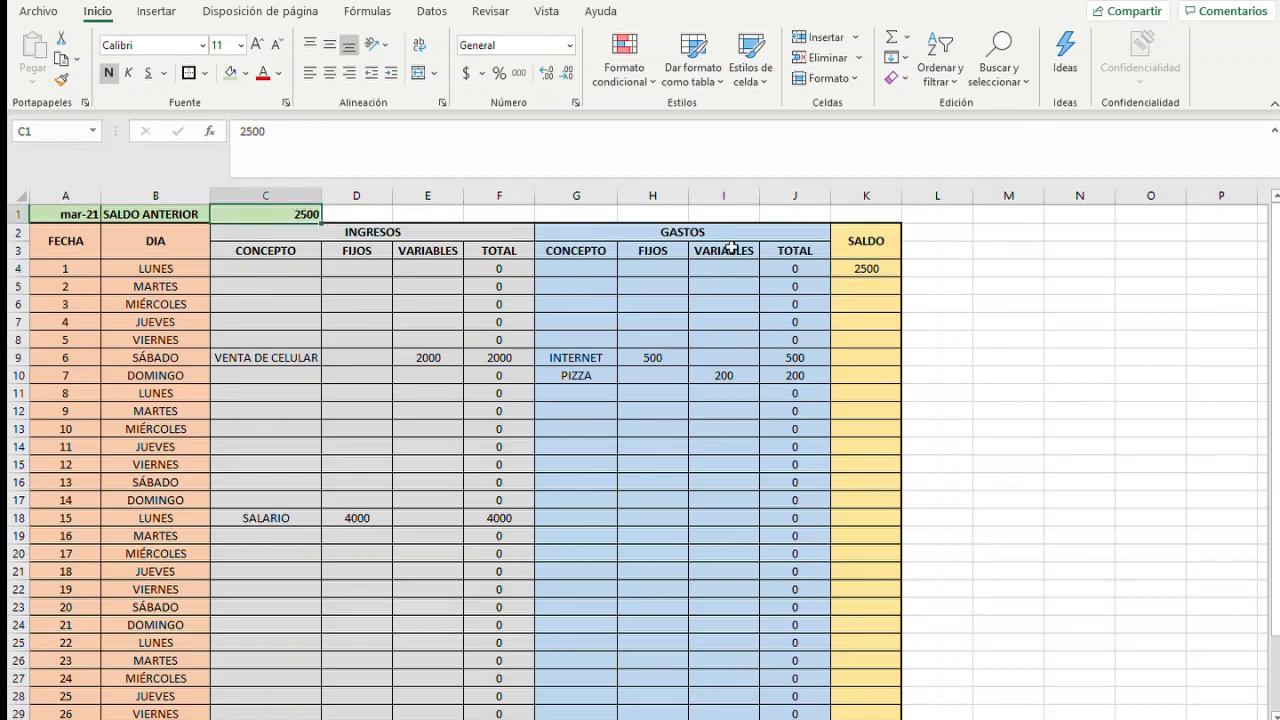
{"action": "left_click", "coordinate": [874, 289]}
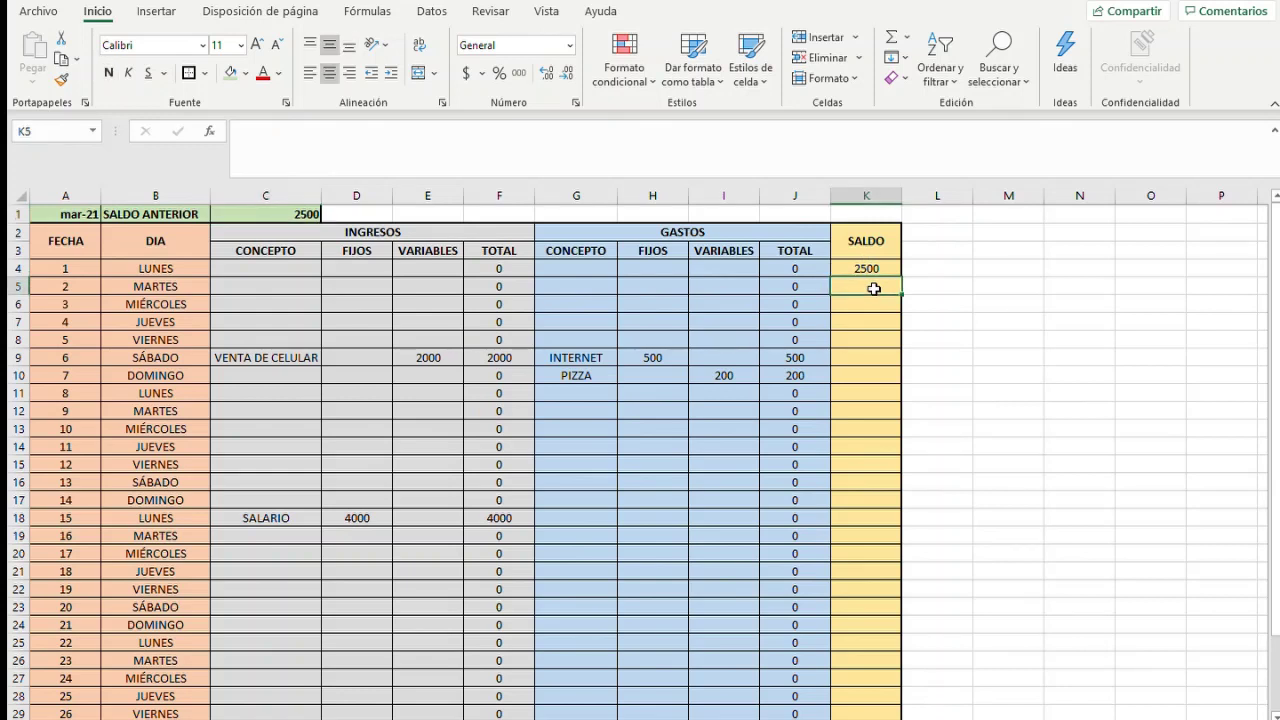
{"action": "left_click", "coordinate": [296, 212]}
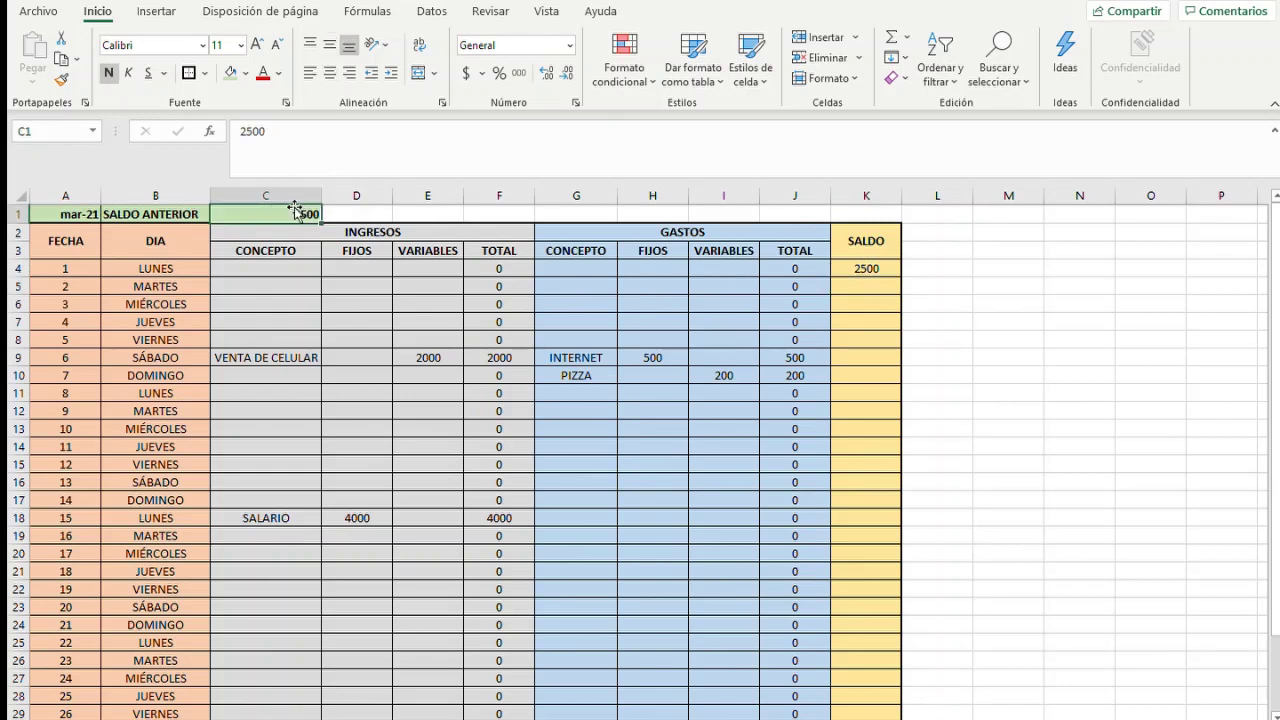
Enter the formula =K4+F5-J5 in K5 to calculate the day 2 balance from the preceding day's balance
{"action": "left_click", "coordinate": [862, 287]}
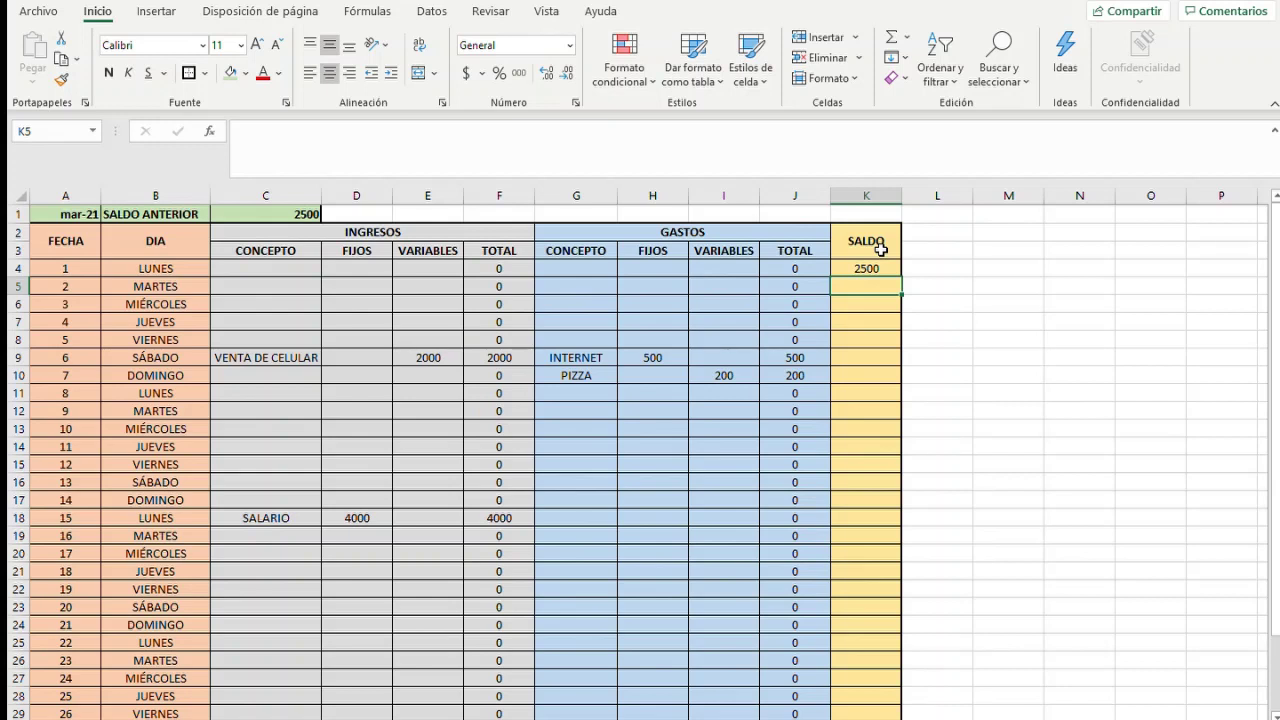
{"action": "type", "text": "="}
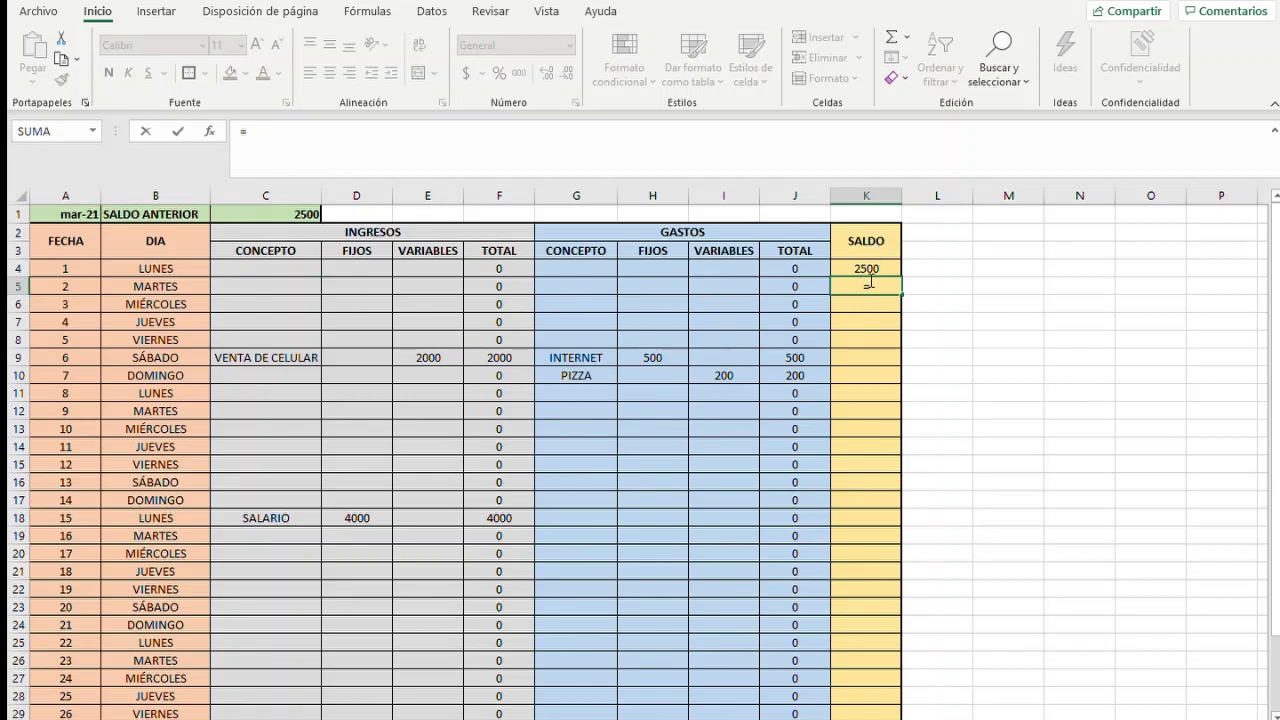
{"action": "left_click", "coordinate": [872, 266]}
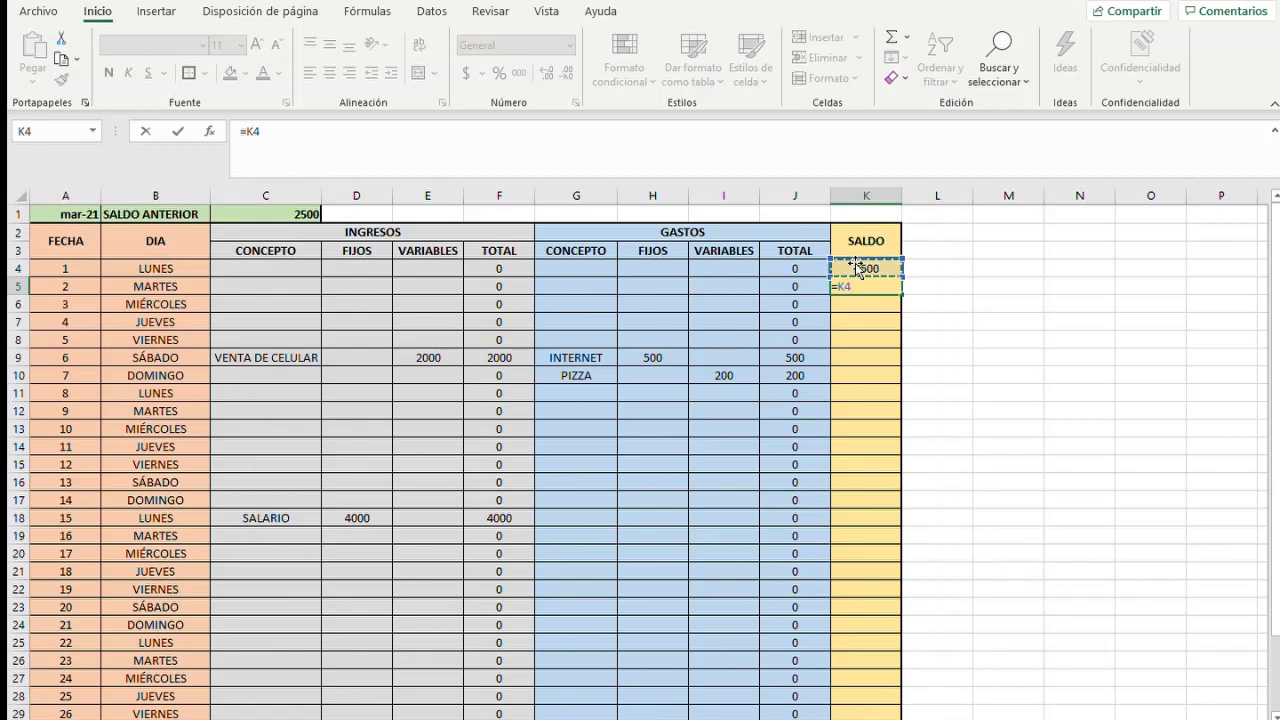
{"action": "type", "text": "+"}
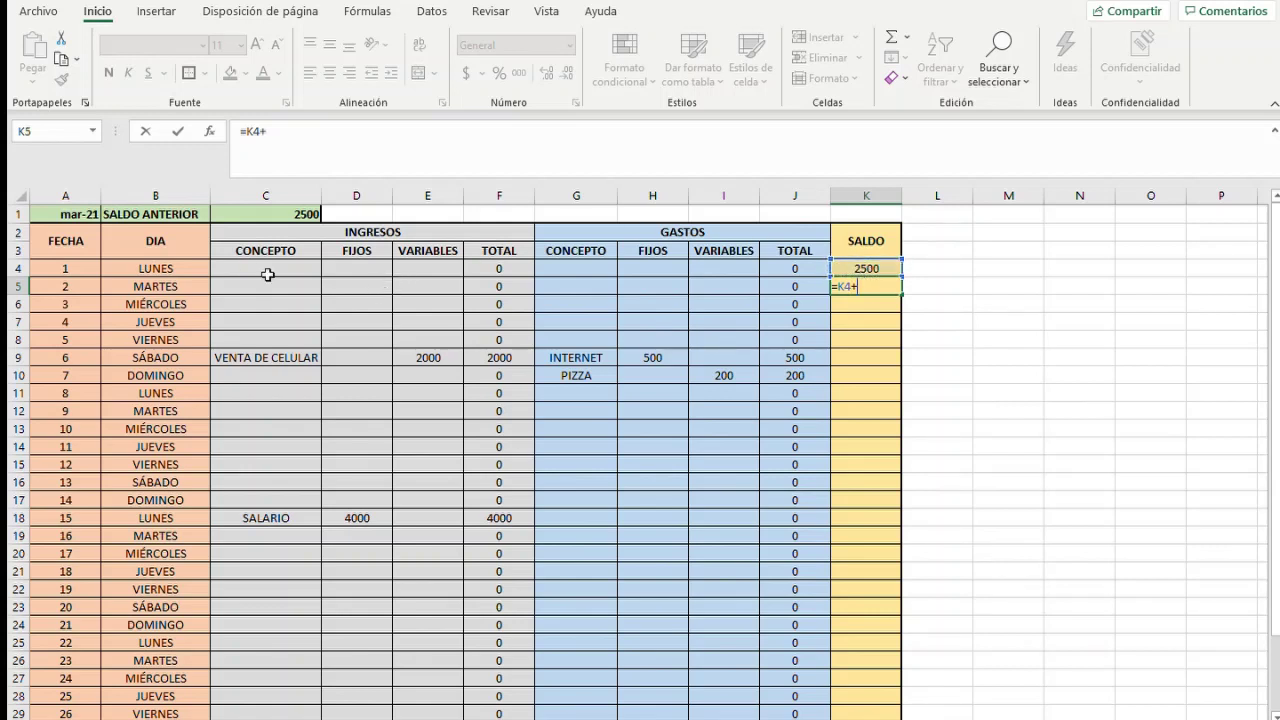
{"action": "left_click", "coordinate": [481, 291]}
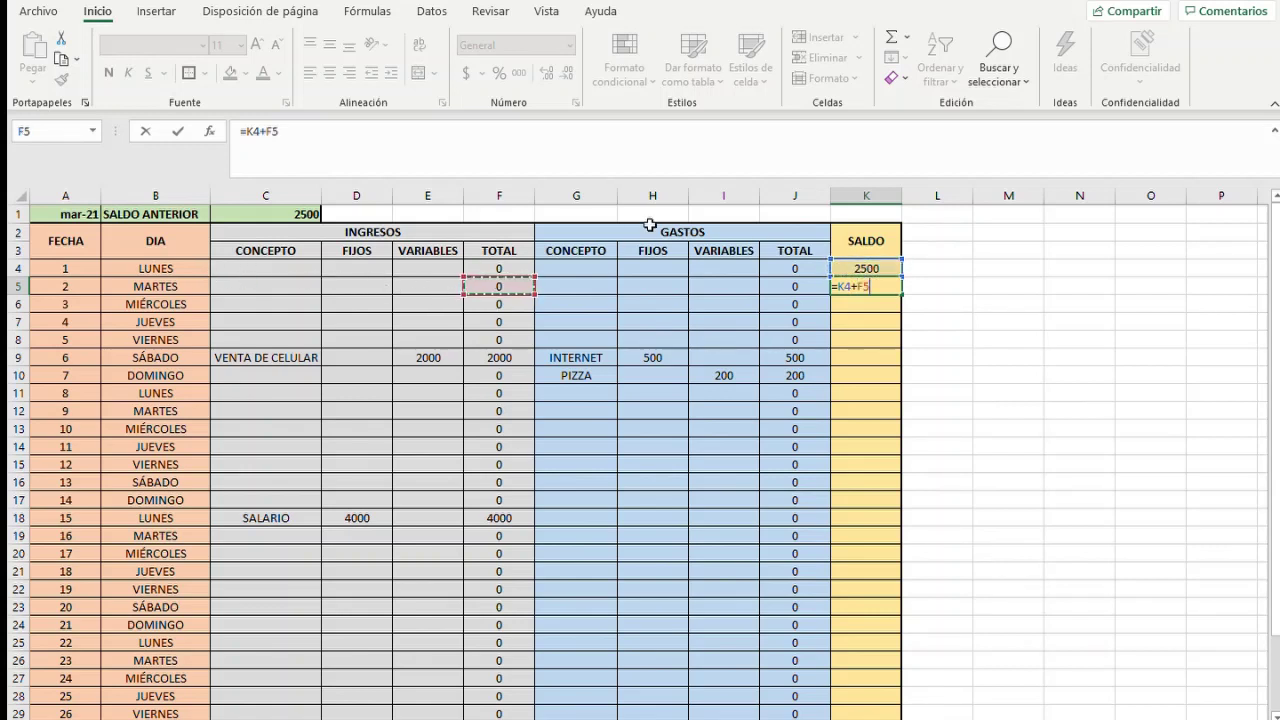
{"action": "type", "text": "-"}
{"action": "left_click", "coordinate": [779, 287]}
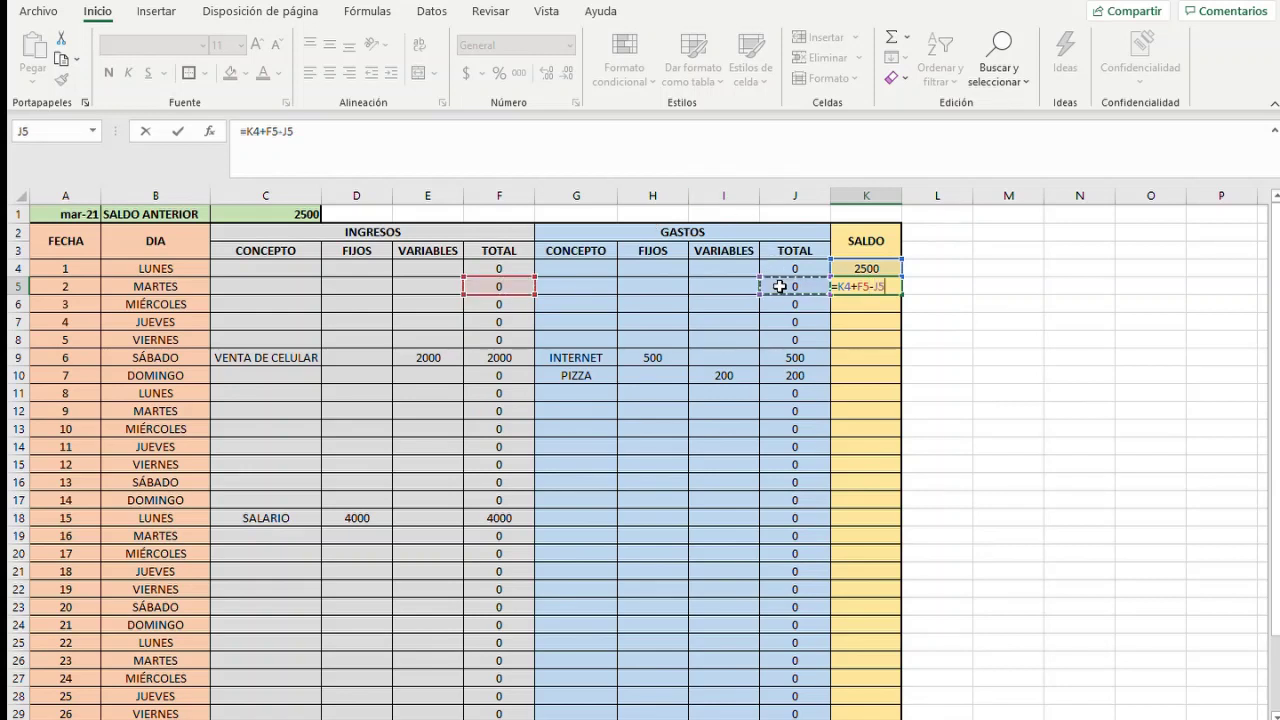
{"action": "key", "text": "Return"}
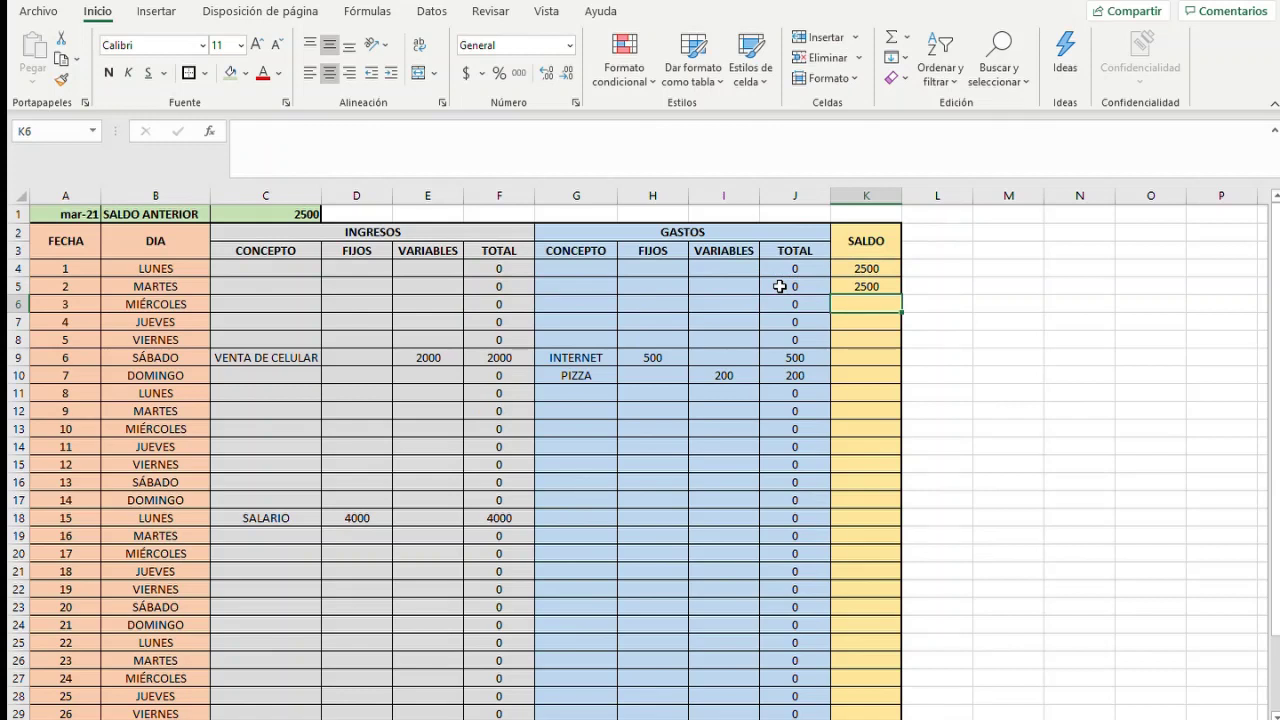
{"action": "key", "text": "Up"}
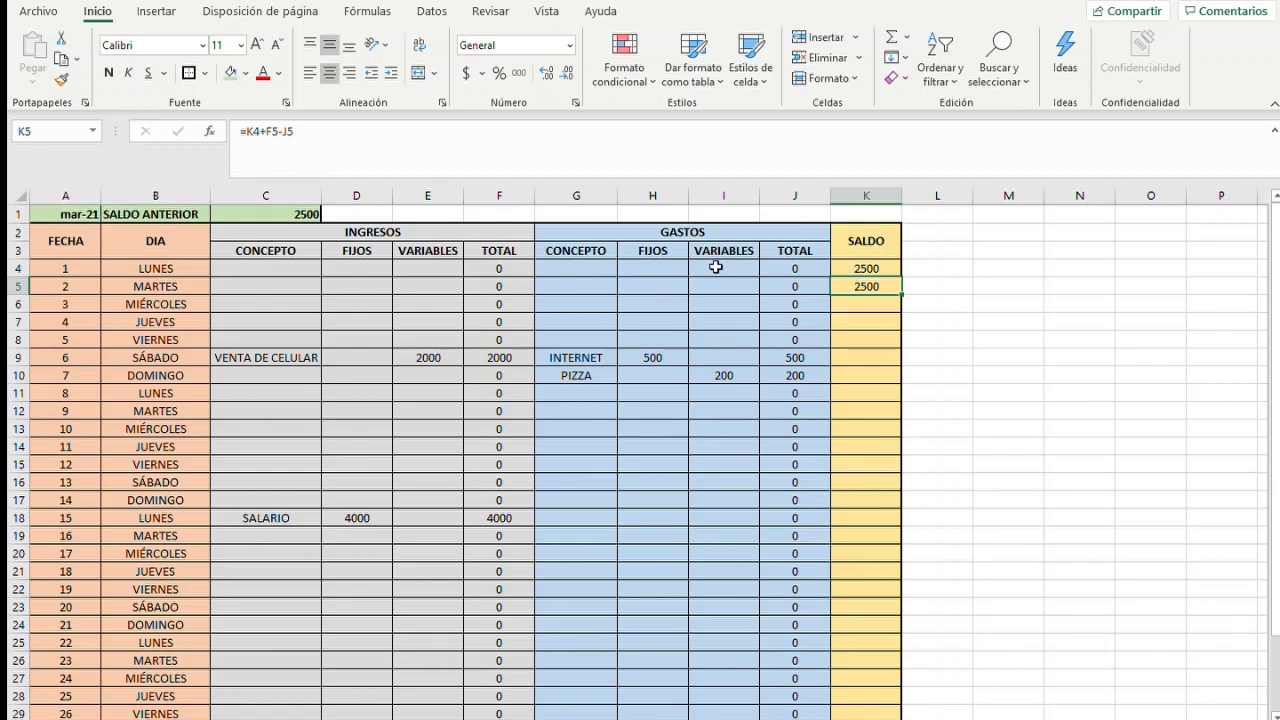
{"action": "left_click", "coordinate": [872, 305]}
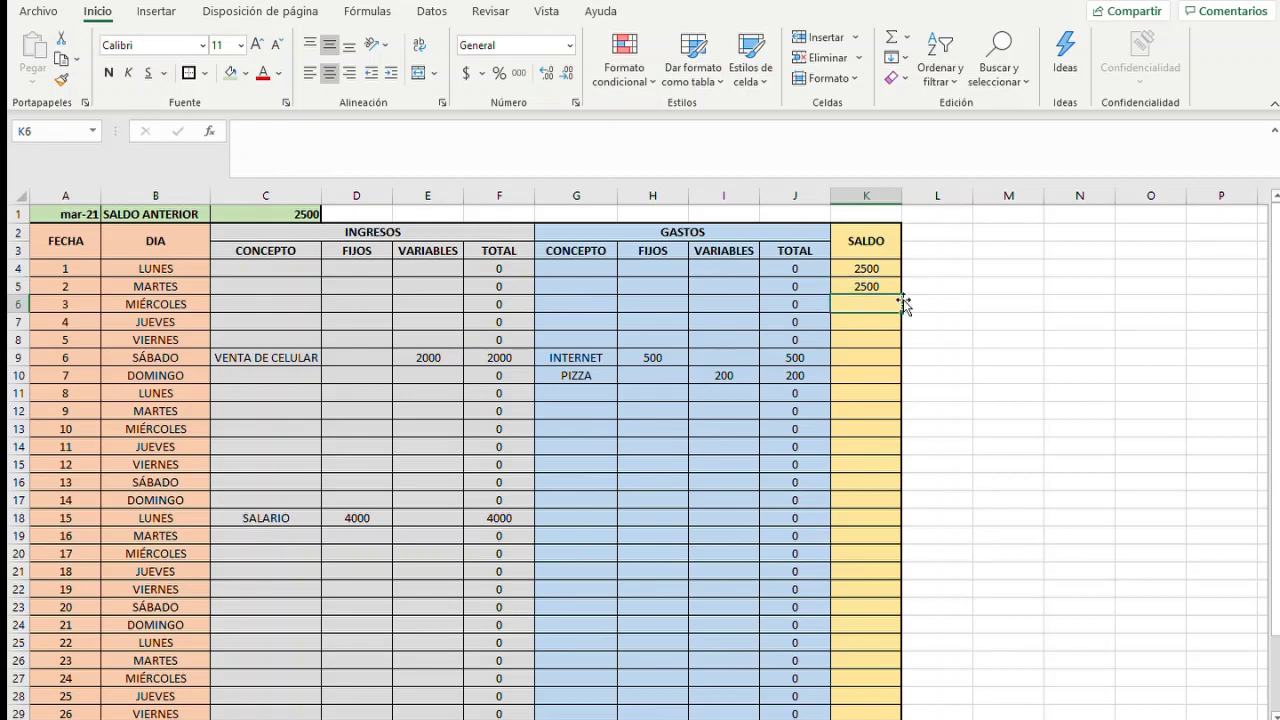
Copy the running balance formula from K5 down the SALDO column through day 31 in K34
{"action": "left_click", "coordinate": [865, 272]}
{"action": "left_click", "coordinate": [895, 290]}
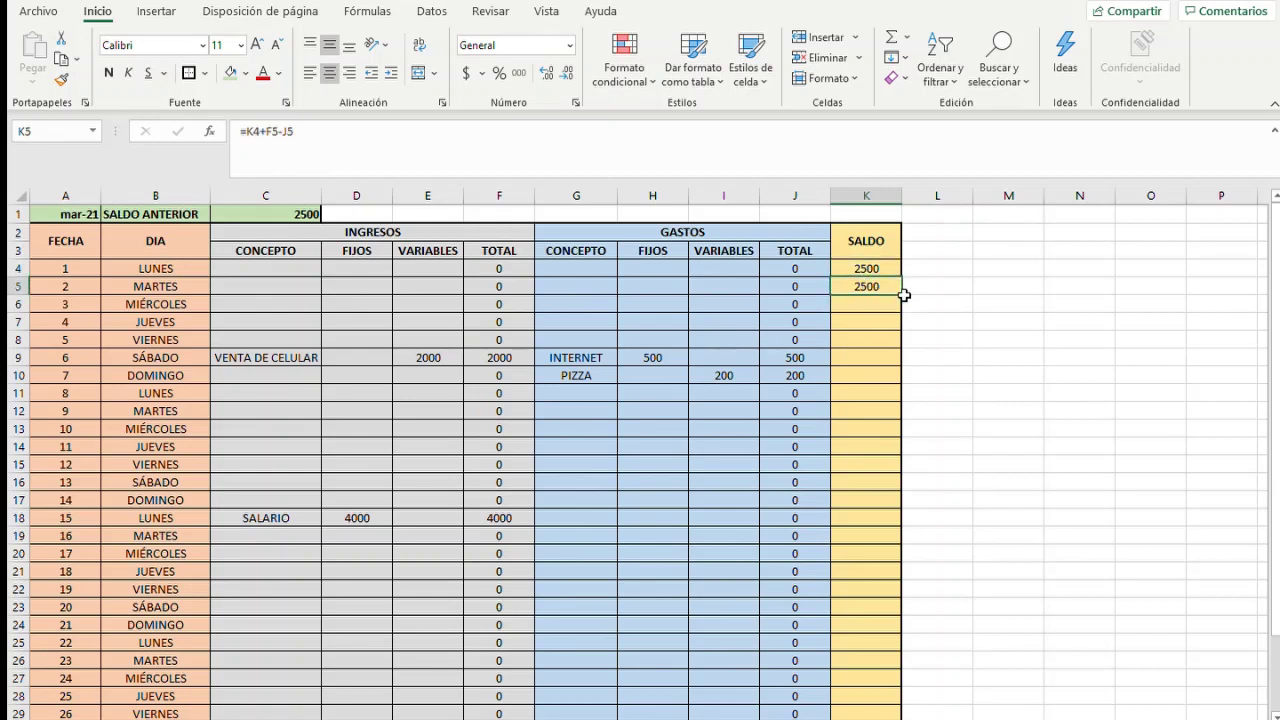
{"action": "left_click_drag", "start_coordinate": [899, 298], "coordinate": [889, 697]}
{"action": "left_click", "coordinate": [977, 587]}
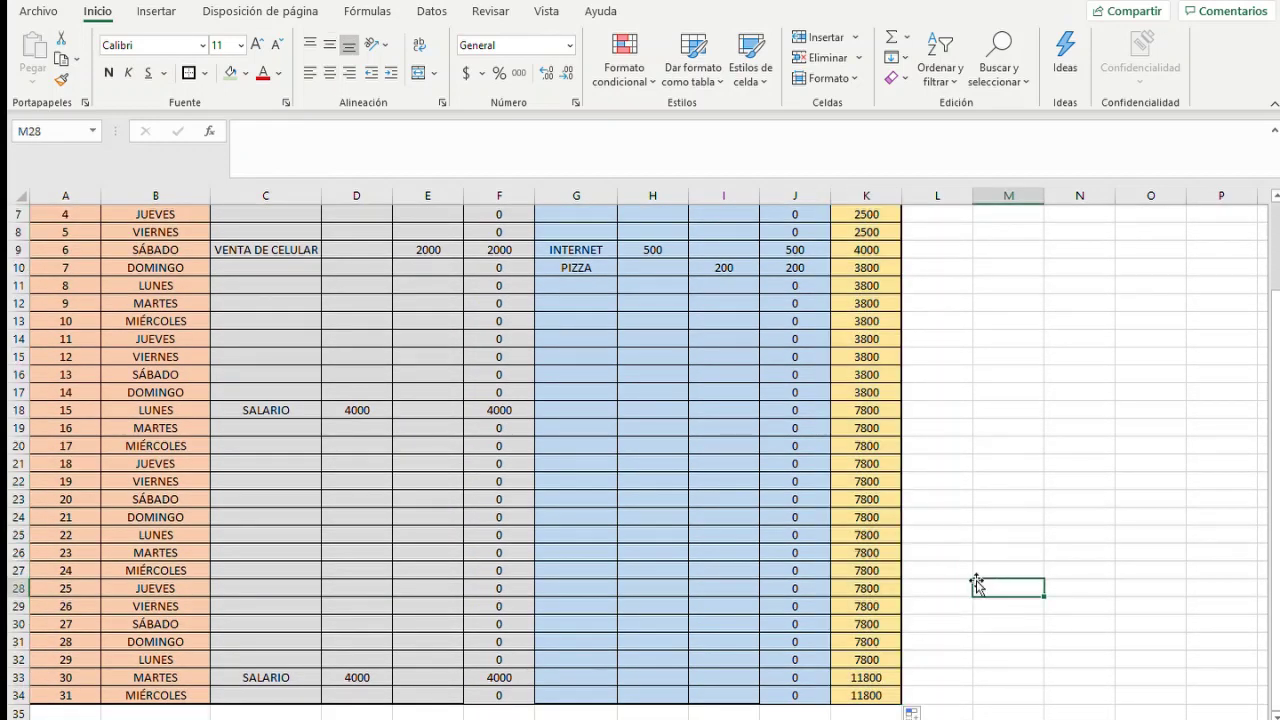
Look over the daily balances alongside the income and expense totals down to day 31 and back up to the headers
{"action": "scroll", "coordinate": [836, 353], "scroll_direction": "up", "scroll_amount": 2}
{"action": "scroll", "coordinate": [836, 353], "scroll_direction": "down", "scroll_amount": 3}
{"action": "scroll", "coordinate": [834, 351], "scroll_direction": "up", "scroll_amount": 3}
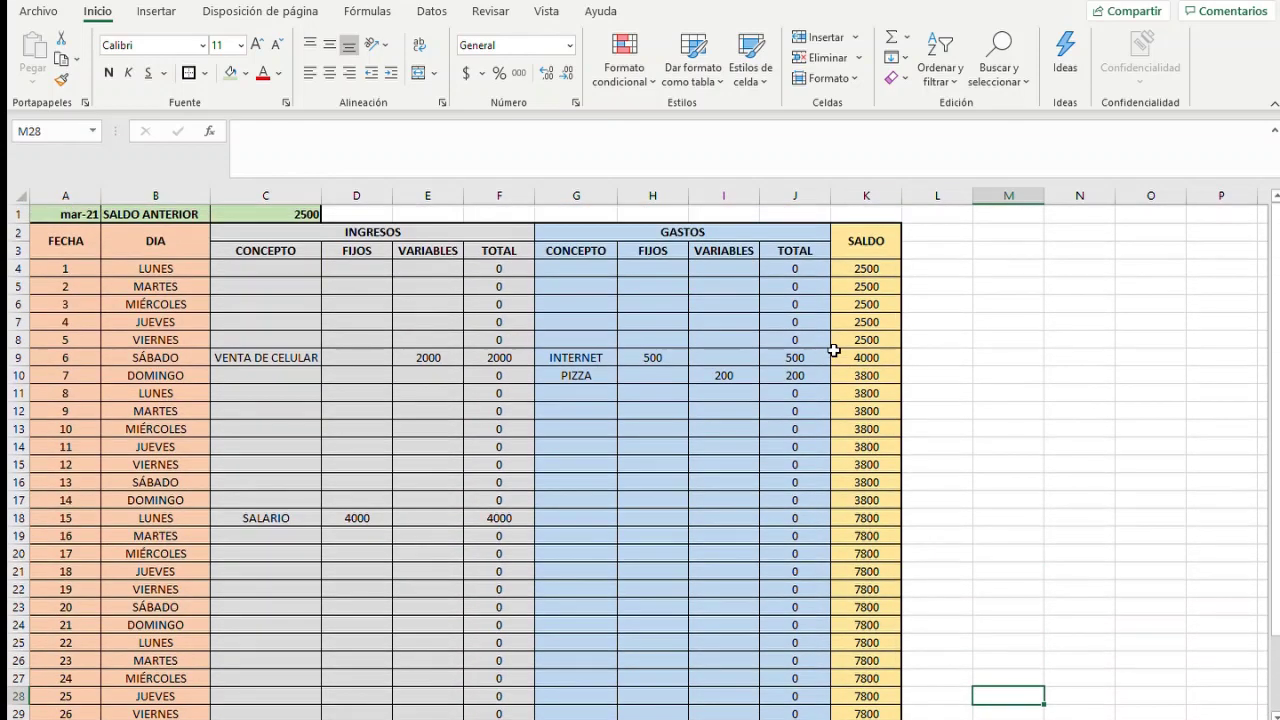
{"action": "scroll", "coordinate": [832, 350], "scroll_direction": "down", "scroll_amount": 1}
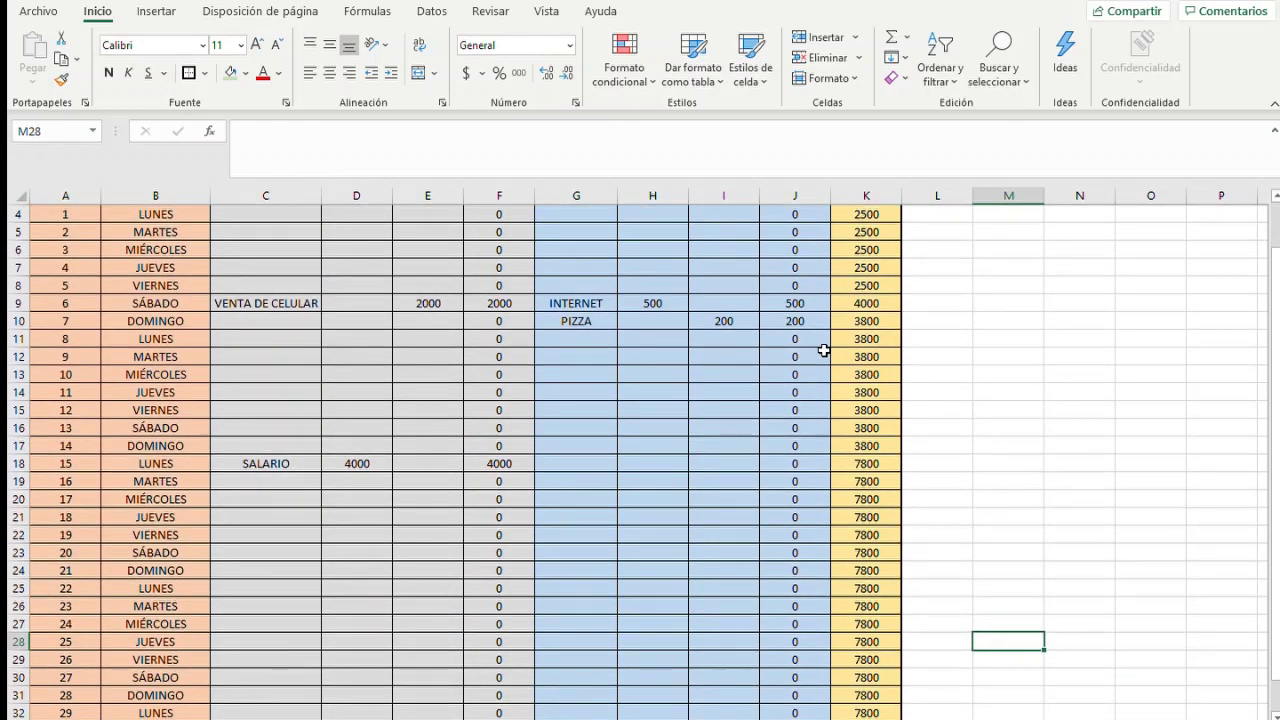
{"action": "scroll", "coordinate": [819, 360], "scroll_direction": "down", "scroll_amount": 1}
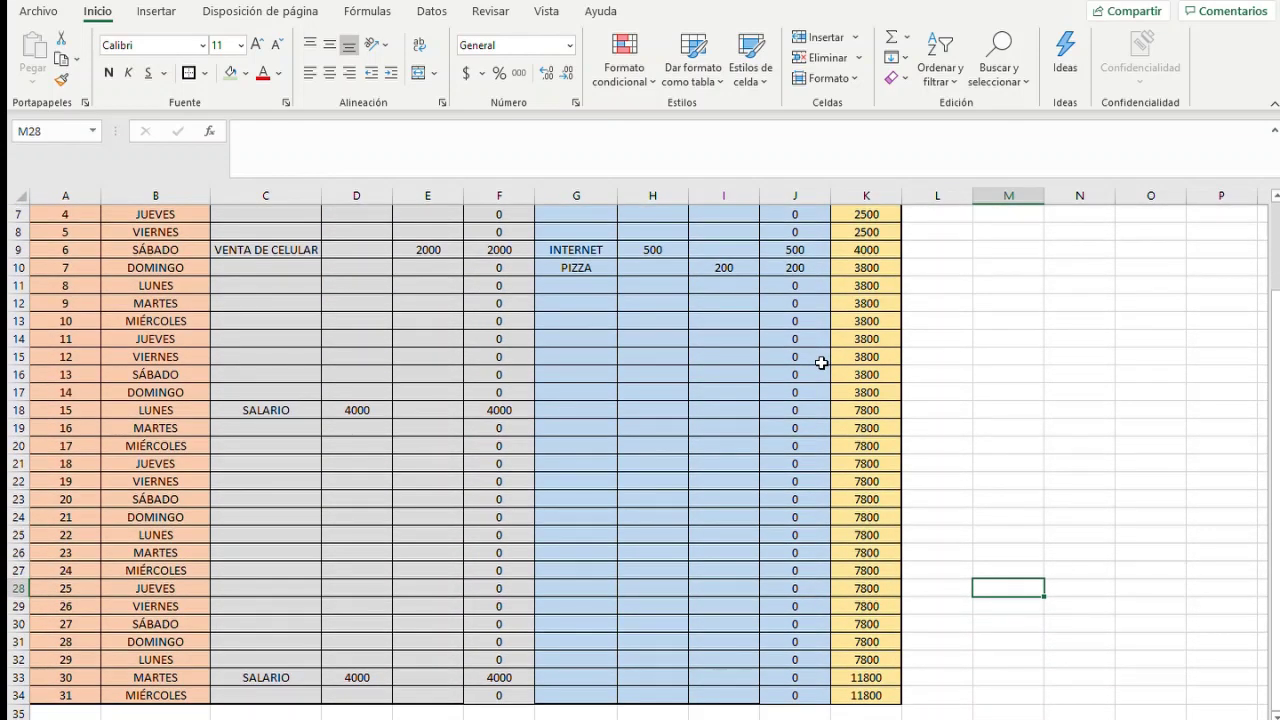
{"action": "scroll", "coordinate": [820, 360], "scroll_direction": "up", "scroll_amount": 2}
{"action": "scroll", "coordinate": [801, 388], "scroll_direction": "down", "scroll_amount": 2}
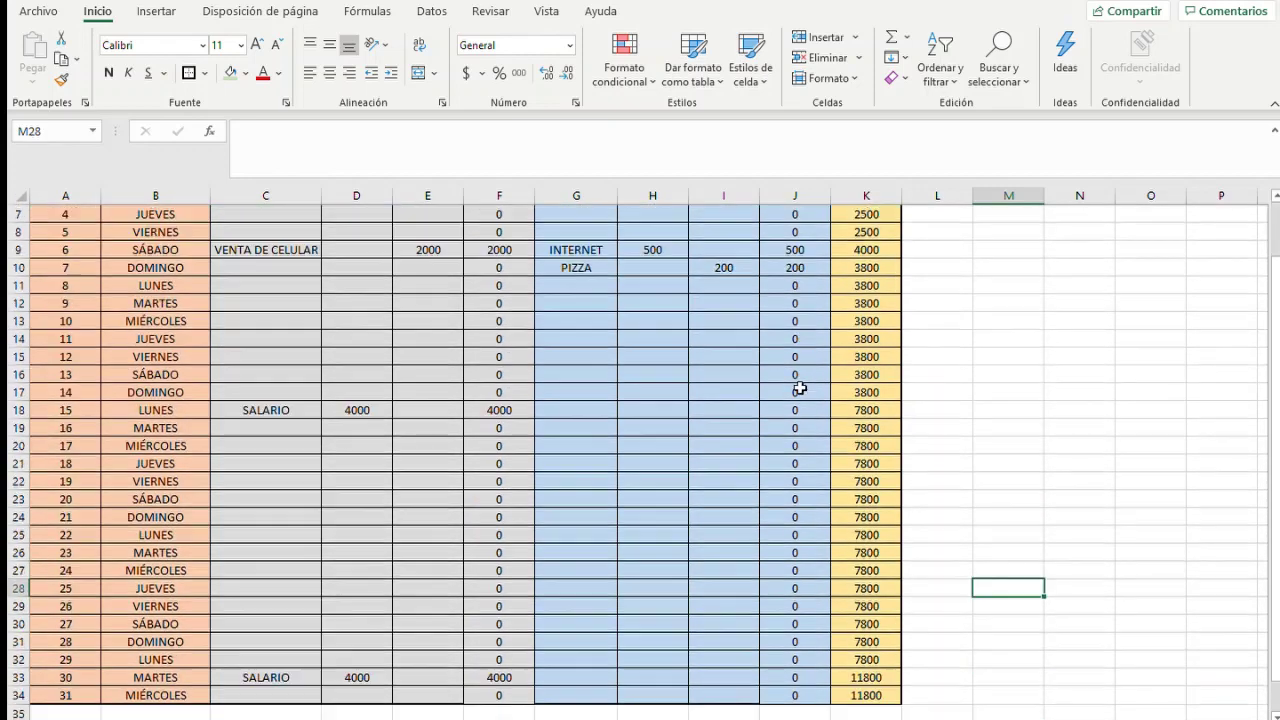
{"action": "scroll", "coordinate": [801, 388], "scroll_direction": "down", "scroll_amount": 4}
{"action": "scroll", "coordinate": [580, 452], "scroll_direction": "up", "scroll_amount": 5}
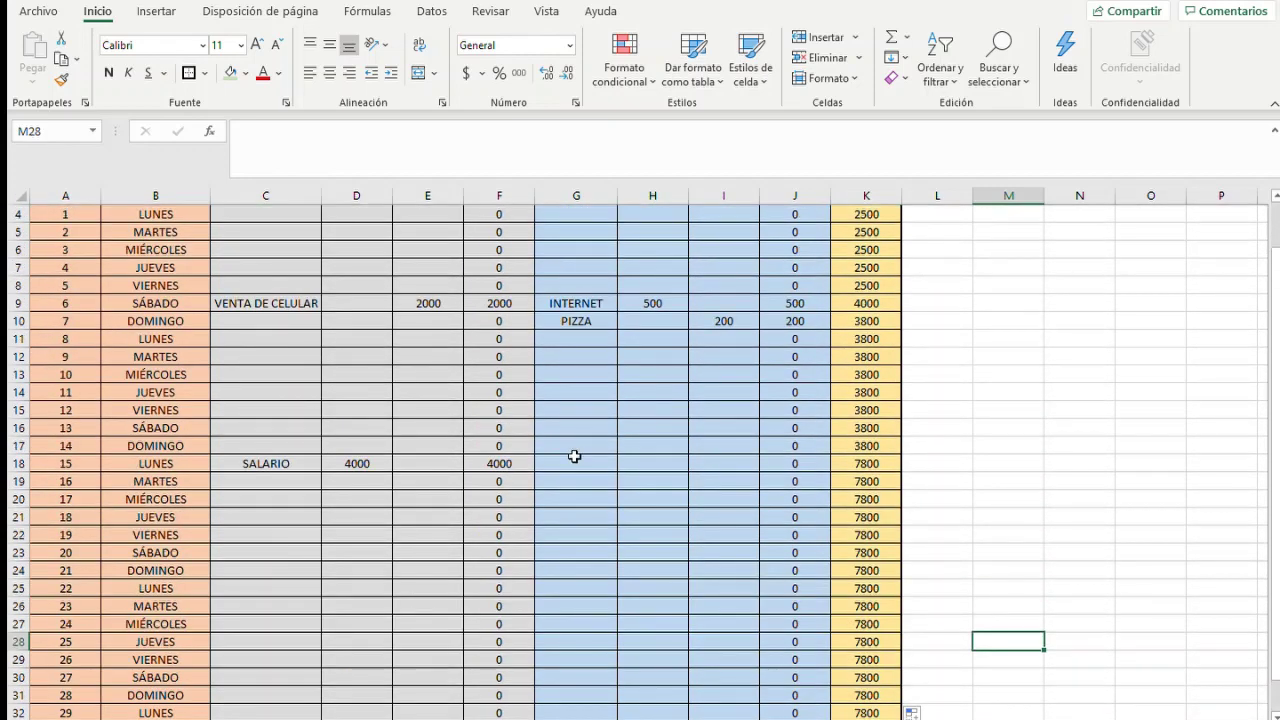
{"action": "scroll", "coordinate": [574, 456], "scroll_direction": "up", "scroll_amount": 2}
{"action": "scroll", "coordinate": [574, 451], "scroll_direction": "down", "scroll_amount": 1}
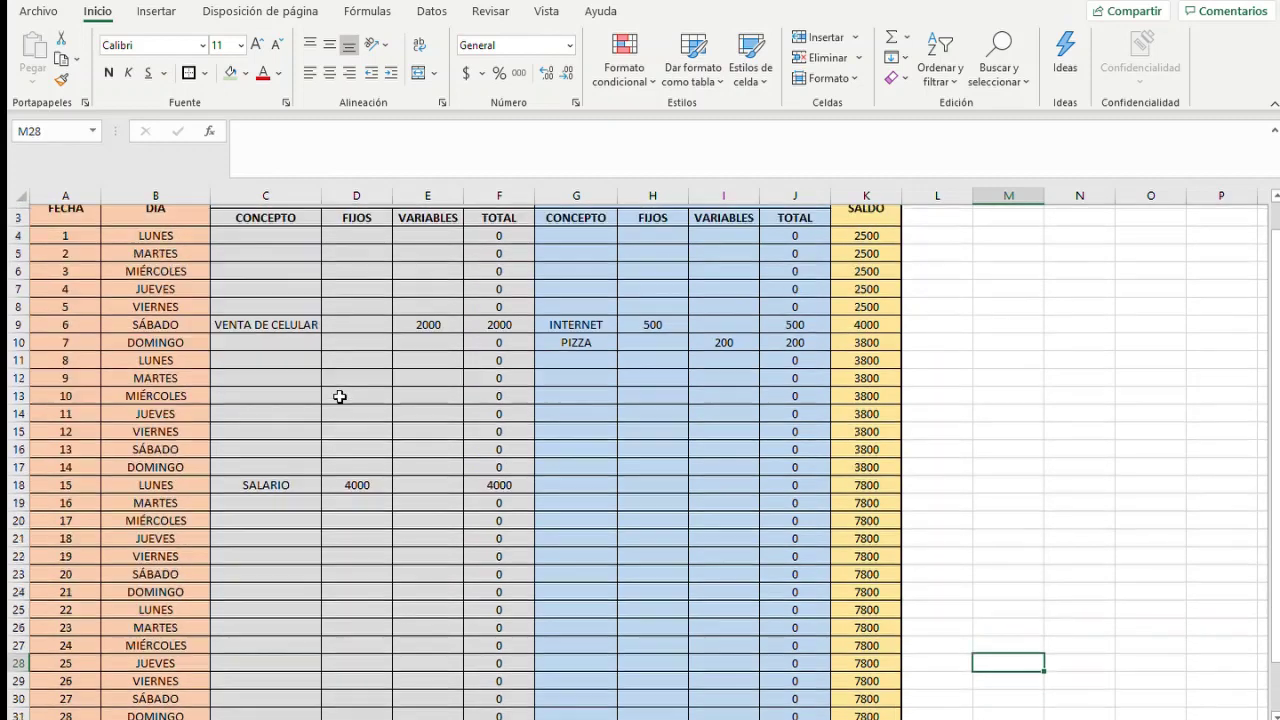
{"action": "scroll", "coordinate": [340, 397], "scroll_direction": "up", "scroll_amount": 1}
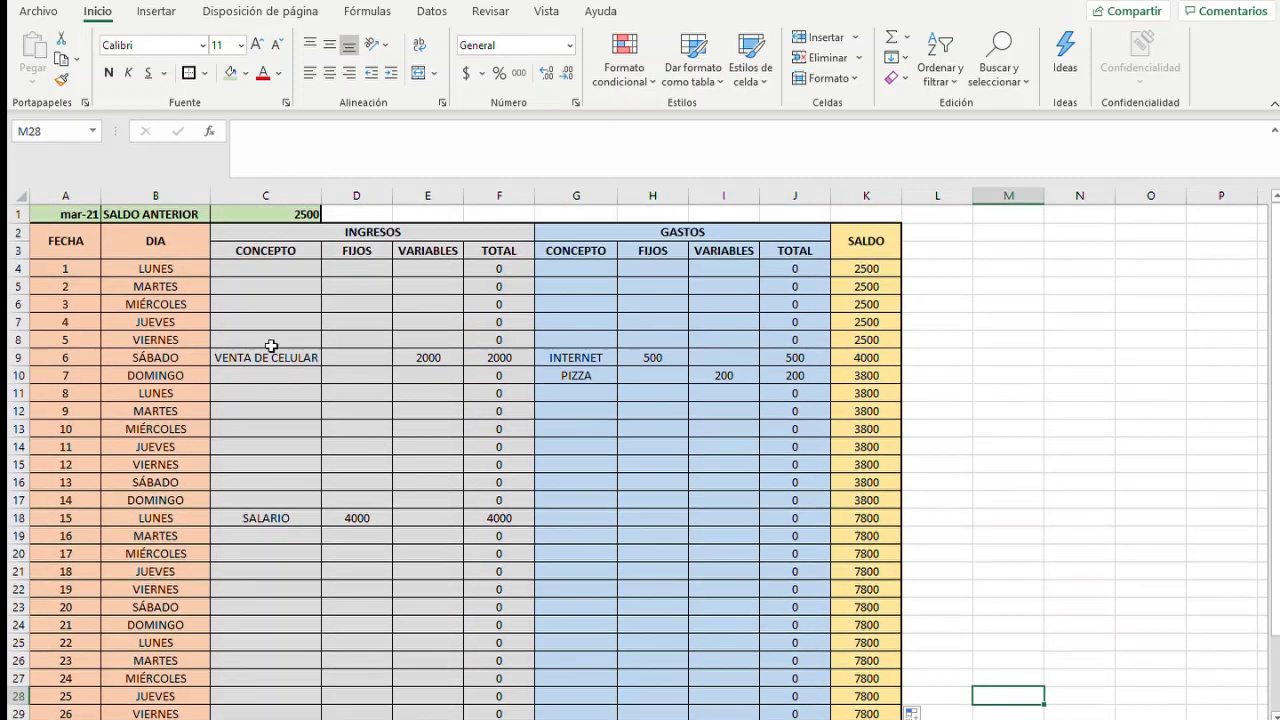
{"action": "left_click", "coordinate": [282, 532]}
{"action": "key", "text": "Down"}
{"action": "key", "text": "Down"}
{"action": "key", "text": "Down"}
{"action": "key", "text": "Down"}
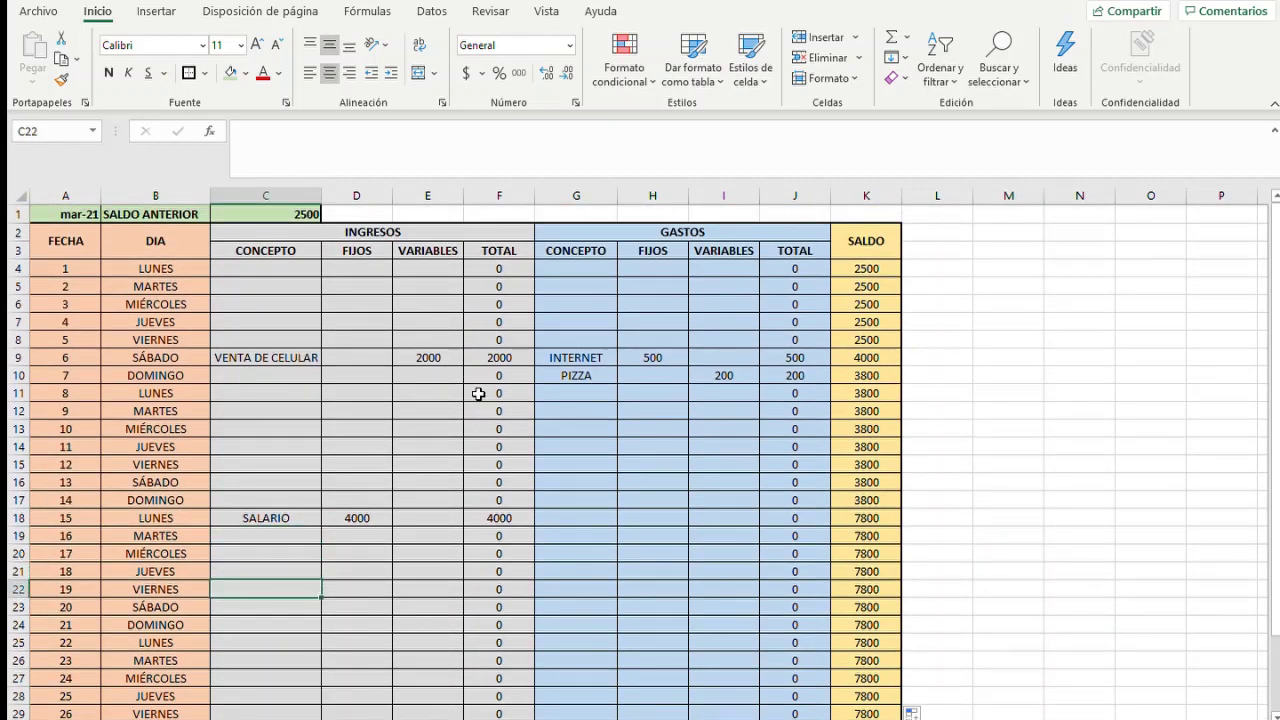
{"action": "key", "text": "Down"}
{"action": "key", "text": "Down"}
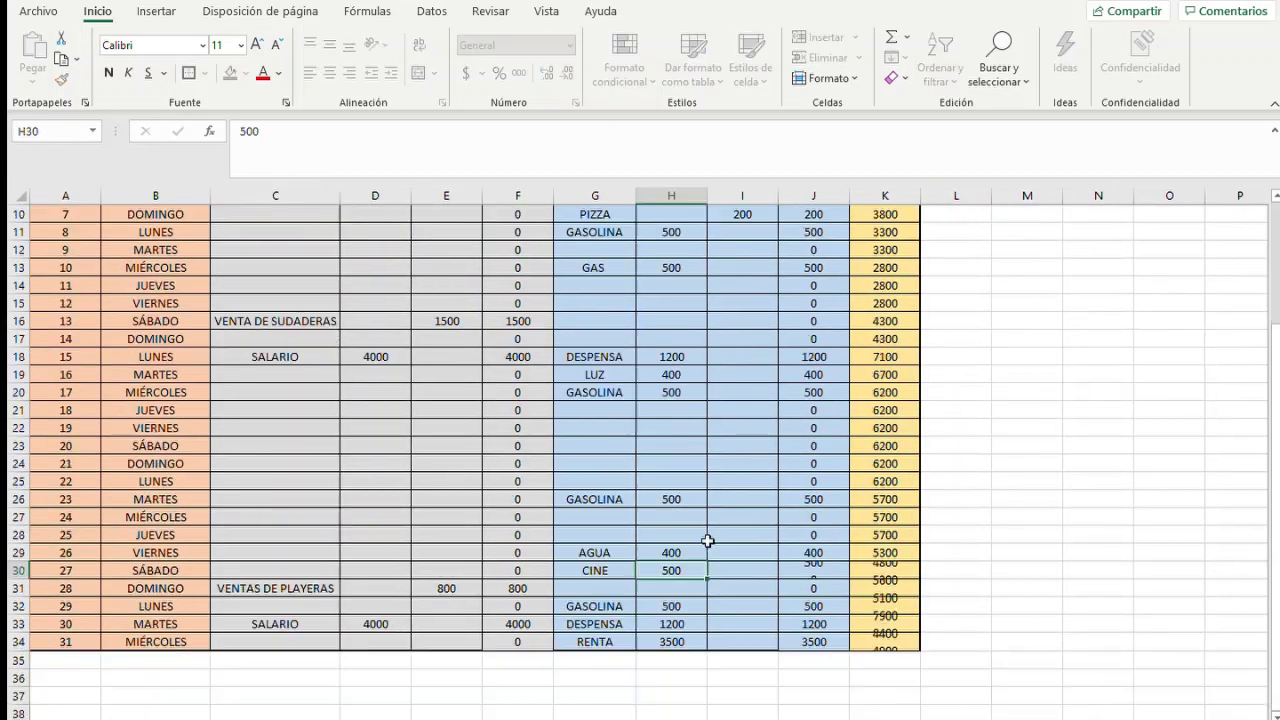
Review the expense concepts entered across the month's days in the GASTOS section
{"action": "key", "text": "Left"}
{"action": "key", "text": "Up"}
{"action": "key", "text": "Up"}
{"action": "key", "text": "Up"}
{"action": "key", "text": "Up"}
{"action": "key", "text": "Up"}
{"action": "key", "text": "Up"}
{"action": "key", "text": "Up"}
{"action": "key", "text": "Up"}
{"action": "key", "text": "Up"}
{"action": "key", "text": "Up"}
{"action": "key", "text": "Up"}
{"action": "key", "text": "Up"}
{"action": "key", "text": "Up"}
{"action": "key", "text": "Up"}
{"action": "key", "text": "Up"}
{"action": "key", "text": "Up"}
{"action": "key", "text": "Up"}
{"action": "key", "text": "Up"}
{"action": "key", "text": "Up"}
{"action": "key", "text": "Up"}
{"action": "key", "text": "Up"}
{"action": "key", "text": "Up"}
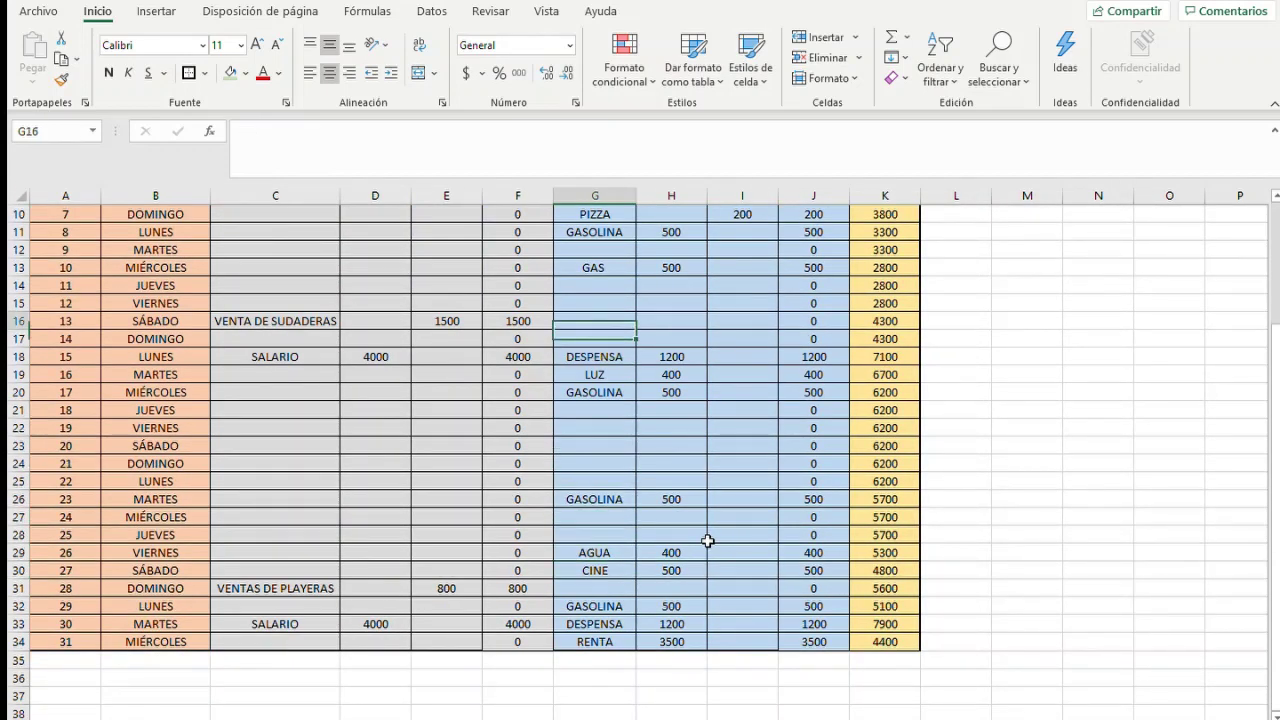
{"action": "key", "text": "Down"}
{"action": "key", "text": "Down"}
{"action": "key", "text": "Down"}
{"action": "key", "text": "Down"}
{"action": "key", "text": "Down"}
{"action": "key", "text": "Down"}
{"action": "key", "text": "Down"}
{"action": "key", "text": "Down"}
{"action": "key", "text": "Down"}
{"action": "key", "text": "Down"}
{"action": "key", "text": "Down"}
{"action": "key", "text": "Down"}
{"action": "key", "text": "Down"}
{"action": "key", "text": "Down"}
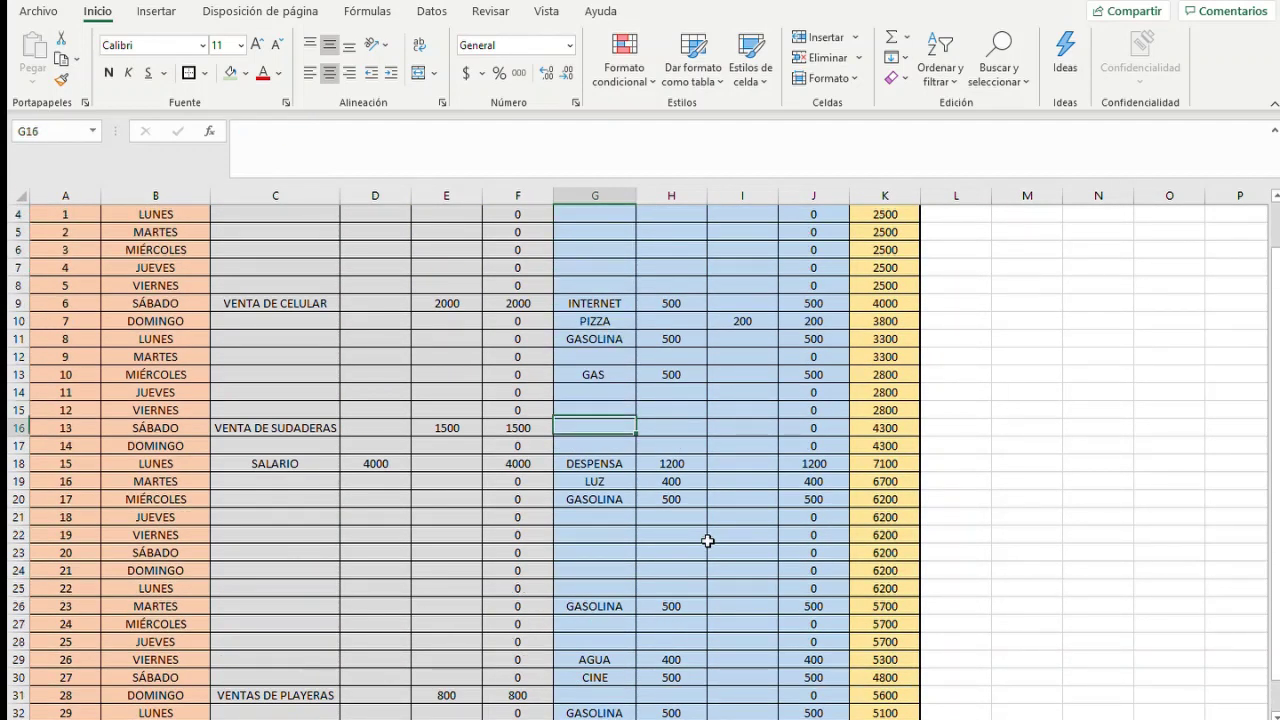
Add a day 14 expense with the concept AHORRO and a fixed amount of 1000
{"action": "key", "text": "Down"}
{"action": "key", "text": "Down"}
{"action": "key", "text": "Down"}
{"action": "key", "text": "Up"}
{"action": "key", "text": "Up"}
{"action": "key", "text": "Up"}
{"action": "key", "text": "Up"}
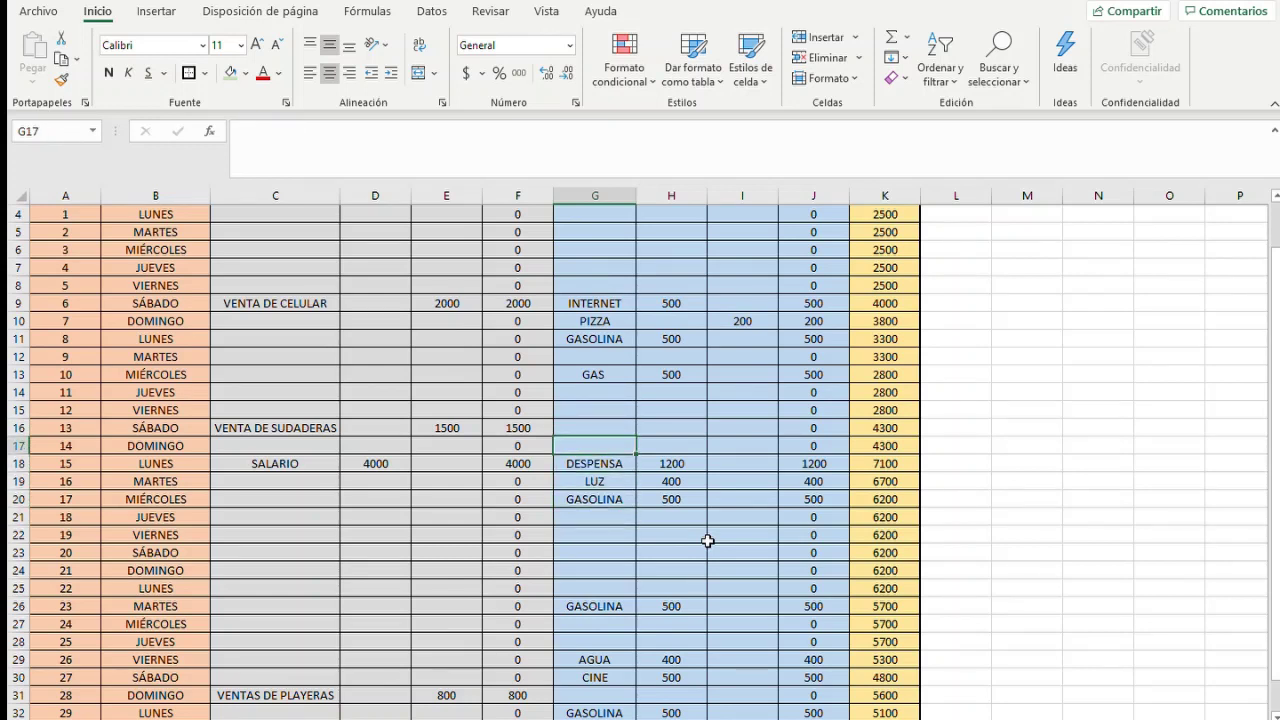
{"action": "type", "text": "AHORRO"}
{"action": "key", "text": "Tab"}
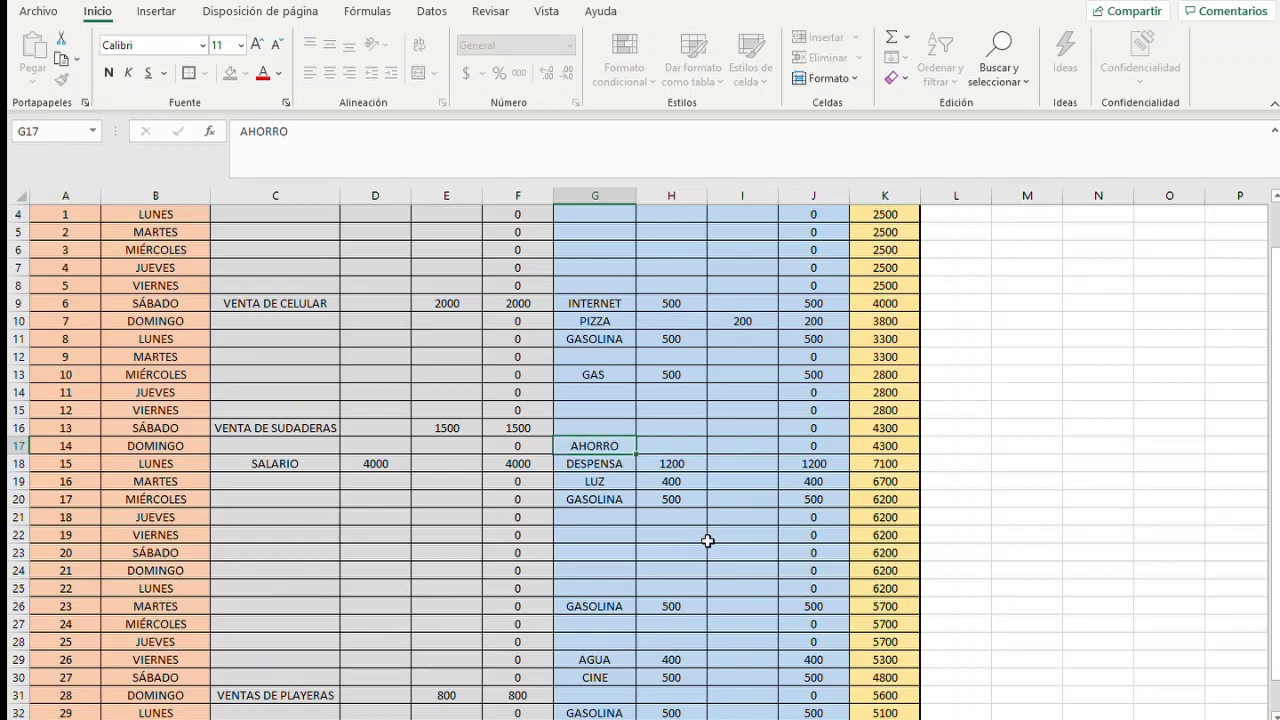
{"action": "type", "text": "1000"}
{"action": "key", "text": "Return"}
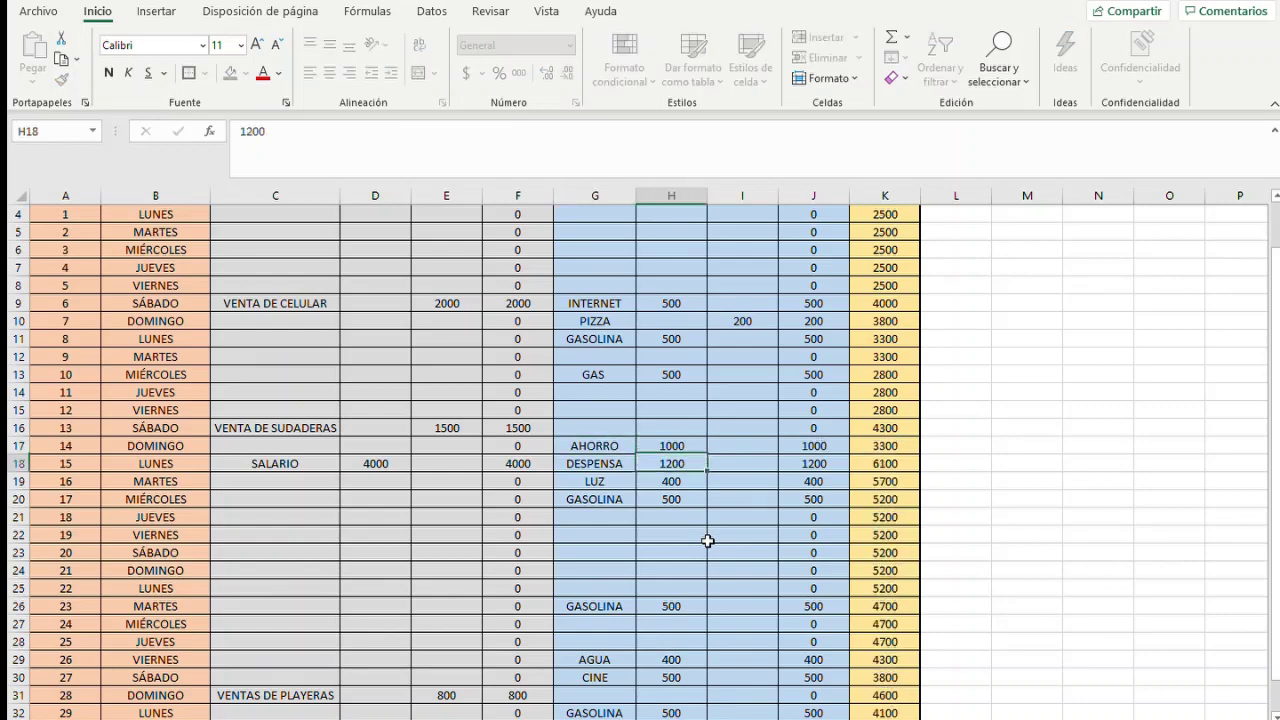
Add a day 28 expense with the concept AHORRO and a fixed amount of 1000
{"action": "key", "text": "Down"}
{"action": "key", "text": "Down"}
{"action": "key", "text": "Down"}
{"action": "key", "text": "Down"}
{"action": "key", "text": "Down"}
{"action": "key", "text": "Down"}
{"action": "key", "text": "Down"}
{"action": "key", "text": "Down"}
{"action": "key", "text": "Down"}
{"action": "key", "text": "Down"}
{"action": "key", "text": "Down"}
{"action": "key", "text": "Down"}
{"action": "key", "text": "Down"}
{"action": "key", "text": "Down"}
{"action": "key", "text": "Down"}
{"action": "key", "text": "Down"}
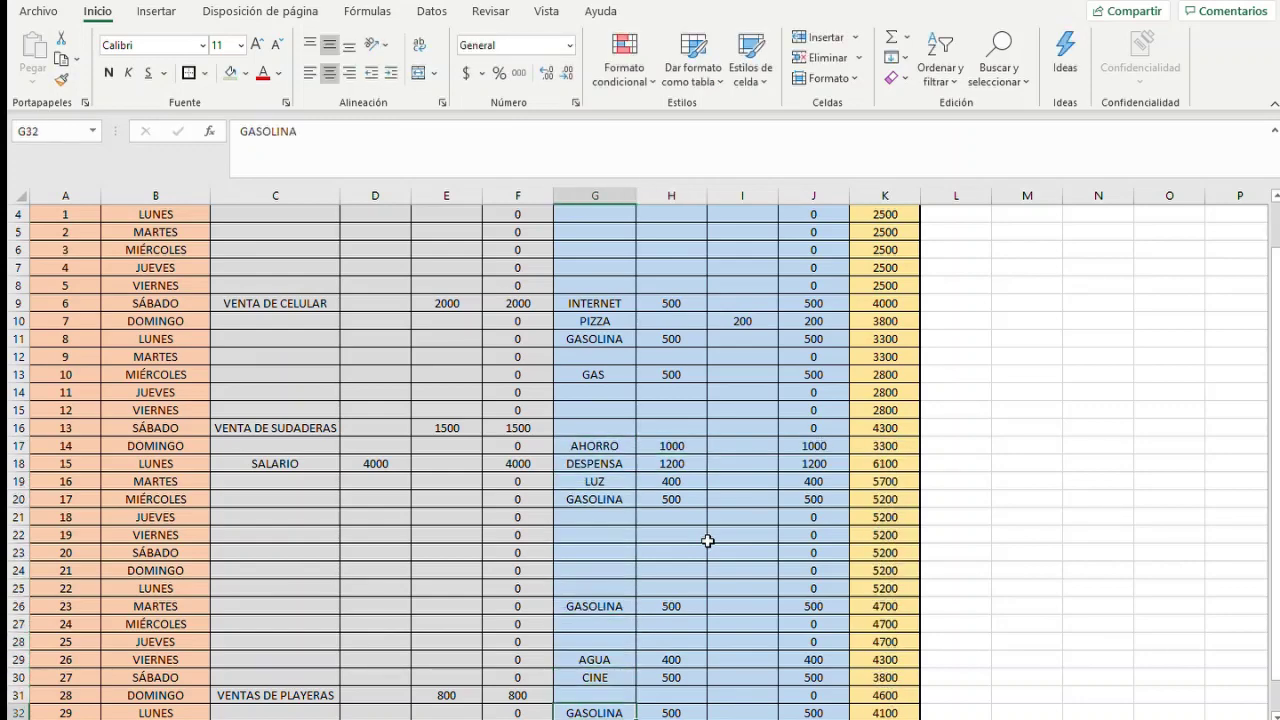
{"action": "key", "text": "Up"}
{"action": "key", "text": "Up"}
{"action": "key", "text": "Up"}
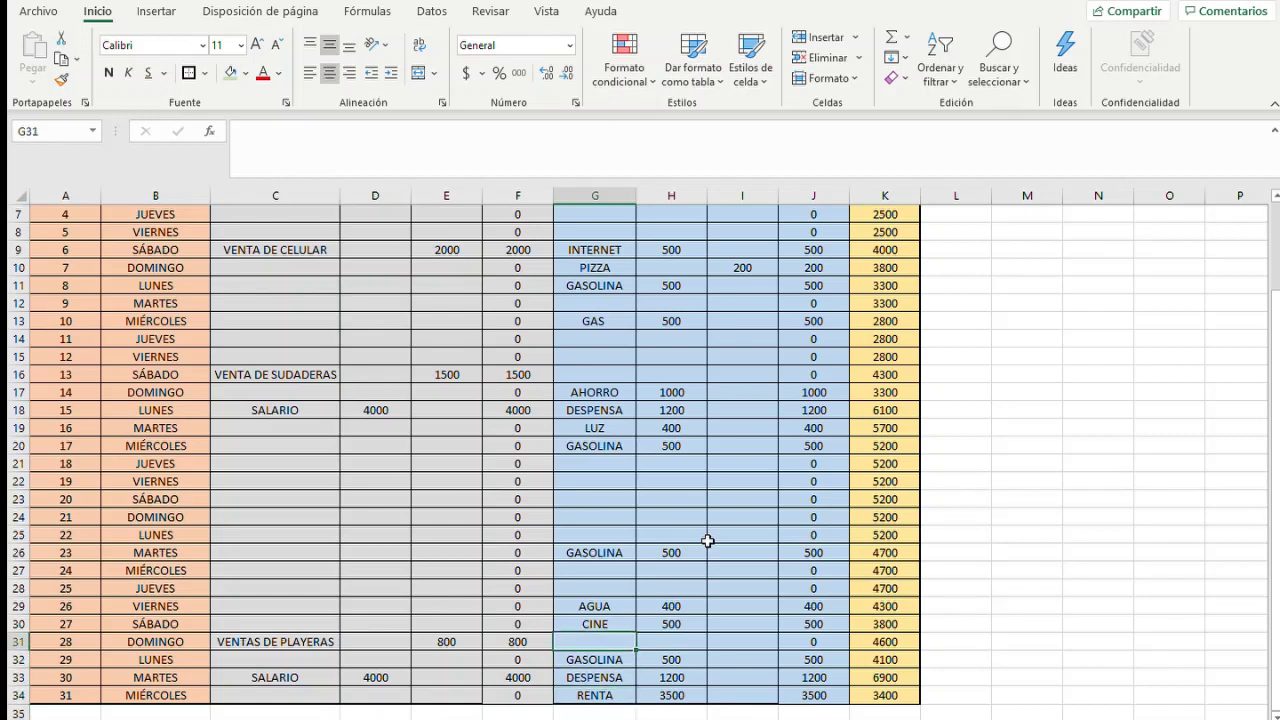
{"action": "type", "text": "AHORRO"}
{"action": "key", "text": "Tab"}
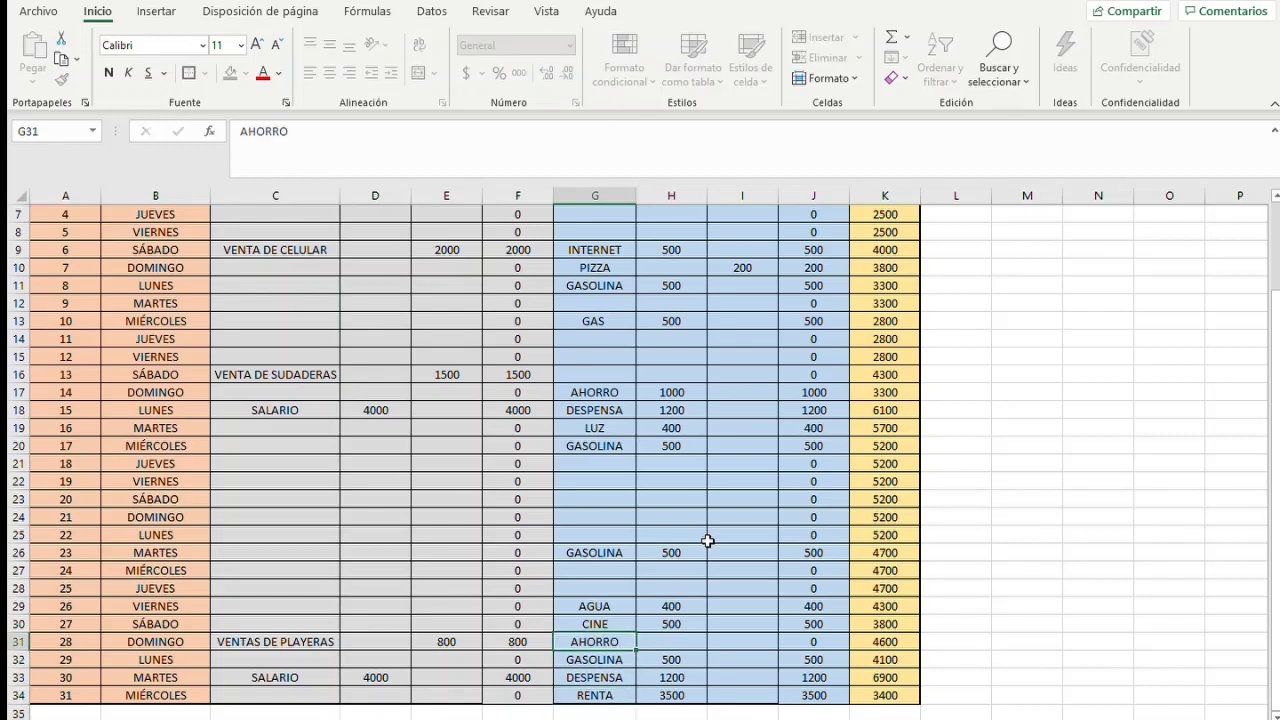
{"action": "type", "text": "100"}
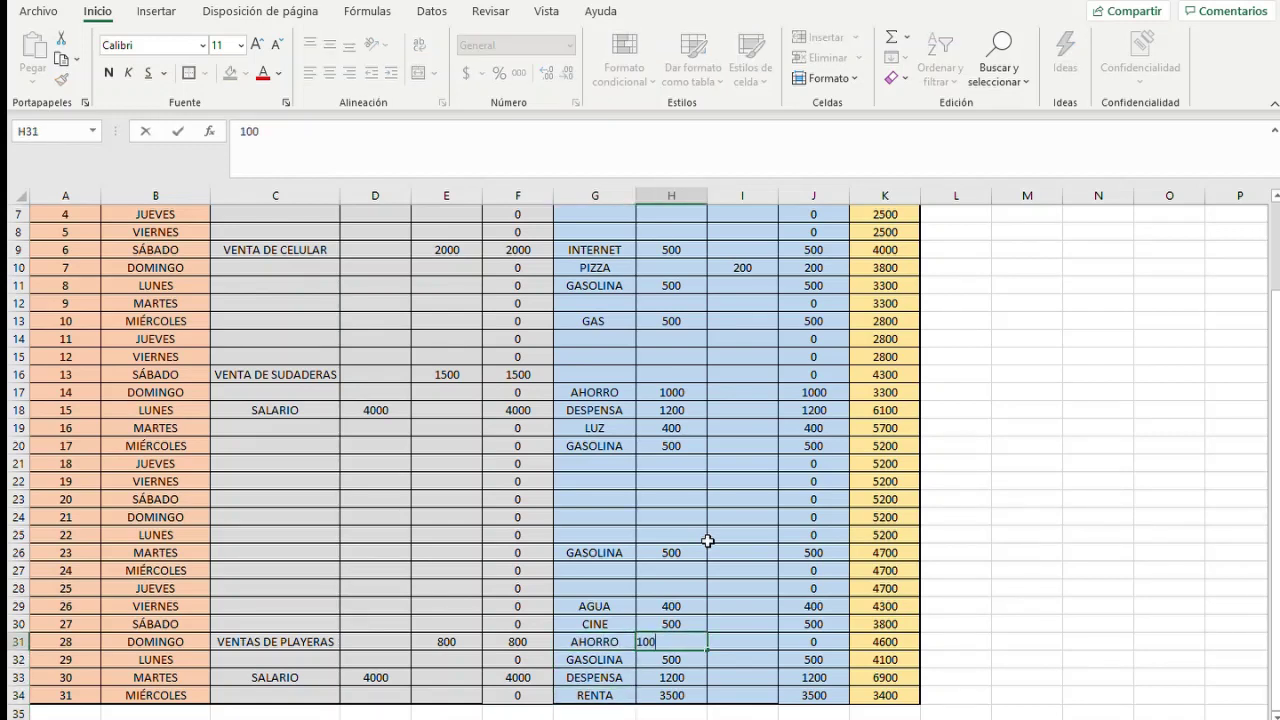
{"action": "key", "text": "Return"}
Reclassify the day 27 CINE expense by clearing its fixed amount and entering 500 as a variable expense
{"action": "key", "text": "Down"}
{"action": "key", "text": "Left"}
{"action": "key", "text": "Up"}
{"action": "key", "text": "Up"}
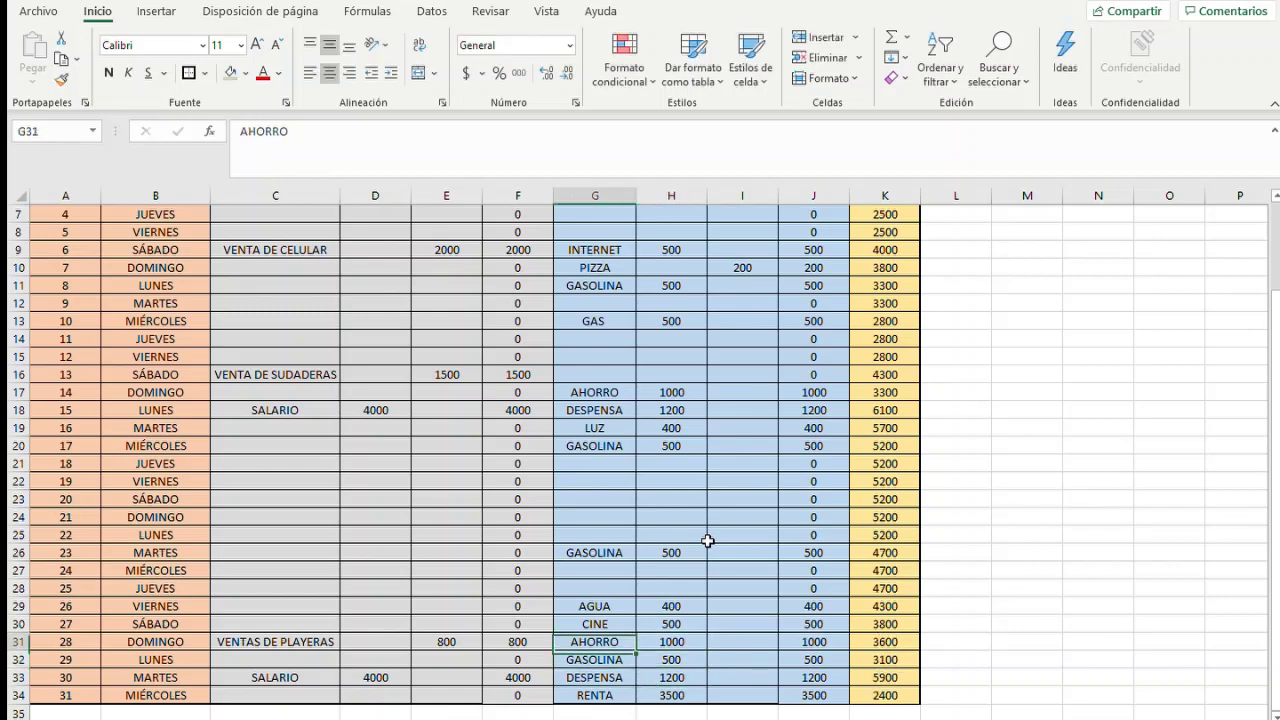
{"action": "key", "text": "Right"}
{"action": "key", "text": "Up"}
{"action": "key", "text": "Delete"}
{"action": "key", "text": "Right"}
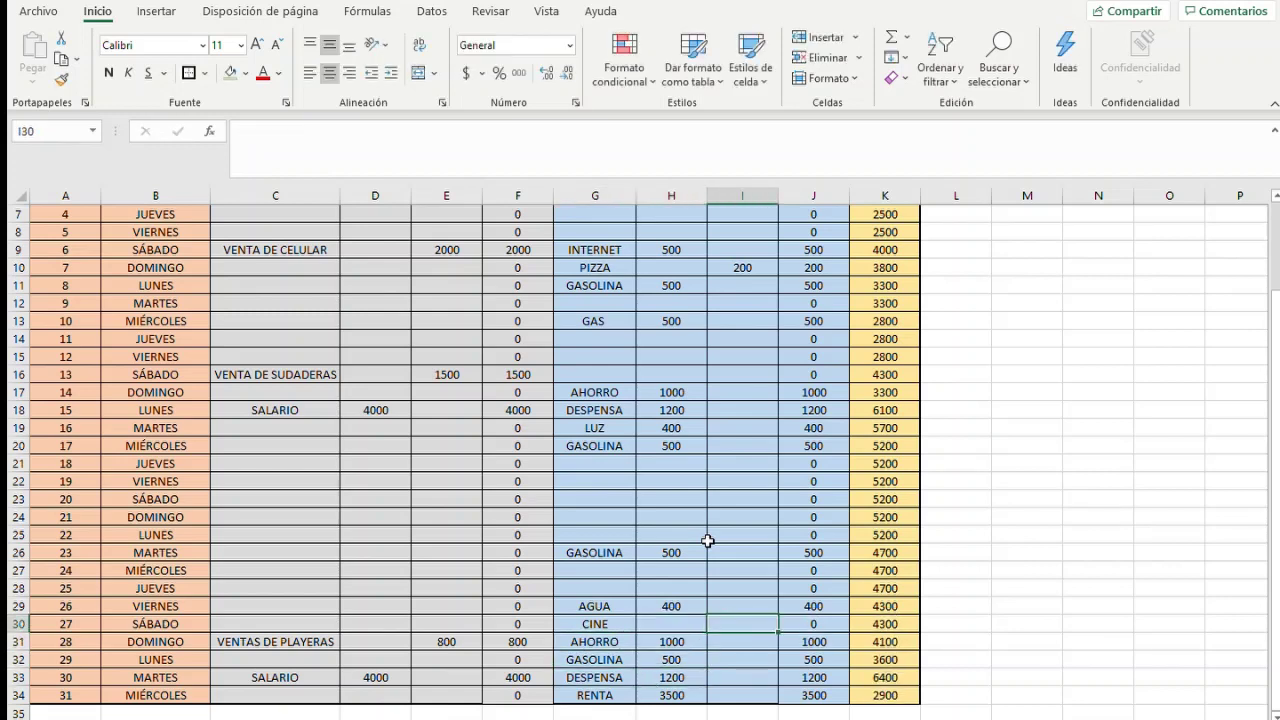
{"action": "type", "text": "500"}
{"action": "key", "text": "Left"}
Recheck the expense concepts upward from day 26 and back down to day 31
{"action": "key", "text": "Left"}
{"action": "key", "text": "Left"}
{"action": "key", "text": "Up"}
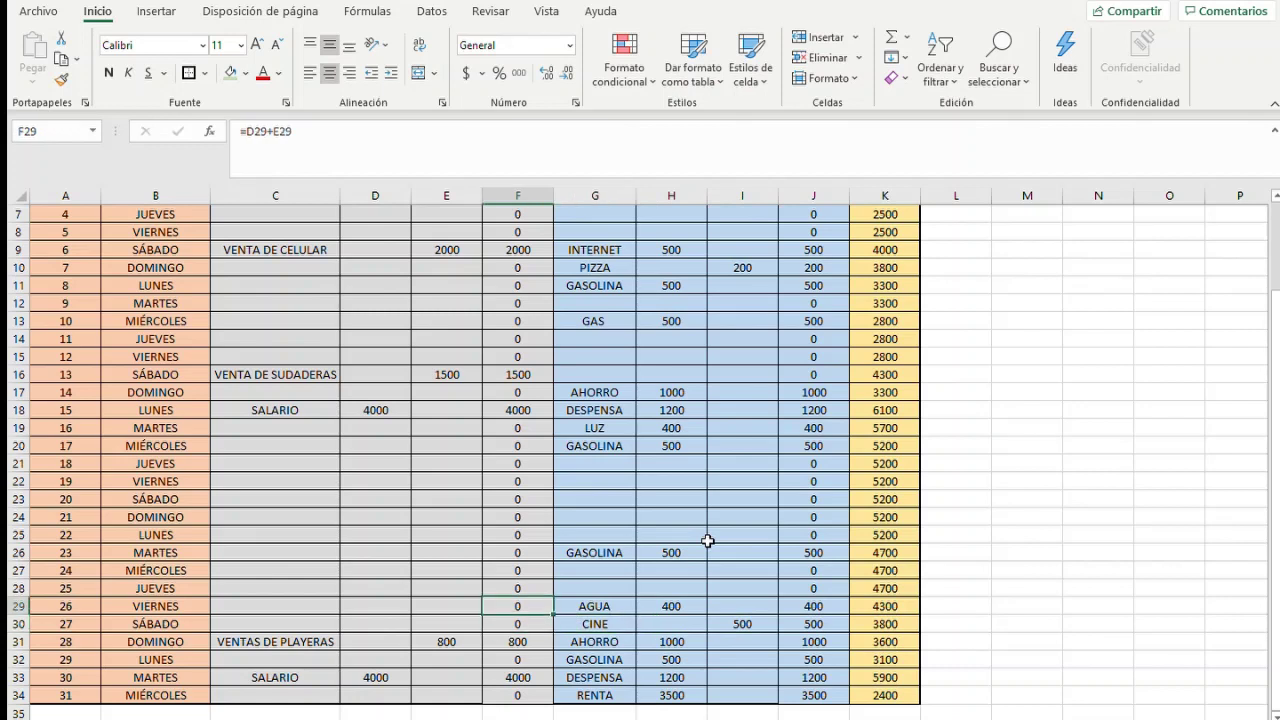
{"action": "key", "text": "Right"}
{"action": "key", "text": "Up"}
{"action": "key", "text": "Up"}
{"action": "key", "text": "Up"}
{"action": "key", "text": "Up"}
{"action": "key", "text": "Up"}
{"action": "key", "text": "Up"}
{"action": "key", "text": "Up"}
{"action": "key", "text": "Up"}
{"action": "key", "text": "Up"}
{"action": "key", "text": "Up"}
{"action": "key", "text": "Up"}
{"action": "key", "text": "Up"}
{"action": "key", "text": "Up"}
{"action": "key", "text": "Up"}
{"action": "key", "text": "Up"}
{"action": "key", "text": "Up"}
{"action": "key", "text": "Up"}
{"action": "key", "text": "Up"}
{"action": "key", "text": "Up"}
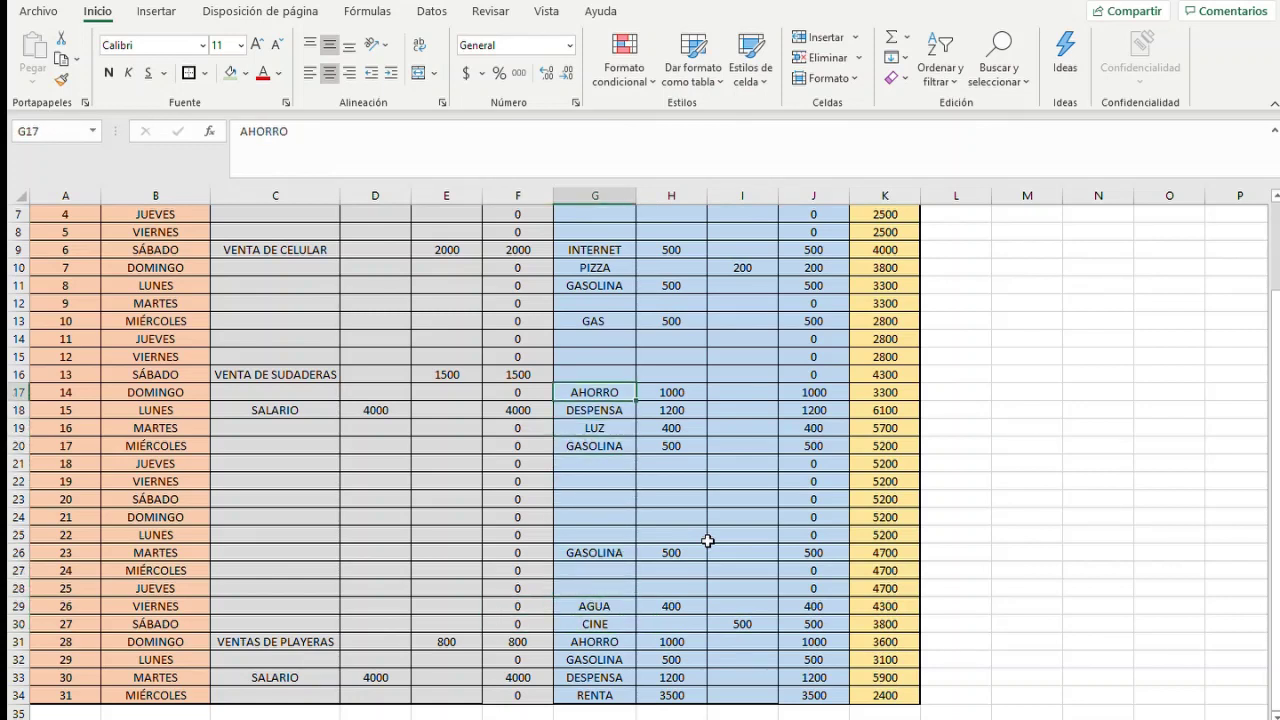
{"action": "key", "text": "Down"}
{"action": "key", "text": "Down"}
{"action": "key", "text": "Down"}
{"action": "key", "text": "Down"}
{"action": "key", "text": "Down"}
{"action": "key", "text": "Down"}
{"action": "key", "text": "Down"}
{"action": "key", "text": "Down"}
{"action": "key", "text": "Down"}
{"action": "key", "text": "Down"}
{"action": "key", "text": "Down"}
{"action": "key", "text": "Down"}
{"action": "key", "text": "Down"}
{"action": "key", "text": "Down"}
{"action": "key", "text": "Down"}
{"action": "key", "text": "Down"}
{"action": "key", "text": "Down"}
{"action": "key", "text": "Down"}
{"action": "key", "text": "Down"}
{"action": "key", "text": "Down"}
{"action": "key", "text": "Down"}
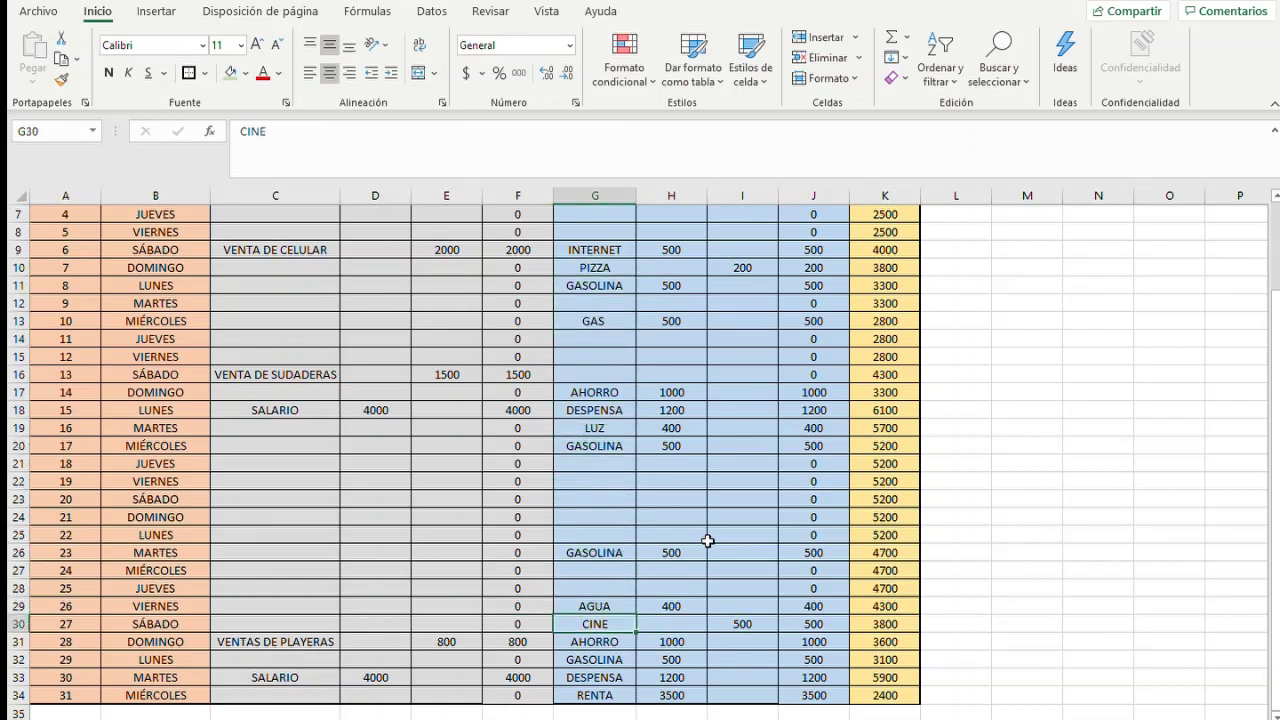
Examine the day 31 balance formula in K34, then look over the completed sheet from the last rows to the headers
{"action": "key", "text": "Right"}
{"action": "key", "text": "Right"}
{"action": "key", "text": "Right"}
{"action": "key", "text": "Right"}
{"action": "key", "text": "Right"}
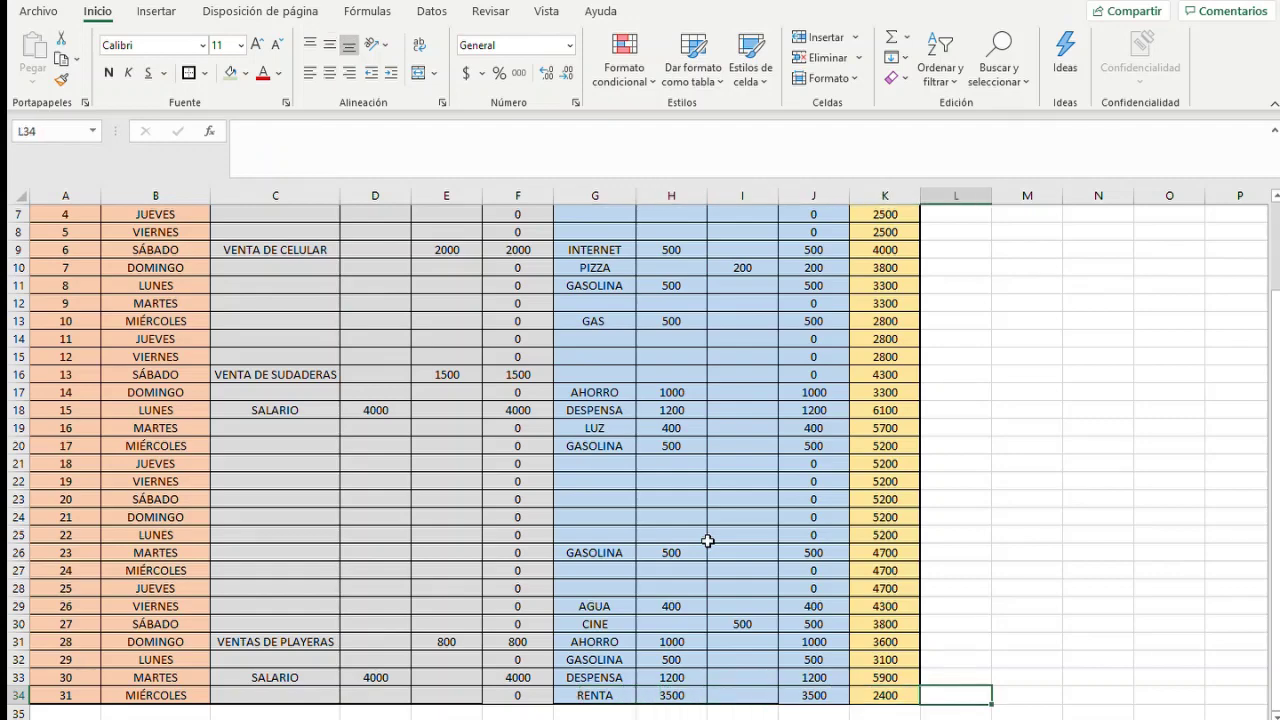
{"action": "key", "text": "Left"}
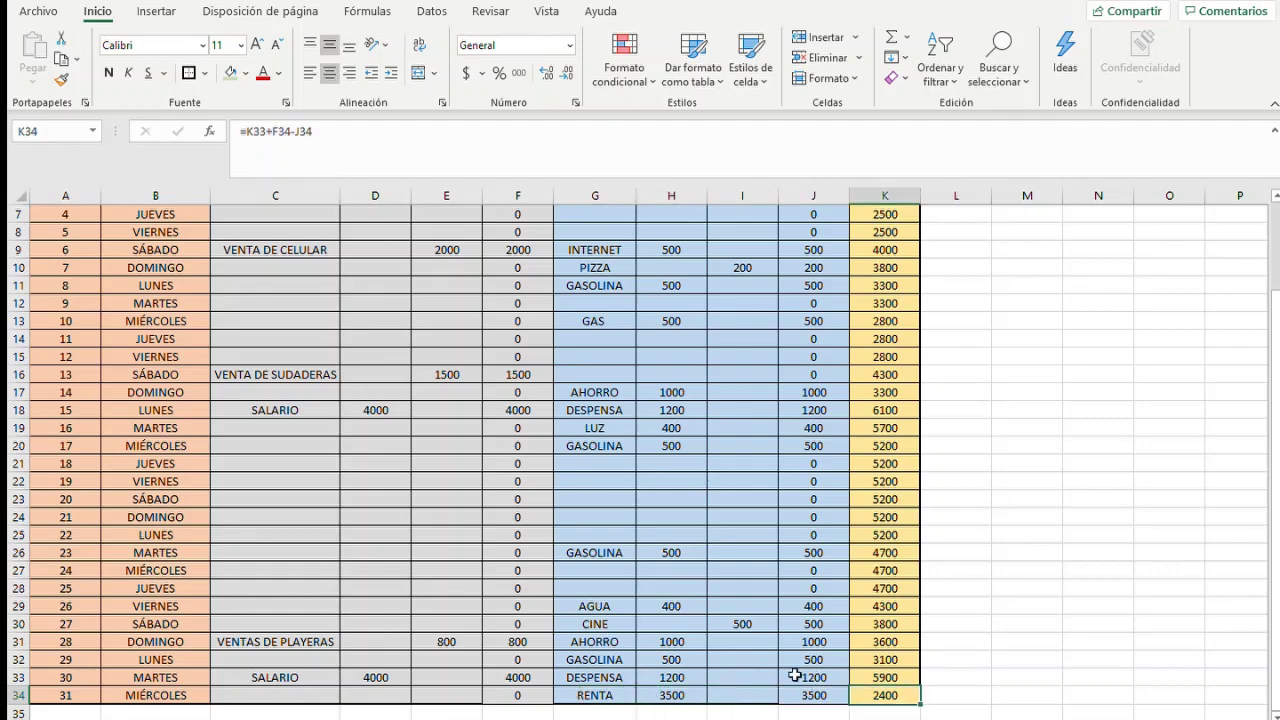
{"action": "scroll", "coordinate": [591, 534], "scroll_direction": "up", "scroll_amount": 2}
{"action": "scroll", "coordinate": [591, 540], "scroll_direction": "down", "scroll_amount": 5}
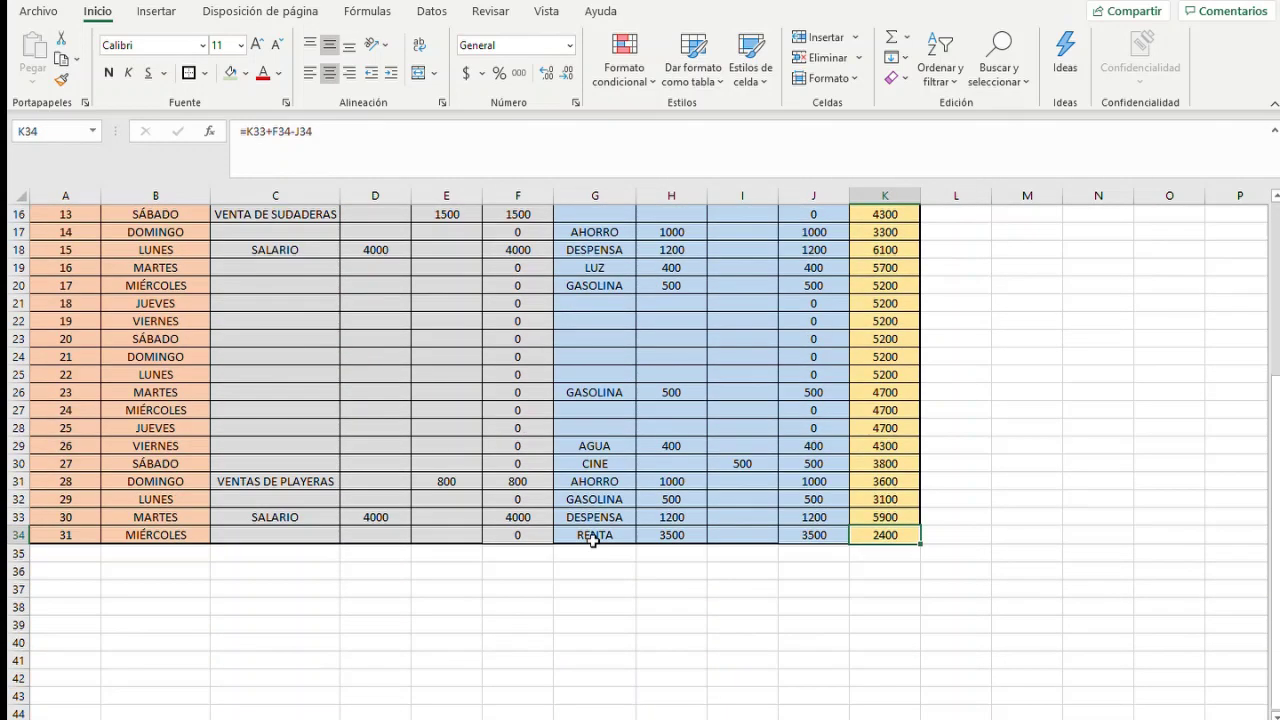
{"action": "scroll", "coordinate": [356, 590], "scroll_direction": "up", "scroll_amount": 1}
{"action": "scroll", "coordinate": [372, 589], "scroll_direction": "down", "scroll_amount": 1}
{"action": "scroll", "coordinate": [493, 586], "scroll_direction": "up", "scroll_amount": 5}
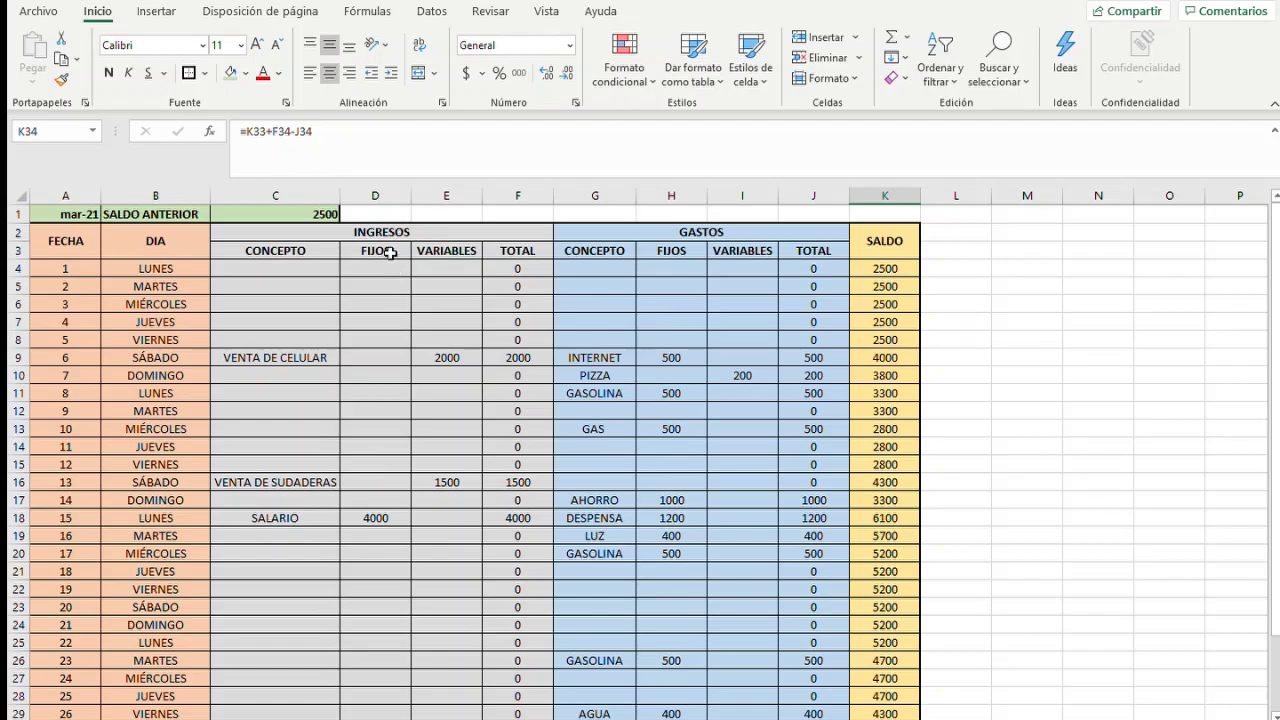
Total the fixed income for the whole month in D35 with =SUMA(D4:D34)
{"action": "left_click_drag", "start_coordinate": [388, 253], "coordinate": [380, 711]}
{"action": "left_click", "coordinate": [487, 713]}
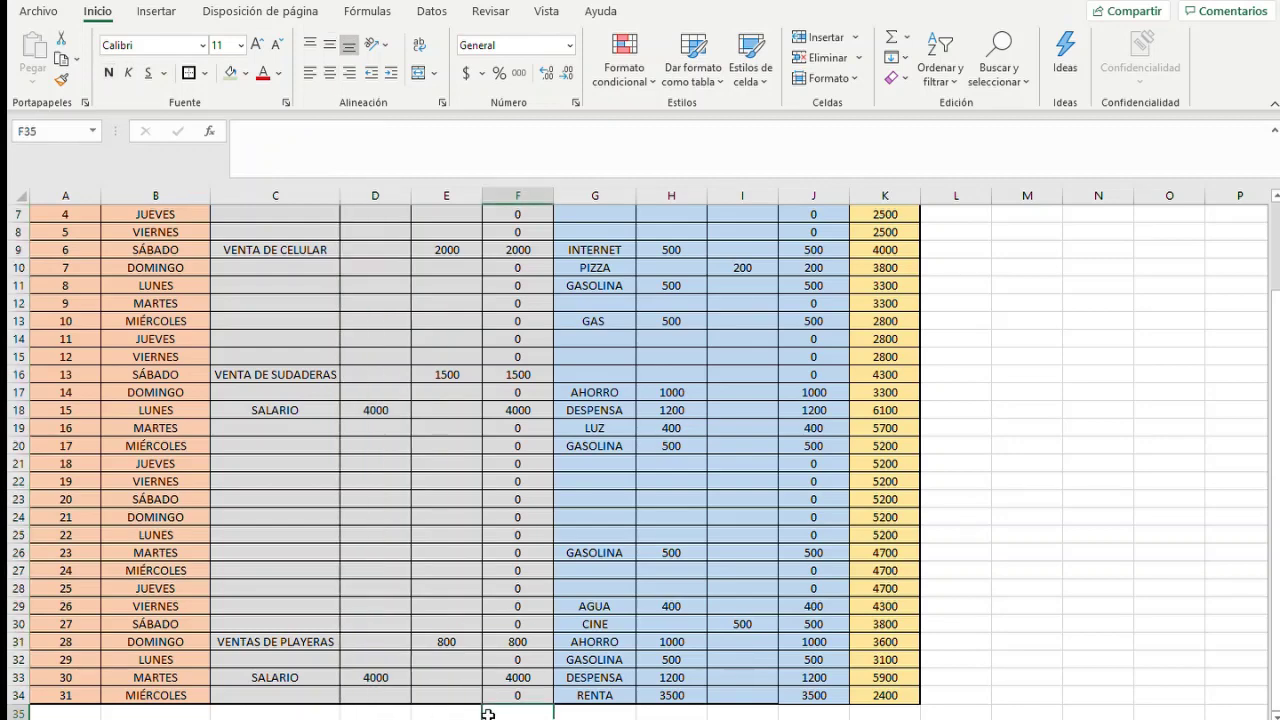
{"action": "scroll", "coordinate": [490, 712], "scroll_direction": "down", "scroll_amount": 2}
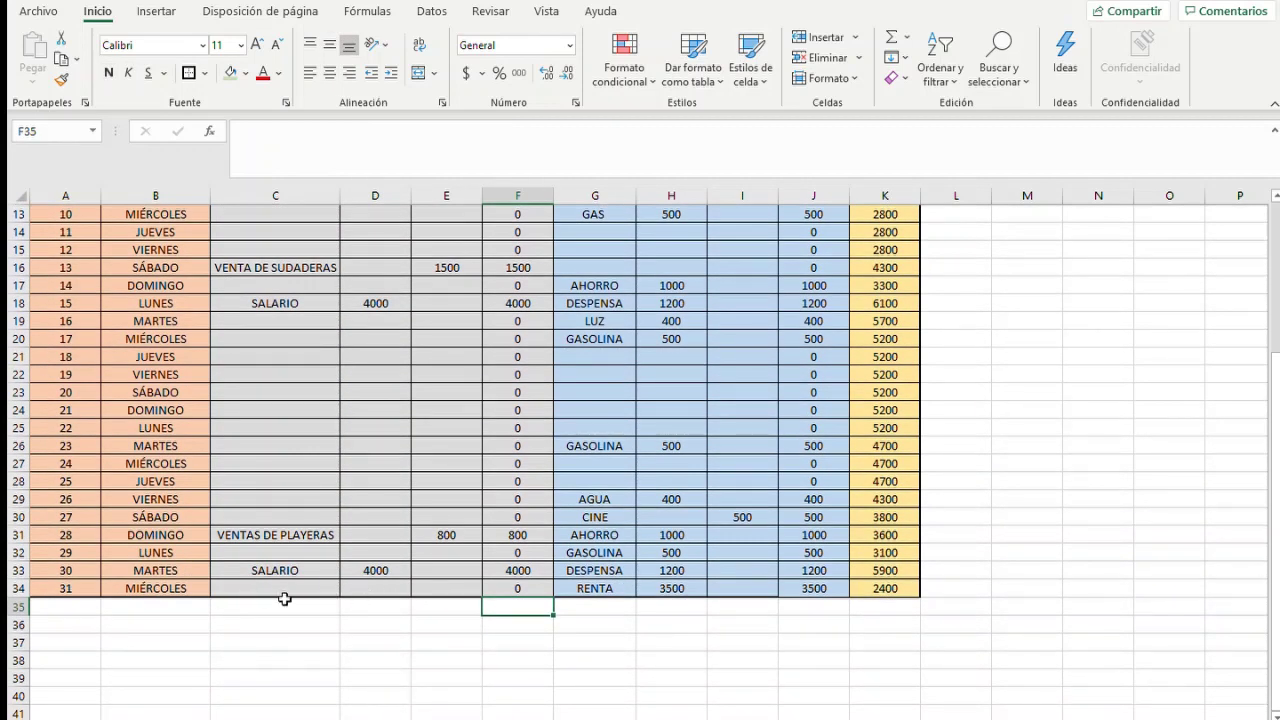
{"action": "left_click", "coordinate": [373, 609]}
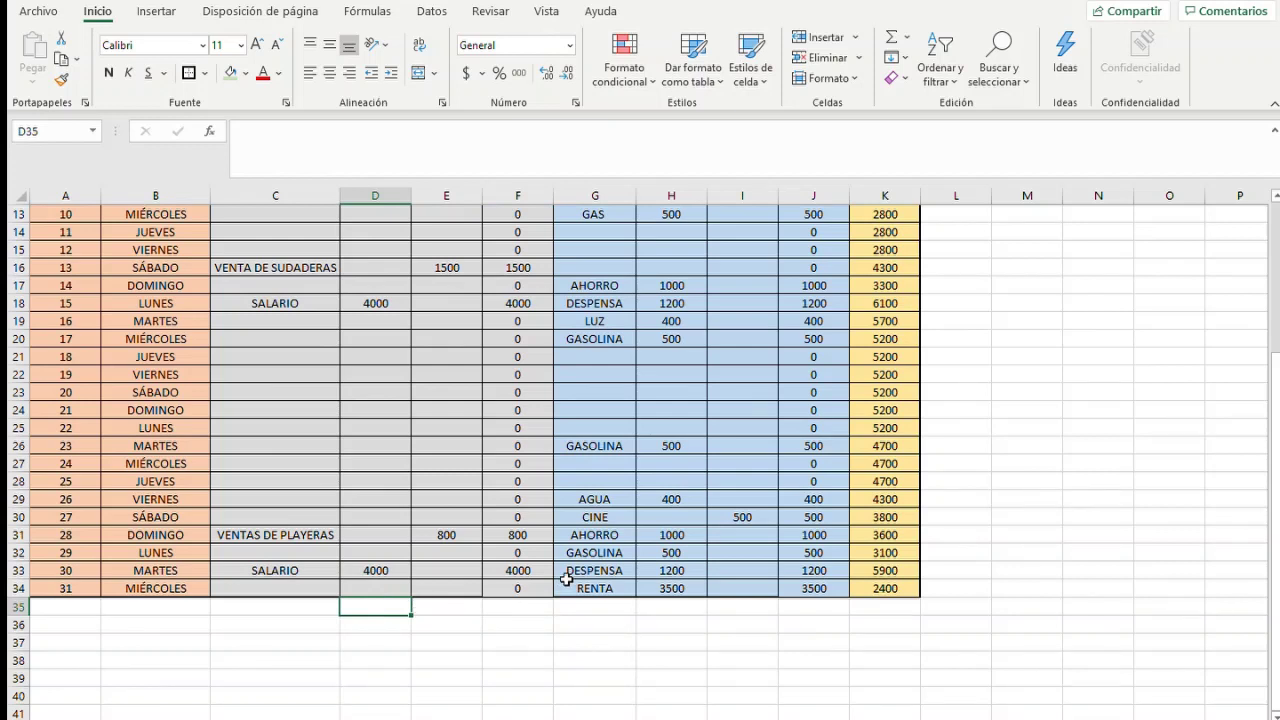
{"action": "type", "text": "="}
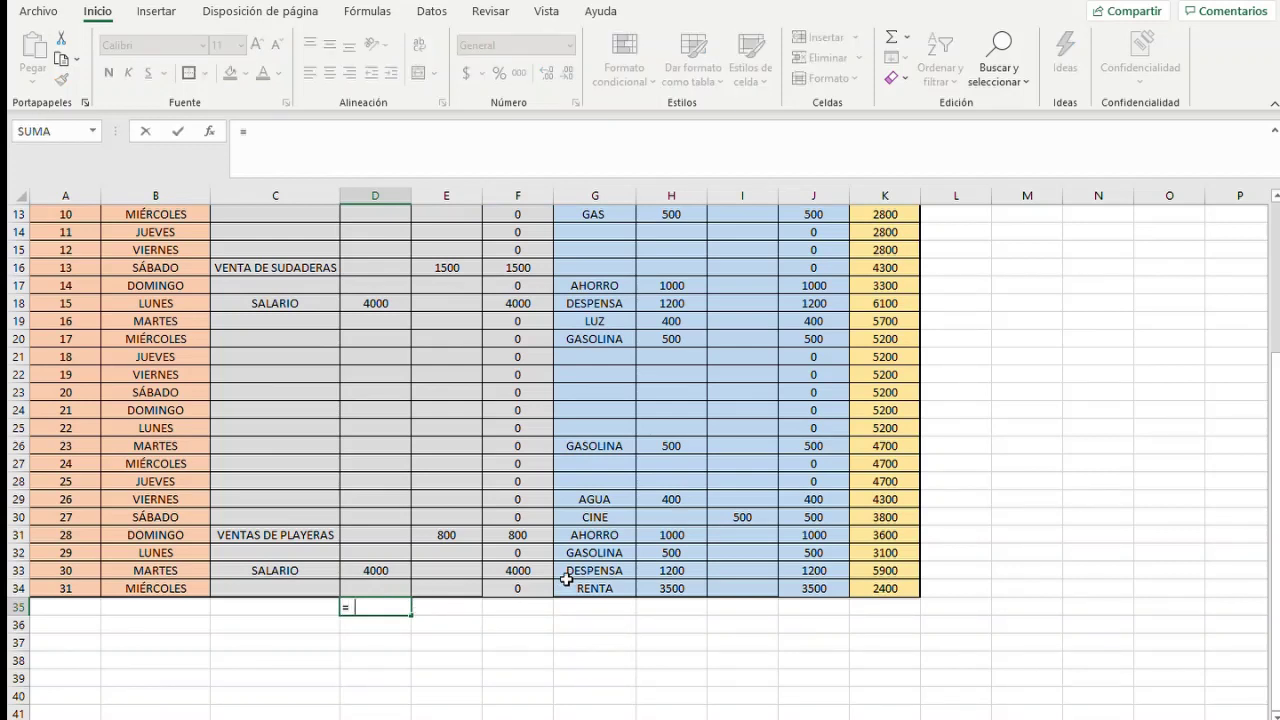
{"action": "type", "text": "SUMA("}
{"action": "left_click_drag", "start_coordinate": [387, 588], "coordinate": [374, 244]}
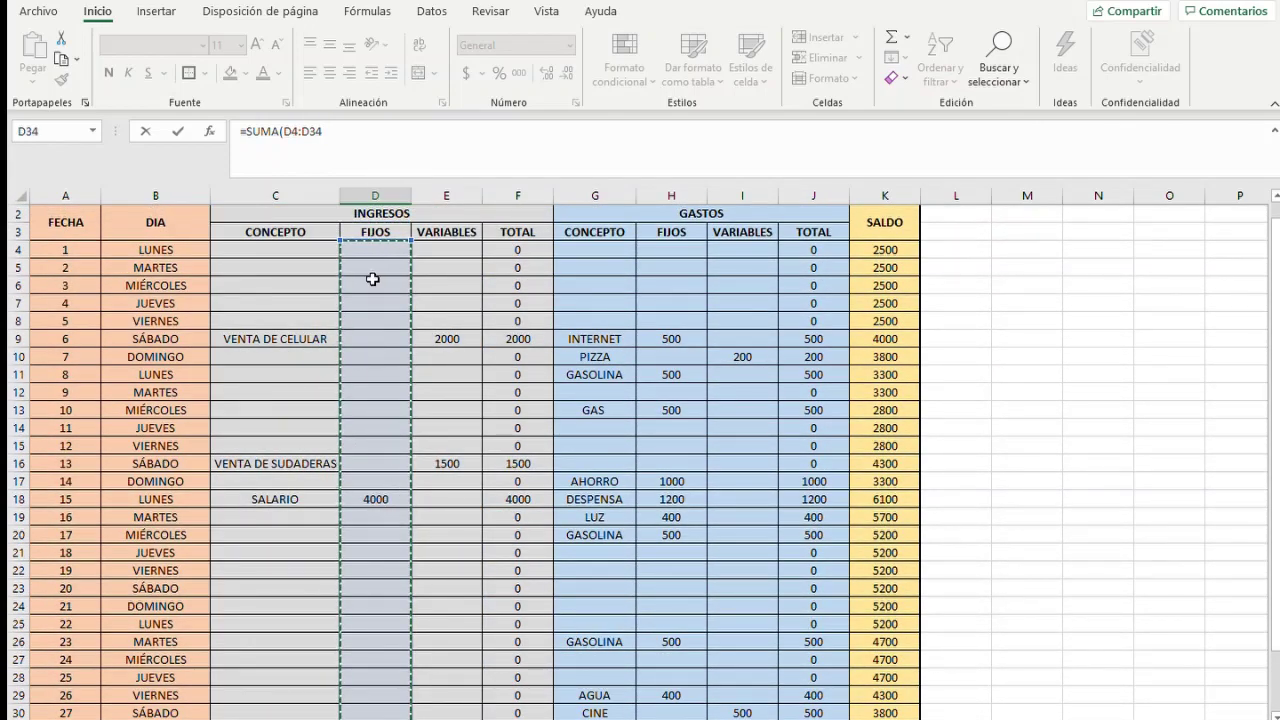
{"action": "key", "text": "Return"}
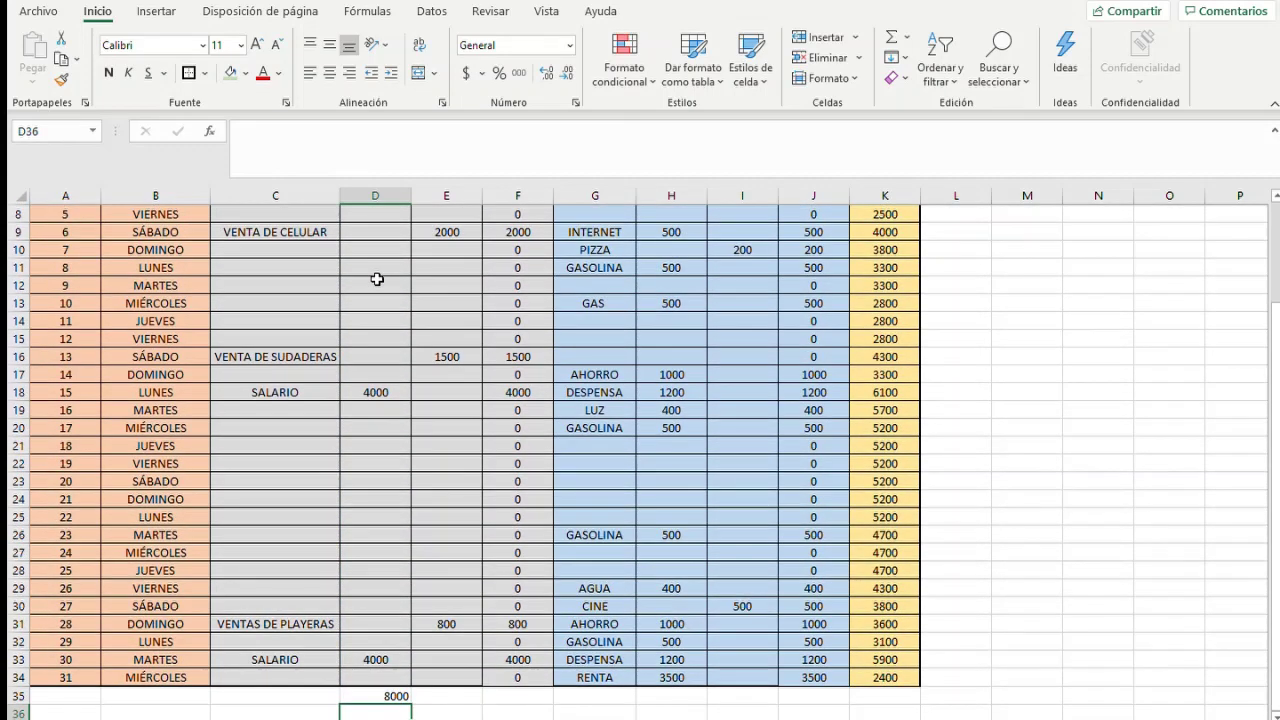
Extend the fixed income total formula from D35 to E35 to total the variable income
{"action": "scroll", "coordinate": [376, 279], "scroll_direction": "down", "scroll_amount": 3}
{"action": "left_click", "coordinate": [378, 532]}
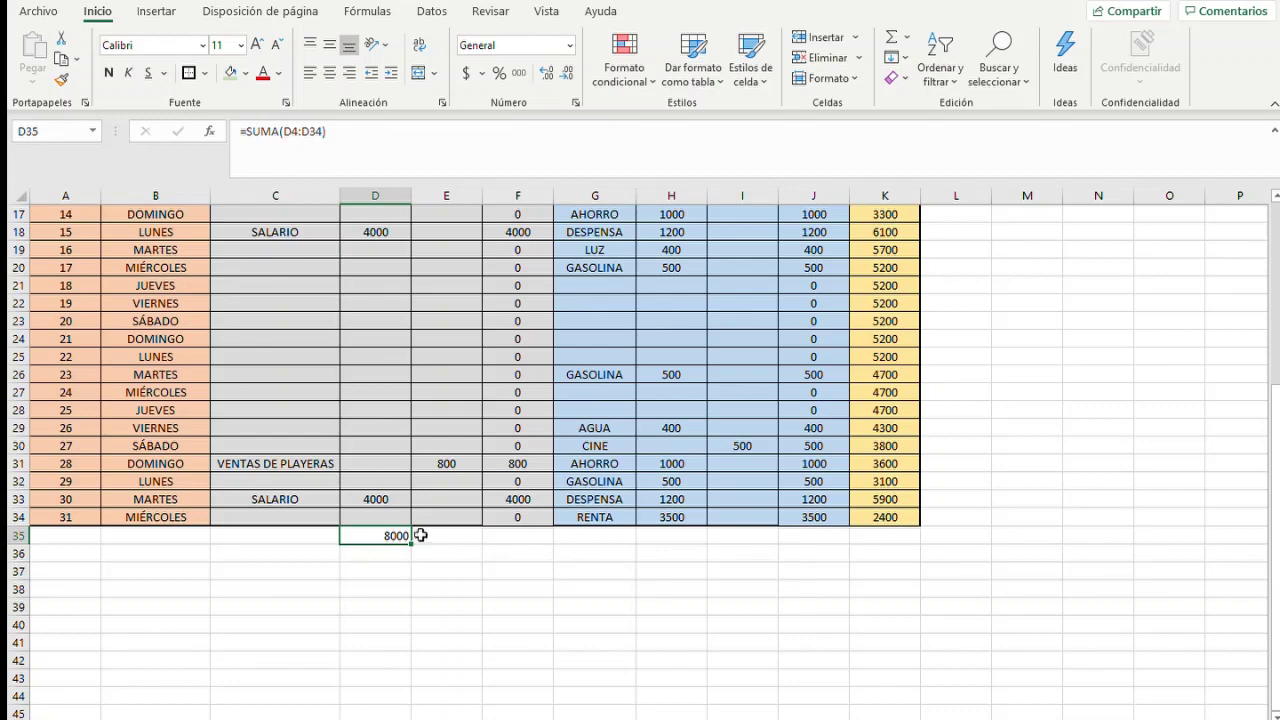
{"action": "scroll", "coordinate": [424, 530], "scroll_direction": "up", "scroll_amount": 6}
{"action": "scroll", "coordinate": [418, 510], "scroll_direction": "down", "scroll_amount": 6}
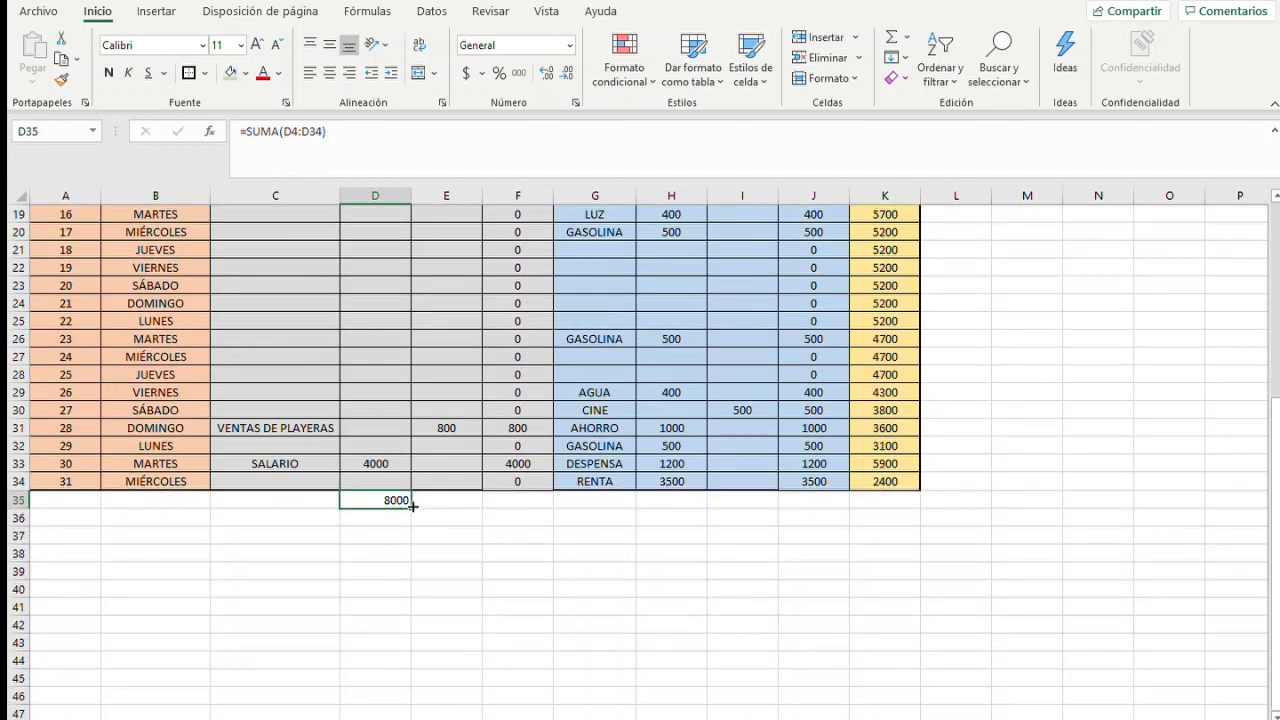
{"action": "left_click_drag", "start_coordinate": [412, 506], "coordinate": [488, 512]}
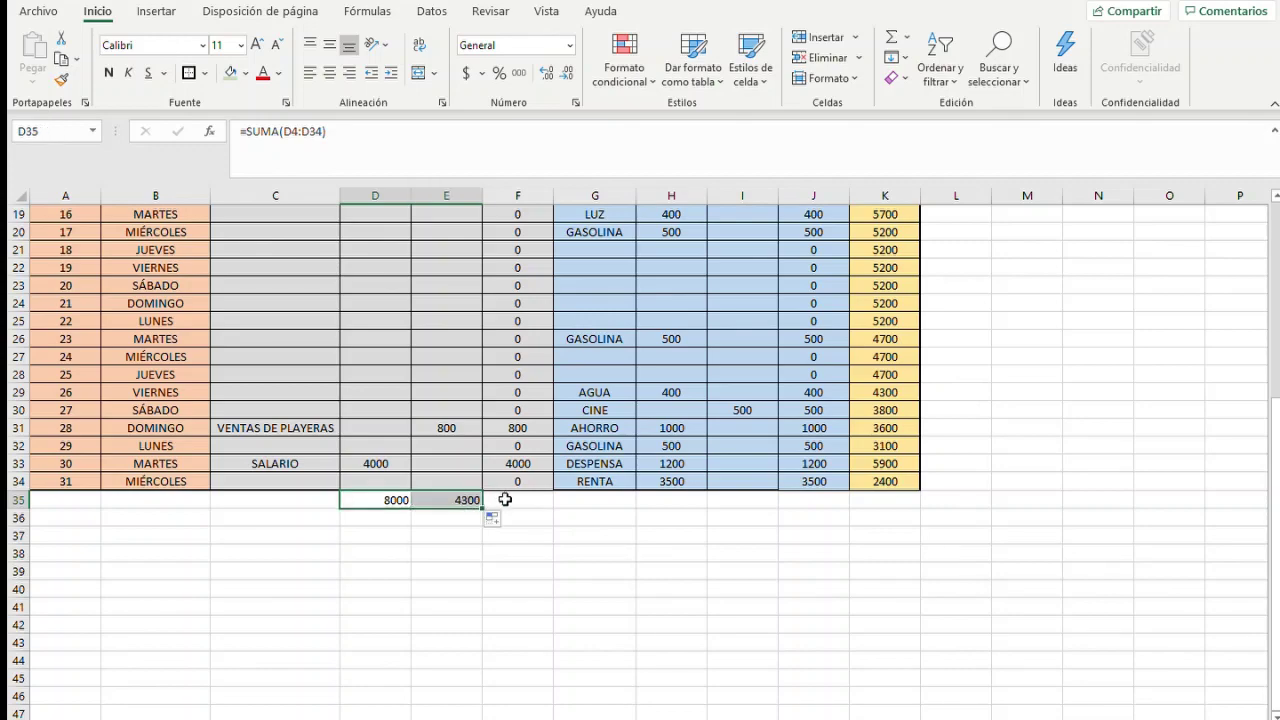
{"action": "scroll", "coordinate": [480, 522], "scroll_direction": "up", "scroll_amount": 6}
{"action": "scroll", "coordinate": [474, 524], "scroll_direction": "down", "scroll_amount": 2}
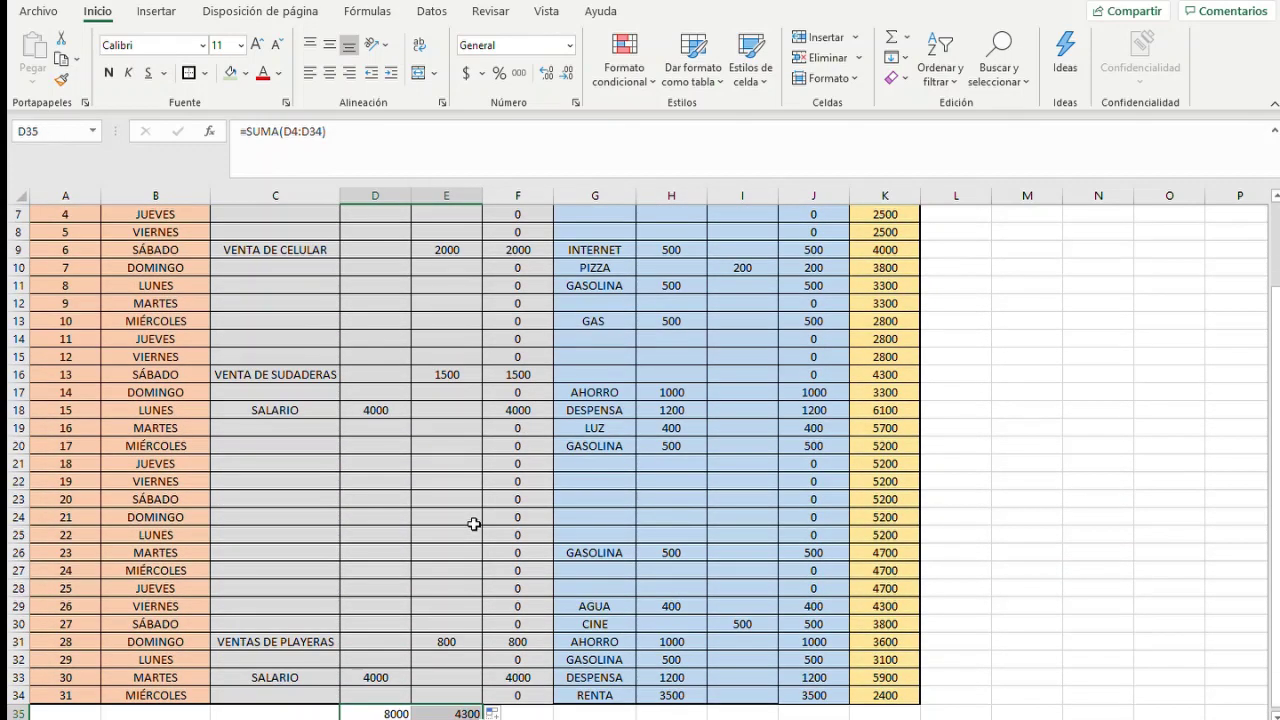
{"action": "scroll", "coordinate": [474, 524], "scroll_direction": "down", "scroll_amount": 4}
Total the fixed expenses for the whole month in H35 with =SUMA(H4:H34)
{"action": "left_click", "coordinate": [574, 531]}
{"action": "scroll", "coordinate": [680, 505], "scroll_direction": "up", "scroll_amount": 5}
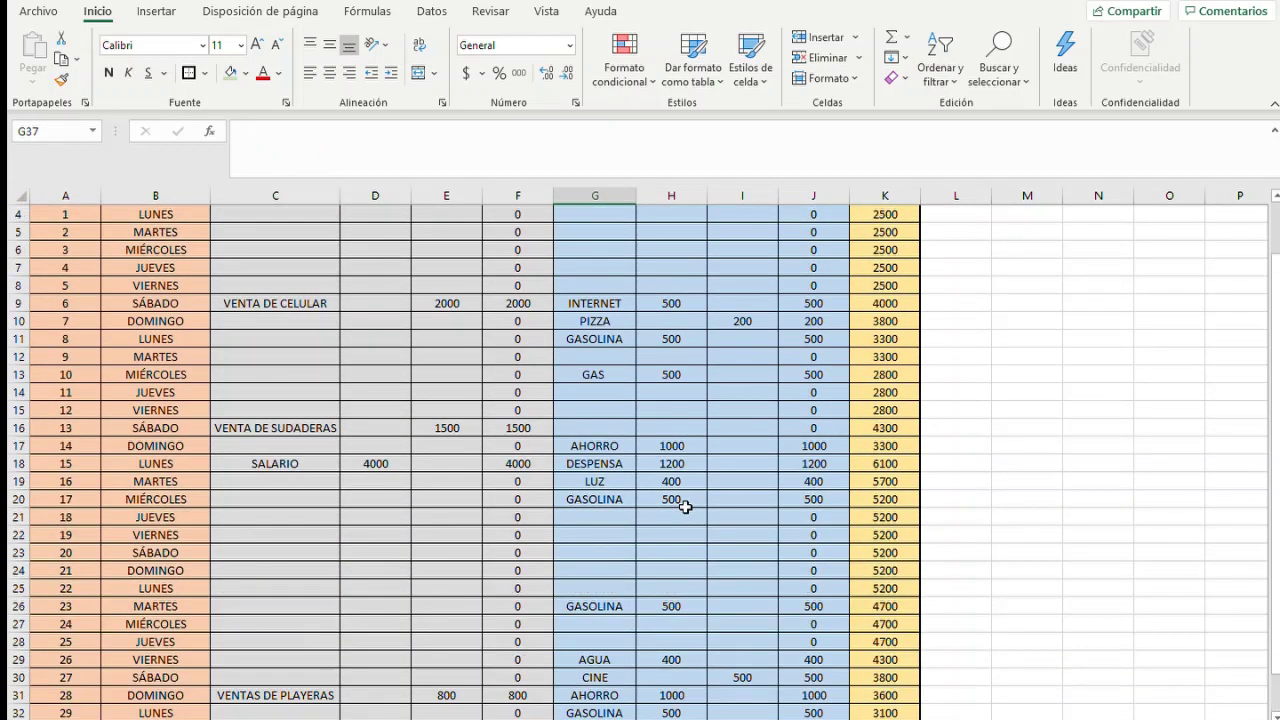
{"action": "scroll", "coordinate": [684, 507], "scroll_direction": "up", "scroll_amount": 1}
{"action": "scroll", "coordinate": [689, 398], "scroll_direction": "down", "scroll_amount": 5}
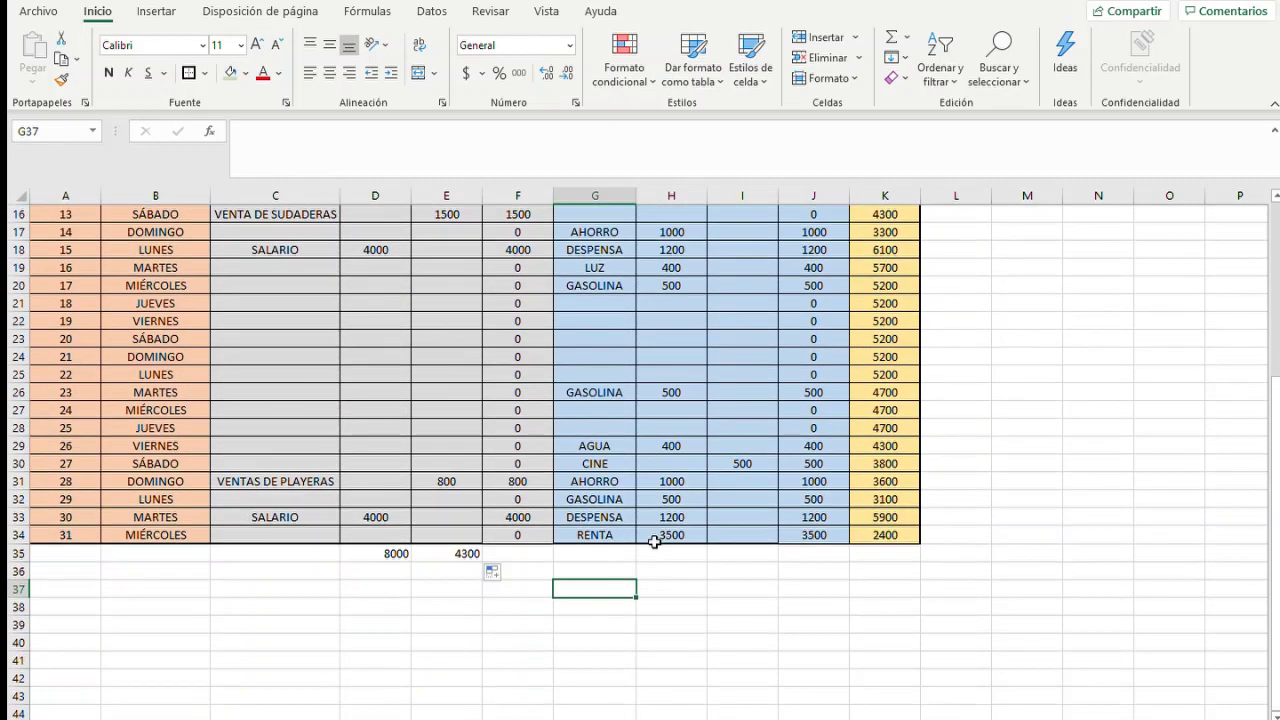
{"action": "left_click", "coordinate": [665, 552]}
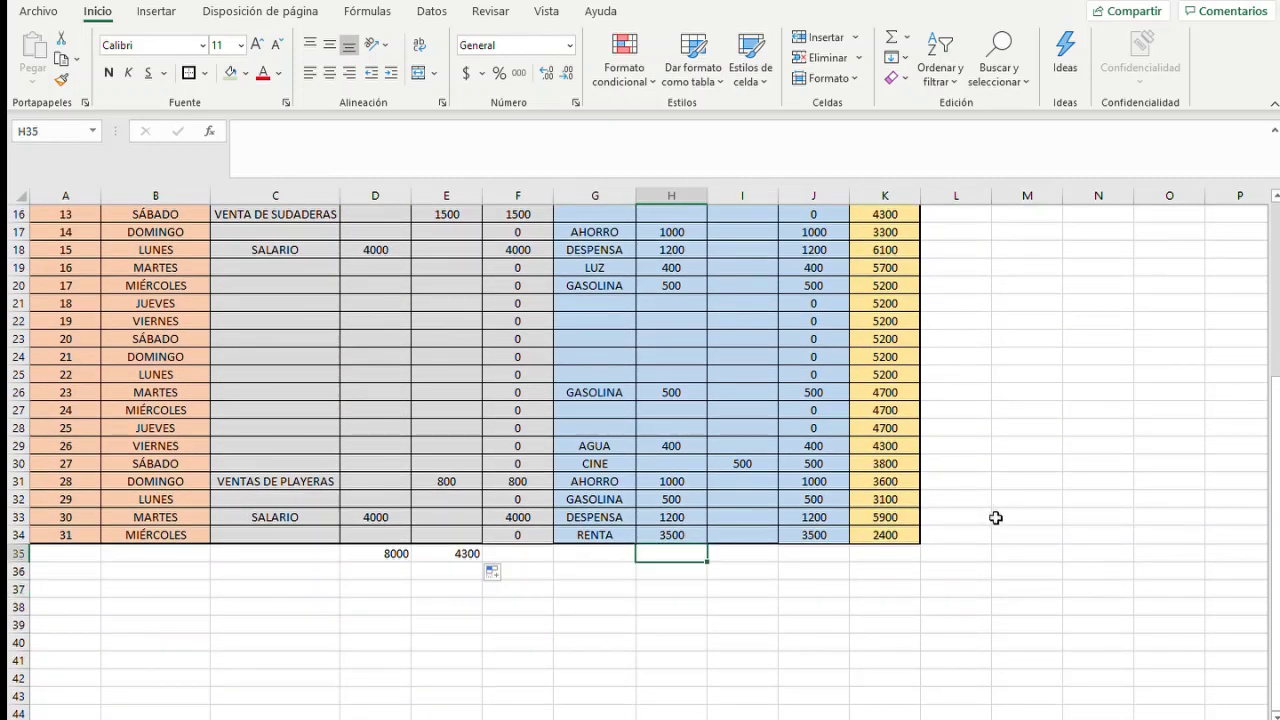
{"action": "type", "text": "=SUMA("}
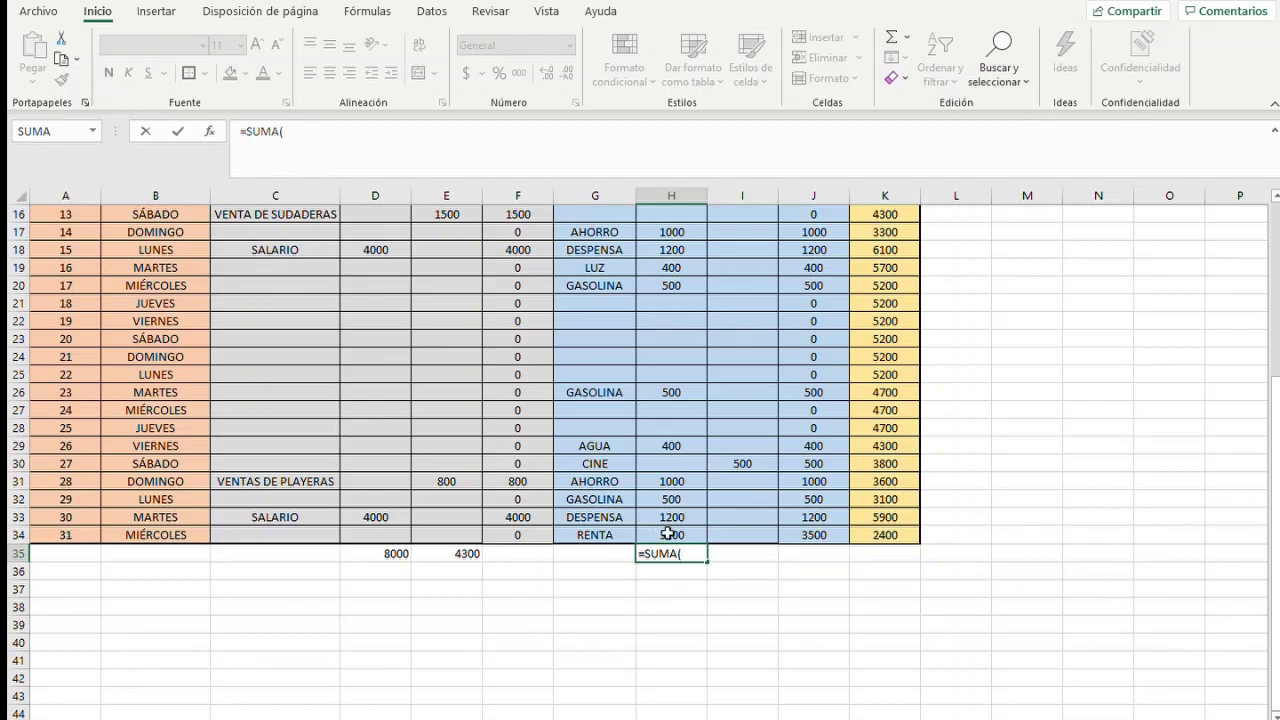
{"action": "left_click_drag", "start_coordinate": [667, 534], "coordinate": [671, 268]}
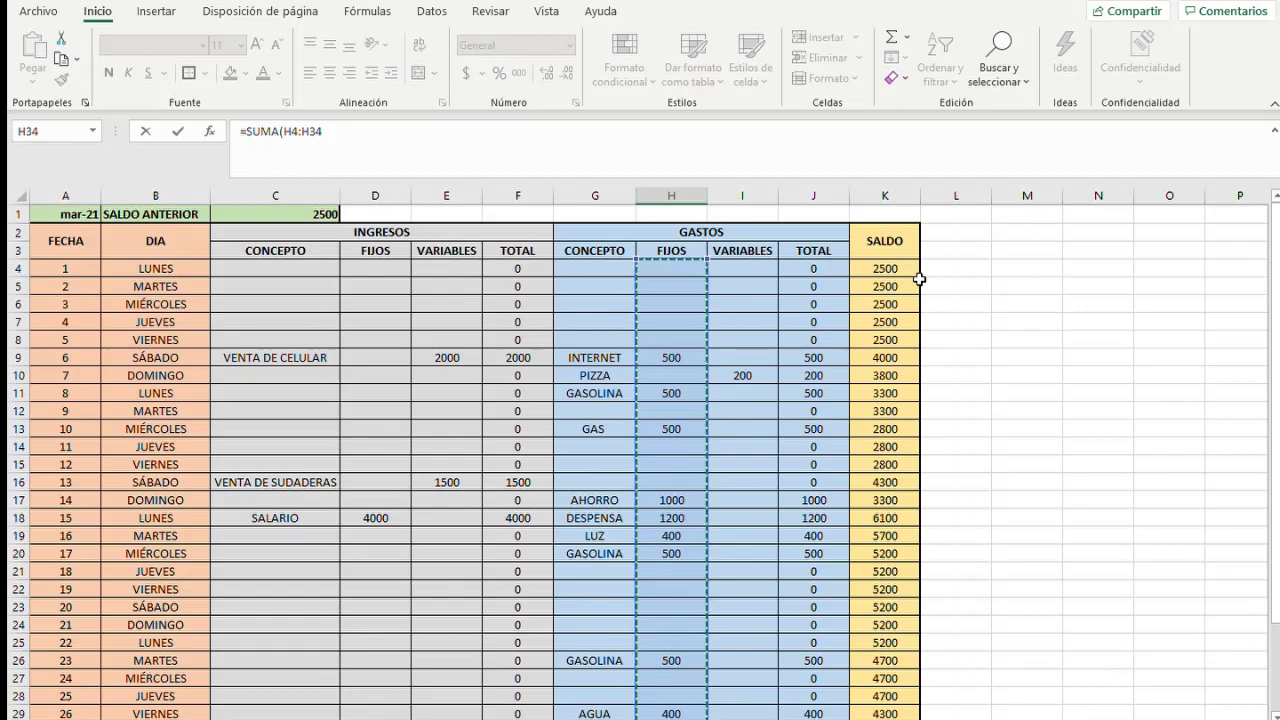
{"action": "key", "text": "Return"}
Extend the fixed expense total formula from H35 to I35 to total the variable expenses
{"action": "scroll", "coordinate": [919, 279], "scroll_direction": "down", "scroll_amount": 4}
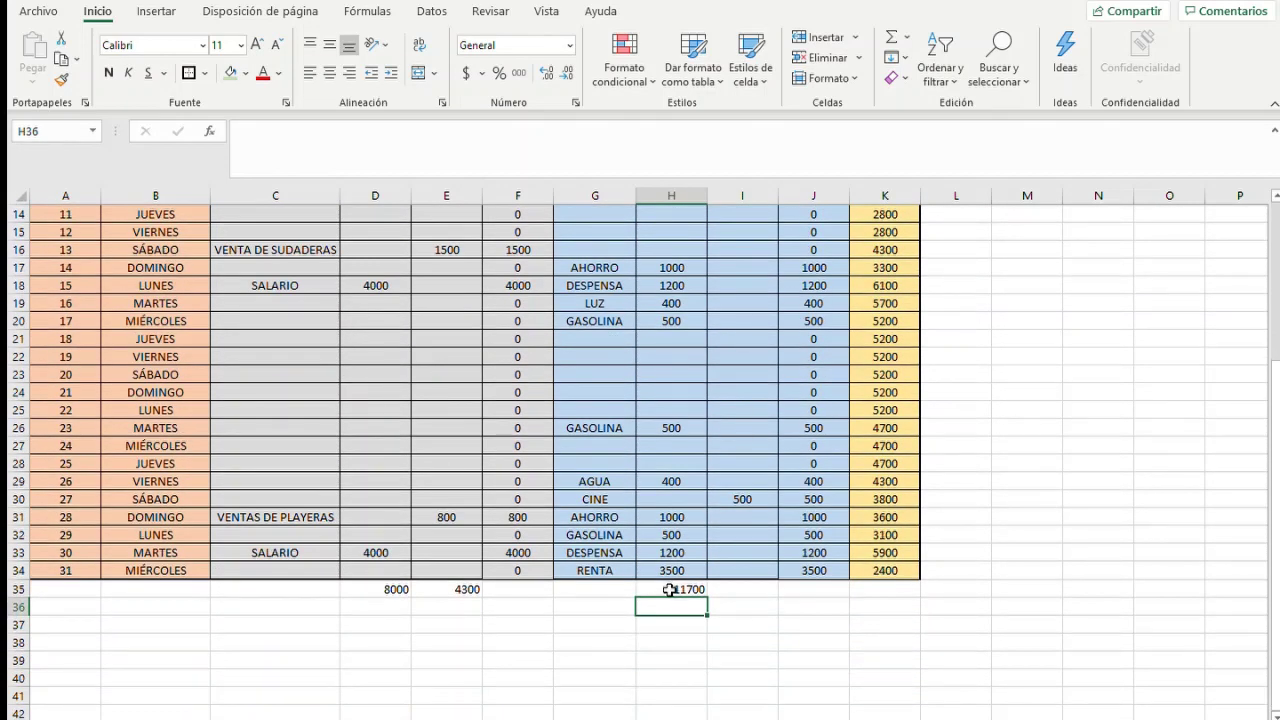
{"action": "left_click", "coordinate": [670, 590]}
{"action": "left_click_drag", "start_coordinate": [730, 594], "coordinate": [773, 601]}
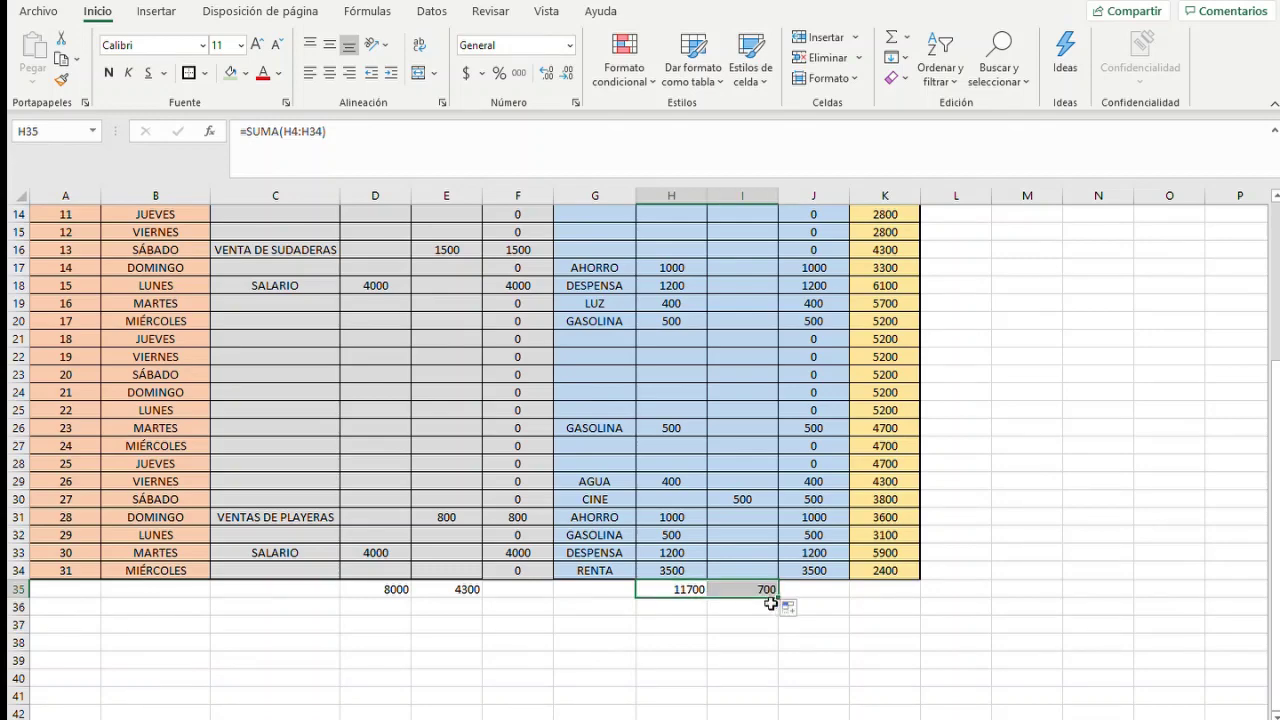
{"action": "left_click", "coordinate": [785, 640]}
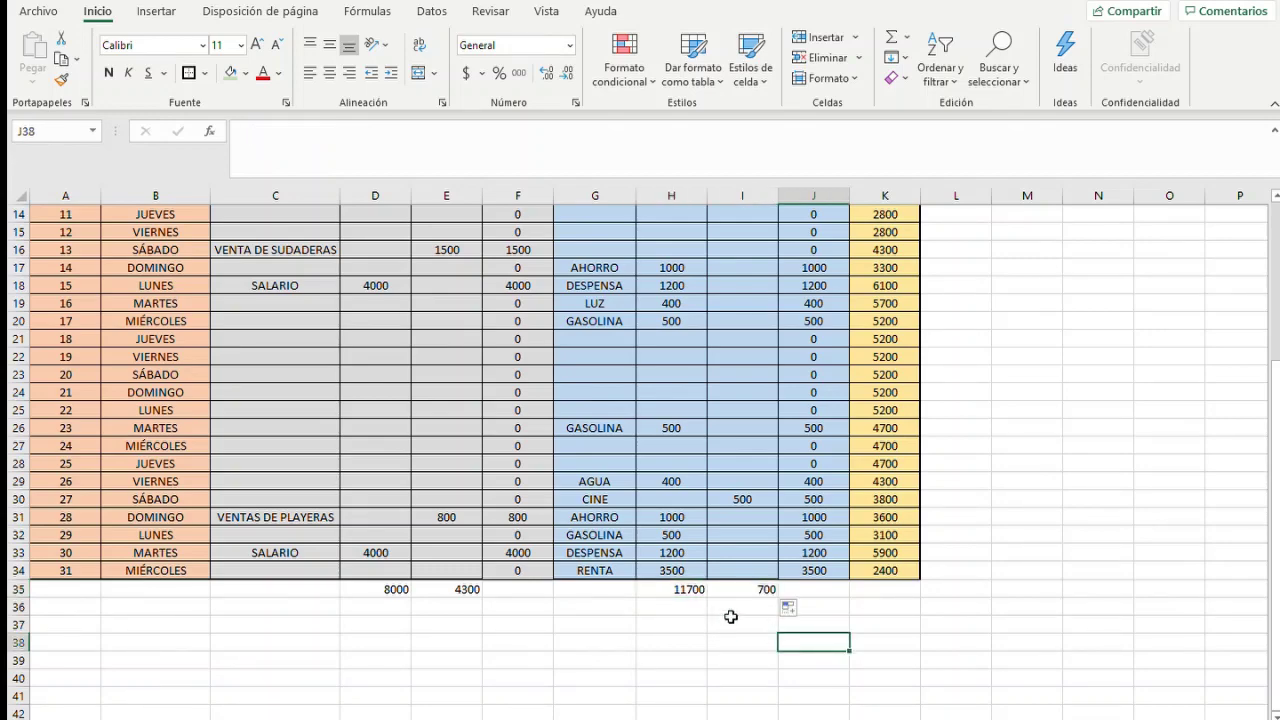
Look over the income and expense entries above the new column totals in row 35
{"action": "scroll", "coordinate": [731, 617], "scroll_direction": "up", "scroll_amount": 4}
{"action": "scroll", "coordinate": [731, 617], "scroll_direction": "down", "scroll_amount": 4}
{"action": "scroll", "coordinate": [833, 590], "scroll_direction": "up", "scroll_amount": 3}
{"action": "scroll", "coordinate": [833, 590], "scroll_direction": "down", "scroll_amount": 1}
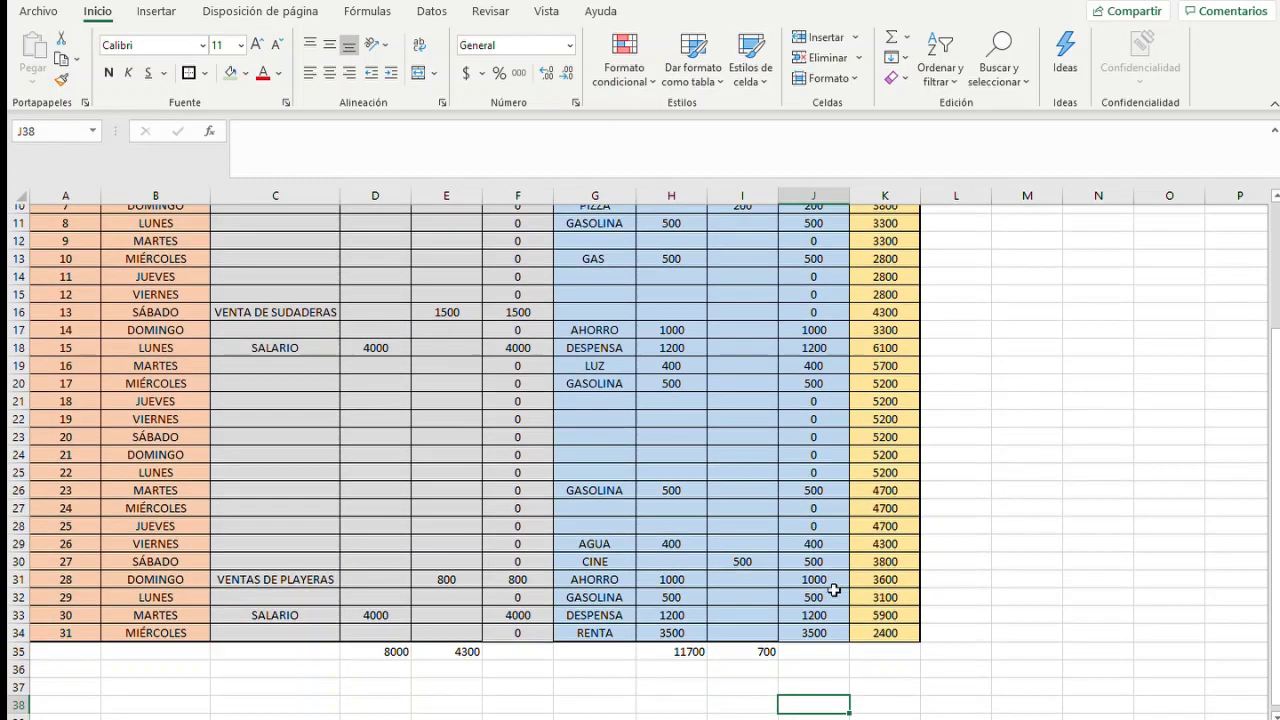
{"action": "scroll", "coordinate": [833, 590], "scroll_direction": "up", "scroll_amount": 1}
{"action": "scroll", "coordinate": [647, 573], "scroll_direction": "down", "scroll_amount": 3}
{"action": "scroll", "coordinate": [647, 573], "scroll_direction": "down", "scroll_amount": 2}
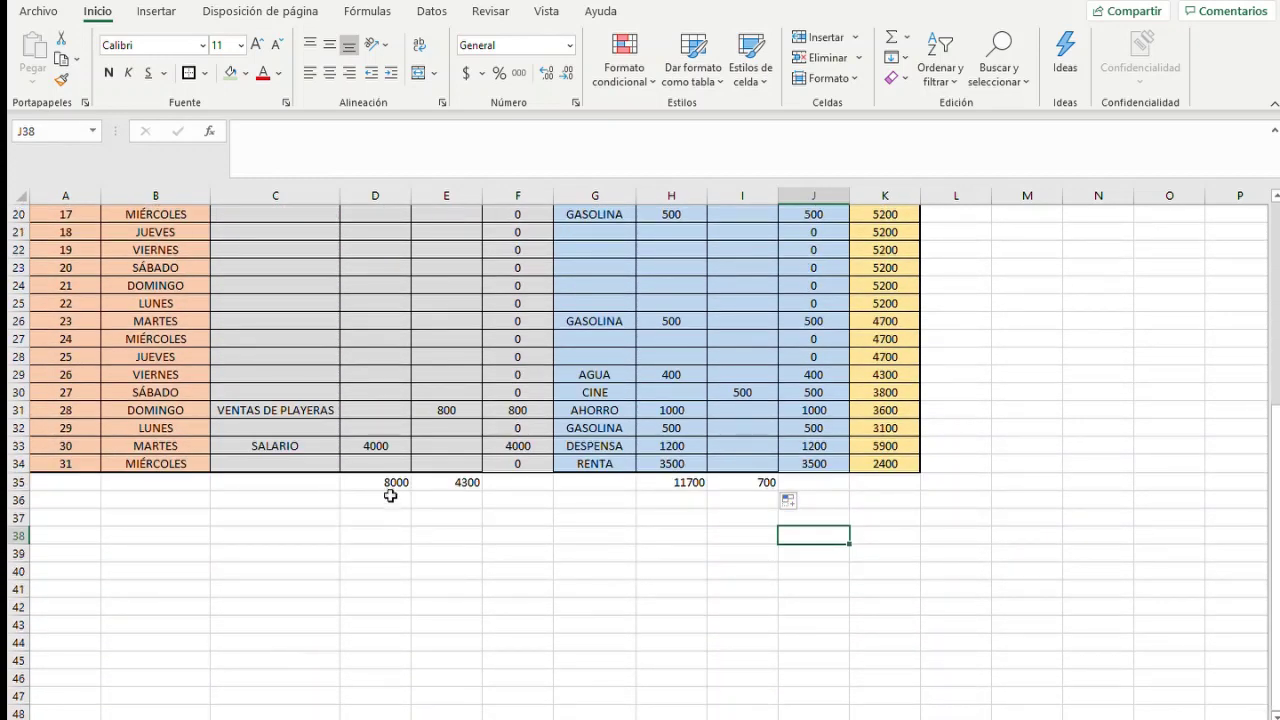
Fill the income totals D35:E35 with grey and the expense totals H35:I35 with light blue, matching their sections
{"action": "left_click_drag", "start_coordinate": [390, 483], "coordinate": [421, 484]}
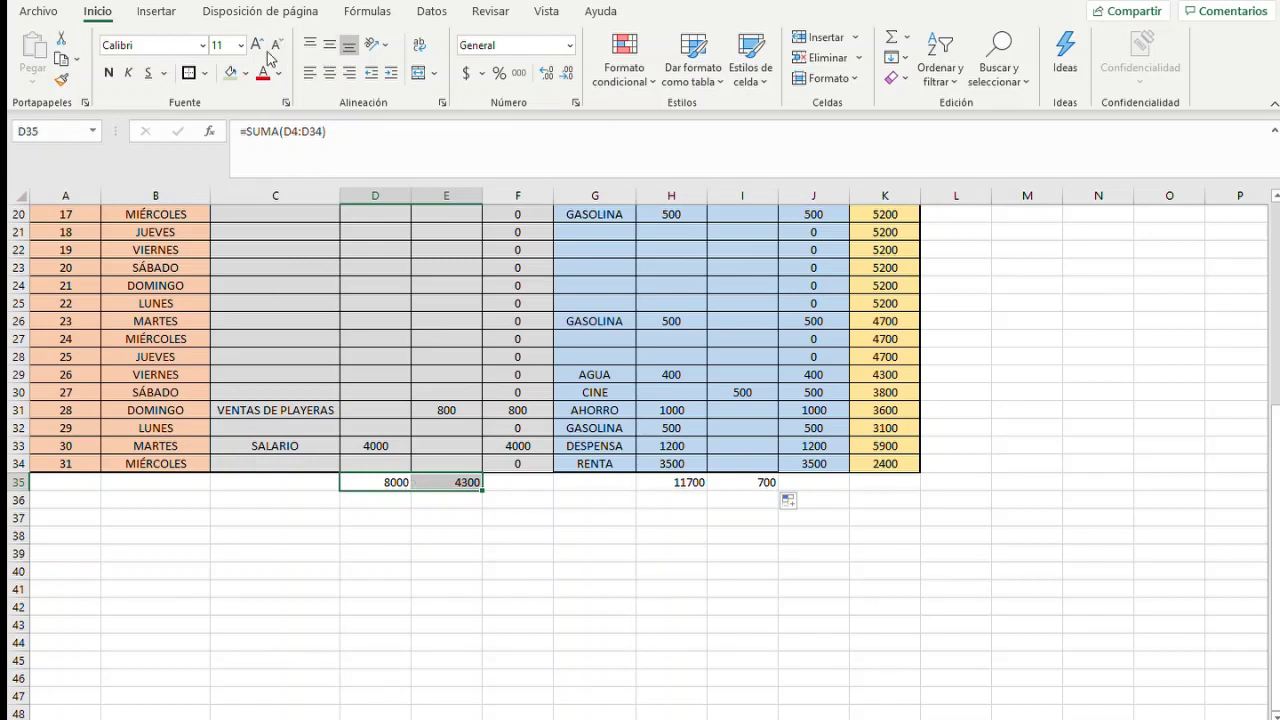
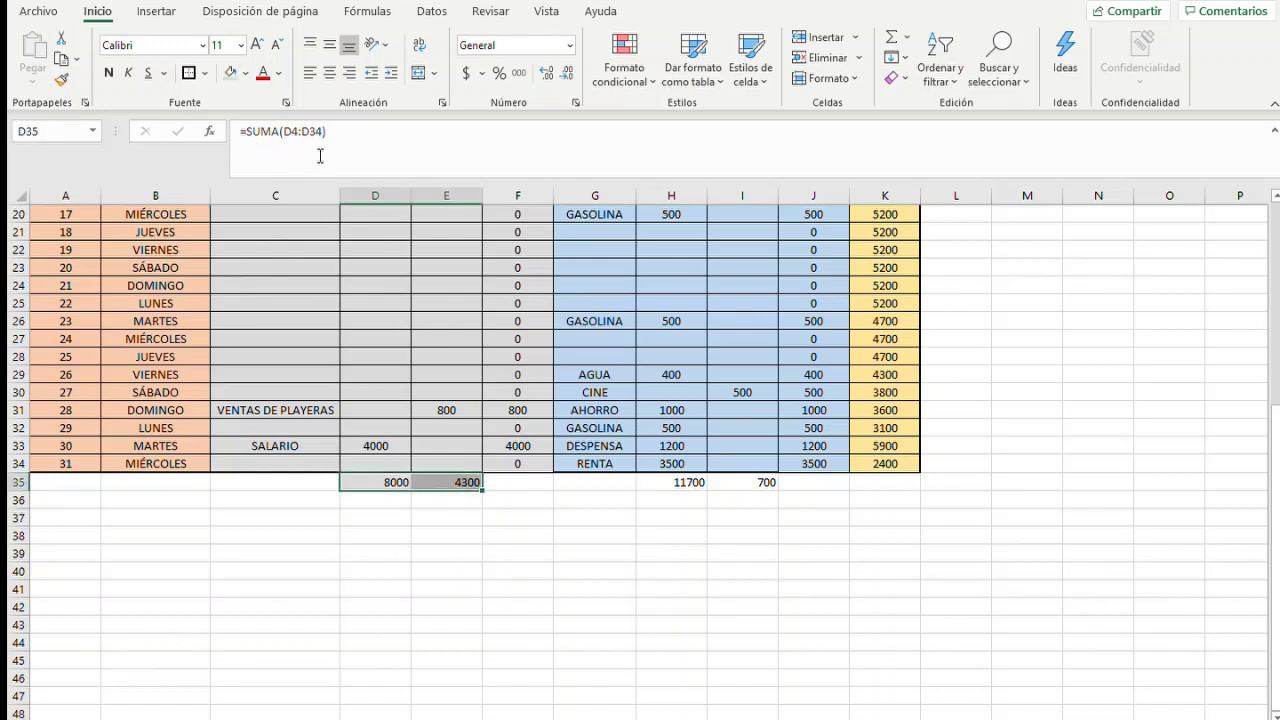
{"action": "left_click_drag", "start_coordinate": [676, 483], "coordinate": [743, 481]}
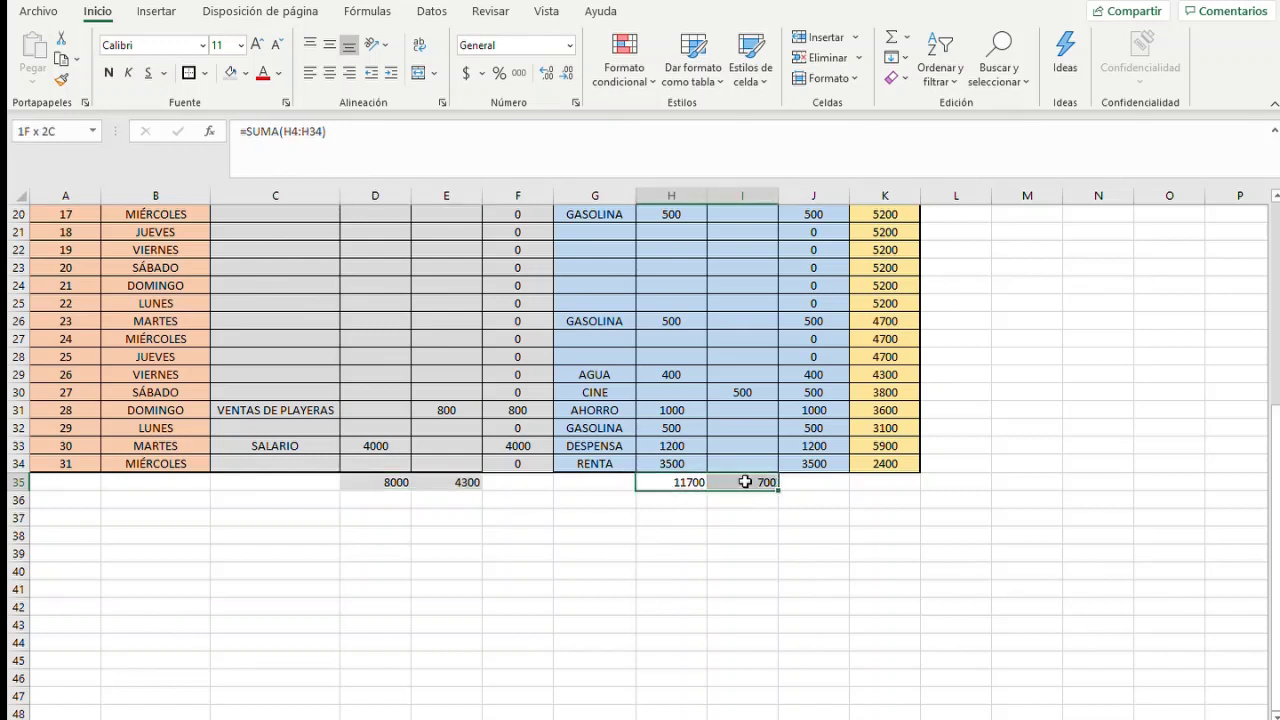
{"action": "left_click", "coordinate": [230, 73]}
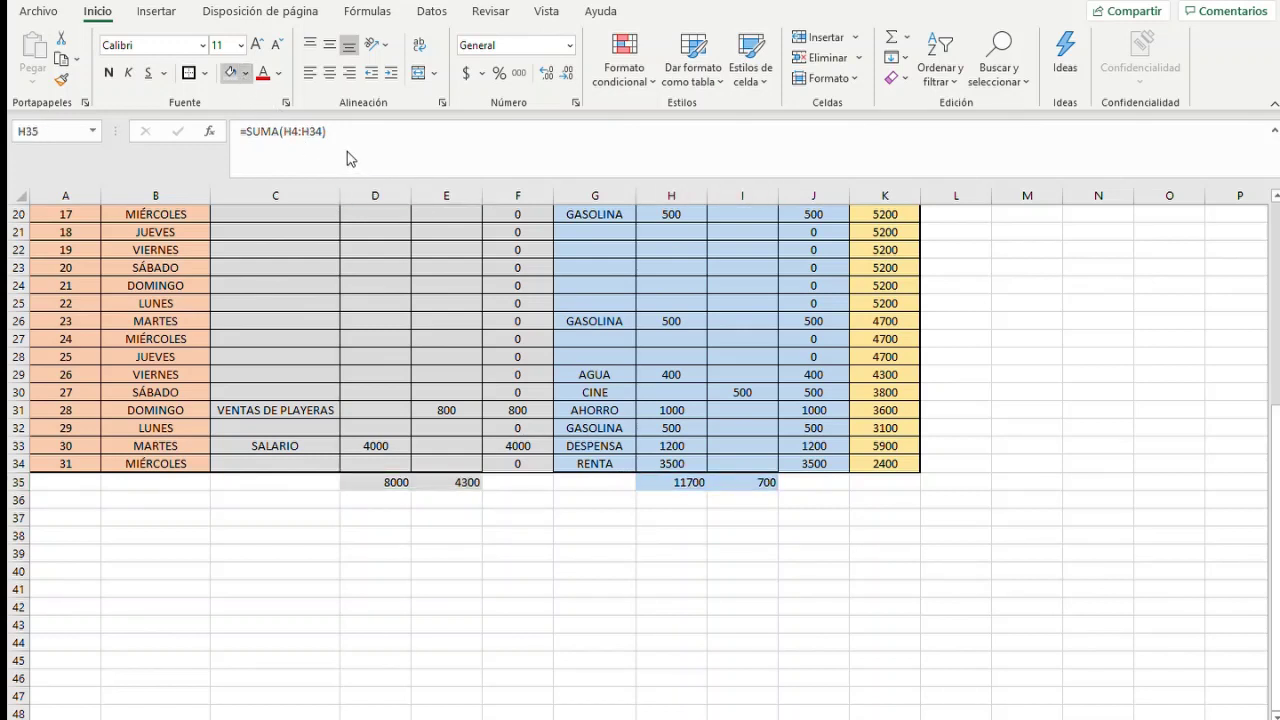
Apply inner borders and a thick outline to the income totals D35:E35 and the expense totals H35:I35
{"action": "left_click", "coordinate": [378, 481]}
{"action": "left_click_drag", "start_coordinate": [378, 481], "coordinate": [417, 481]}
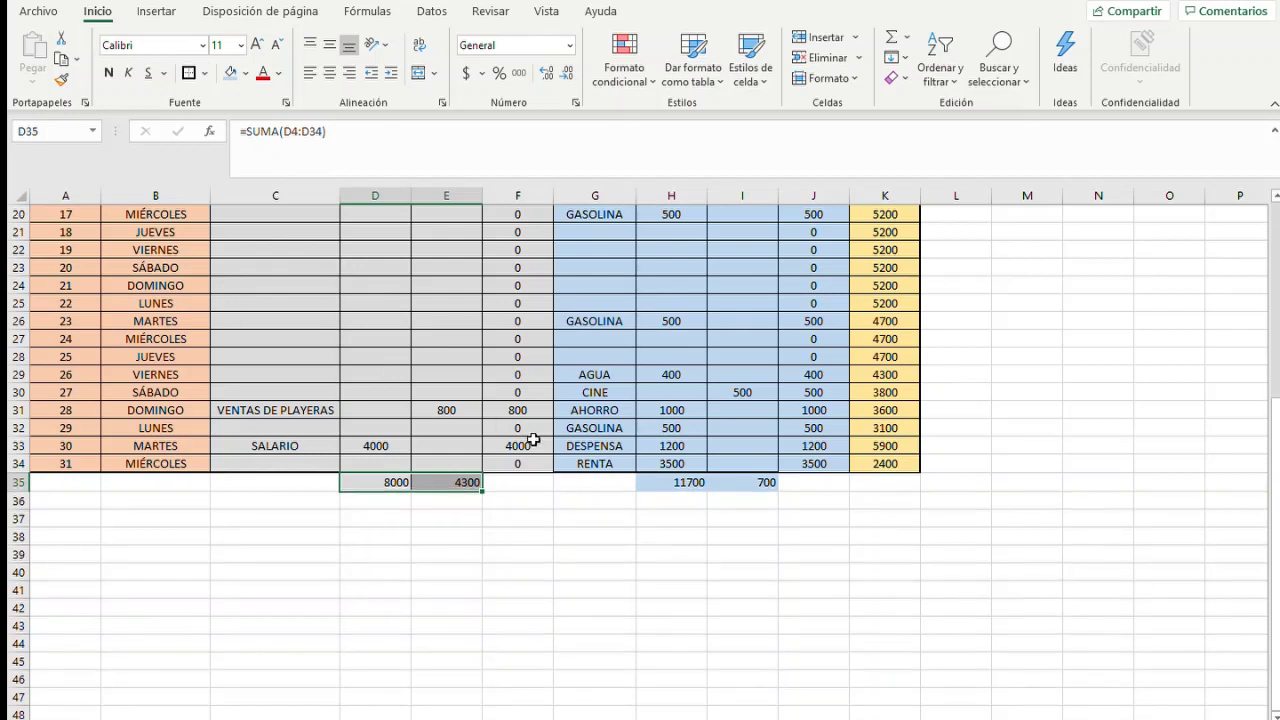
{"action": "left_click_drag", "start_coordinate": [665, 483], "coordinate": [745, 482]}
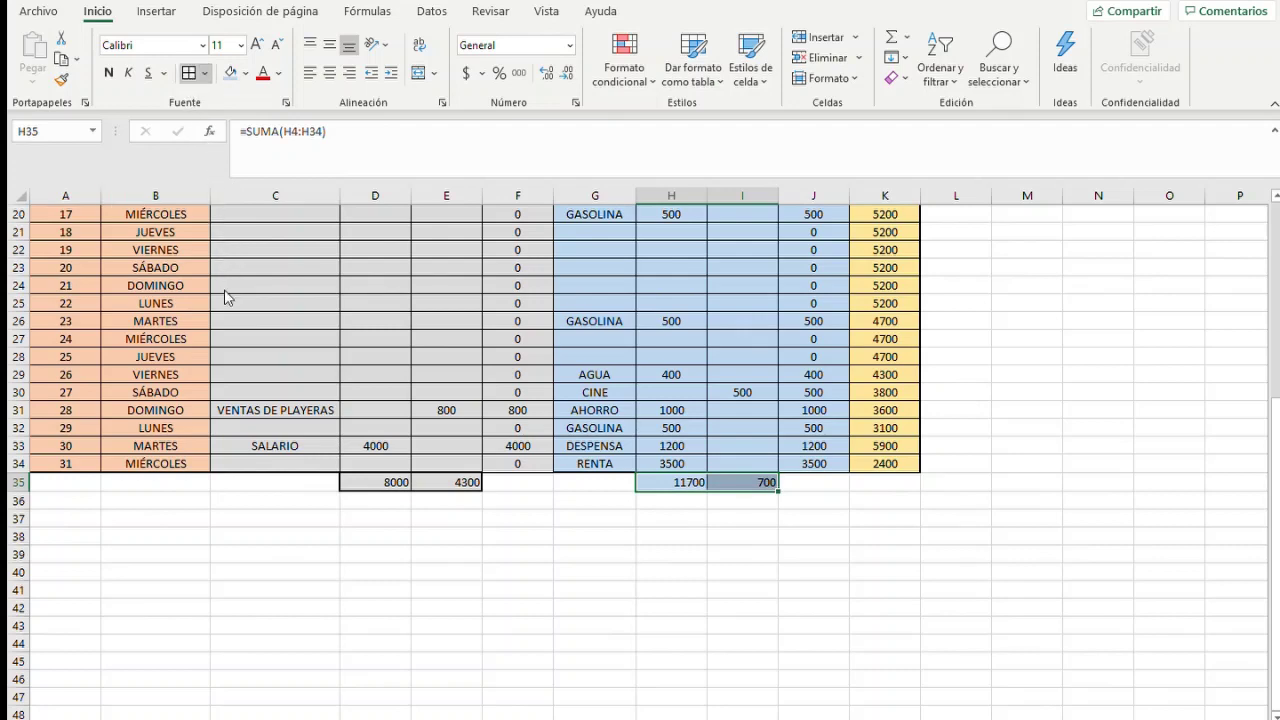
{"action": "left_click", "coordinate": [651, 632]}
Review the whole balance sheet together with the formatted totals in row 35
{"action": "scroll", "coordinate": [654, 632], "scroll_direction": "down", "scroll_amount": 3}
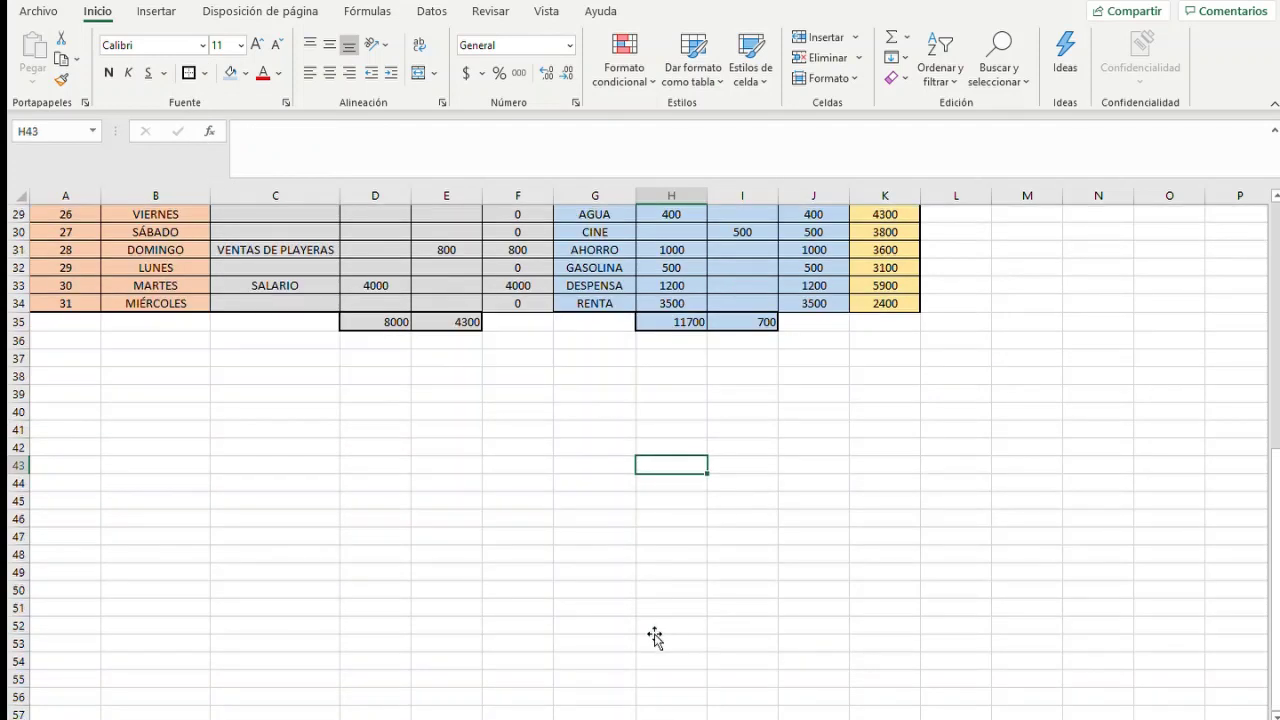
{"action": "scroll", "coordinate": [656, 620], "scroll_direction": "up", "scroll_amount": 6}
{"action": "scroll", "coordinate": [649, 694], "scroll_direction": "down", "scroll_amount": 5}
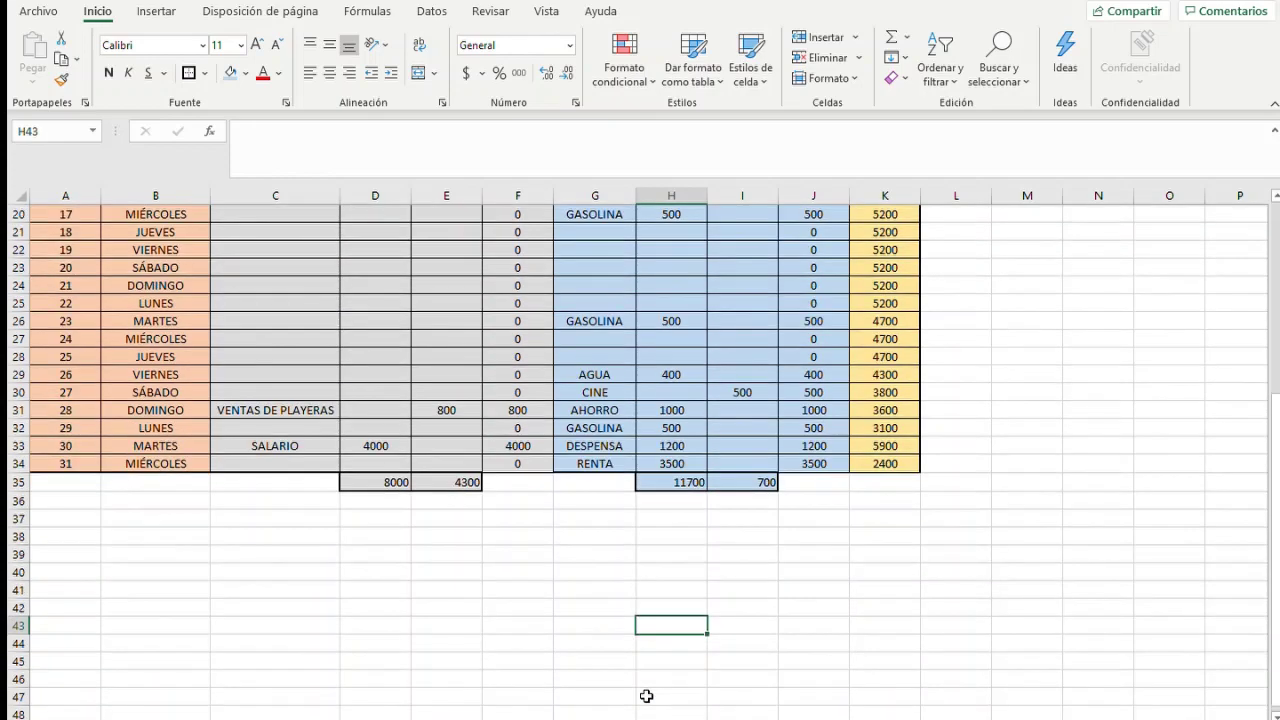
{"action": "scroll", "coordinate": [646, 697], "scroll_direction": "up", "scroll_amount": 3}
{"action": "scroll", "coordinate": [645, 697], "scroll_direction": "down", "scroll_amount": 1}
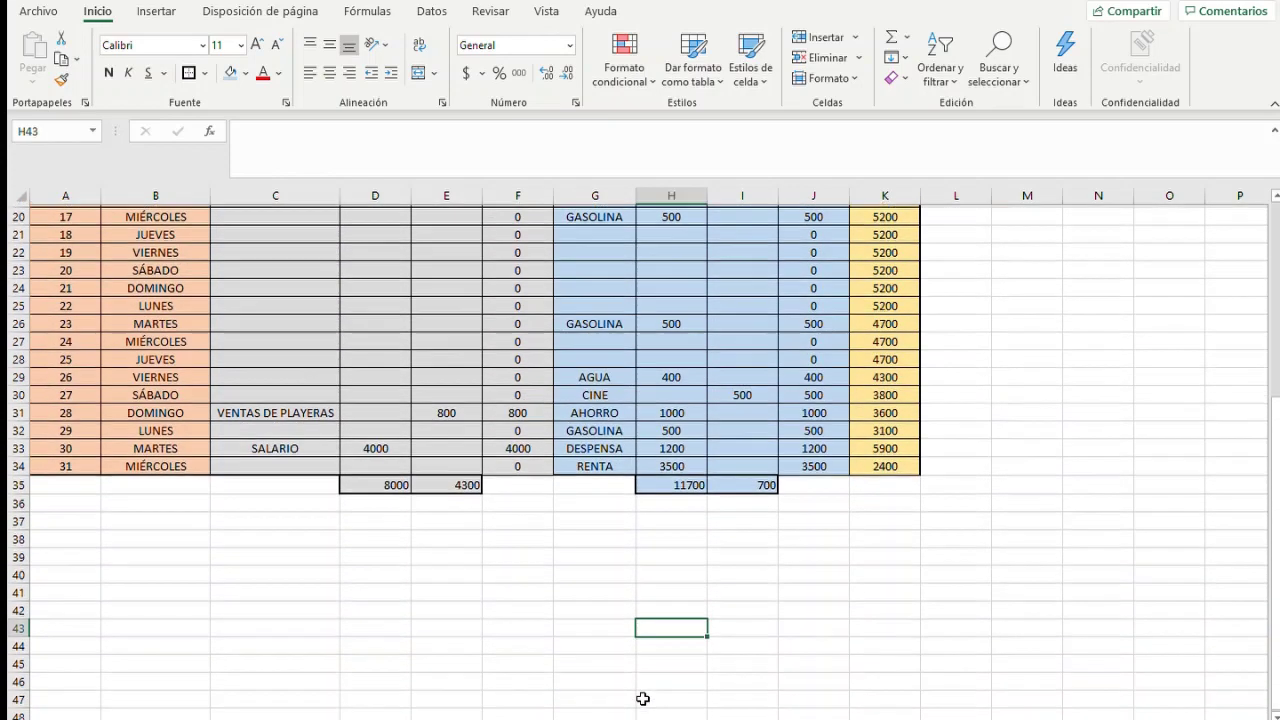
{"action": "scroll", "coordinate": [642, 698], "scroll_direction": "up", "scroll_amount": 7}
{"action": "scroll", "coordinate": [638, 699], "scroll_direction": "down", "scroll_amount": 6}
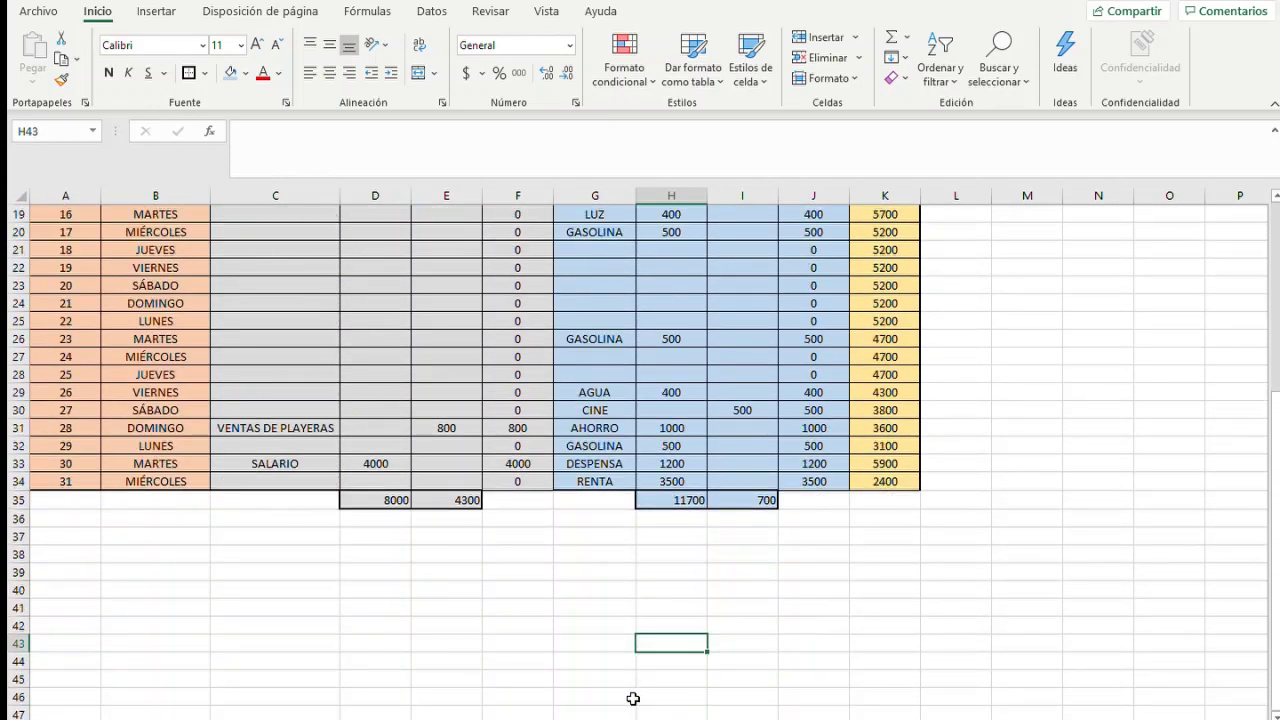
{"action": "scroll", "coordinate": [373, 543], "scroll_direction": "up", "scroll_amount": 1}
Insert a 3-D pie chart from the fixed and variable income totals in D35:E35
{"action": "left_click", "coordinate": [372, 552]}
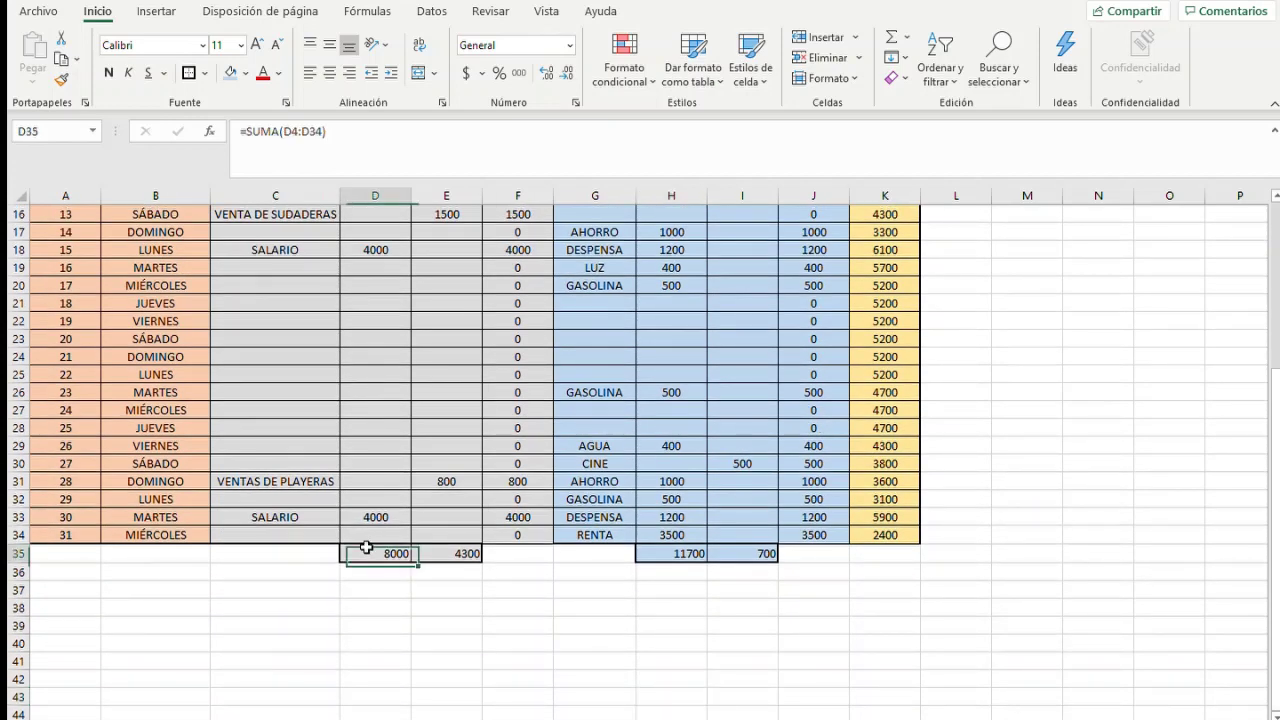
{"action": "left_click_drag", "start_coordinate": [403, 556], "coordinate": [439, 550]}
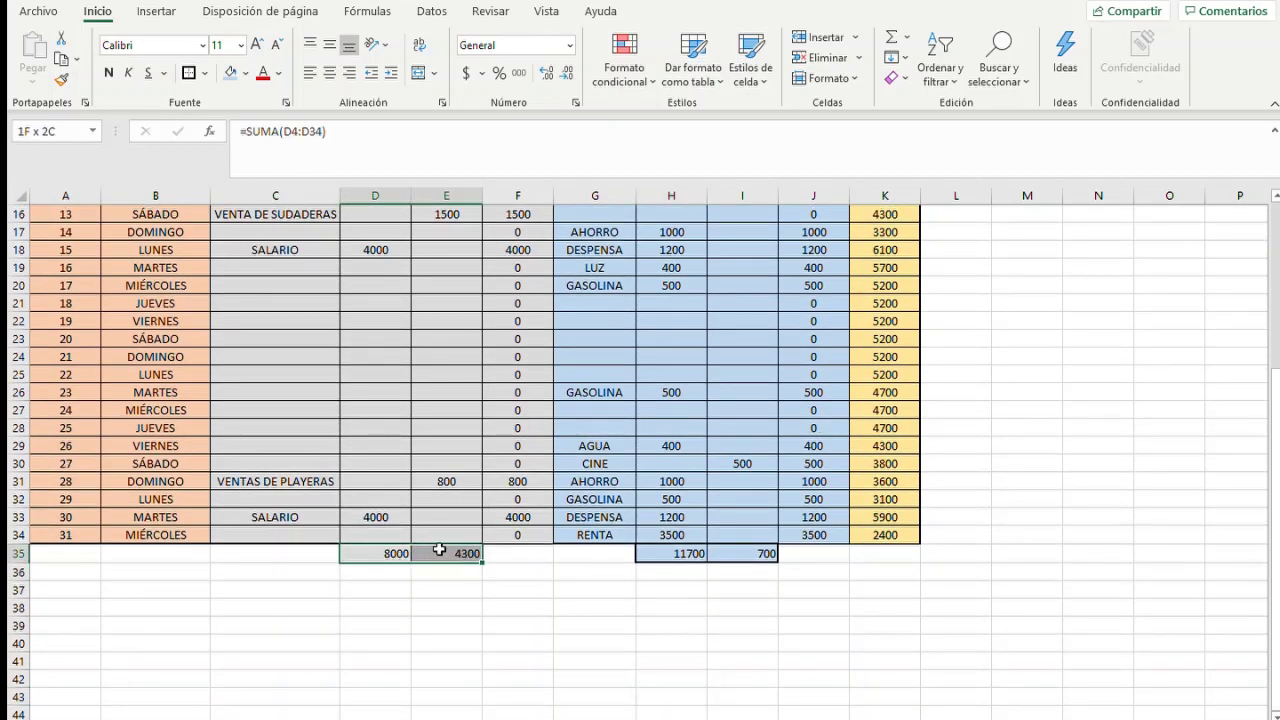
{"action": "left_click", "coordinate": [403, 636]}
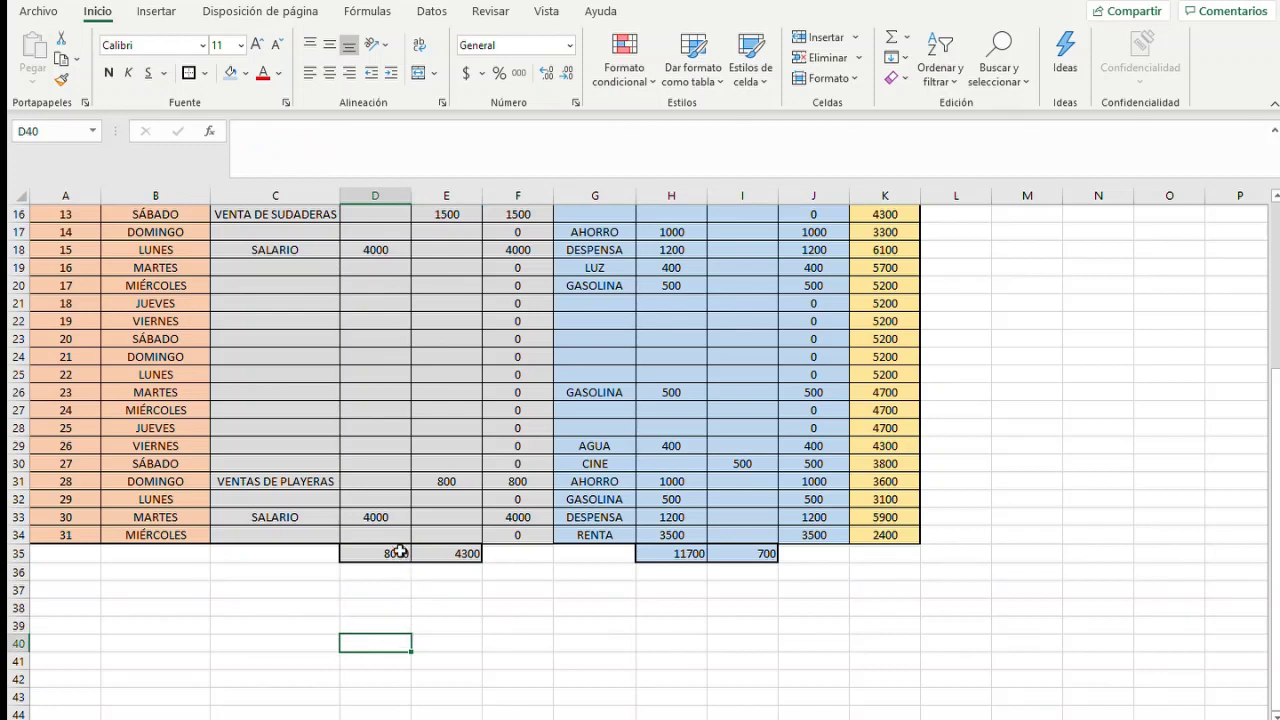
{"action": "left_click_drag", "start_coordinate": [399, 552], "coordinate": [420, 567]}
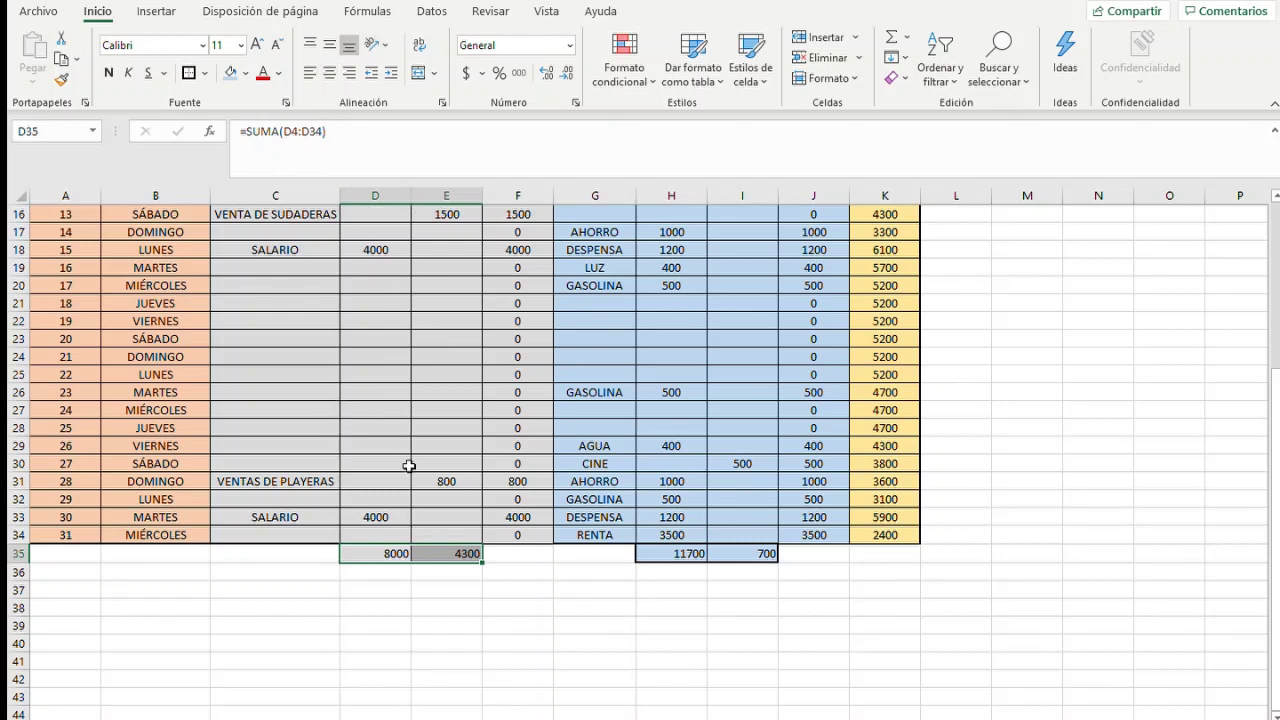
{"action": "left_click", "coordinate": [349, 605]}
{"action": "left_click_drag", "start_coordinate": [349, 553], "coordinate": [470, 551]}
{"action": "left_click", "coordinate": [150, 10]}
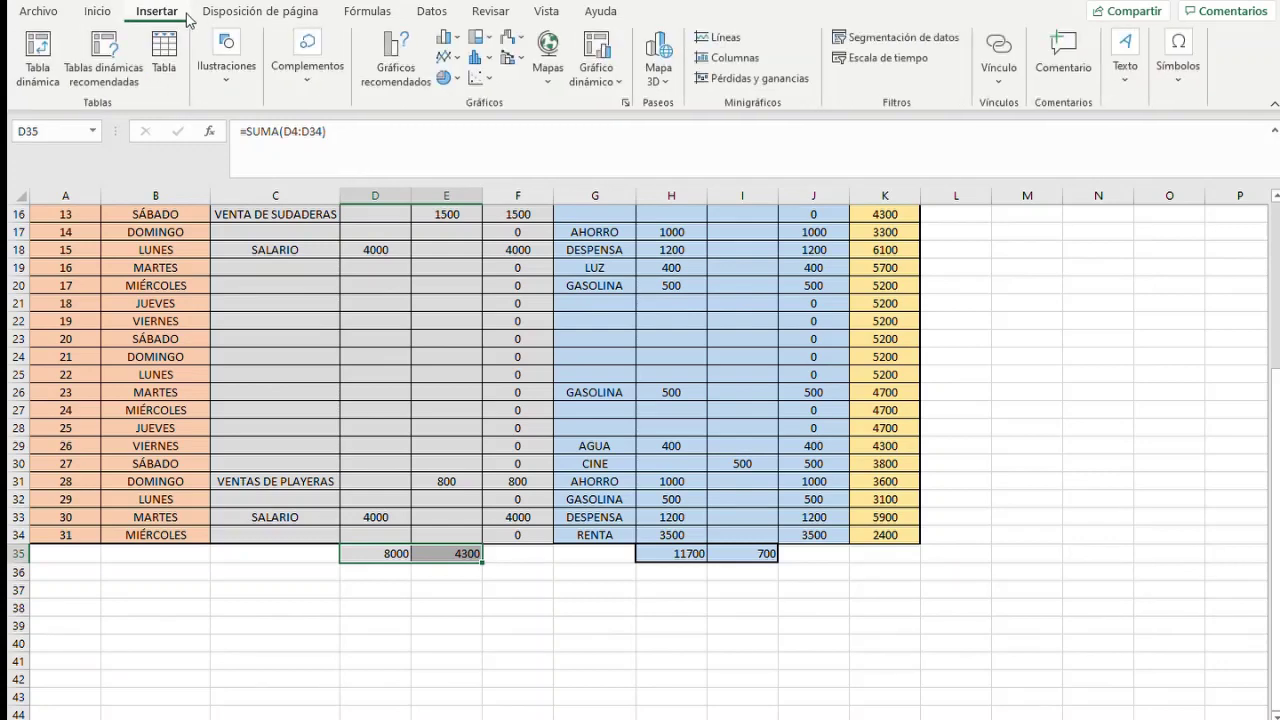
{"action": "left_click", "coordinate": [441, 219]}
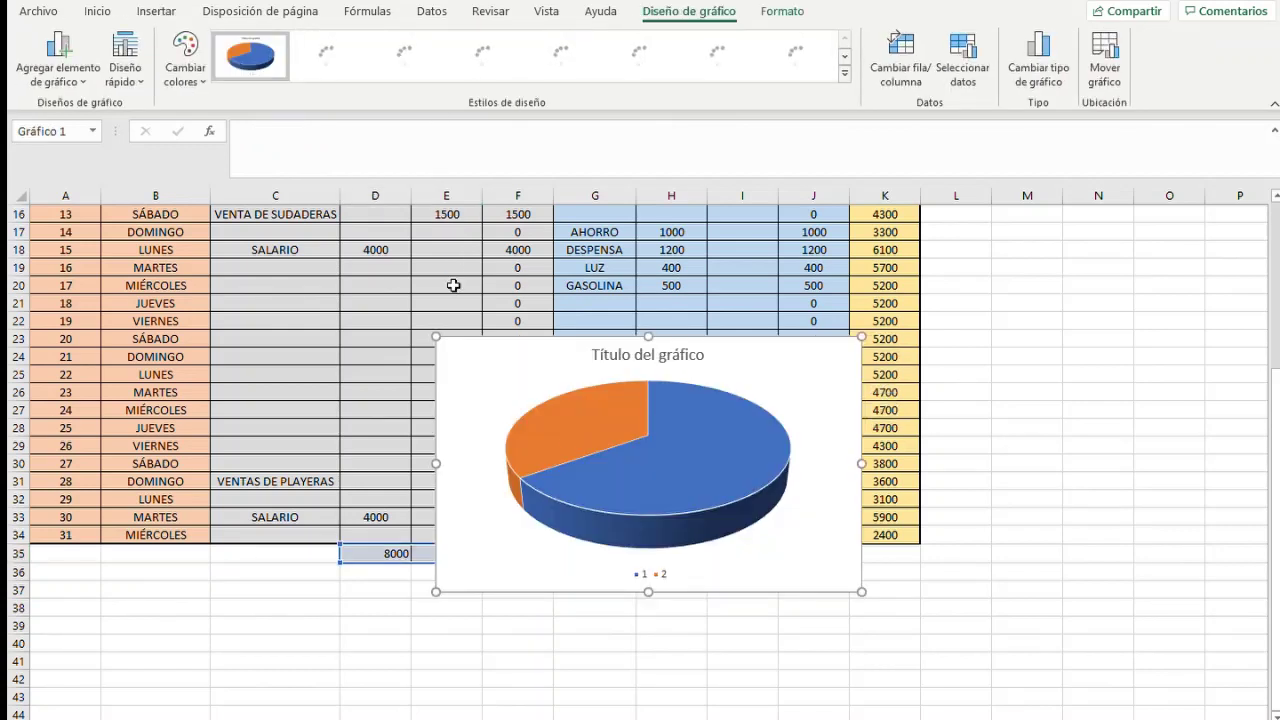
Move the income pie chart off the table to the empty area directly below the income totals in row 35
{"action": "left_click", "coordinate": [625, 533]}
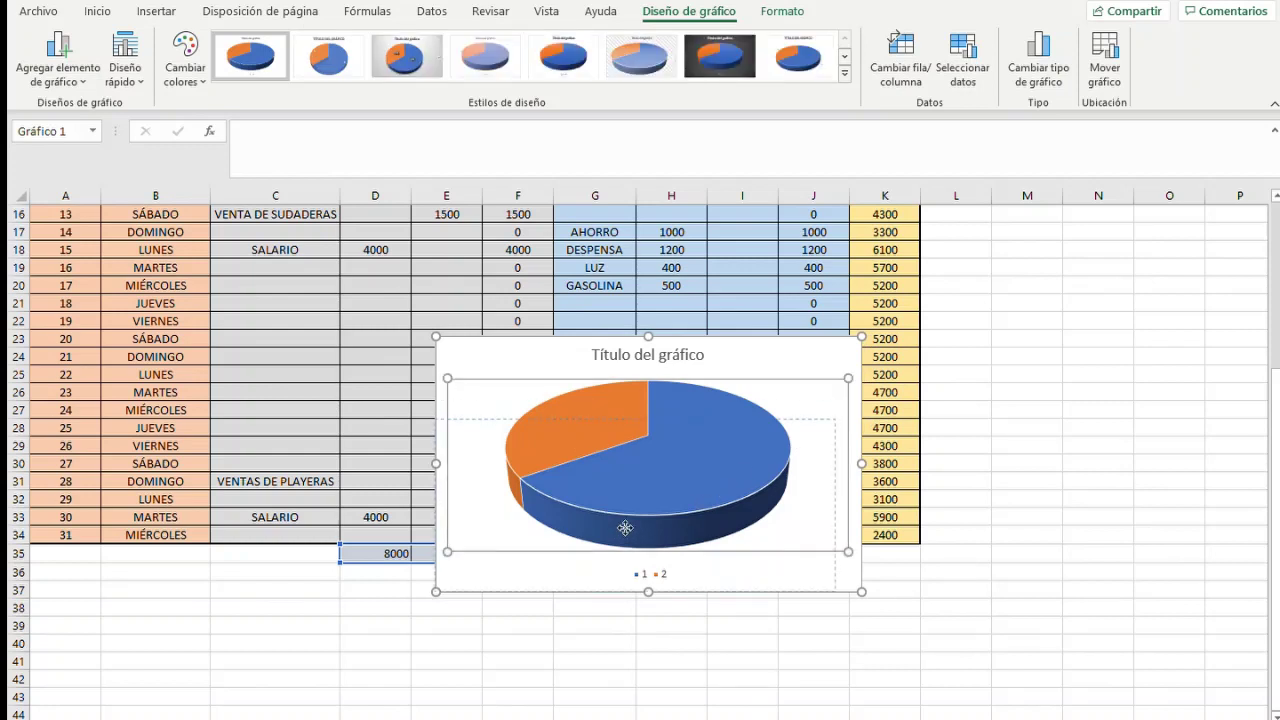
{"action": "left_click_drag", "start_coordinate": [625, 528], "coordinate": [613, 567]}
{"action": "left_click_drag", "start_coordinate": [814, 357], "coordinate": [495, 460]}
{"action": "scroll", "coordinate": [727, 477], "scroll_direction": "down", "scroll_amount": 5}
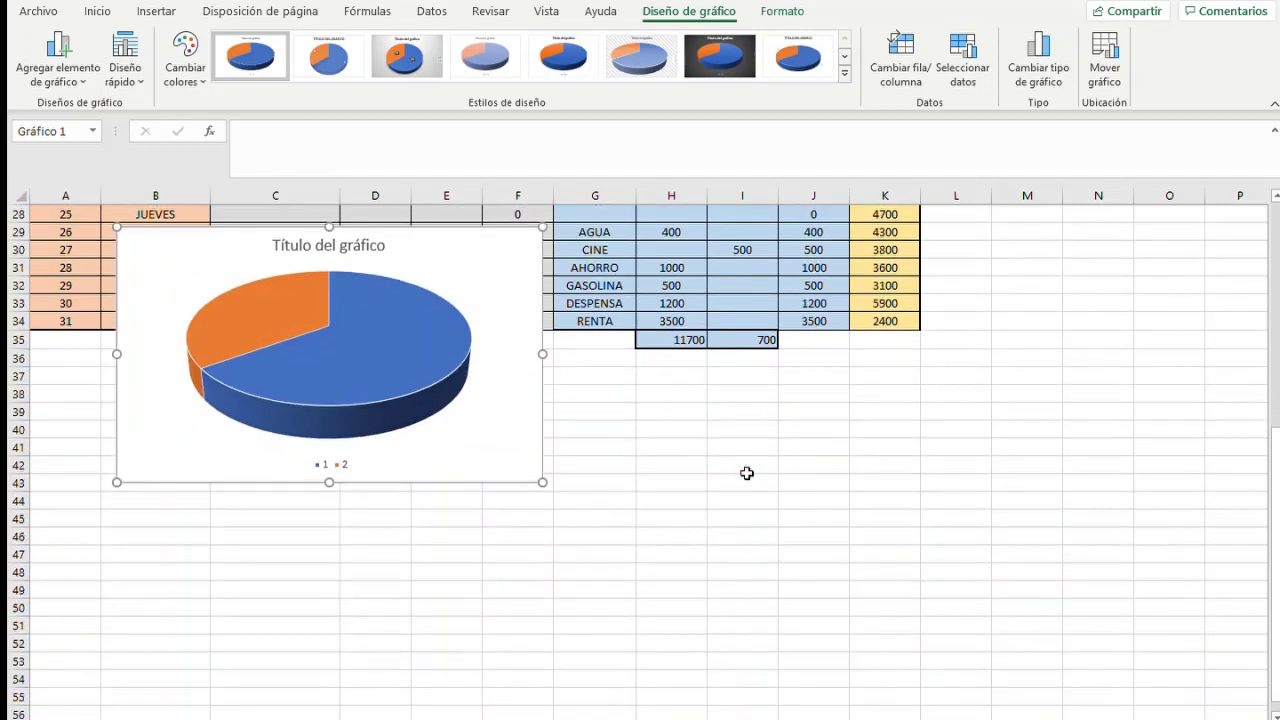
{"action": "left_click", "coordinate": [517, 285]}
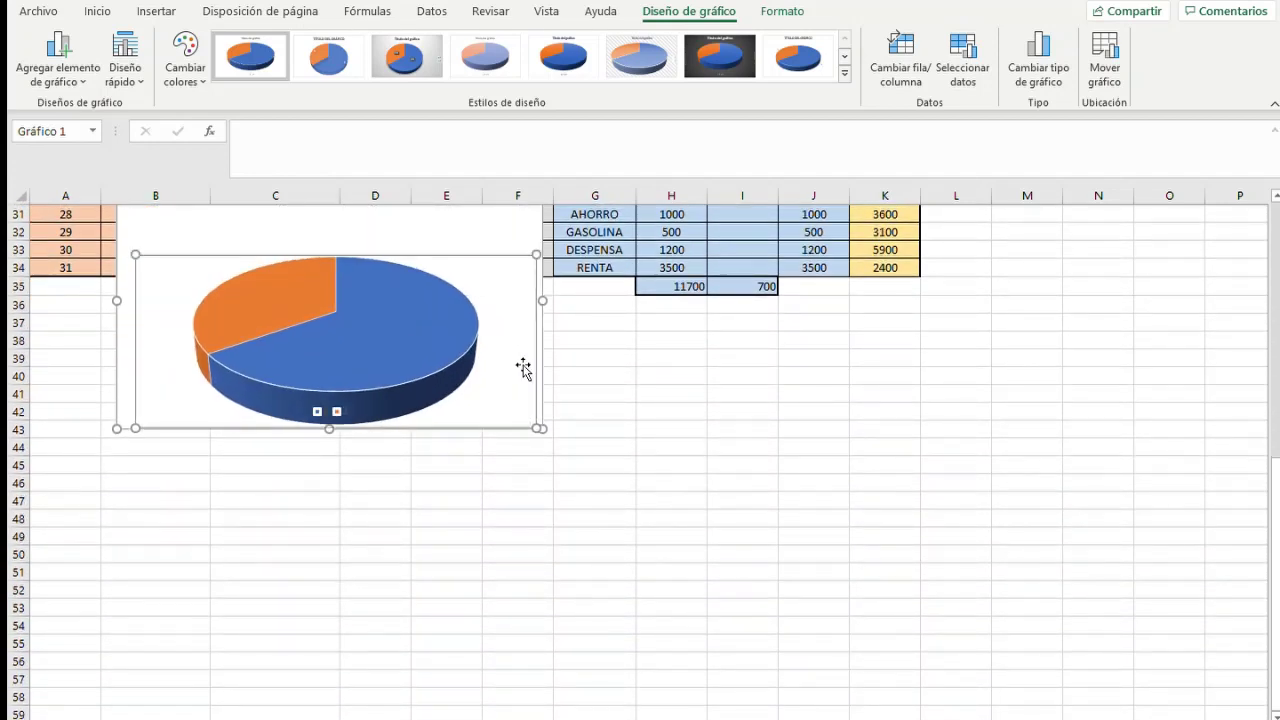
{"action": "scroll", "coordinate": [500, 325], "scroll_direction": "up", "scroll_amount": 3}
{"action": "left_click_drag", "start_coordinate": [466, 374], "coordinate": [549, 500]}
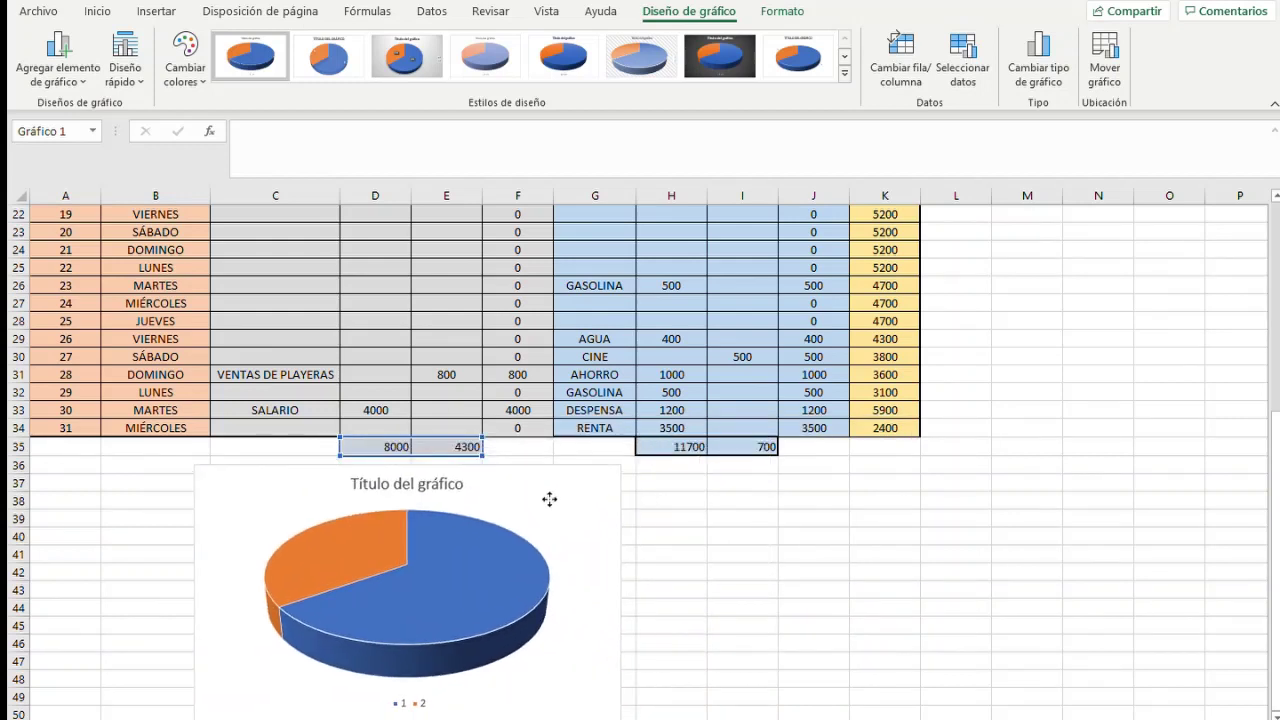
Change the income pie chart's category labels to FIJOS and VARIABLES through its data source
{"action": "left_click", "coordinate": [373, 446]}
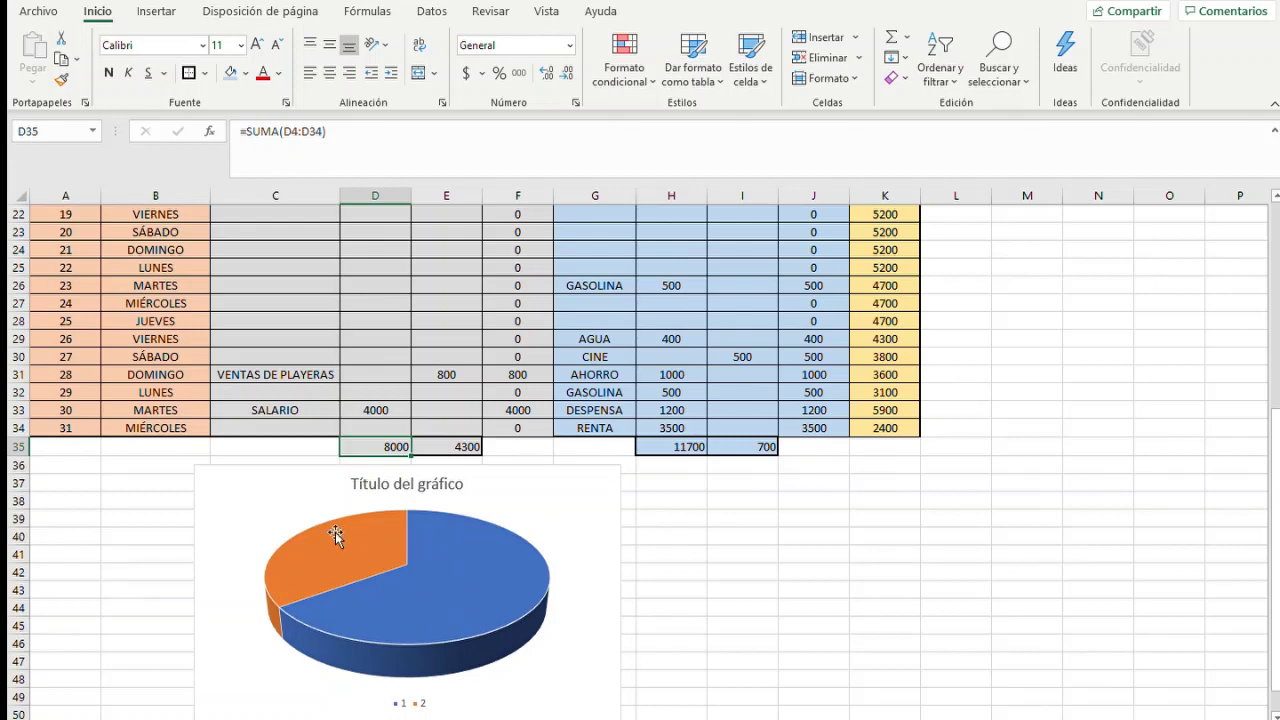
{"action": "scroll", "coordinate": [766, 546], "scroll_direction": "down", "scroll_amount": 2}
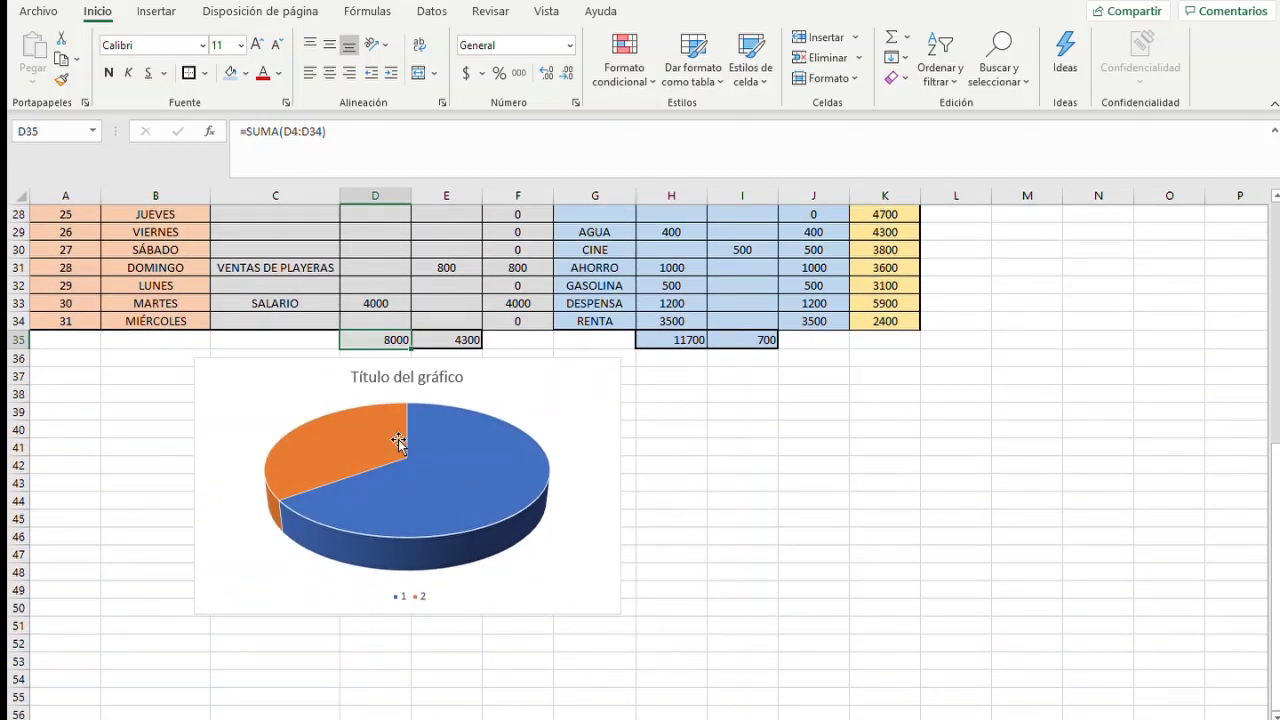
{"action": "left_click", "coordinate": [439, 443]}
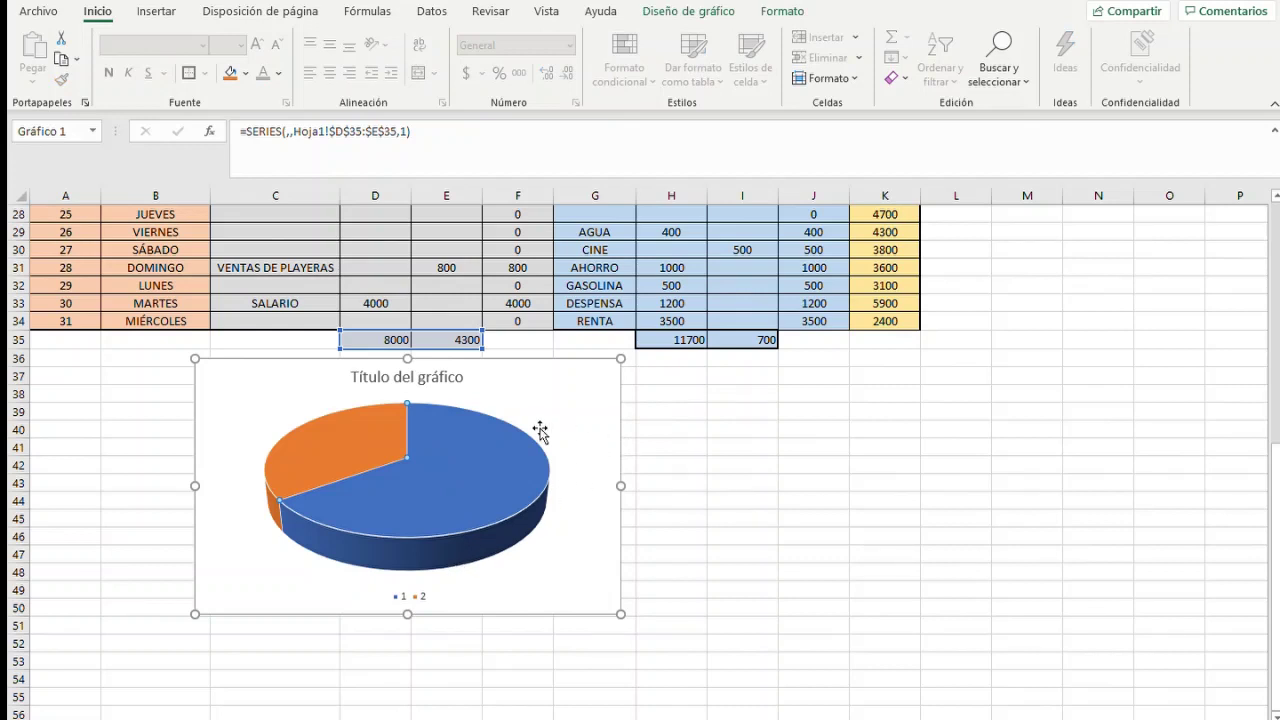
{"action": "left_click", "coordinate": [403, 597]}
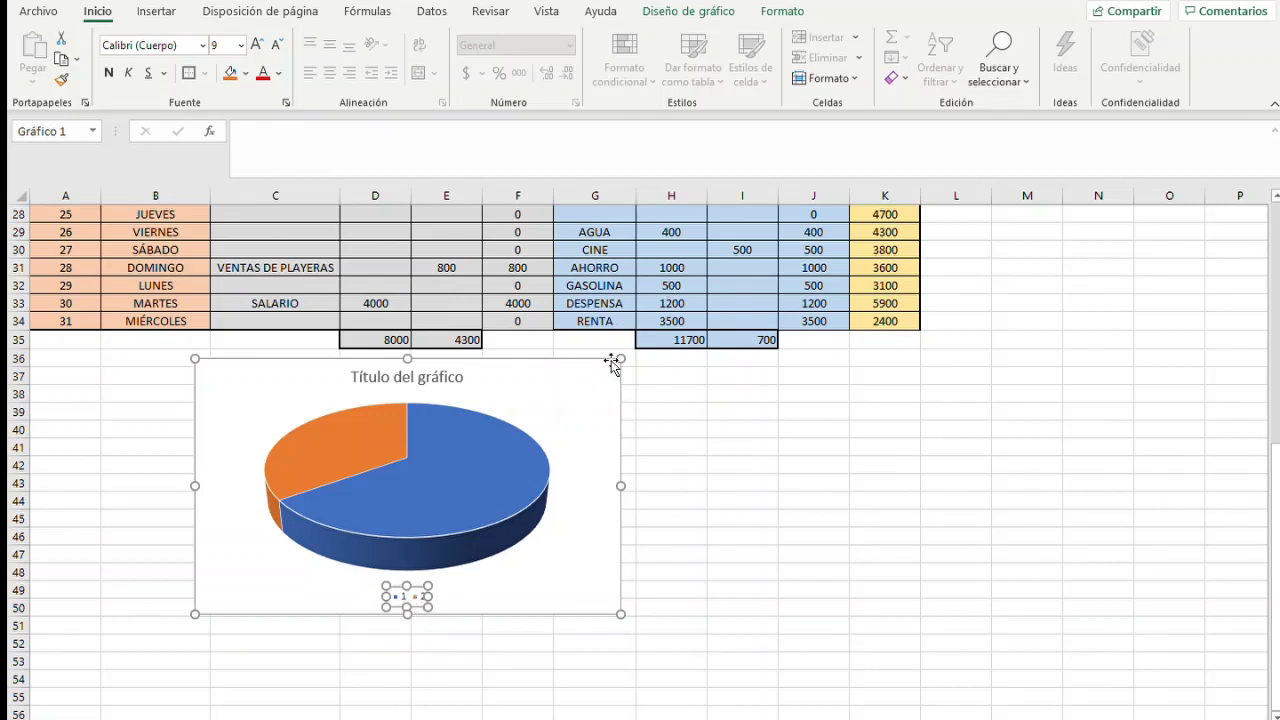
{"action": "left_click", "coordinate": [568, 416]}
{"action": "left_click", "coordinate": [592, 390]}
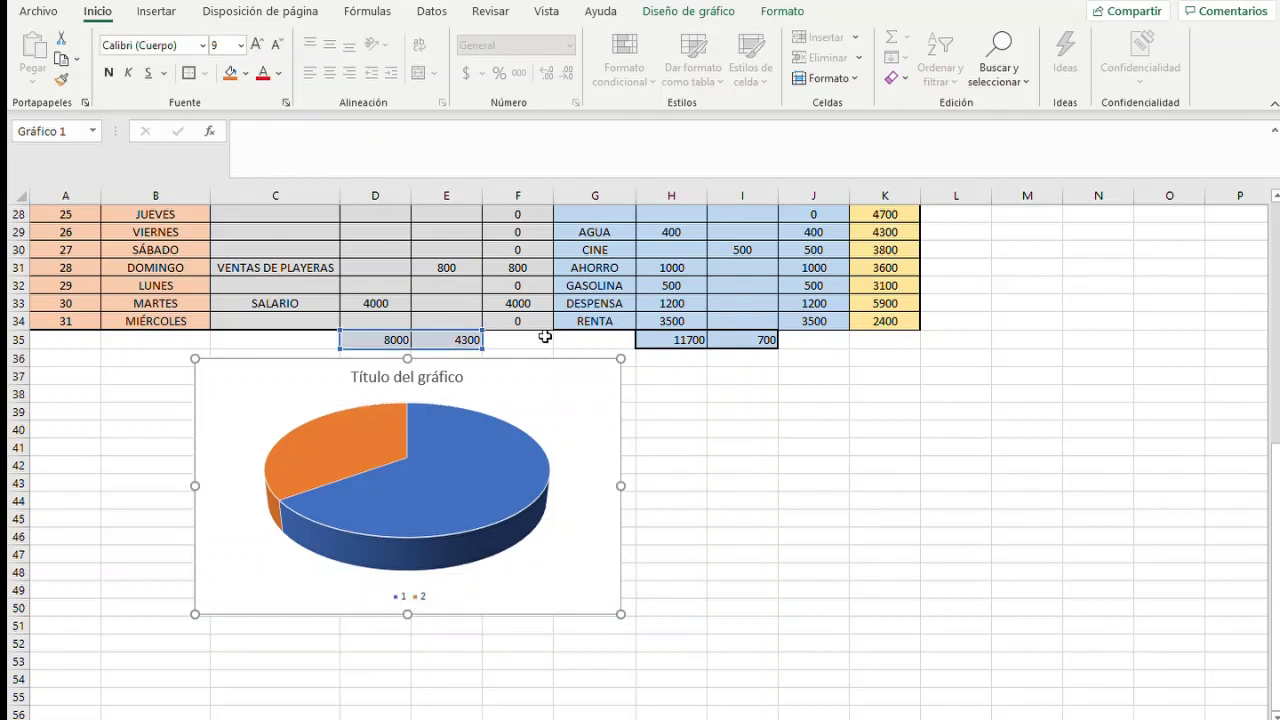
{"action": "left_click", "coordinate": [690, 10]}
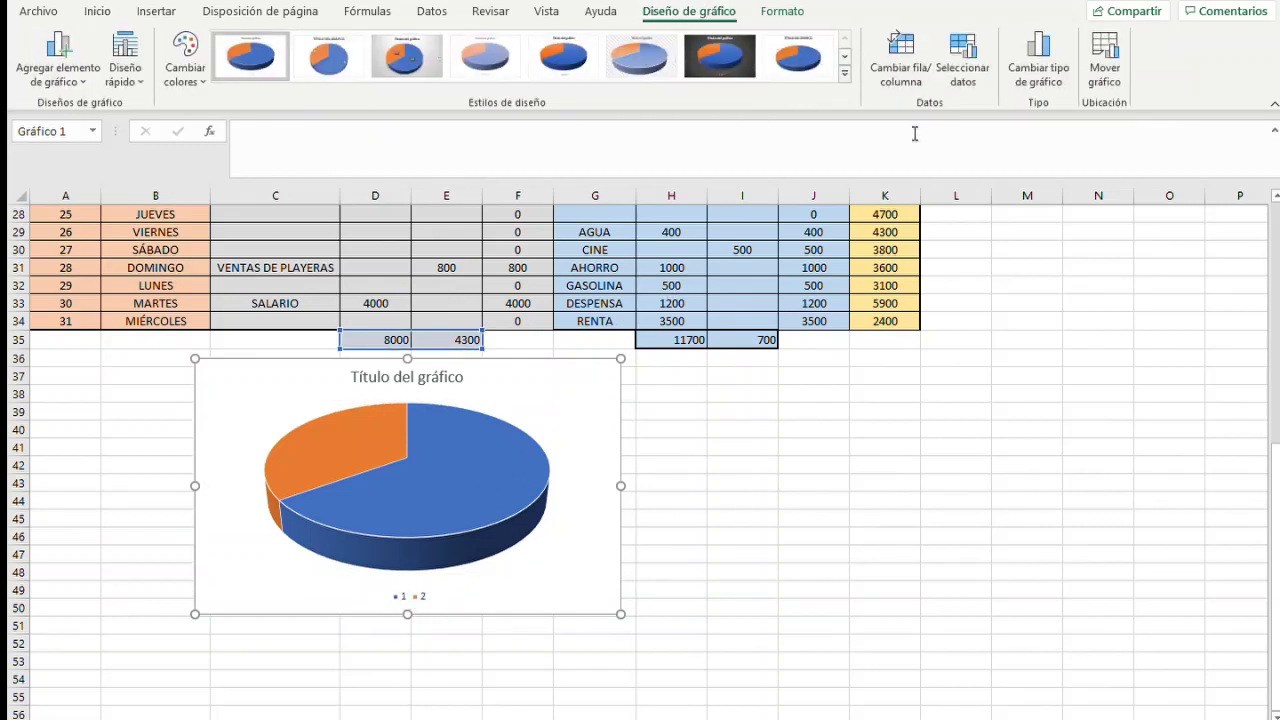
{"action": "left_click", "coordinate": [978, 76]}
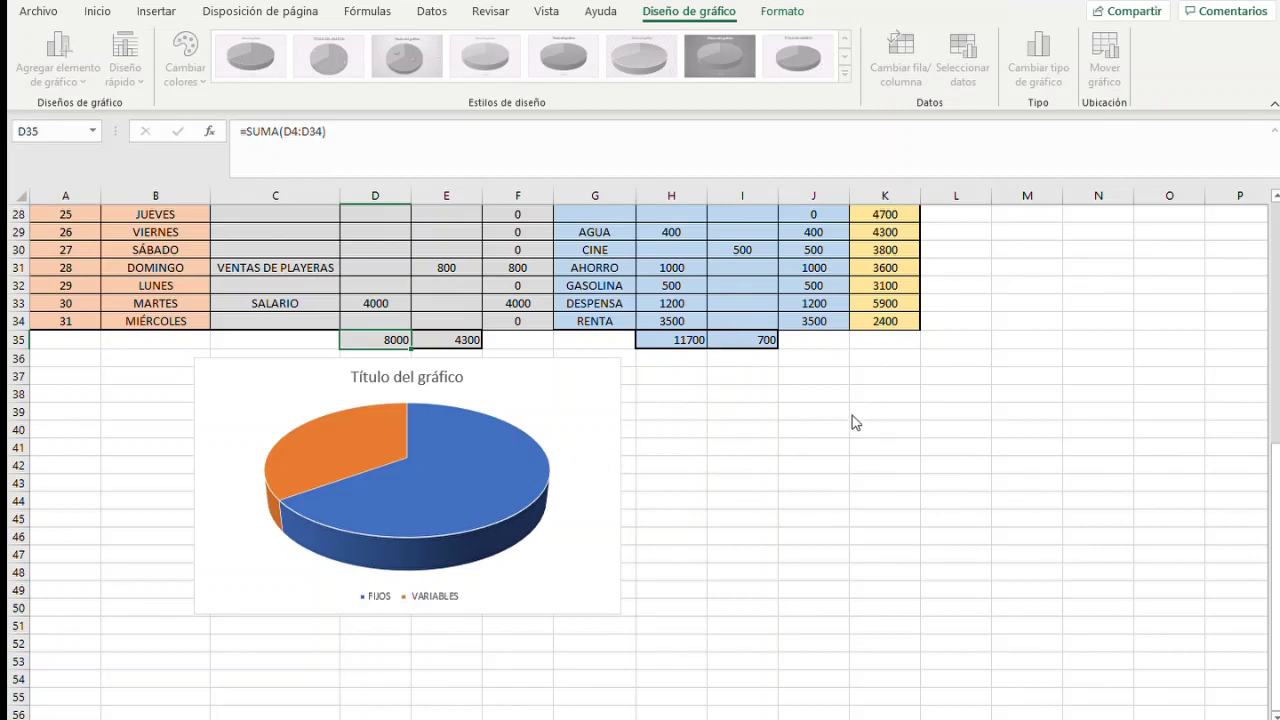
Add data labels to the income pie chart that show the percentage instead of the value
{"action": "left_click", "coordinate": [398, 582]}
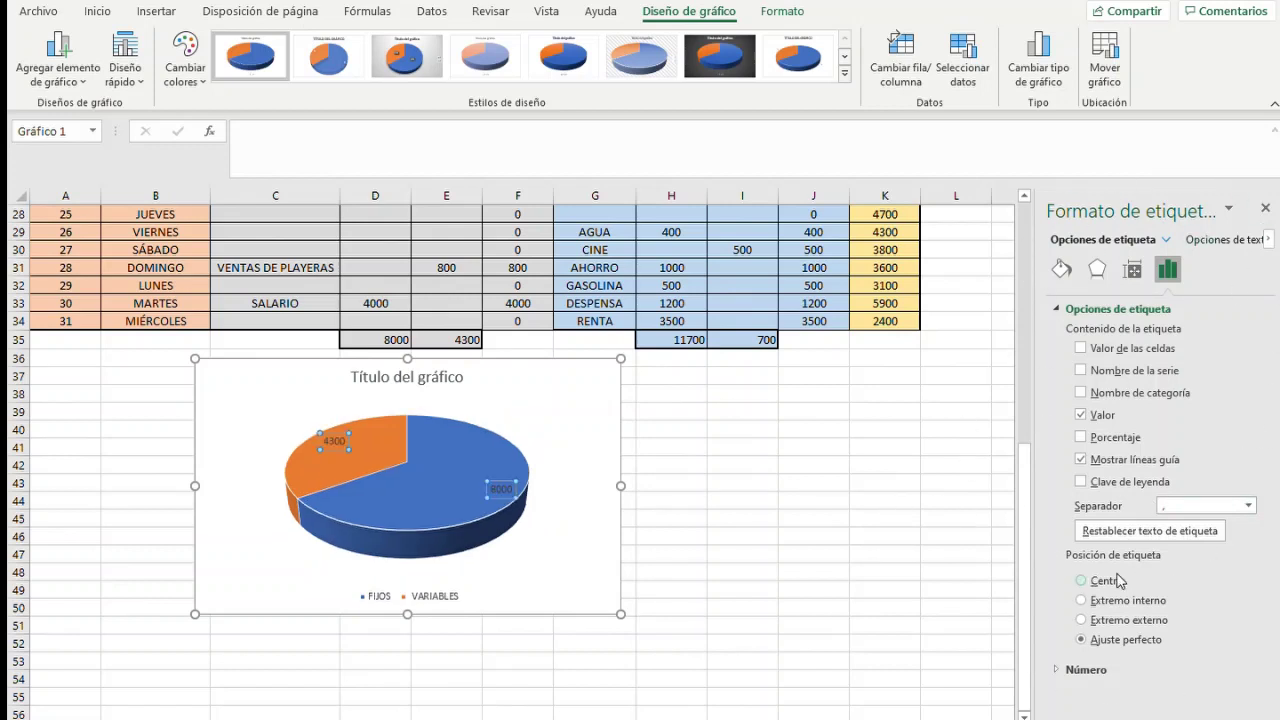
{"action": "left_click", "coordinate": [1080, 437]}
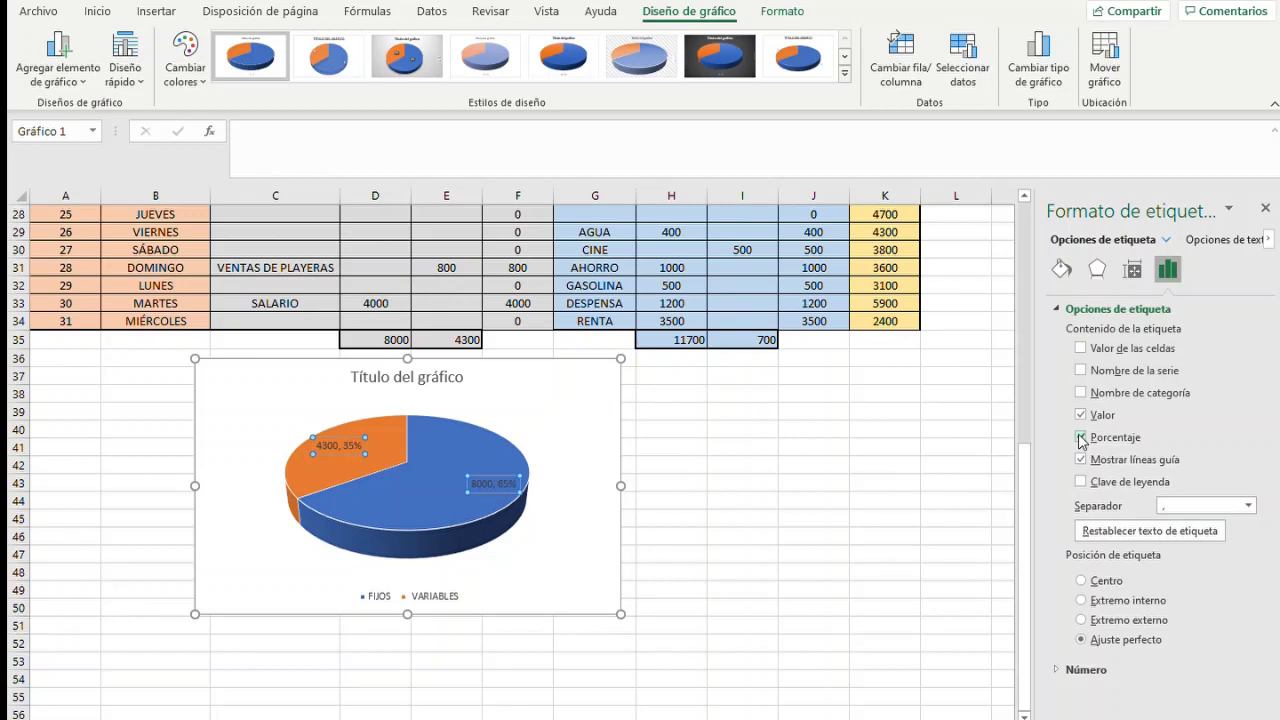
{"action": "left_click", "coordinate": [1080, 415]}
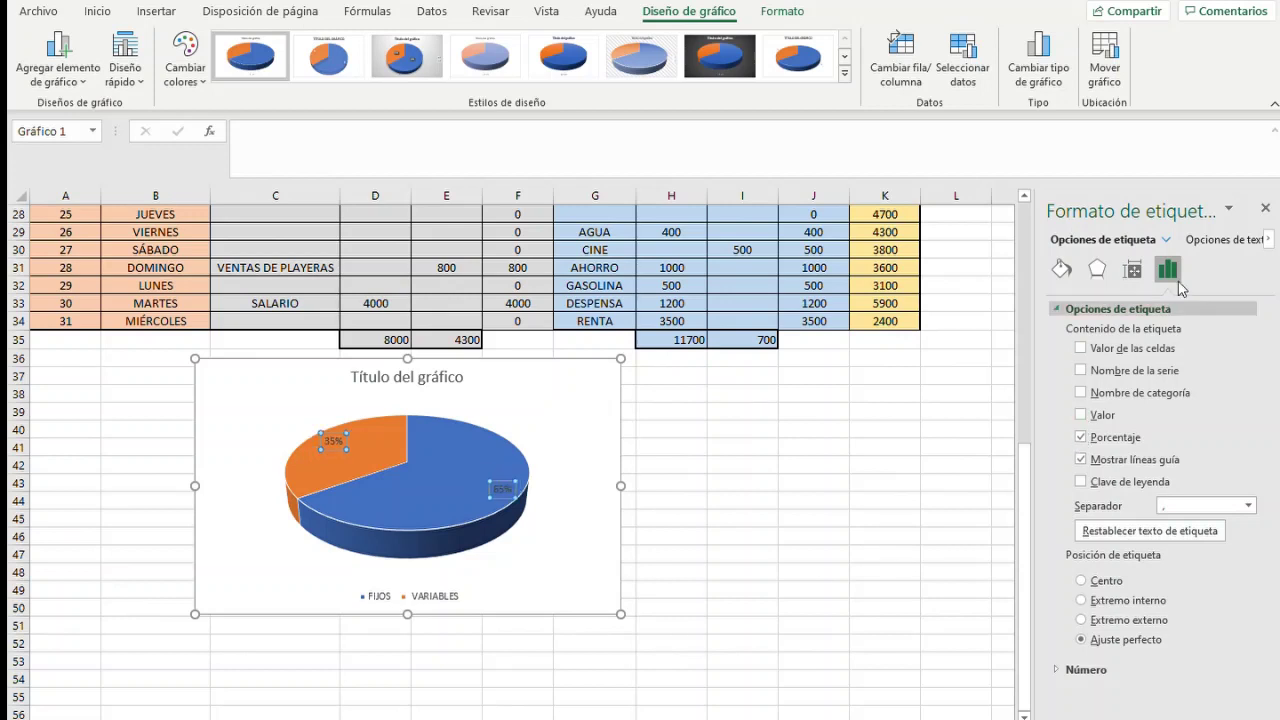
{"action": "left_click", "coordinate": [1265, 208]}
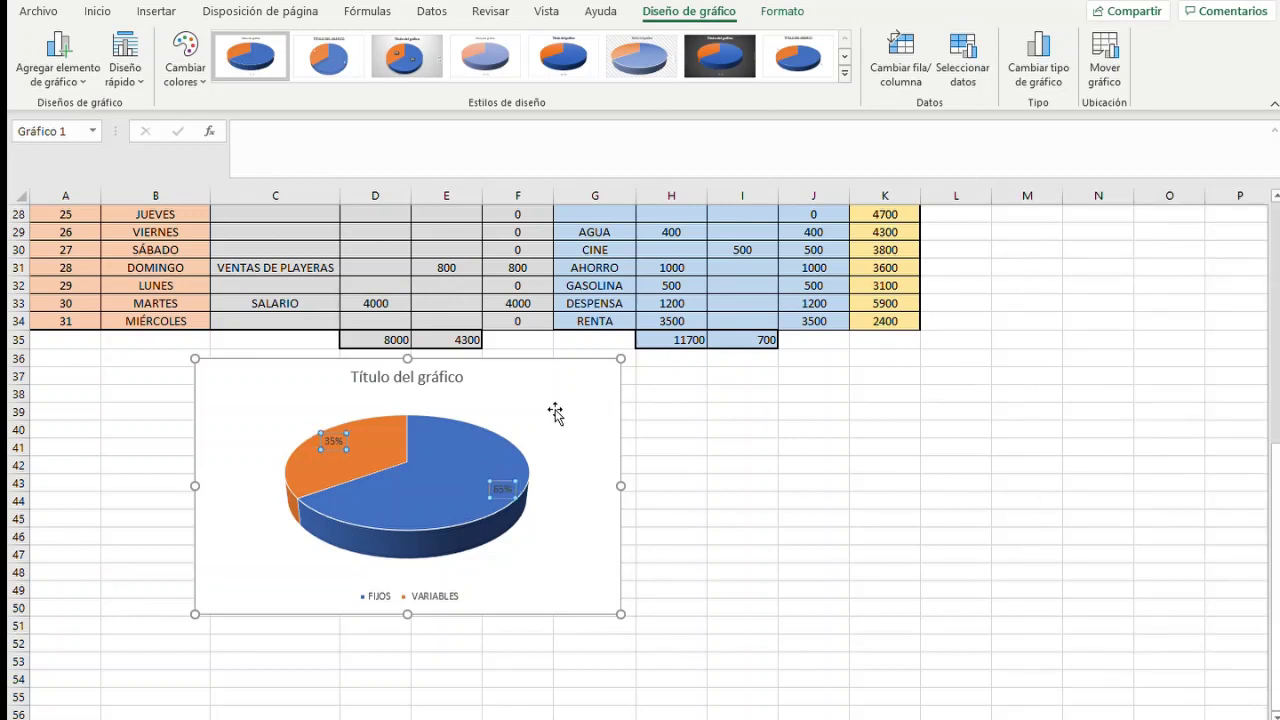
Move the income pie chart over to columns A to E, starting at row 37
{"action": "left_click_drag", "start_coordinate": [500, 488], "coordinate": [393, 475]}
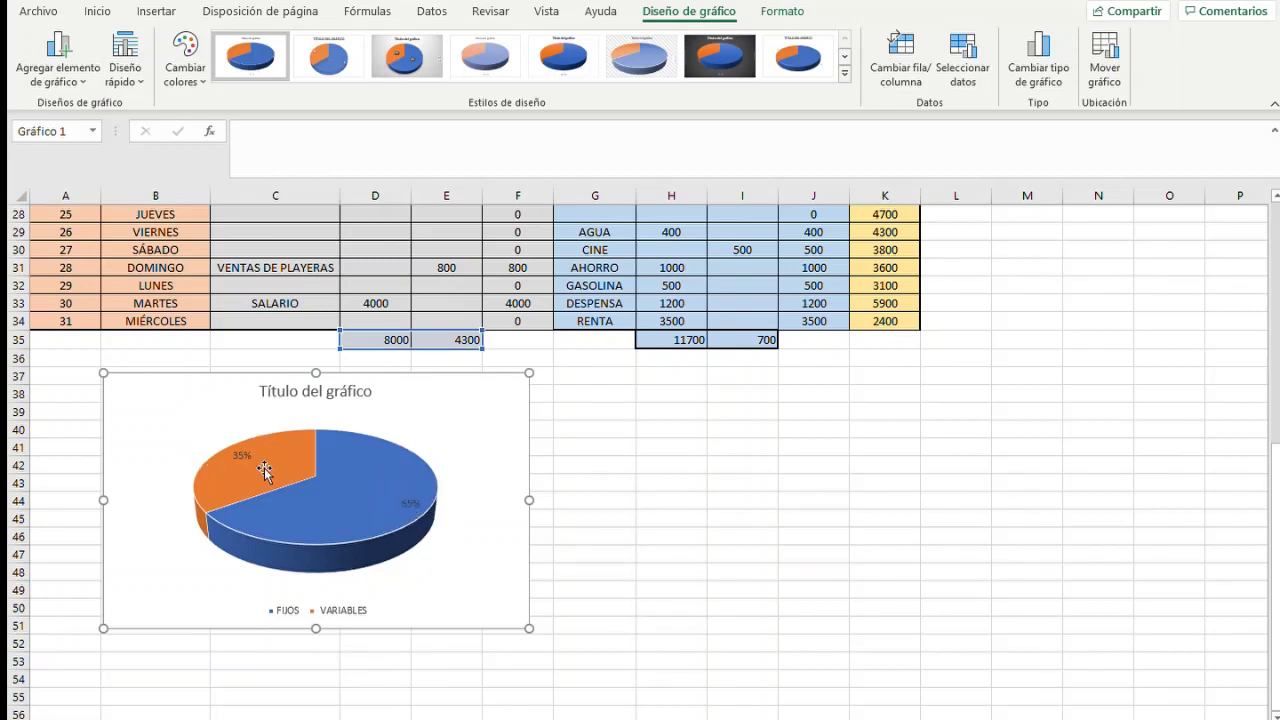
{"action": "left_click_drag", "start_coordinate": [483, 417], "coordinate": [417, 420]}
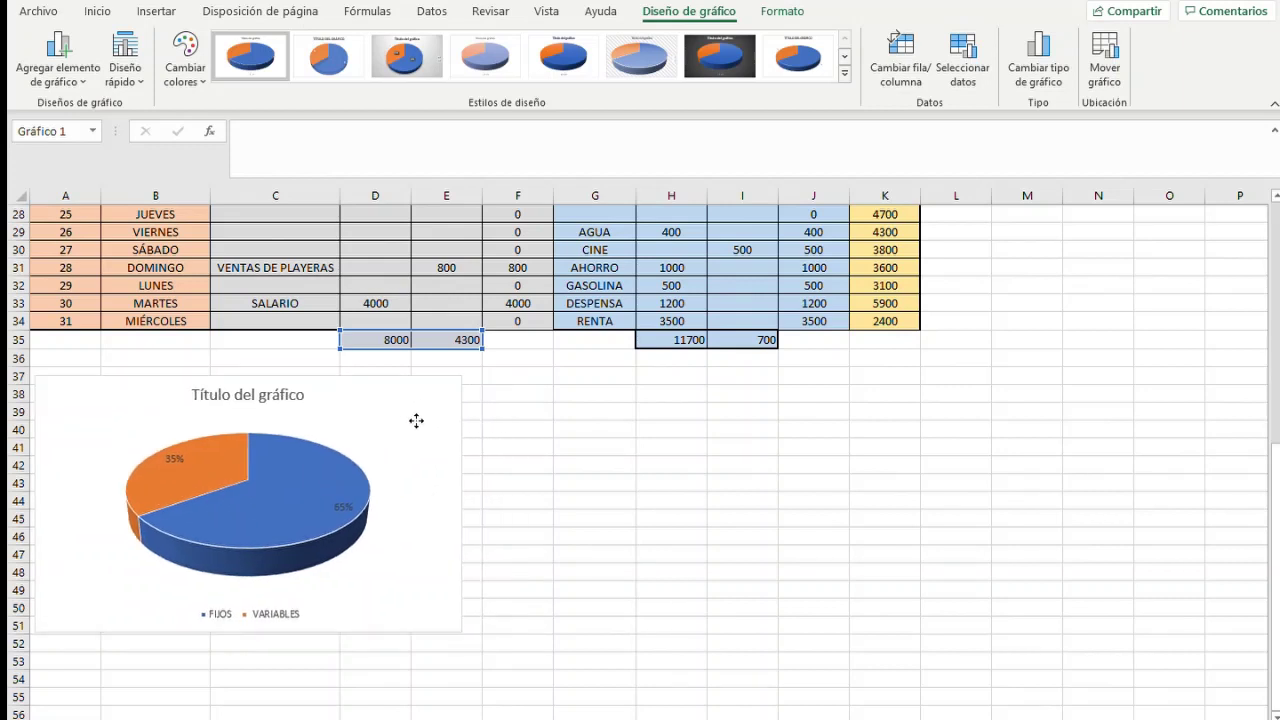
{"action": "left_click", "coordinate": [757, 446]}
Insert a 3-D pie chart from the expense totals H35:I35 and place it beside the income chart below the table
{"action": "left_click_drag", "start_coordinate": [677, 340], "coordinate": [737, 340]}
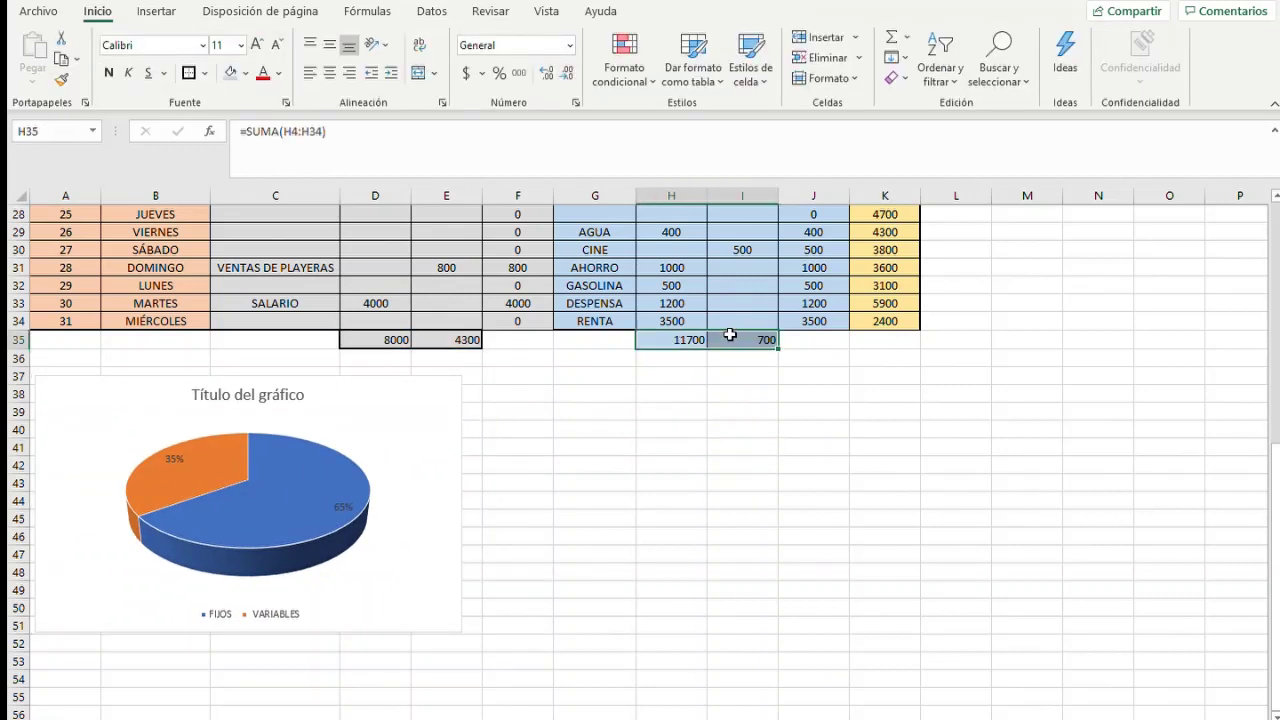
{"action": "left_click", "coordinate": [156, 11]}
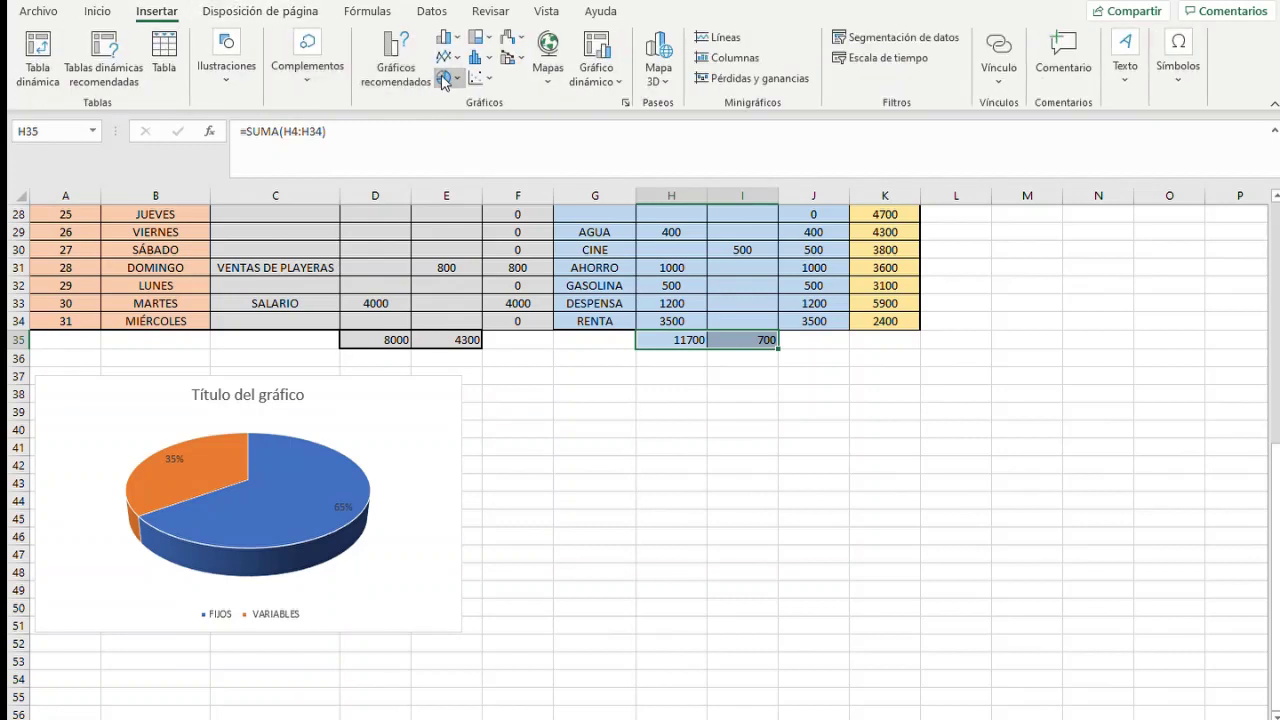
{"action": "left_click", "coordinate": [444, 78]}
{"action": "left_click", "coordinate": [460, 222]}
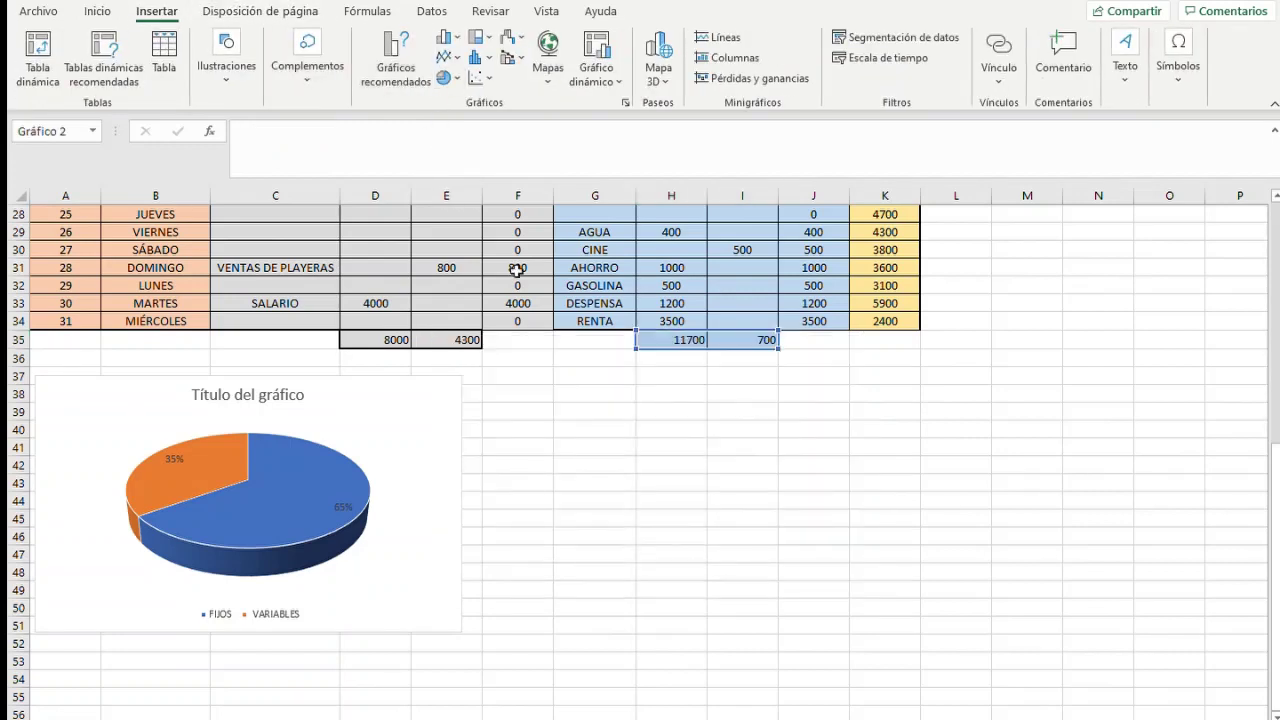
{"action": "left_click_drag", "start_coordinate": [820, 385], "coordinate": [881, 416]}
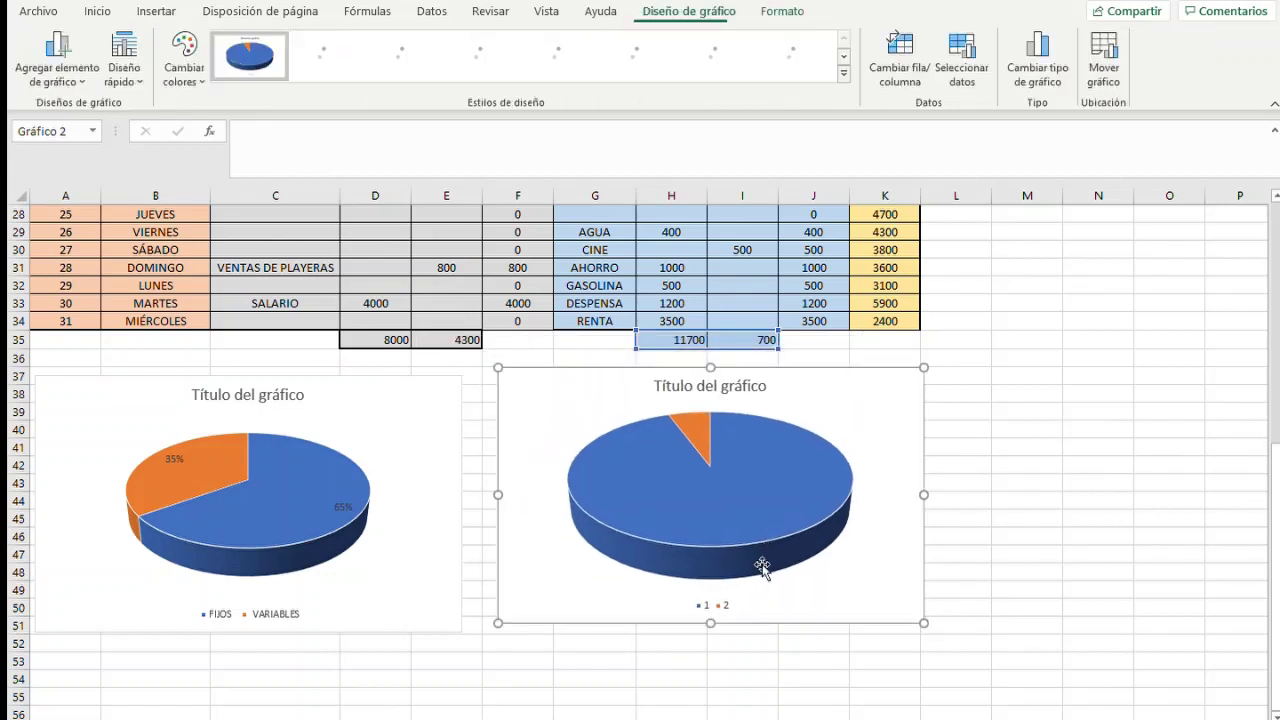
Name the expense chart's categories FIJOS and VARIABLES and add data labels showing the percentage instead of the value
{"action": "left_click", "coordinate": [957, 45]}
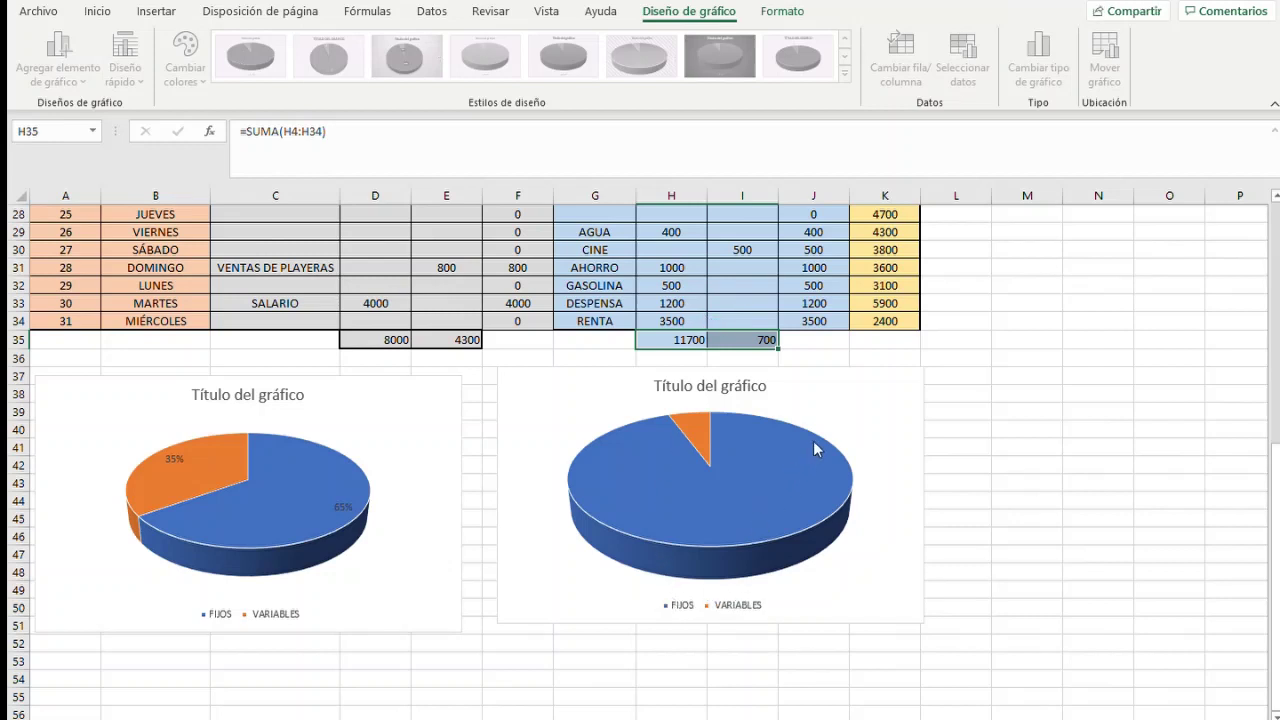
{"action": "left_click", "coordinate": [772, 592]}
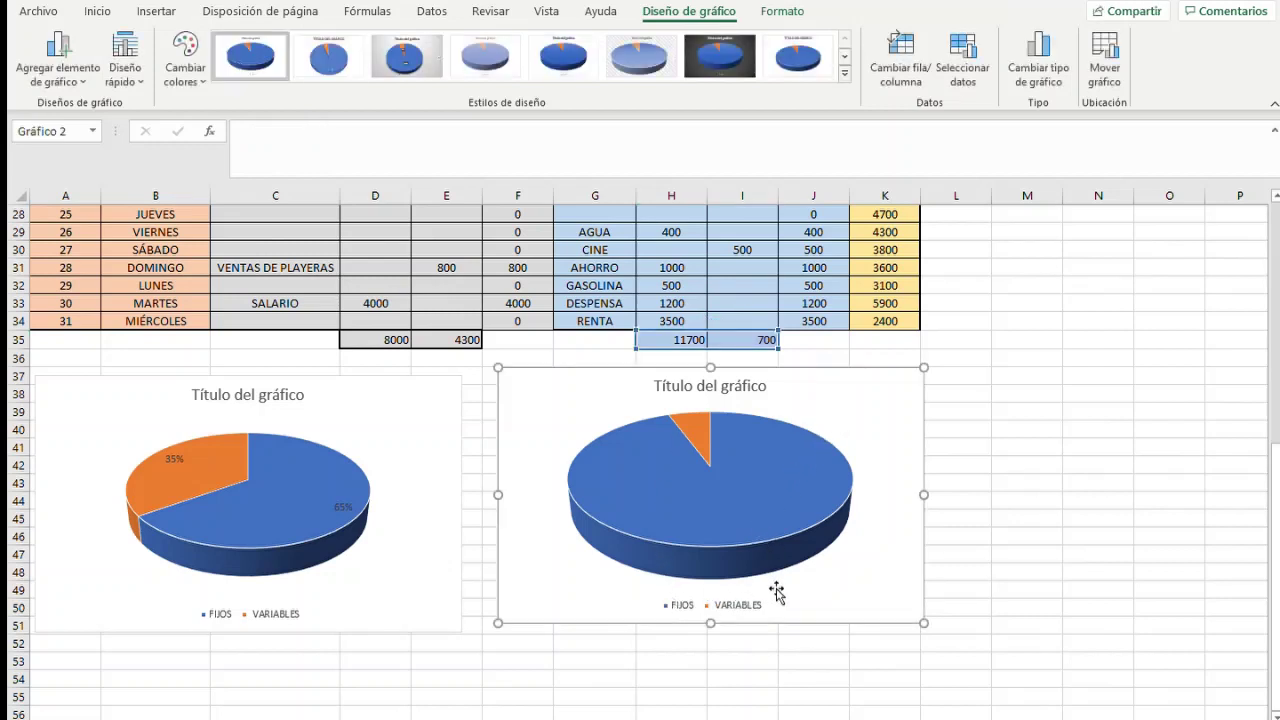
{"action": "left_click", "coordinate": [900, 420]}
{"action": "left_click", "coordinate": [903, 388]}
{"action": "key", "text": "ctrl+1"}
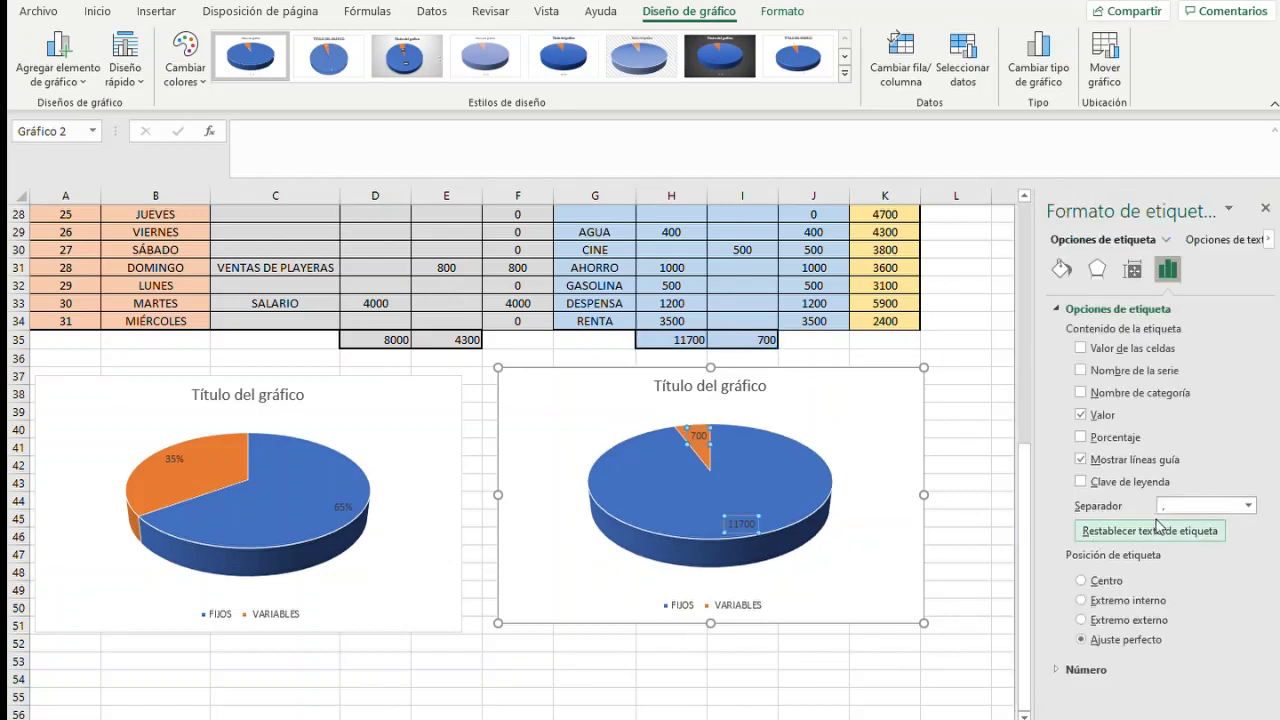
{"action": "left_click", "coordinate": [1079, 438]}
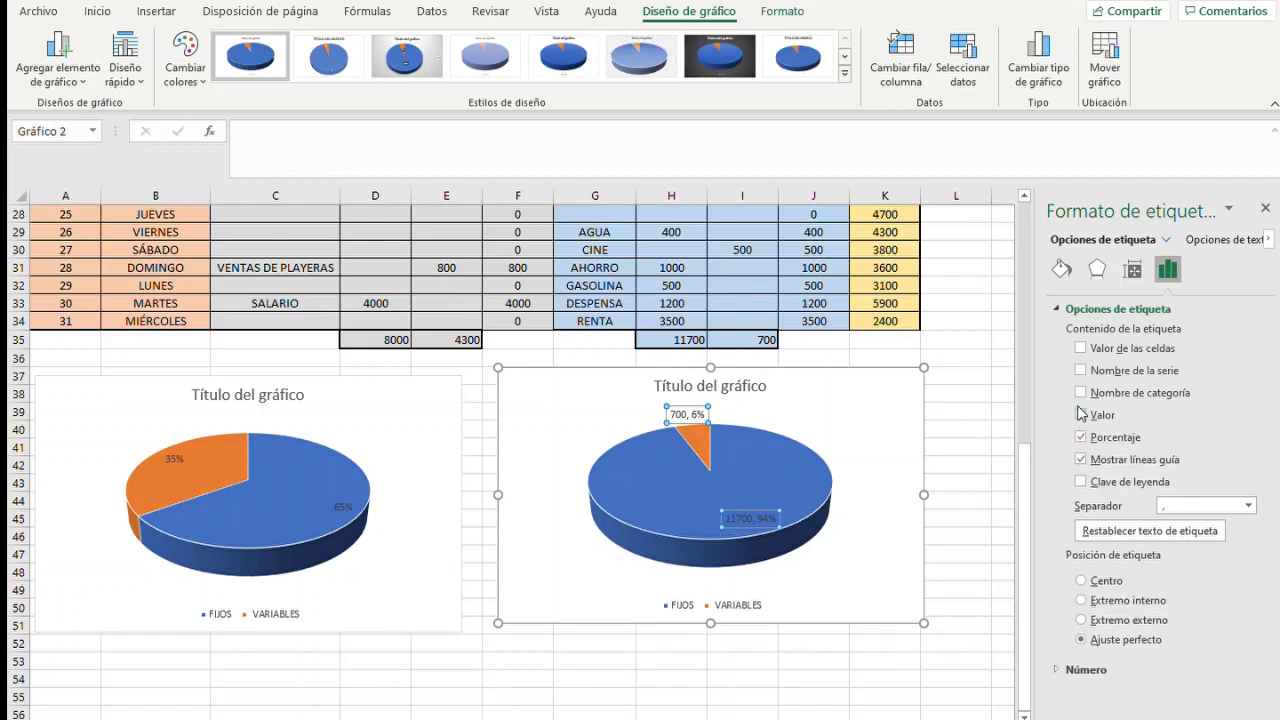
{"action": "left_click", "coordinate": [1079, 414]}
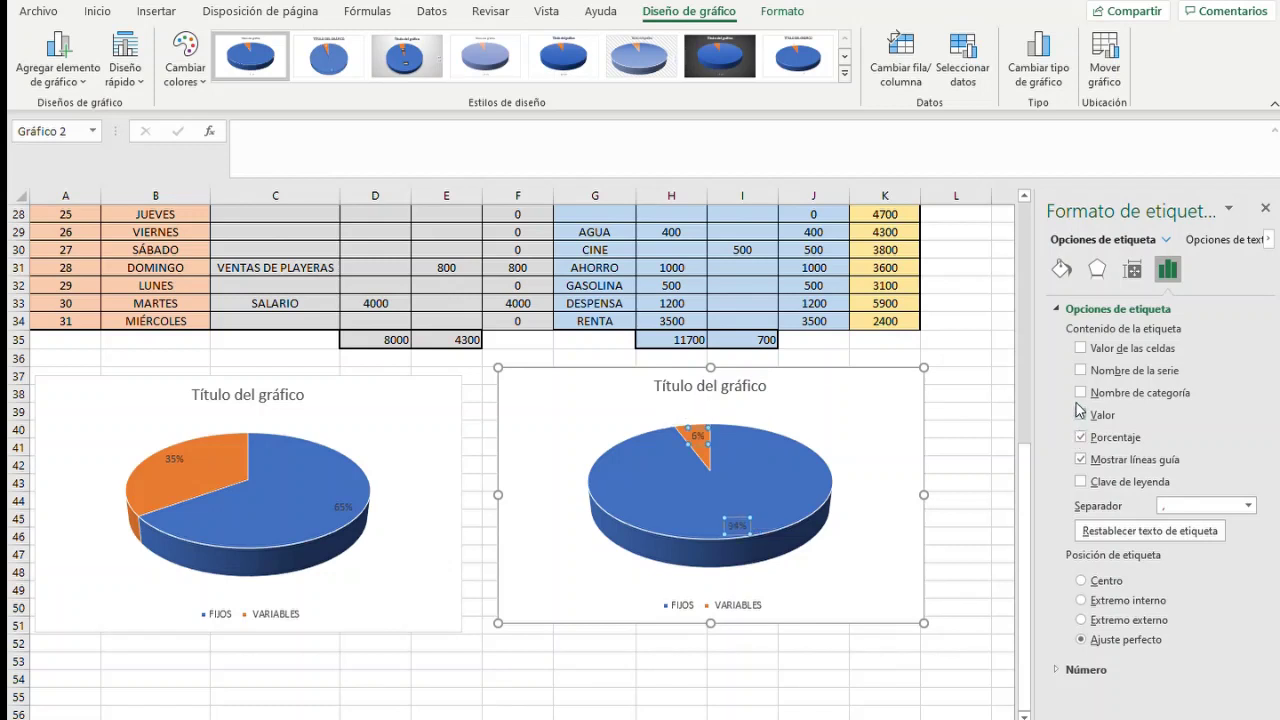
{"action": "left_click", "coordinate": [1266, 211]}
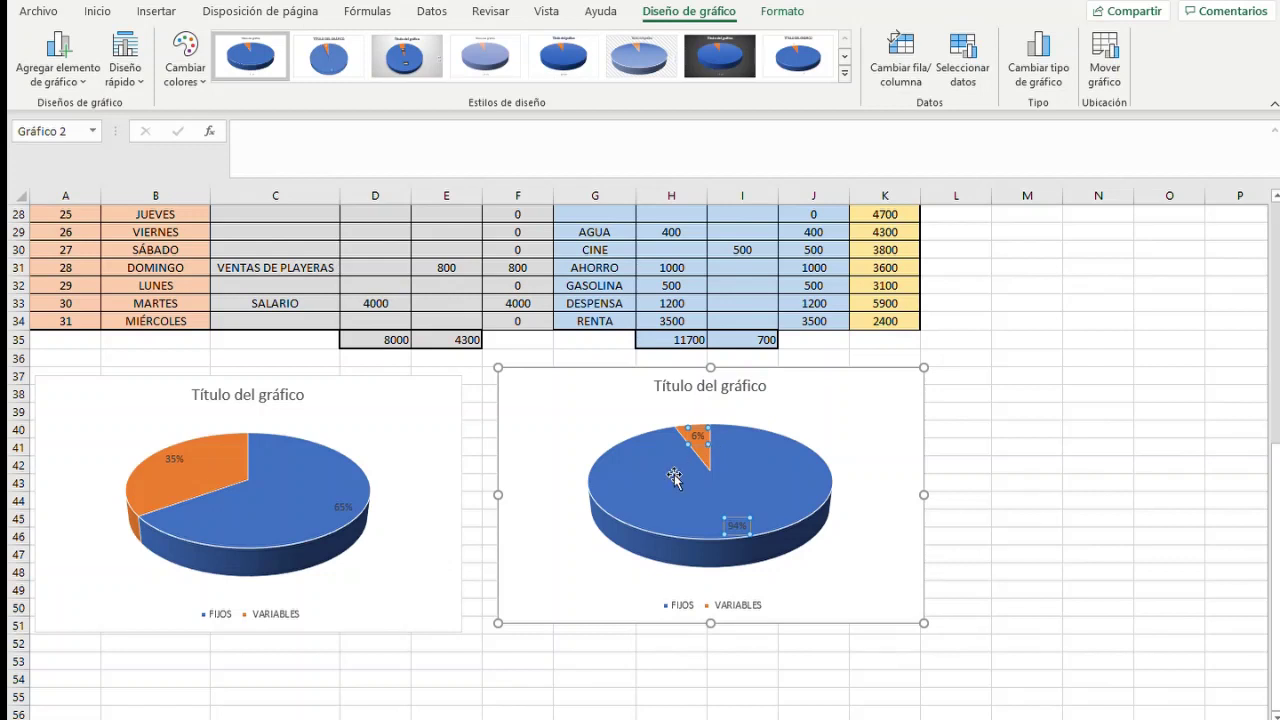
Replace the income pie chart's placeholder title with INGRESOS
{"action": "left_click", "coordinate": [429, 431]}
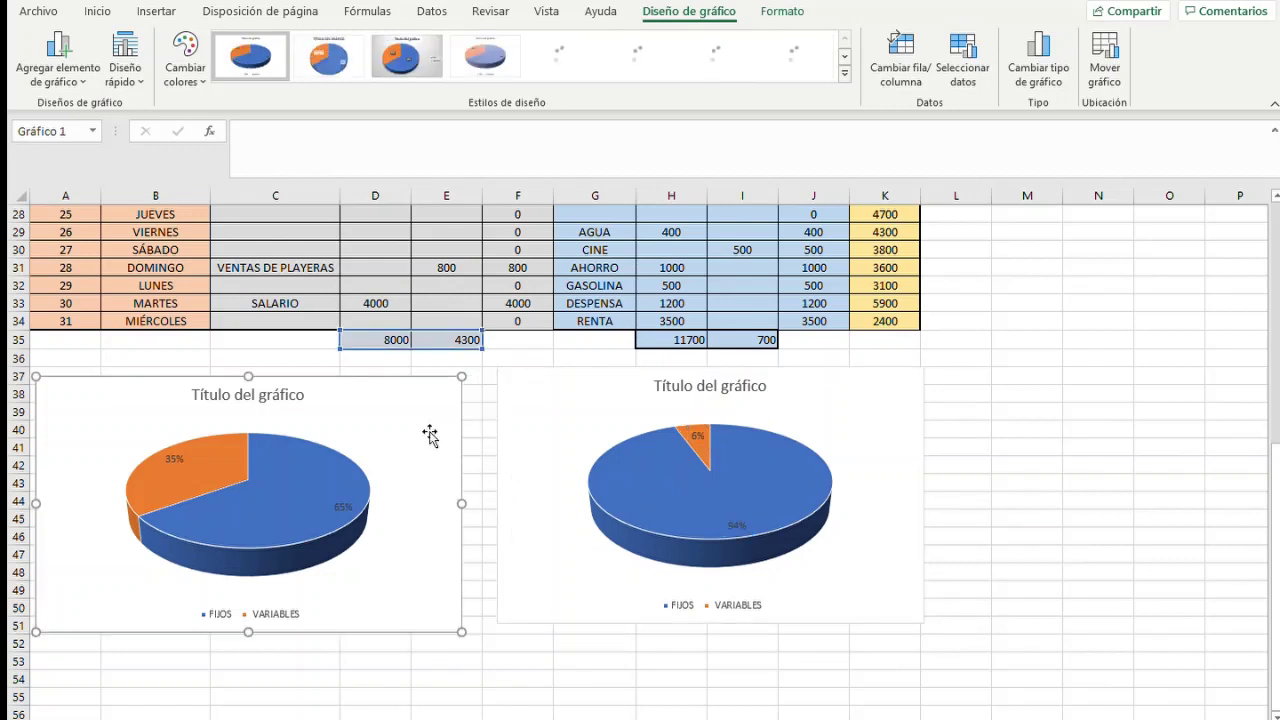
{"action": "left_click", "coordinate": [275, 399]}
{"action": "double_click", "coordinate": [276, 400]}
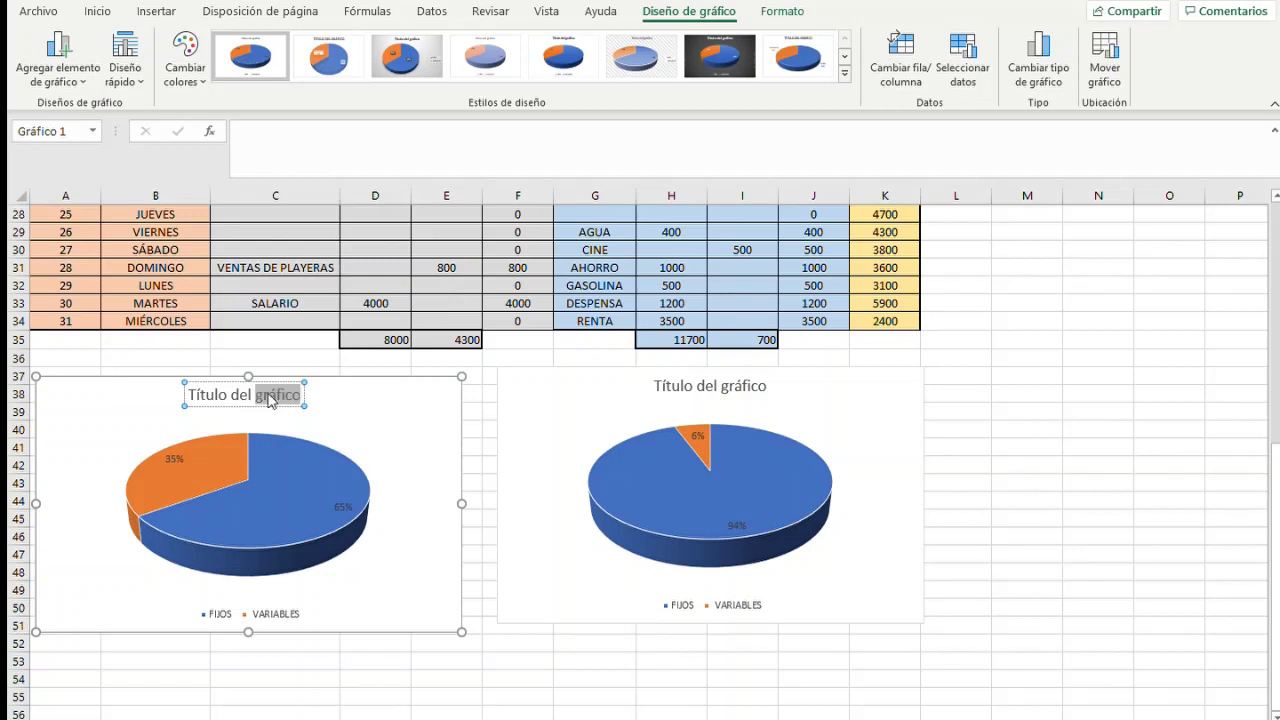
{"action": "key", "text": "BackSpace"}
{"action": "key", "text": "BackSpace"}
{"action": "key", "text": "BackSpace"}
{"action": "key", "text": "BackSpace"}
{"action": "key", "text": "BackSpace"}
{"action": "key", "text": "BackSpace"}
{"action": "key", "text": "BackSpace"}
{"action": "key", "text": "BackSpace"}
{"action": "key", "text": "BackSpace"}
{"action": "key", "text": "BackSpace"}
{"action": "key", "text": "BackSpace"}
{"action": "key", "text": "BackSpace"}
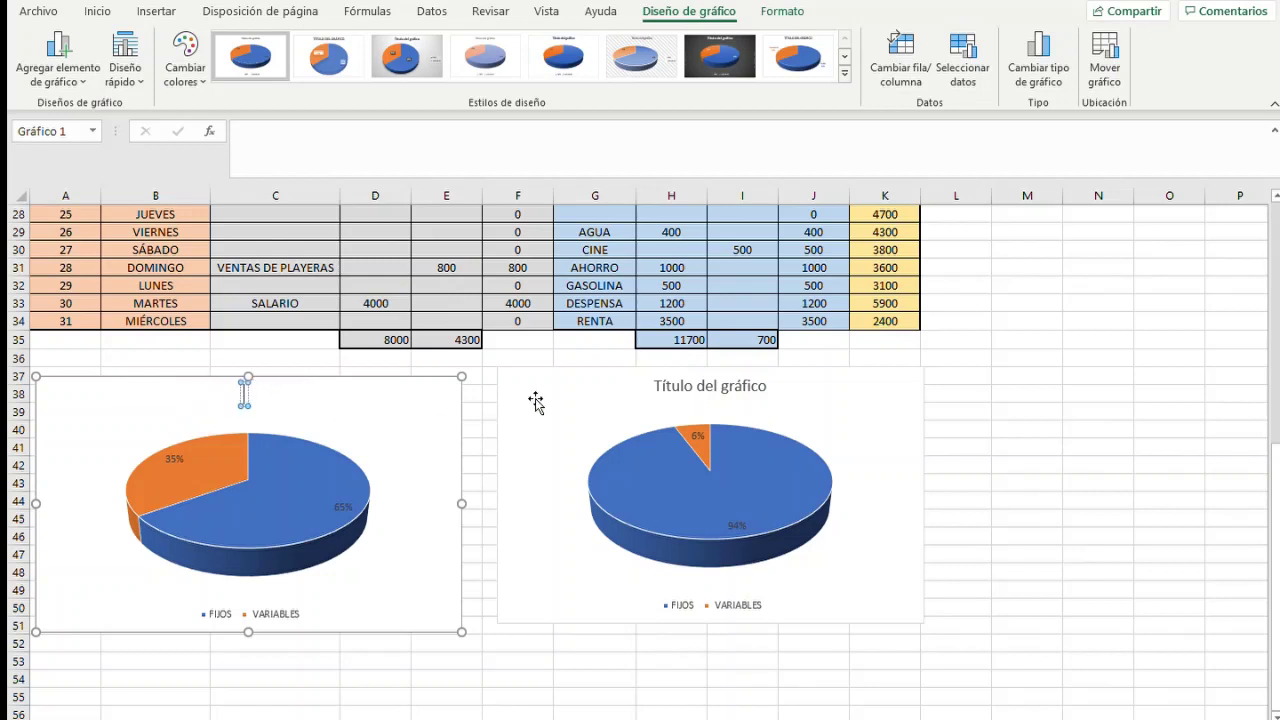
{"action": "type", "text": "INGRESOS"}
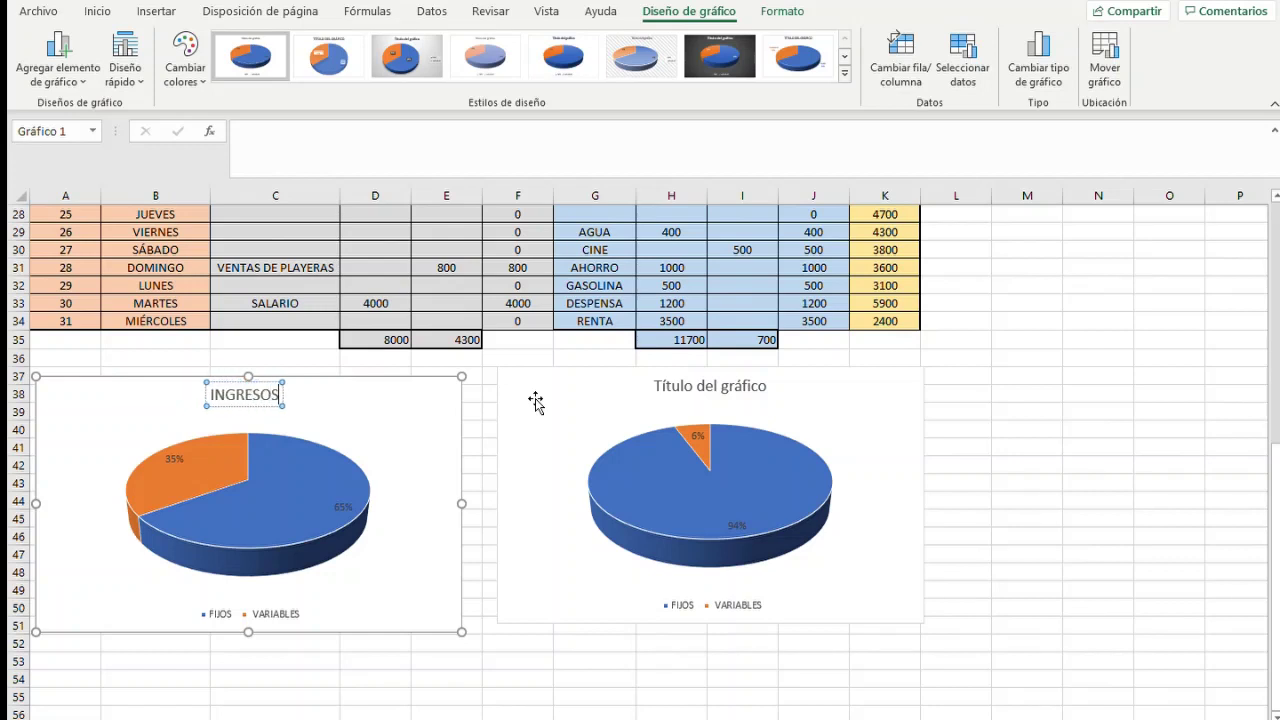
Replace the expense pie chart's placeholder title with GASTOS
{"action": "double_click", "coordinate": [742, 388]}
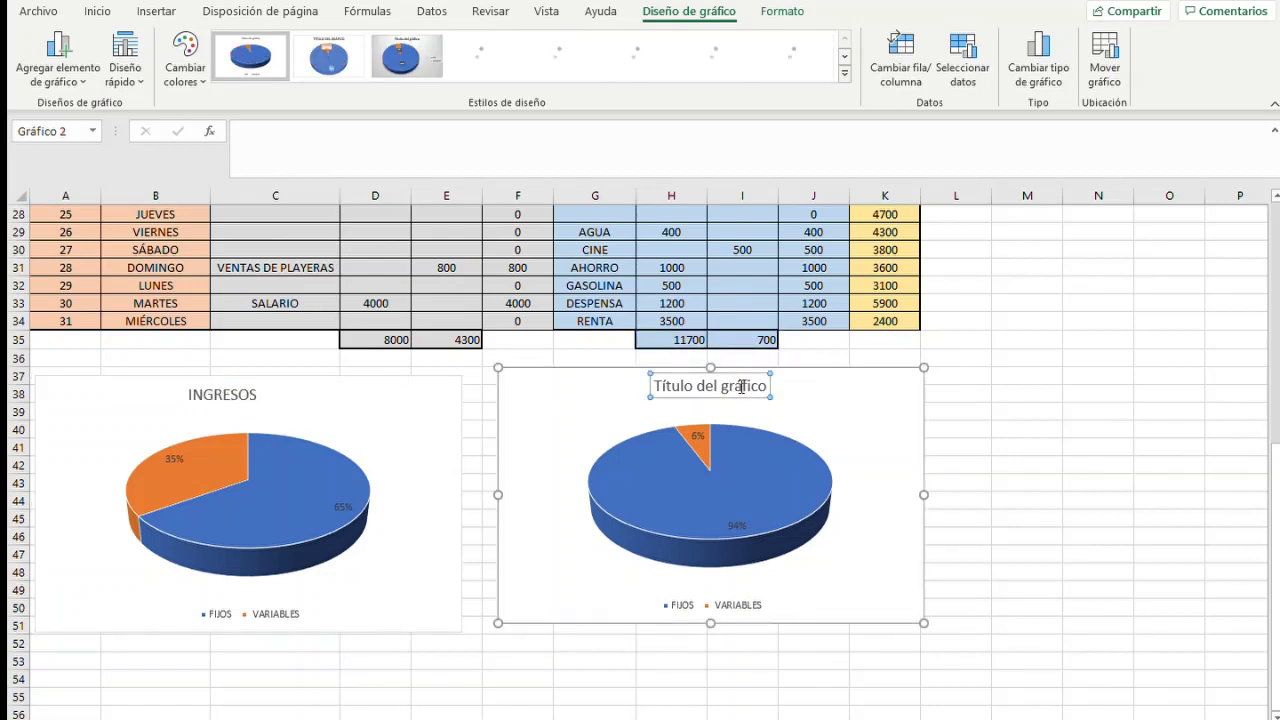
{"action": "double_click", "coordinate": [740, 386]}
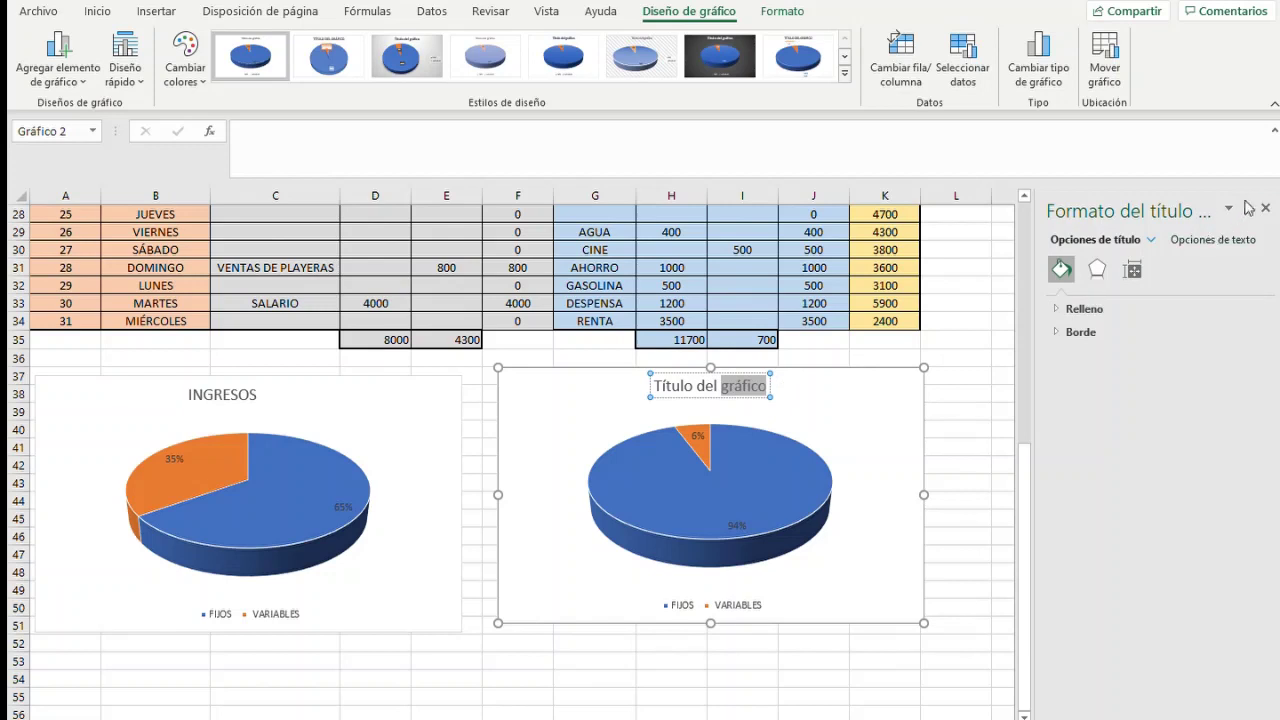
{"action": "left_click", "coordinate": [1265, 207]}
{"action": "key", "text": "BackSpace"}
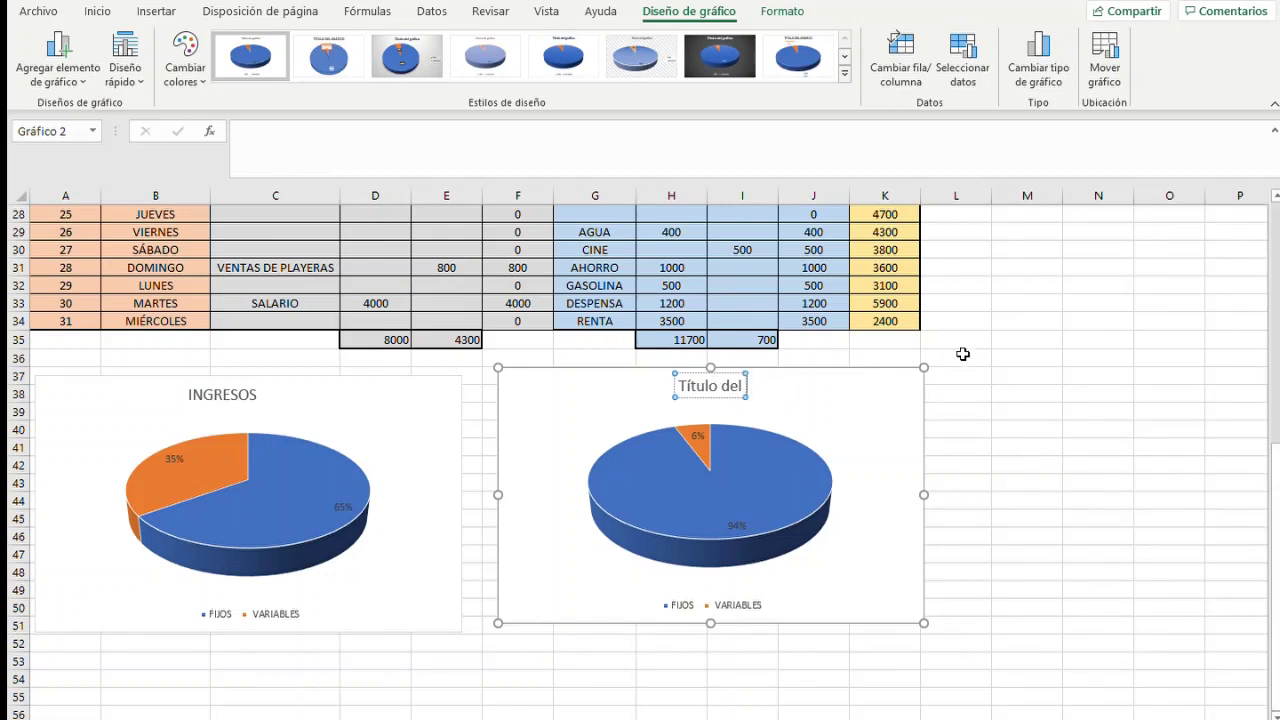
{"action": "key", "text": "BackSpace"}
{"action": "key", "text": "BackSpace"}
{"action": "key", "text": "BackSpace"}
{"action": "key", "text": "BackSpace"}
{"action": "key", "text": "BackSpace"}
{"action": "key", "text": "BackSpace"}
{"action": "key", "text": "BackSpace"}
{"action": "key", "text": "BackSpace"}
{"action": "key", "text": "BackSpace"}
{"action": "key", "text": "BackSpace"}
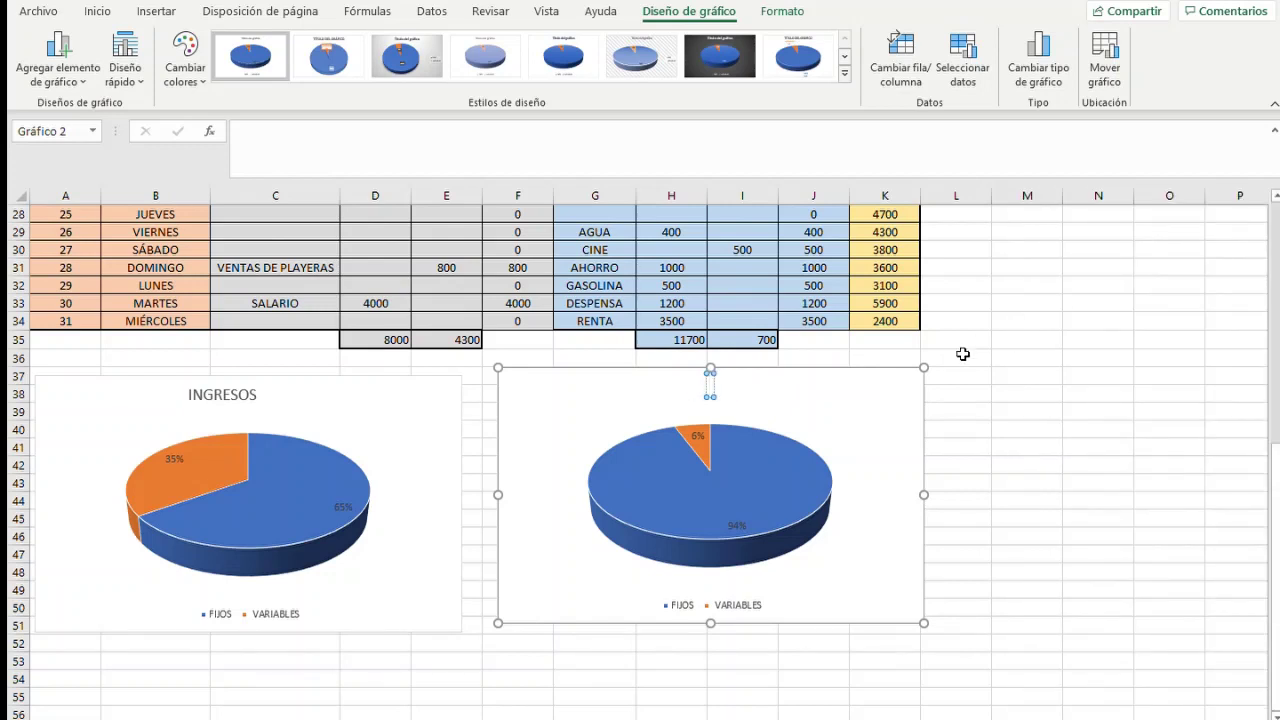
{"action": "type", "text": "GASTOS"}
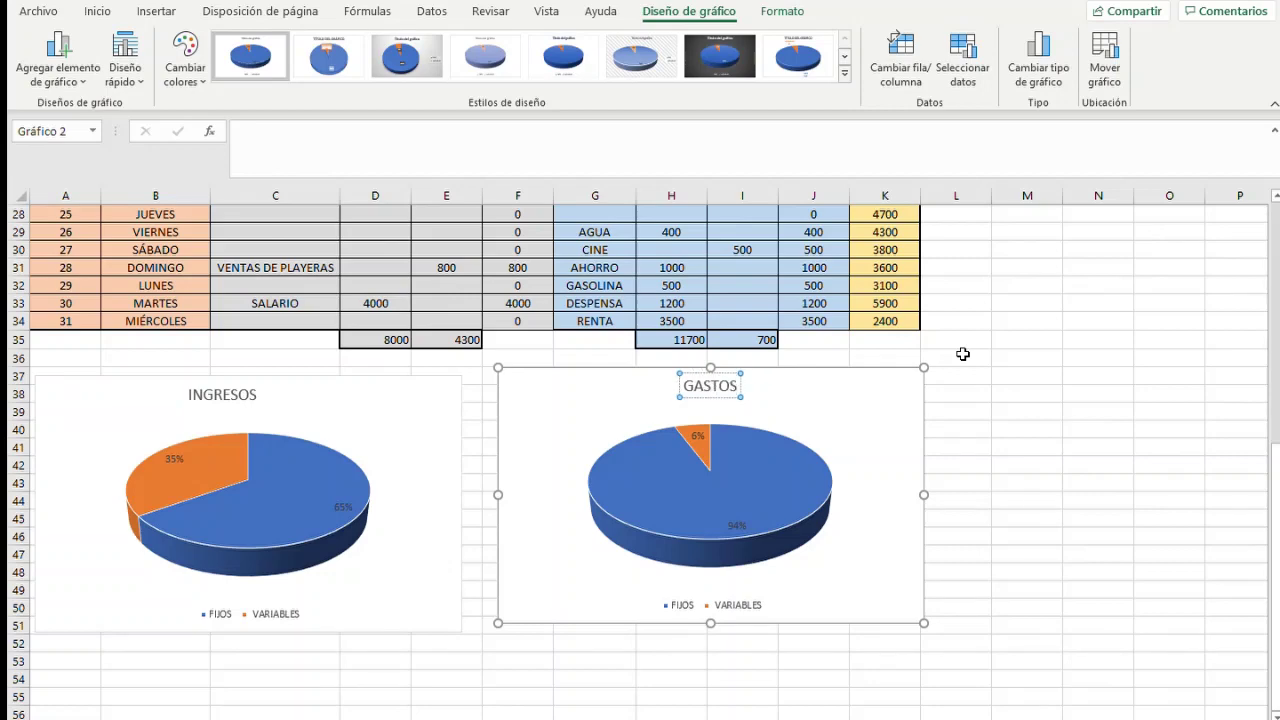
{"action": "left_click", "coordinate": [962, 354]}
{"action": "scroll", "coordinate": [940, 574], "scroll_direction": "up", "scroll_amount": 3}
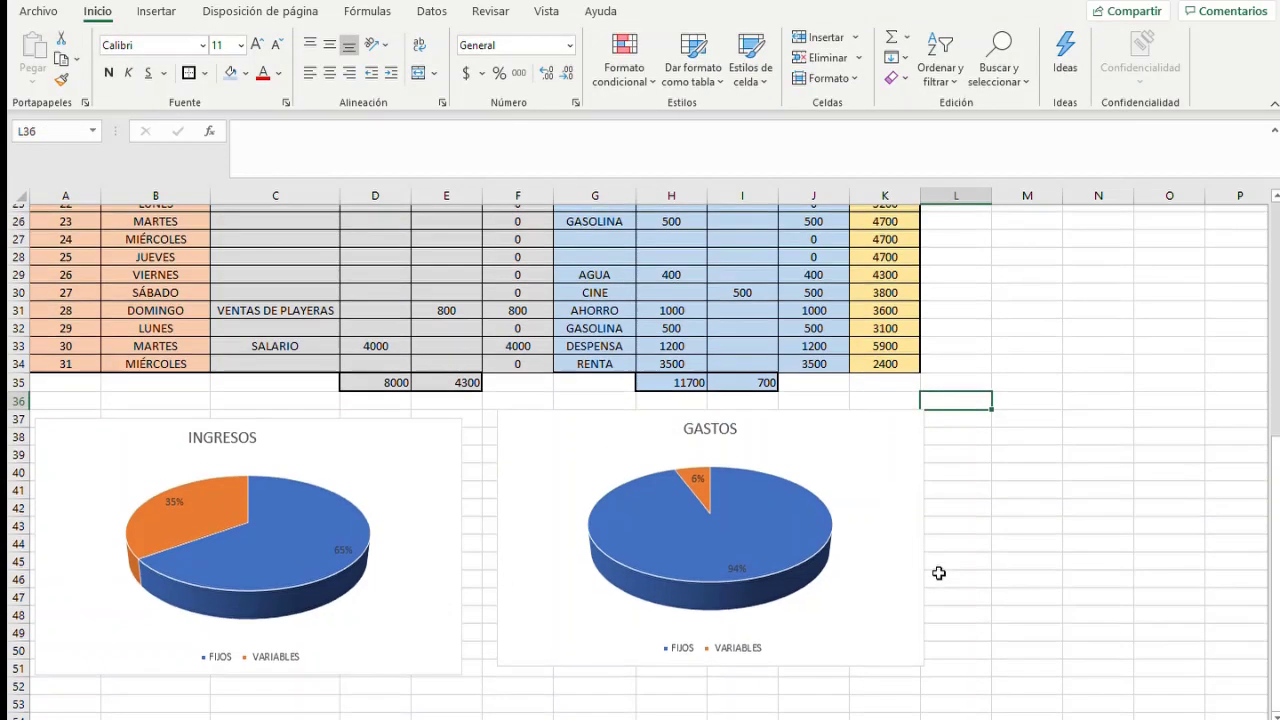
{"action": "scroll", "coordinate": [939, 573], "scroll_direction": "down", "scroll_amount": 3}
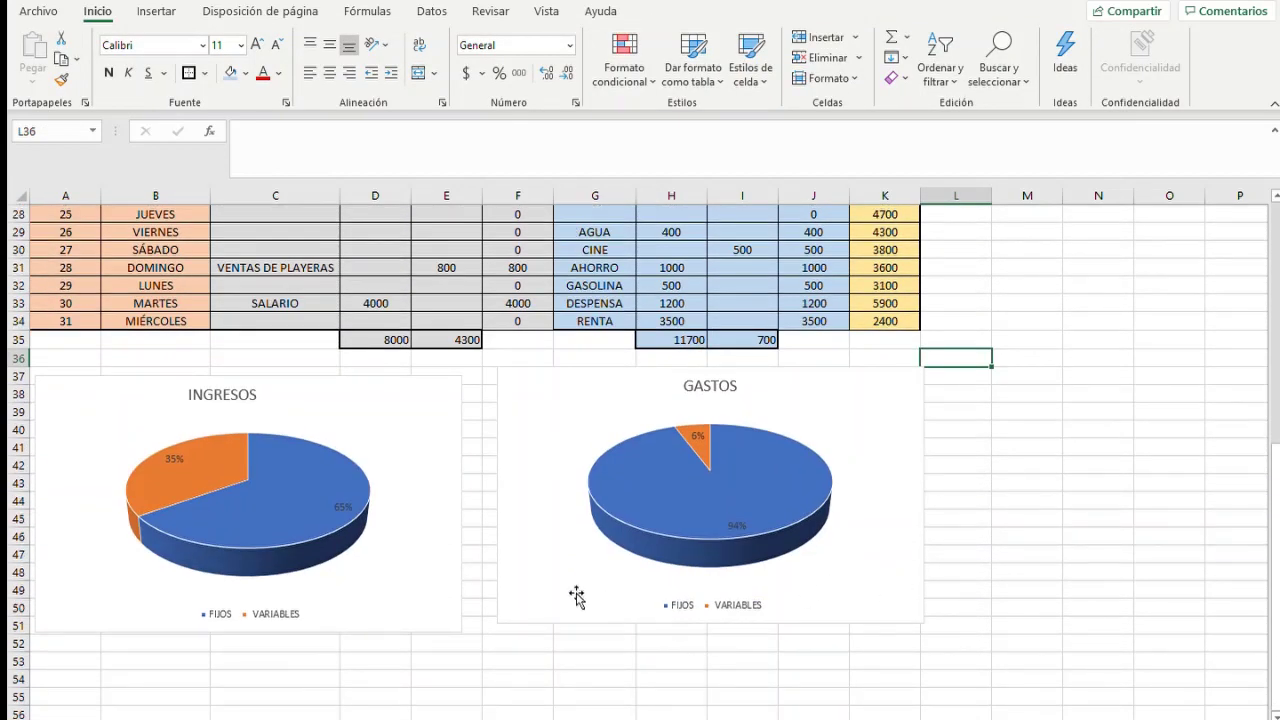
Apply the chart style with grey gradient background, bold title, dark percentage label boxes and side legend to both the INGRESOS and GASTOS pie charts
{"action": "left_click", "coordinate": [389, 439]}
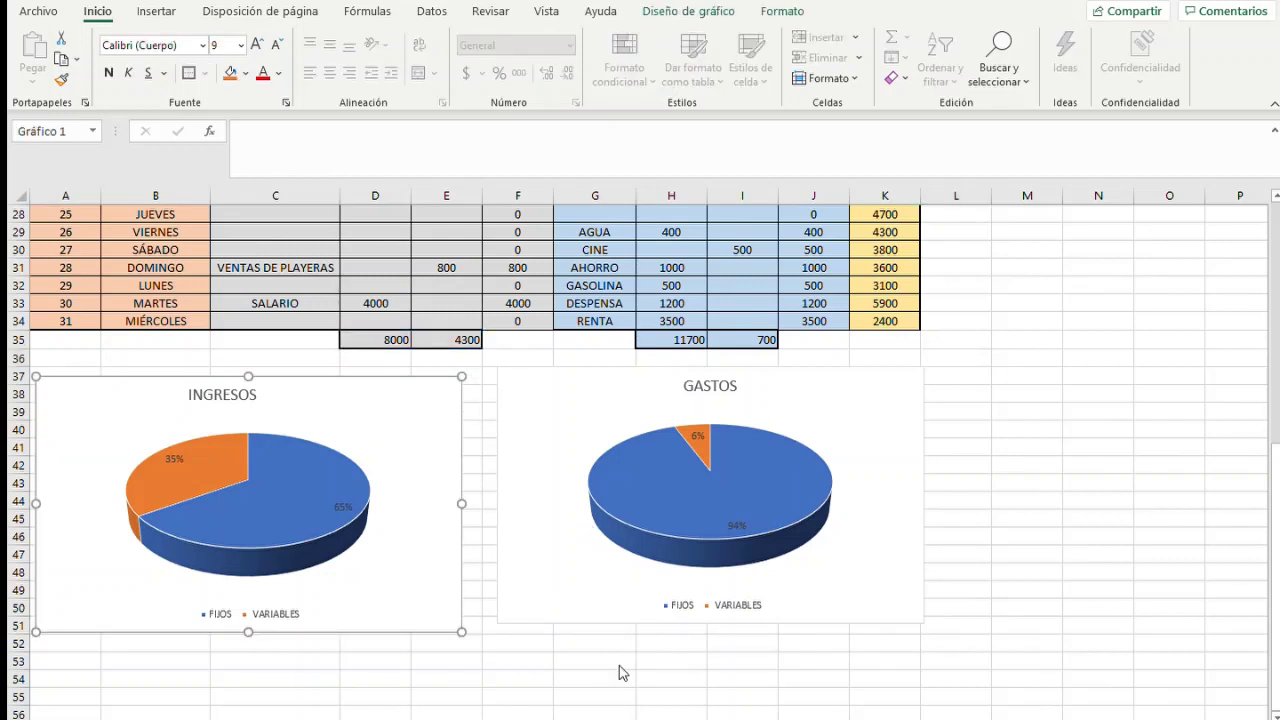
{"action": "key", "text": "ctrl+z"}
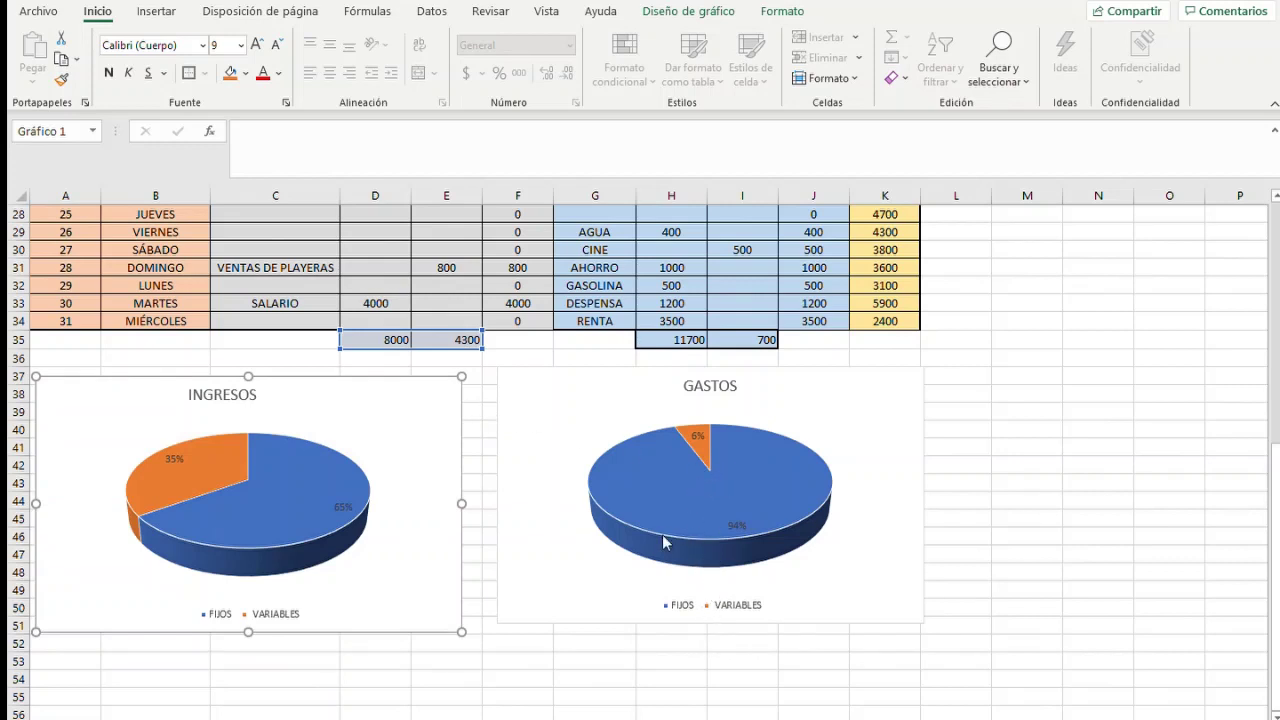
{"action": "key", "text": "ctrl+y"}
{"action": "left_click", "coordinate": [902, 435]}
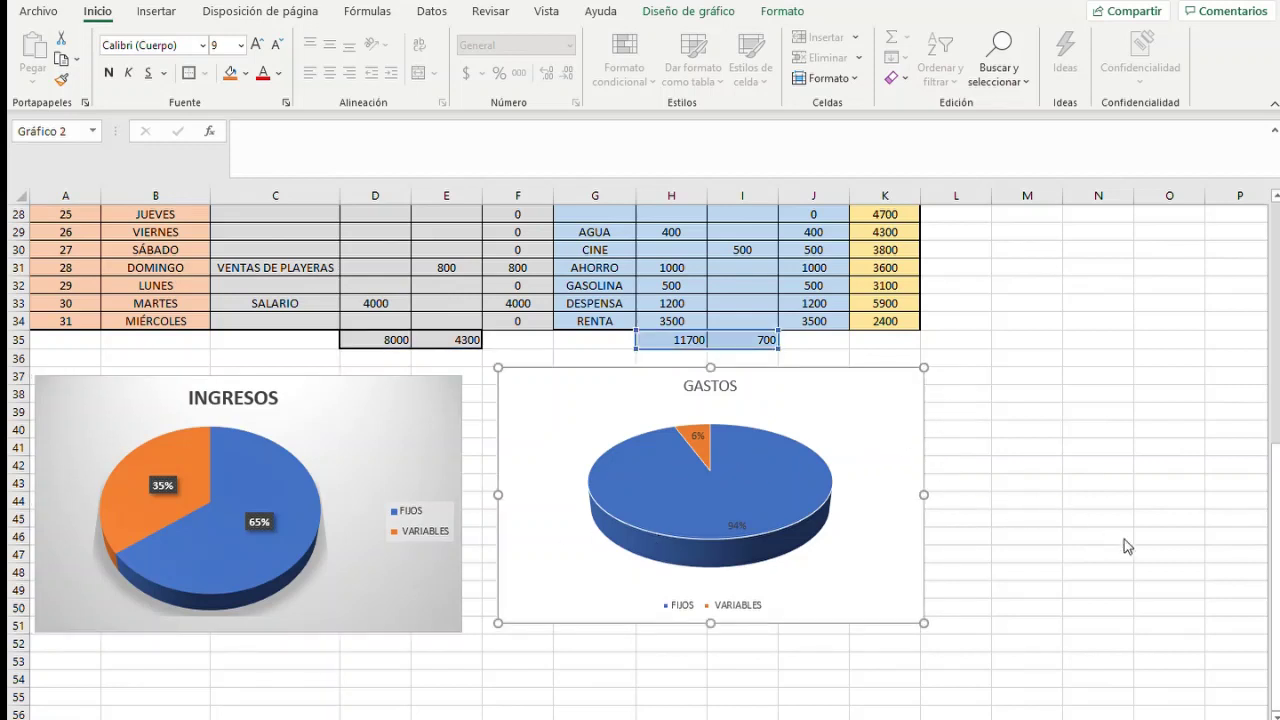
{"action": "key", "text": "ctrl+y"}
{"action": "left_click", "coordinate": [1162, 325]}
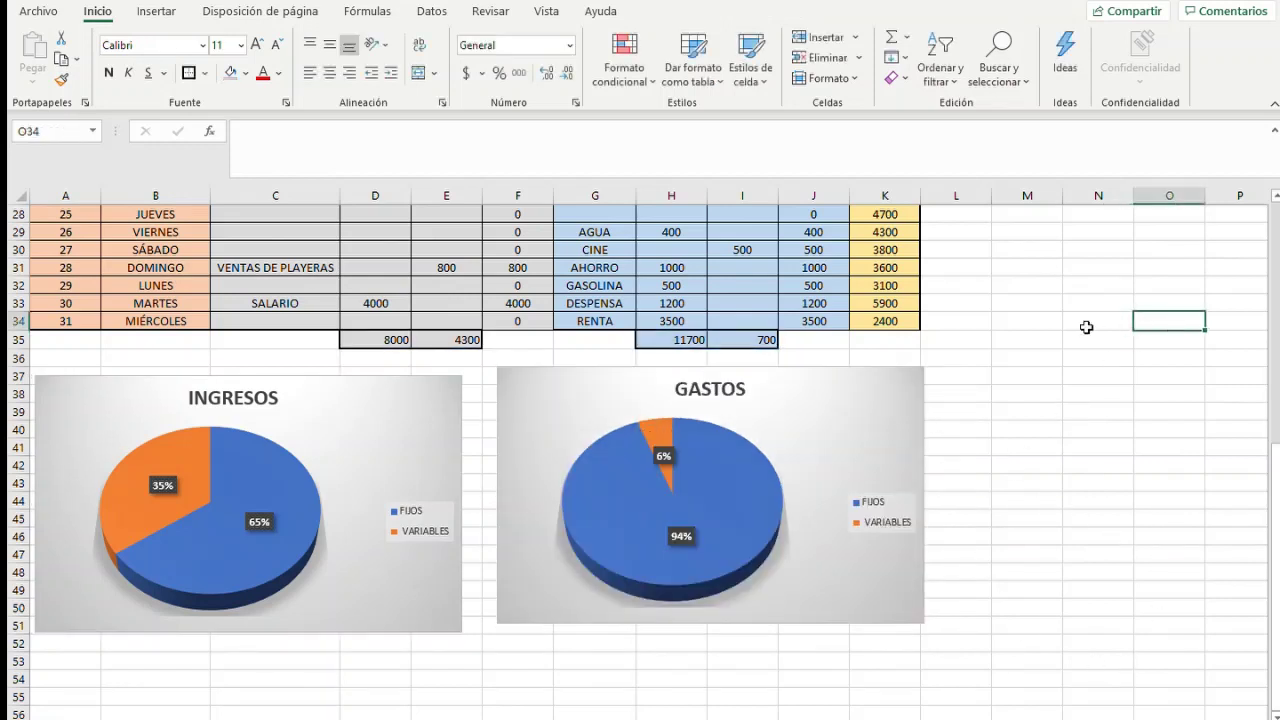
Review the finished March balance table from the opening balance to the column totals, along with the two pie charts below it
{"action": "scroll", "coordinate": [366, 647], "scroll_direction": "up", "scroll_amount": 2}
{"action": "scroll", "coordinate": [366, 647], "scroll_direction": "up", "scroll_amount": 1}
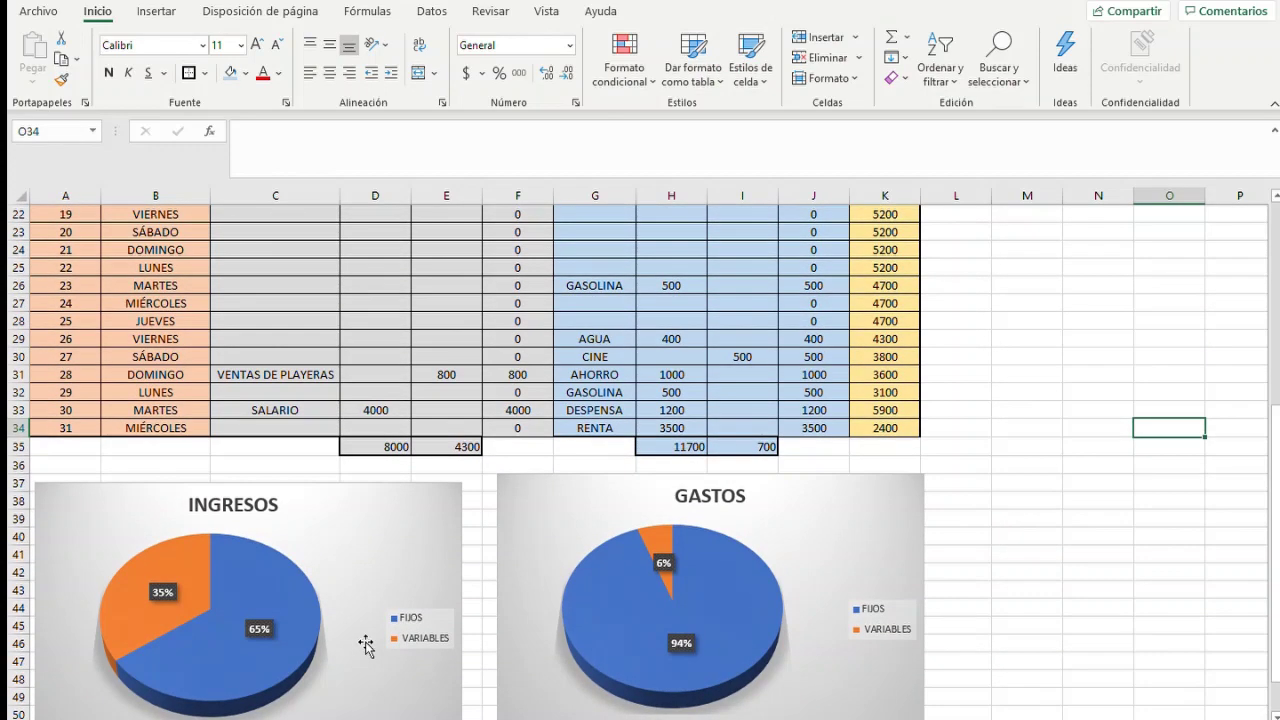
{"action": "scroll", "coordinate": [366, 647], "scroll_direction": "up", "scroll_amount": 3}
{"action": "scroll", "coordinate": [366, 643], "scroll_direction": "up", "scroll_amount": 4}
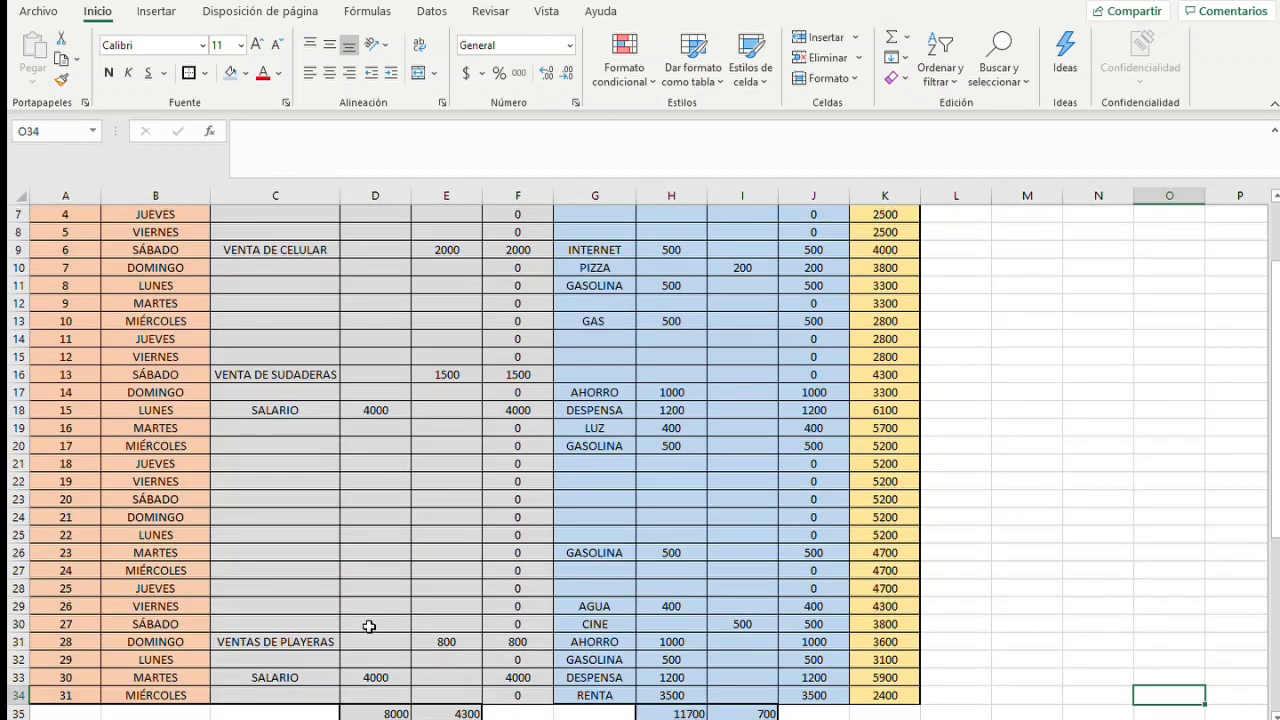
{"action": "scroll", "coordinate": [223, 337], "scroll_direction": "down", "scroll_amount": 6}
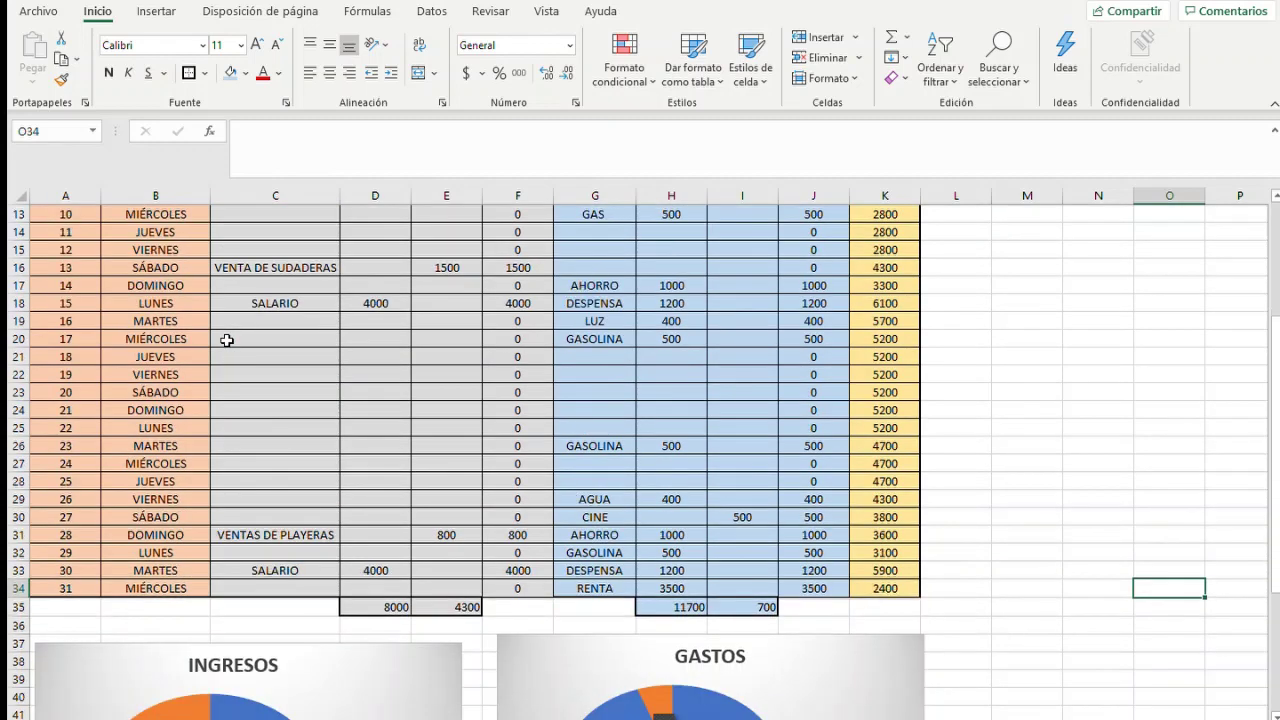
{"action": "scroll", "coordinate": [303, 472], "scroll_direction": "down", "scroll_amount": 4}
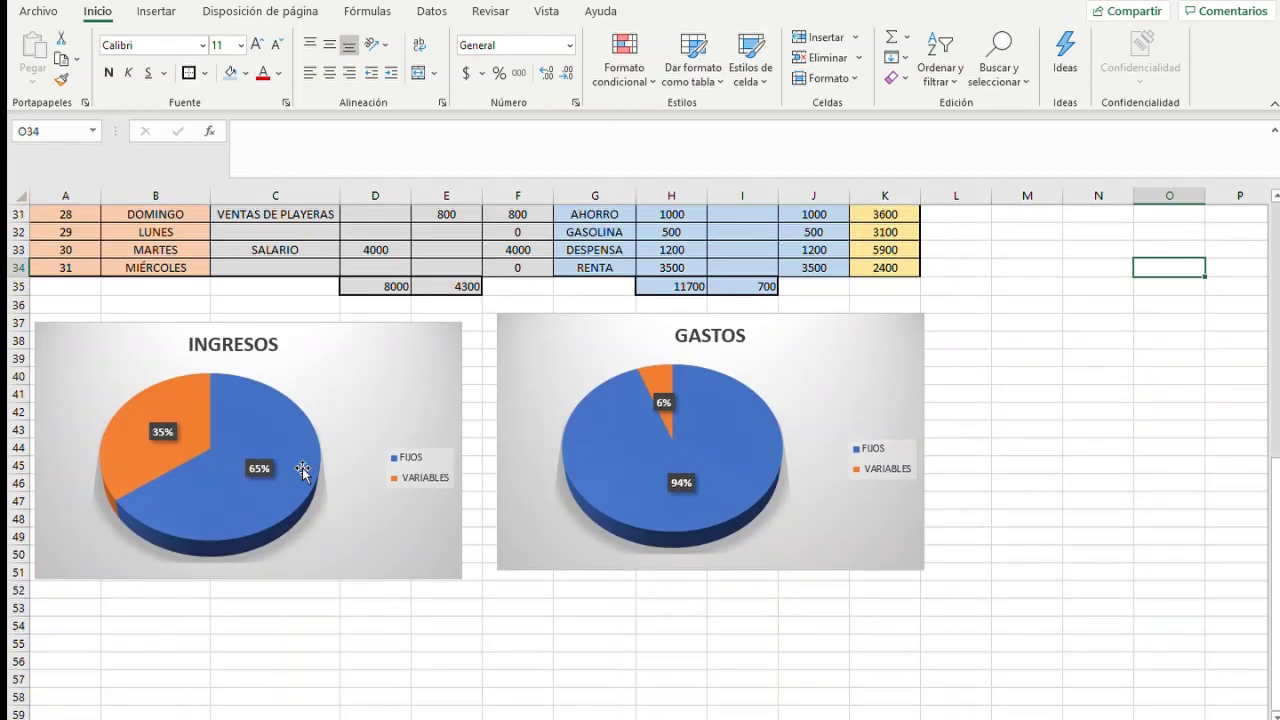
{"action": "scroll", "coordinate": [303, 472], "scroll_direction": "up", "scroll_amount": 1}
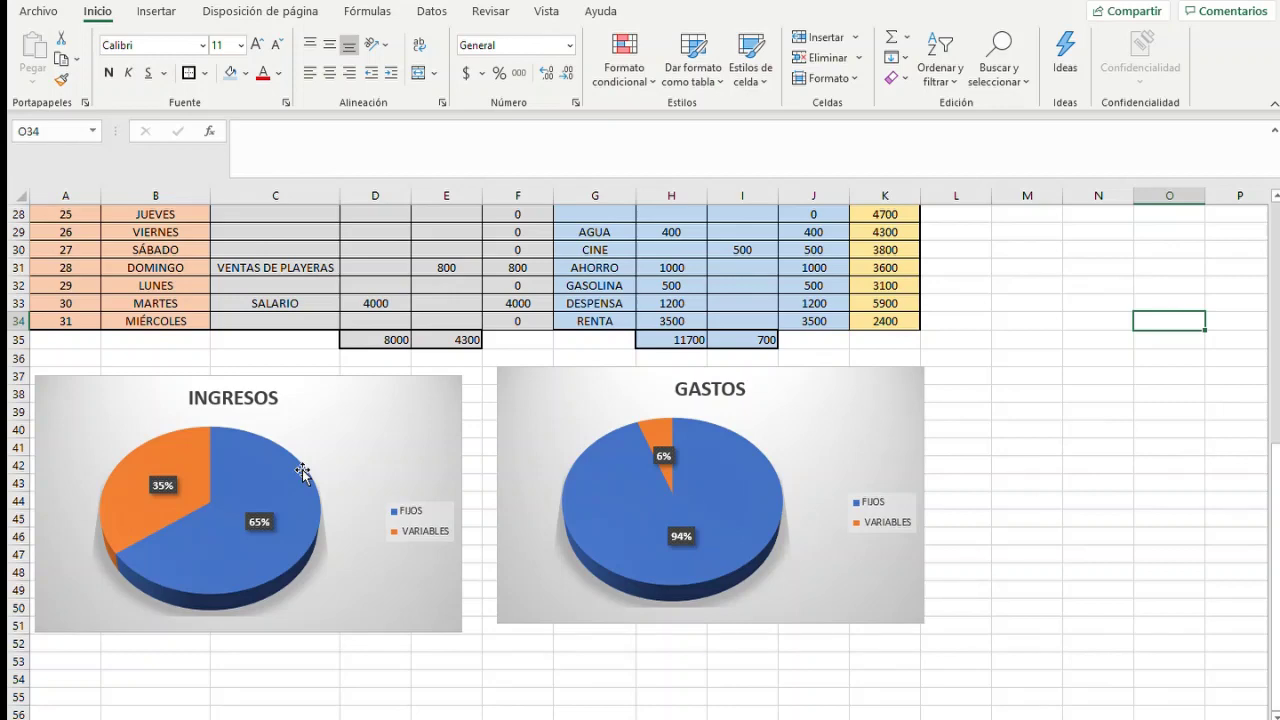
{"action": "scroll", "coordinate": [303, 472], "scroll_direction": "up", "scroll_amount": 9}
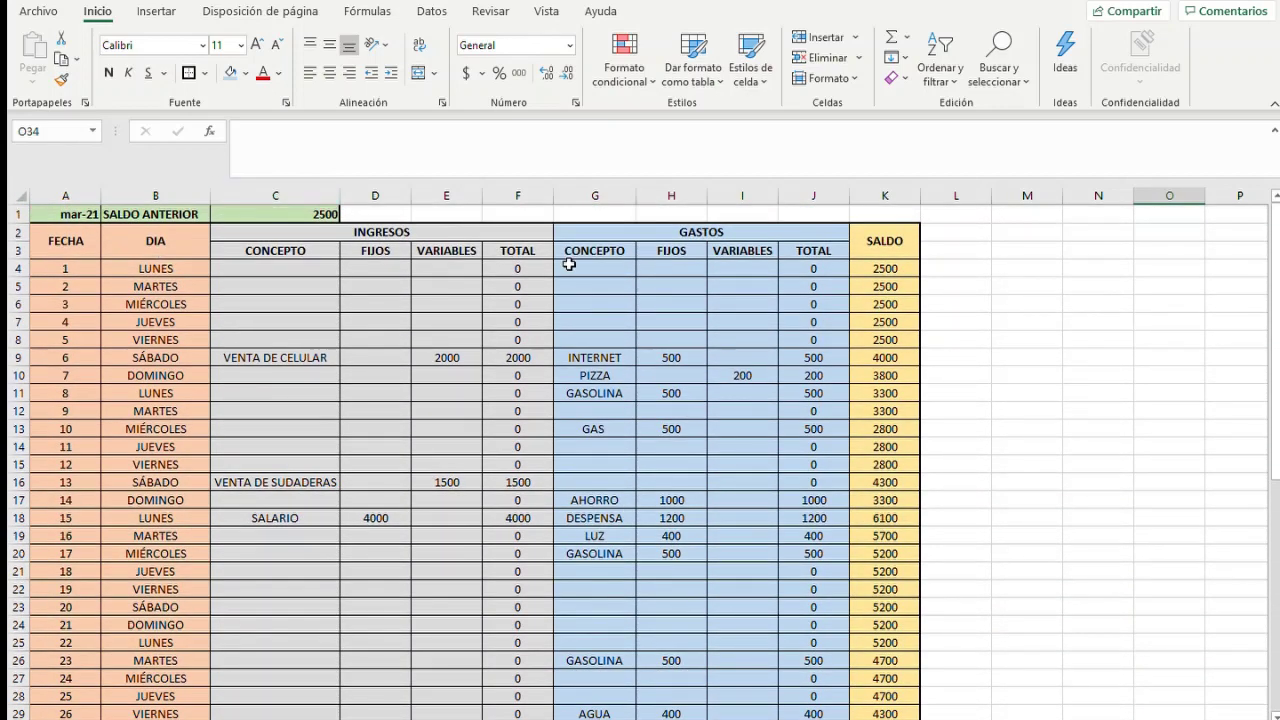
{"action": "scroll", "coordinate": [714, 377], "scroll_direction": "down", "scroll_amount": 6}
{"action": "scroll", "coordinate": [700, 545], "scroll_direction": "up", "scroll_amount": 6}
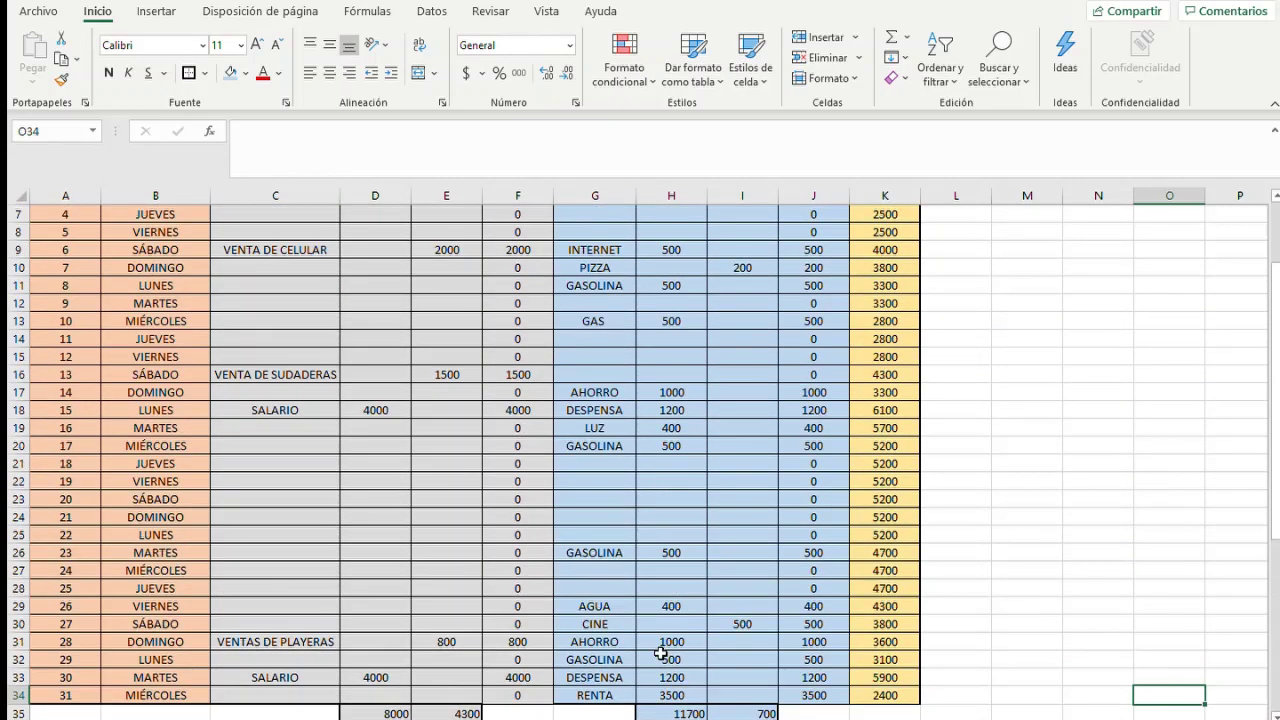
{"action": "scroll", "coordinate": [662, 651], "scroll_direction": "down", "scroll_amount": 2}
{"action": "scroll", "coordinate": [662, 651], "scroll_direction": "up", "scroll_amount": 2}
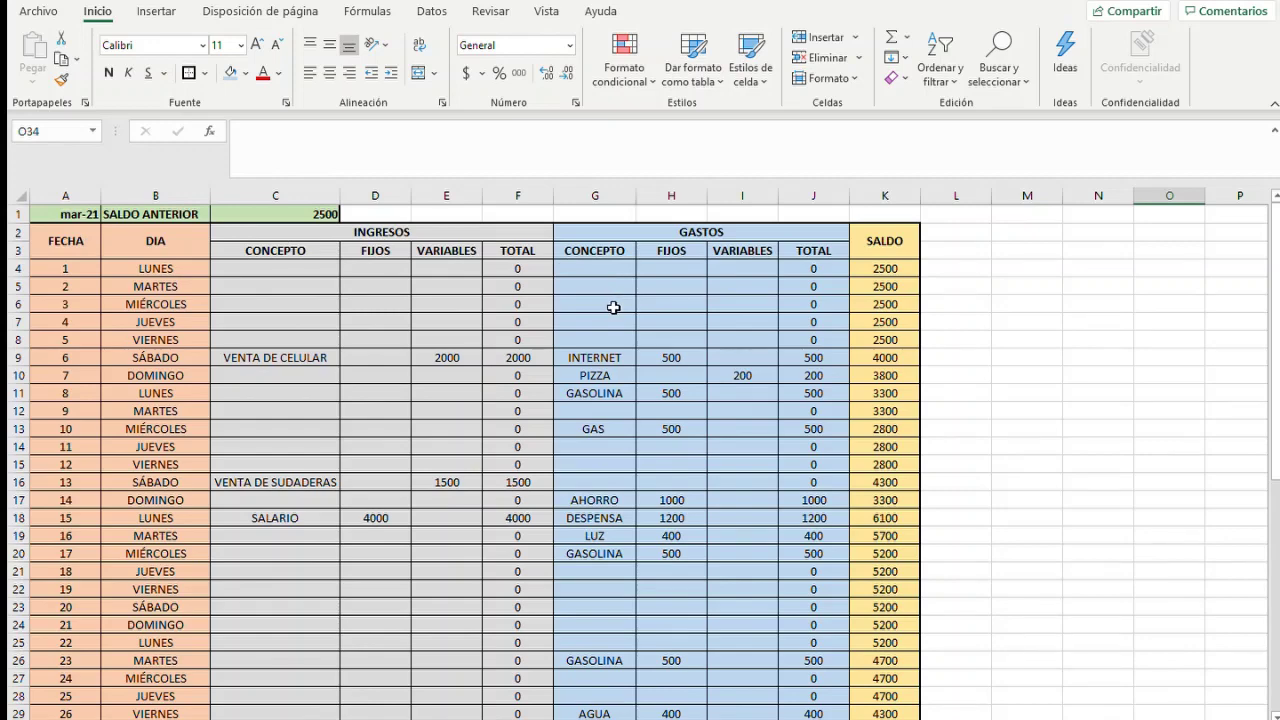
{"action": "scroll", "coordinate": [733, 318], "scroll_direction": "down", "scroll_amount": 8}
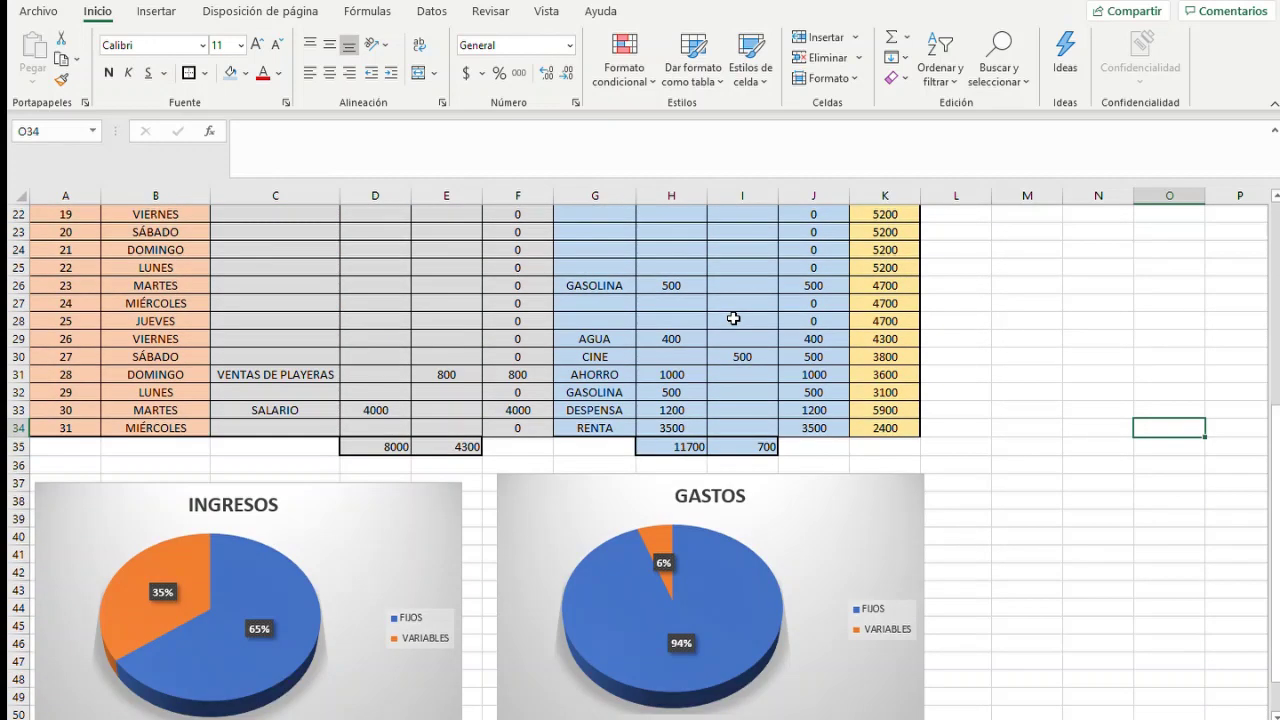